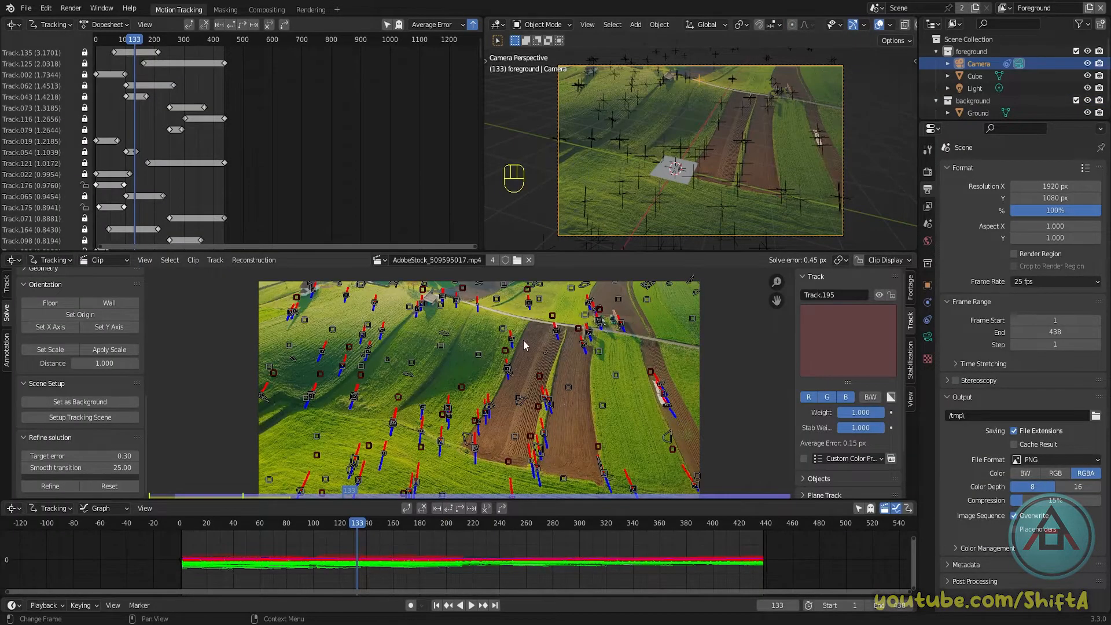
Inspect the tracking markers beside the path near the barn in the clip and select Track.051
scroll(523, 344, "up", 4)
middle_click_drag(481, 314, 504, 387, "shift")
scroll(509, 376, "up", 2)
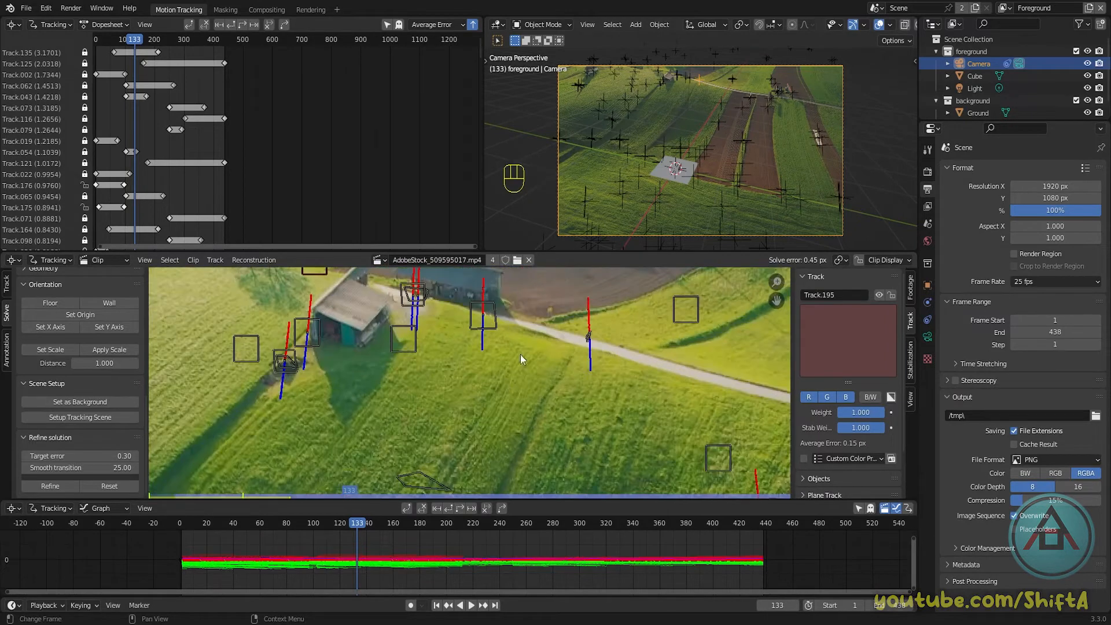
left_click(589, 337)
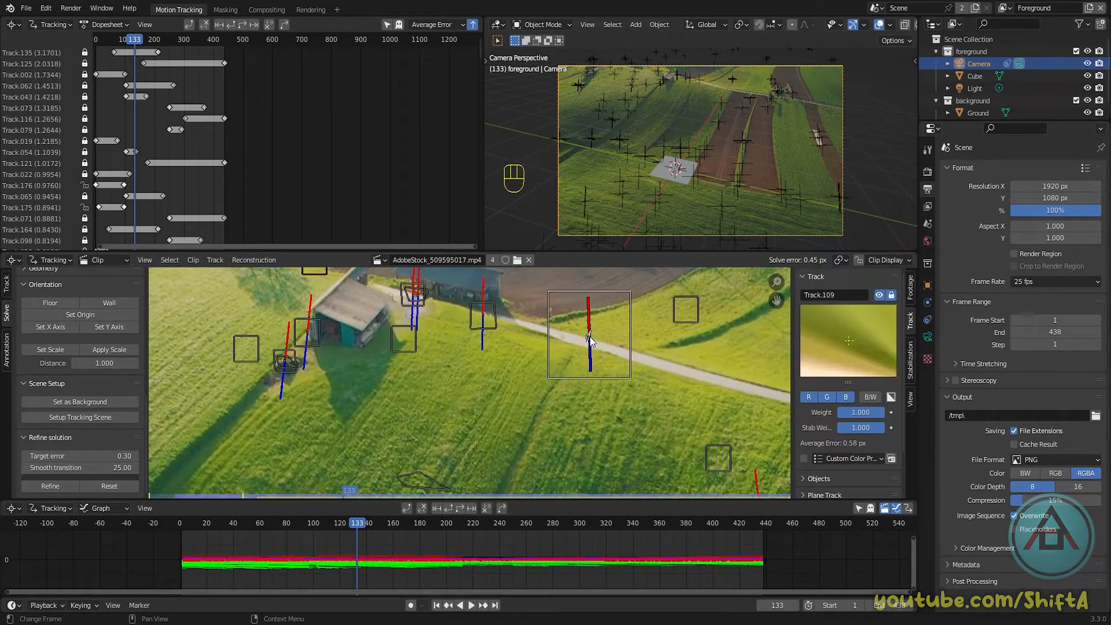
left_click(484, 314)
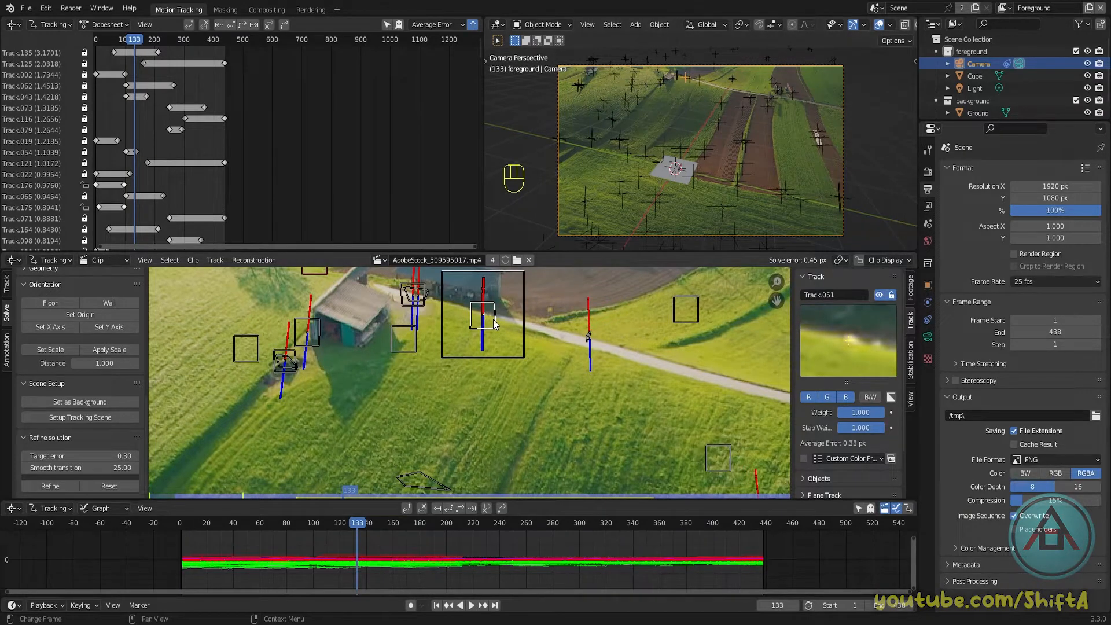
Select the matching reconstructed track point near the barn in the 3D camera view and snap the 3D cursor to it
right_click(684, 77)
left_click(683, 77)
right_click(686, 78)
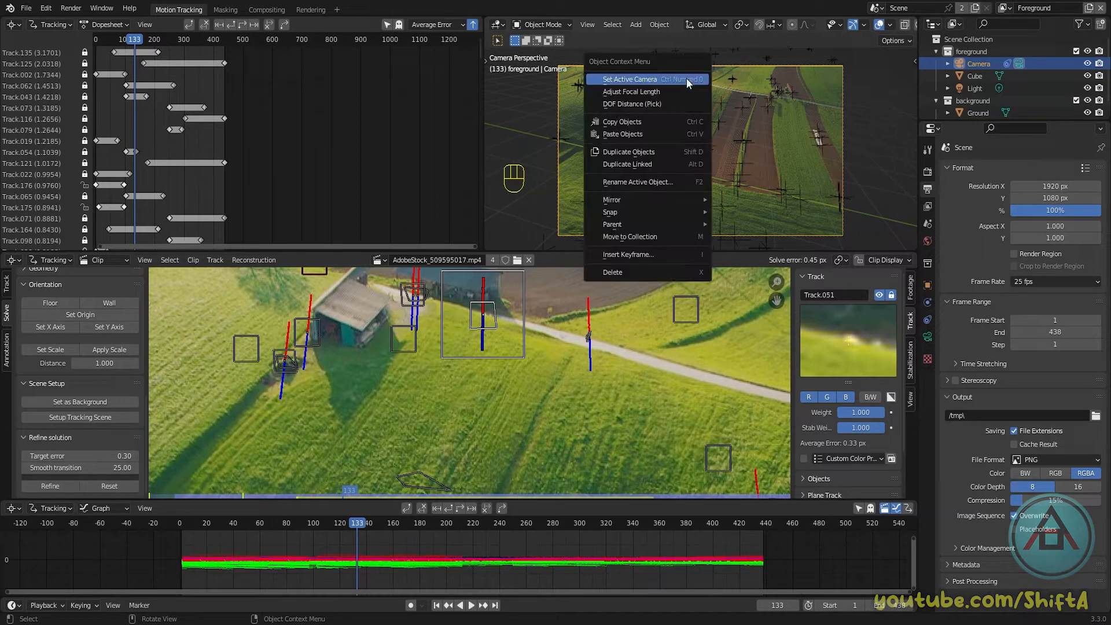
left_click(686, 78)
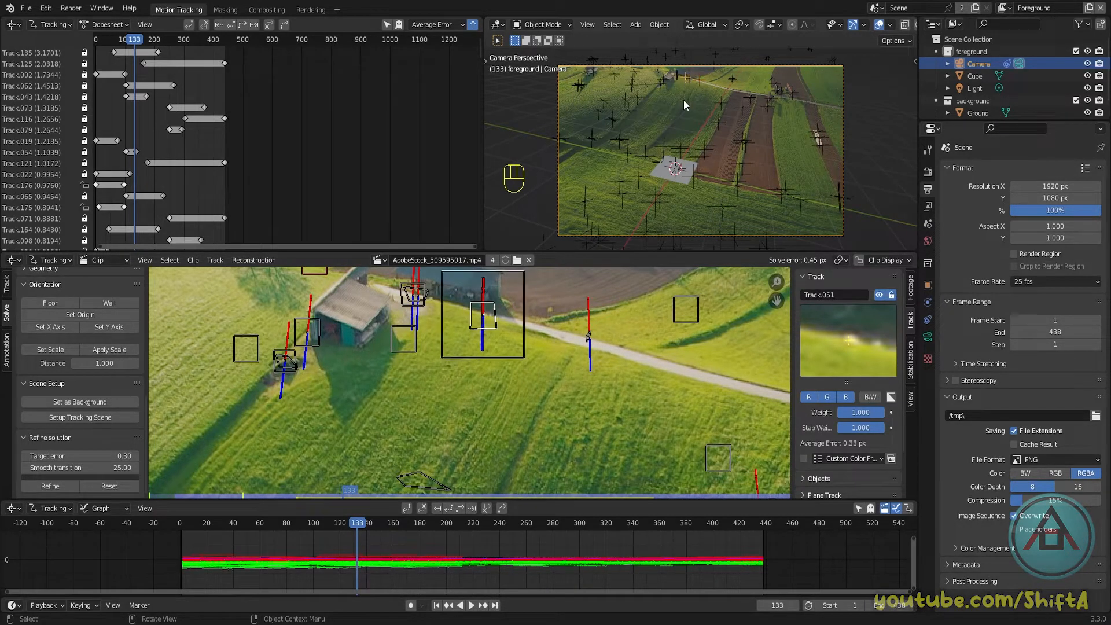
key("shift+s")
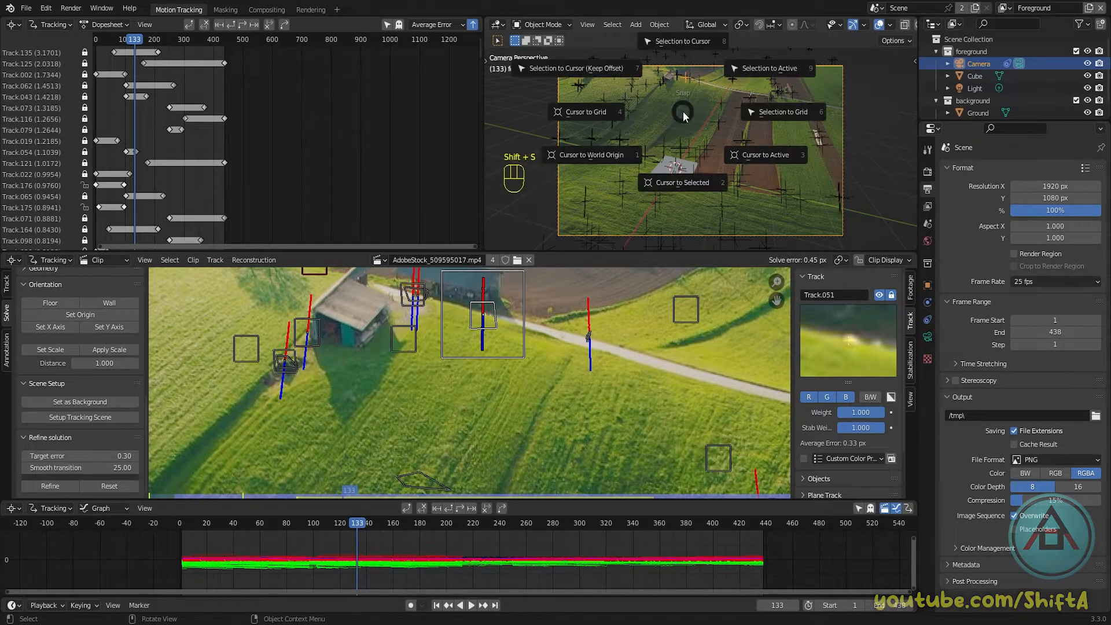
left_click(675, 185)
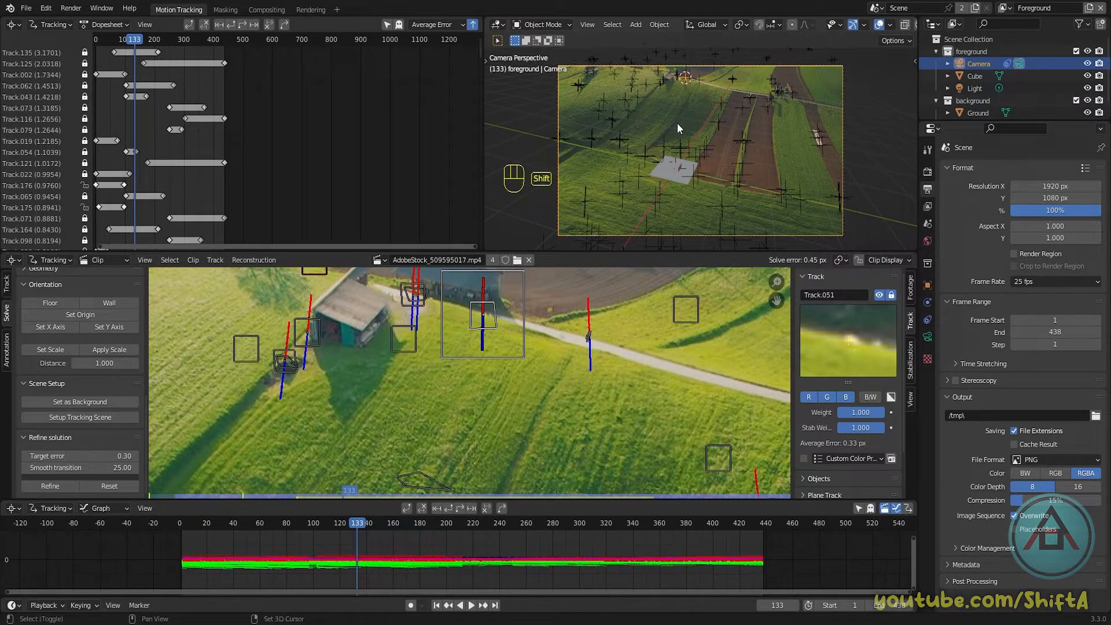
Add a UV sphere at the 3D cursor and scale it down to a small ball on the path beside the barn
key("shift+a")
mouse_move(671, 127)
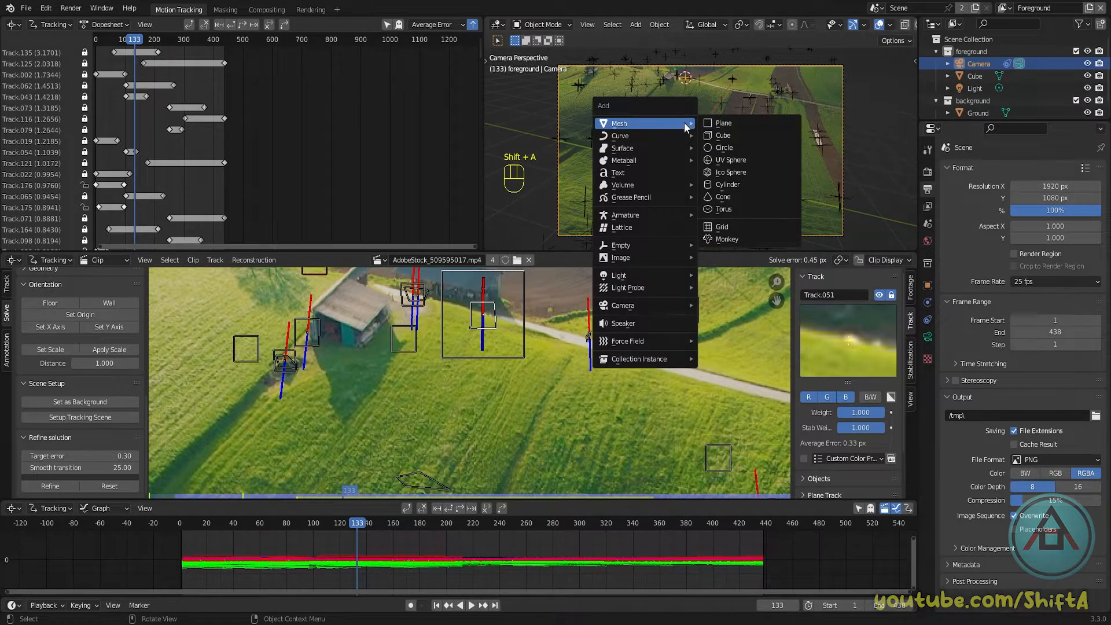
left_click(731, 162)
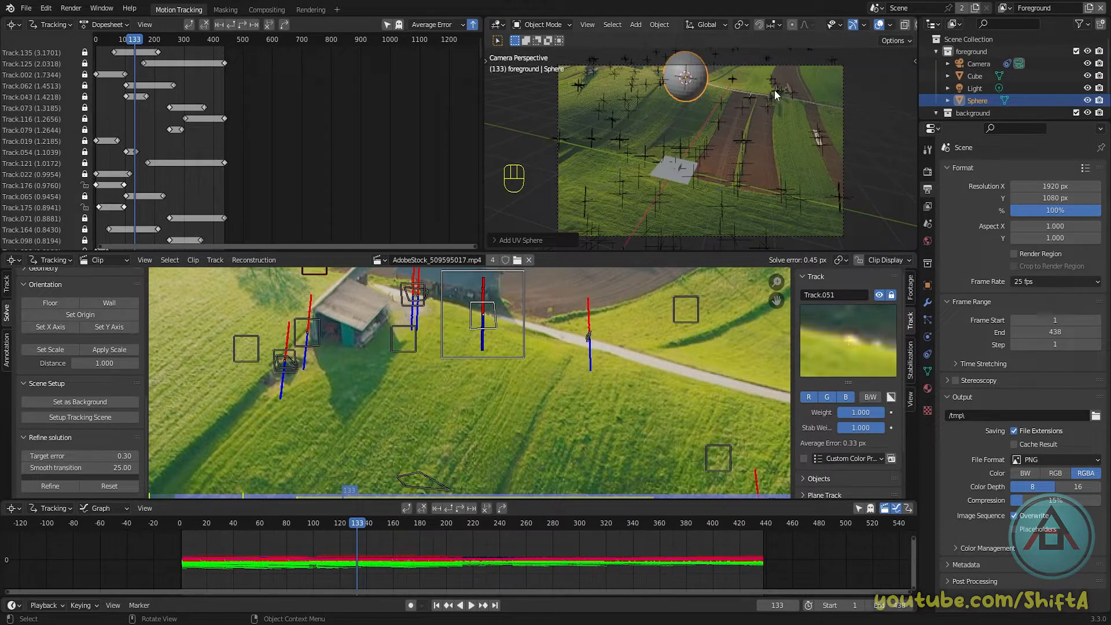
key("s")
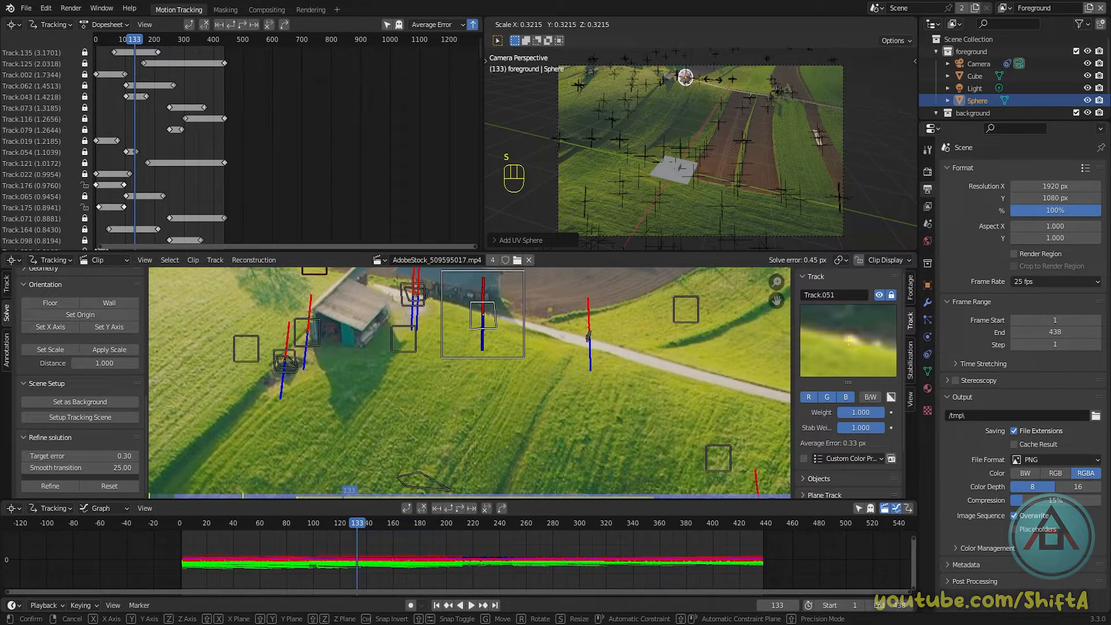
left_click(709, 85)
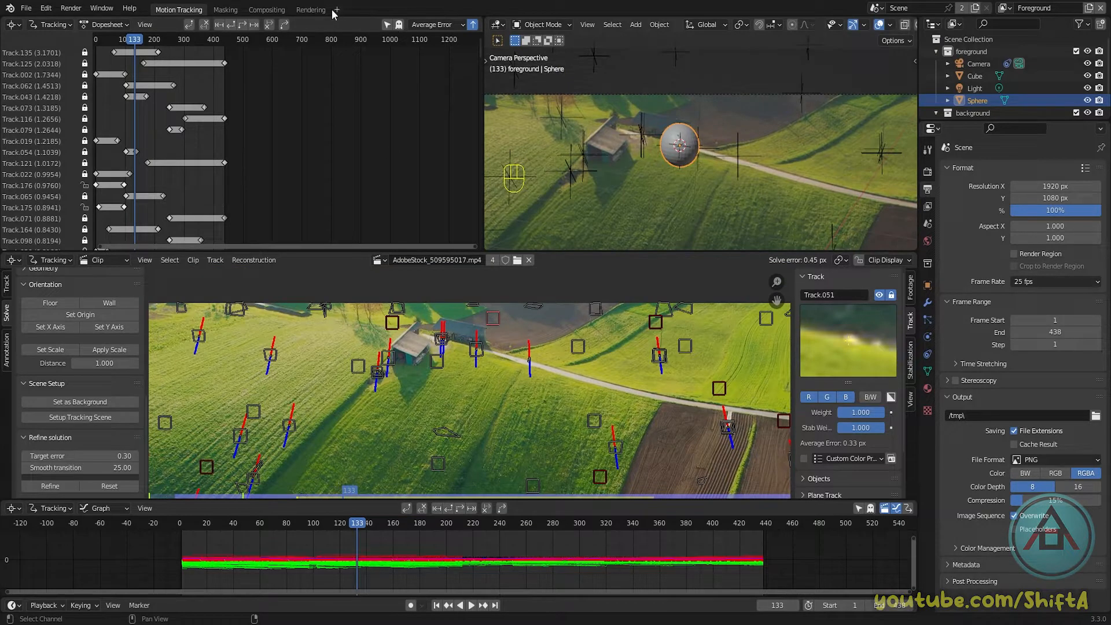
Add a General Layout workspace to the project
left_click(336, 9)
mouse_move(303, 72)
left_click(336, 9)
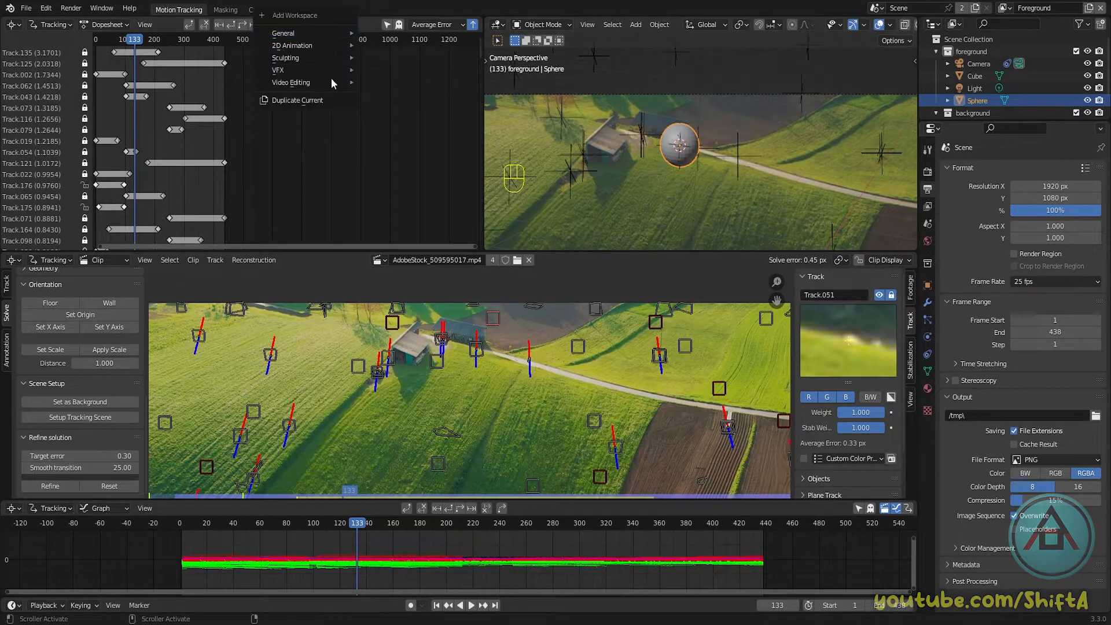
mouse_move(307, 33)
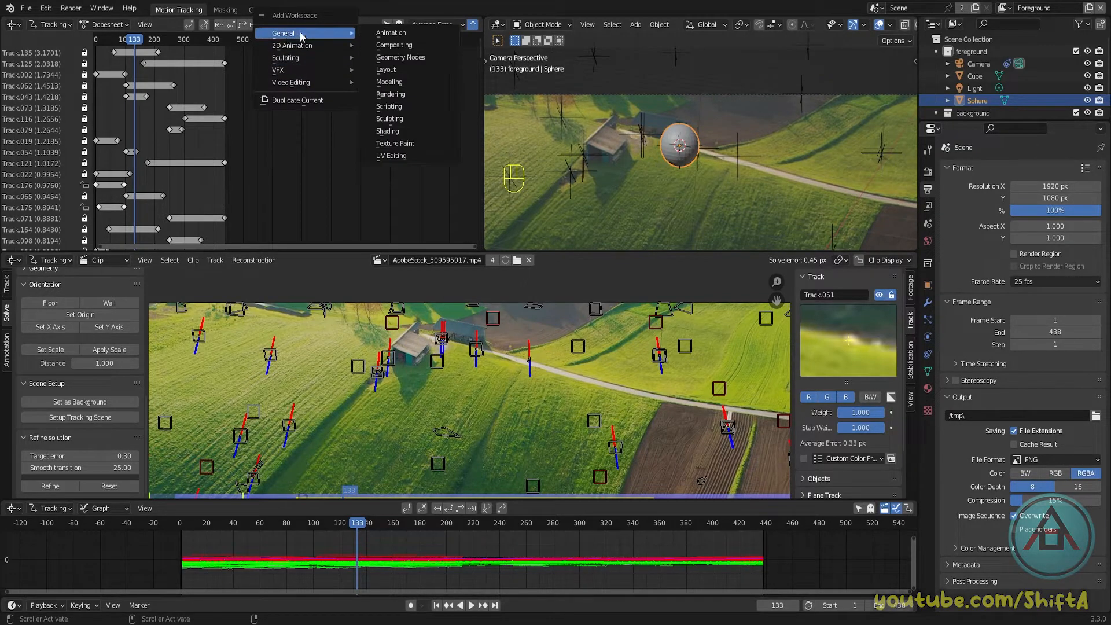
left_click(394, 70)
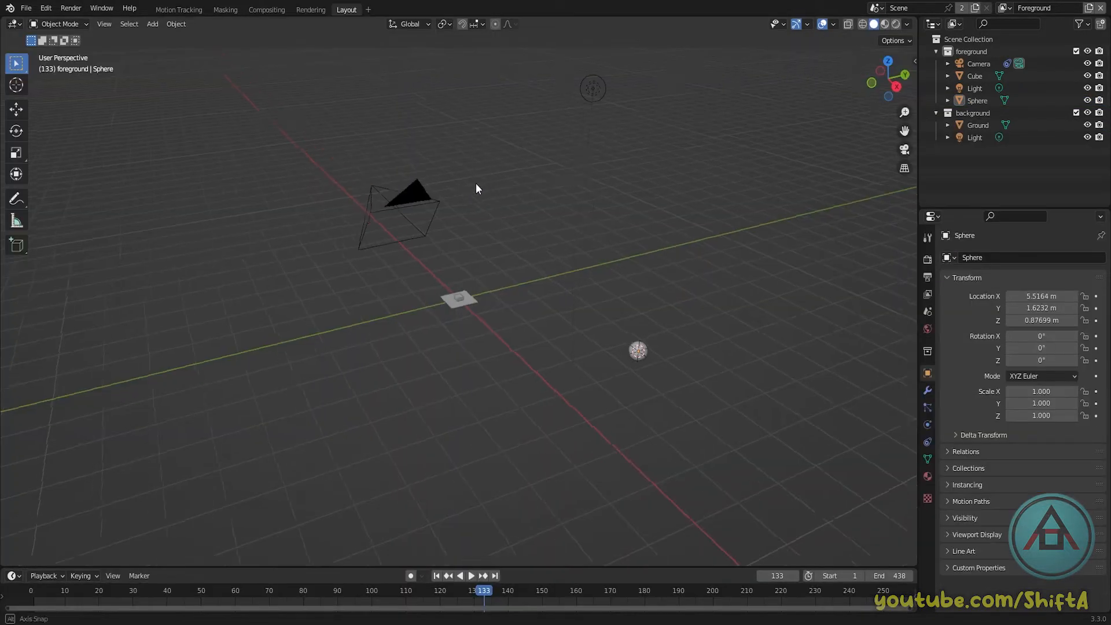
Enable the Motion Tracking overlay in the Layout workspace's 3D view
middle_click_drag(565, 181, 586, 173)
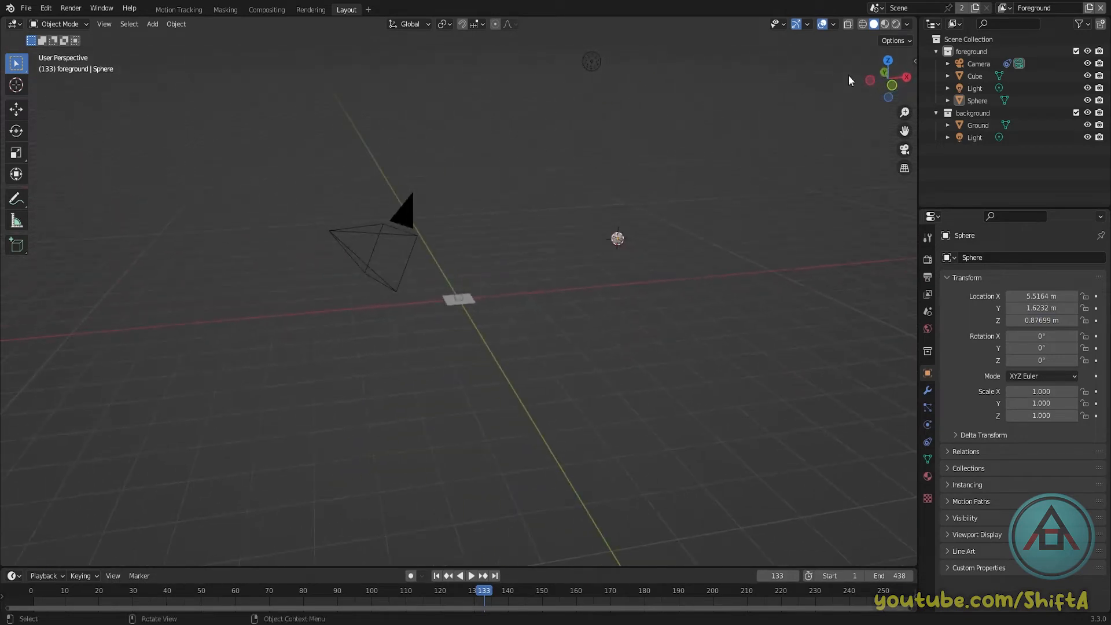
left_click(806, 25)
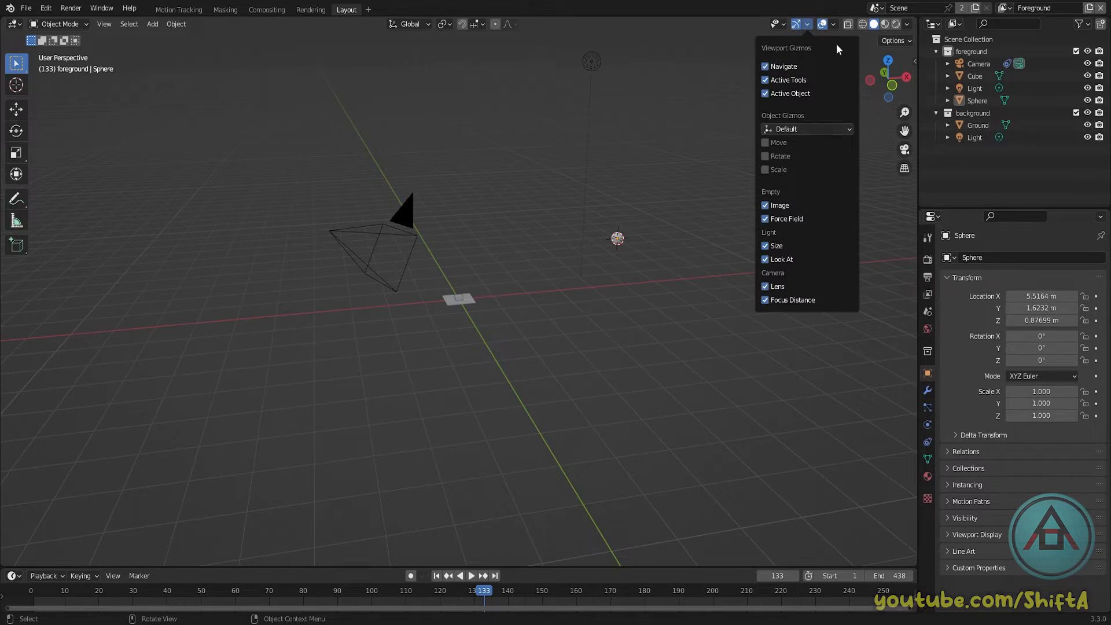
left_click(834, 23)
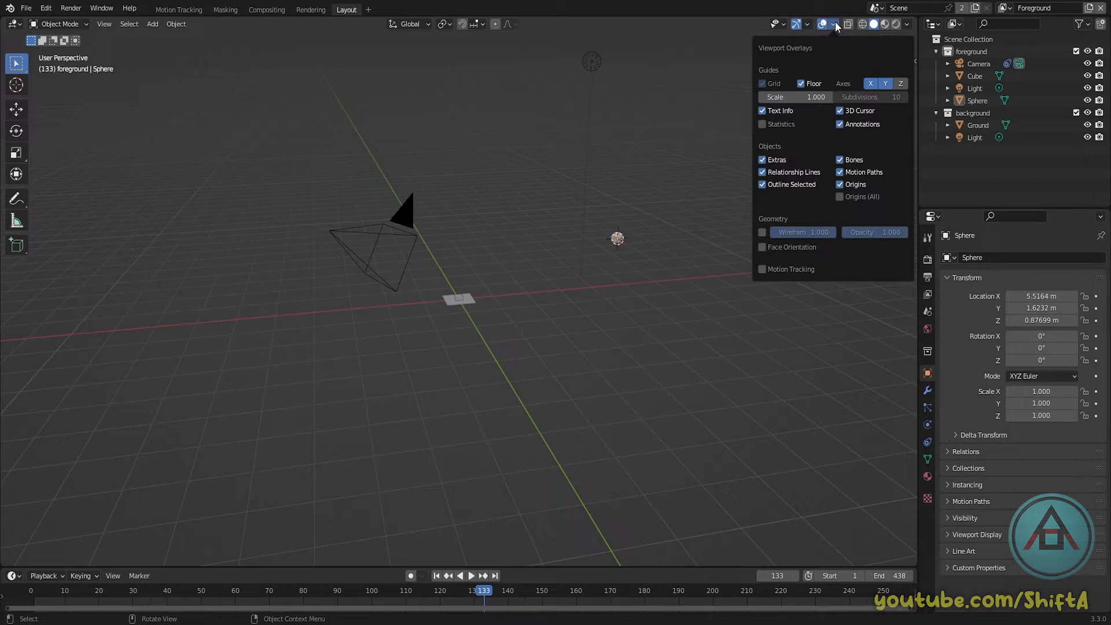
left_click(762, 269)
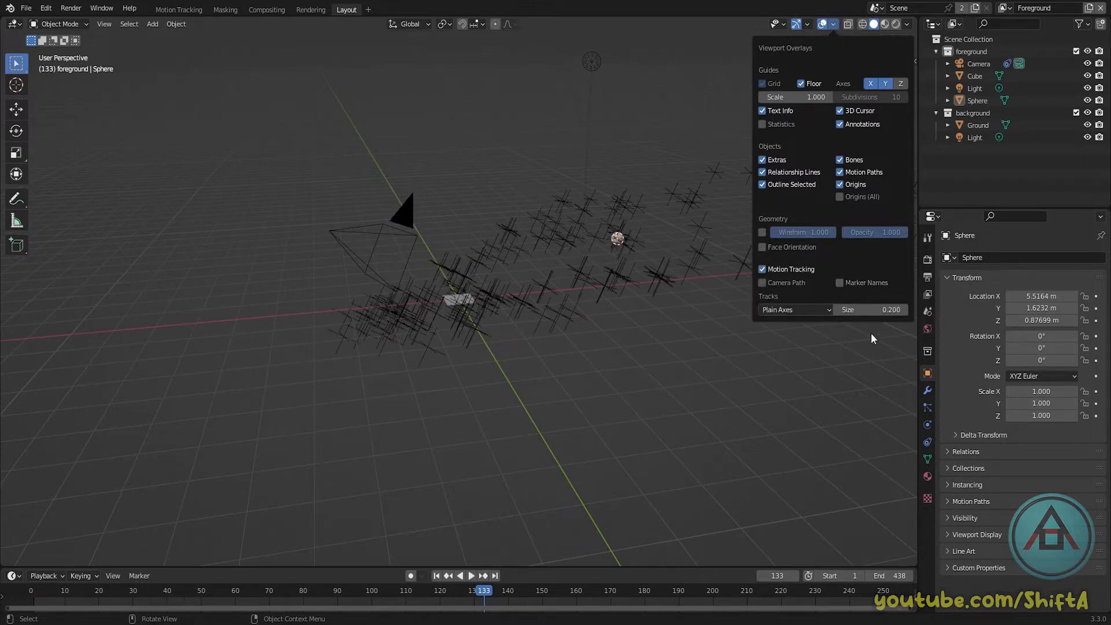
Inspect the reconstructed track points, then scrub the footage through the camera view to check the sphere's tracking
middle_click_drag(635, 317, 560, 282)
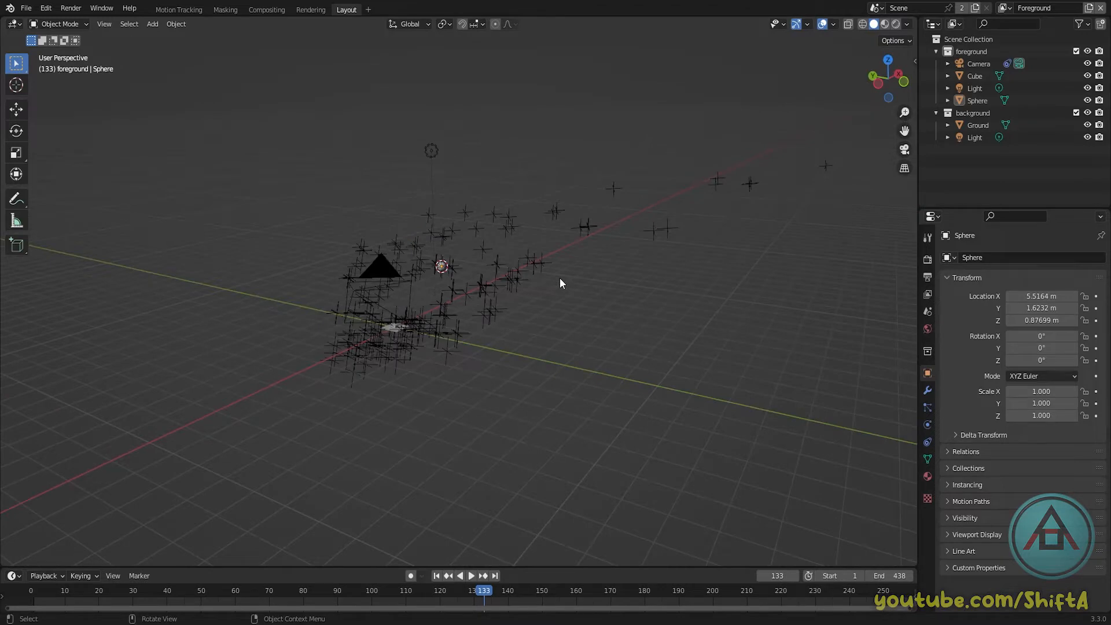
key("KP_0")
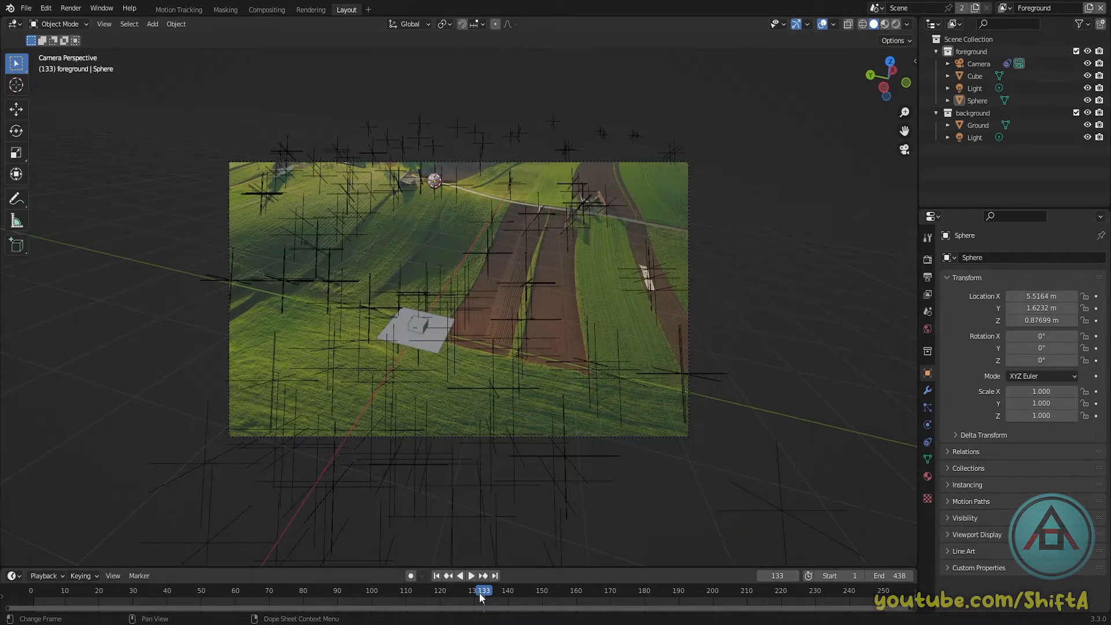
left_click_drag(479, 592, 168, 598)
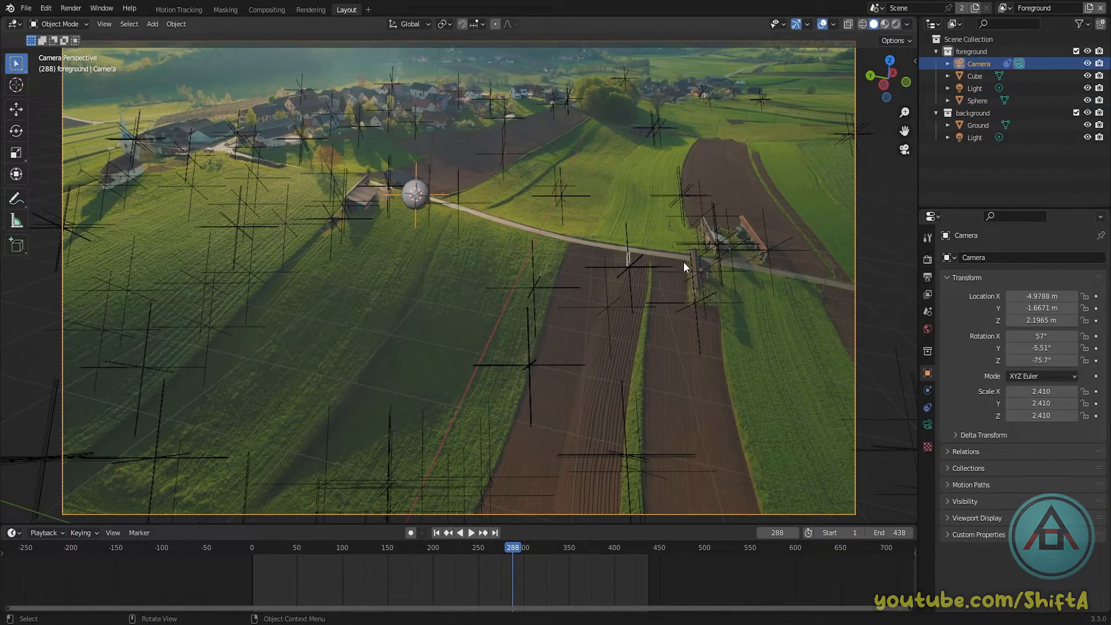
Examine the track points around the barns by the road at frame 288, from the camera and from free perspective
scroll(738, 284, "up", 2)
middle_click_drag(738, 283, 453, 327, "shift")
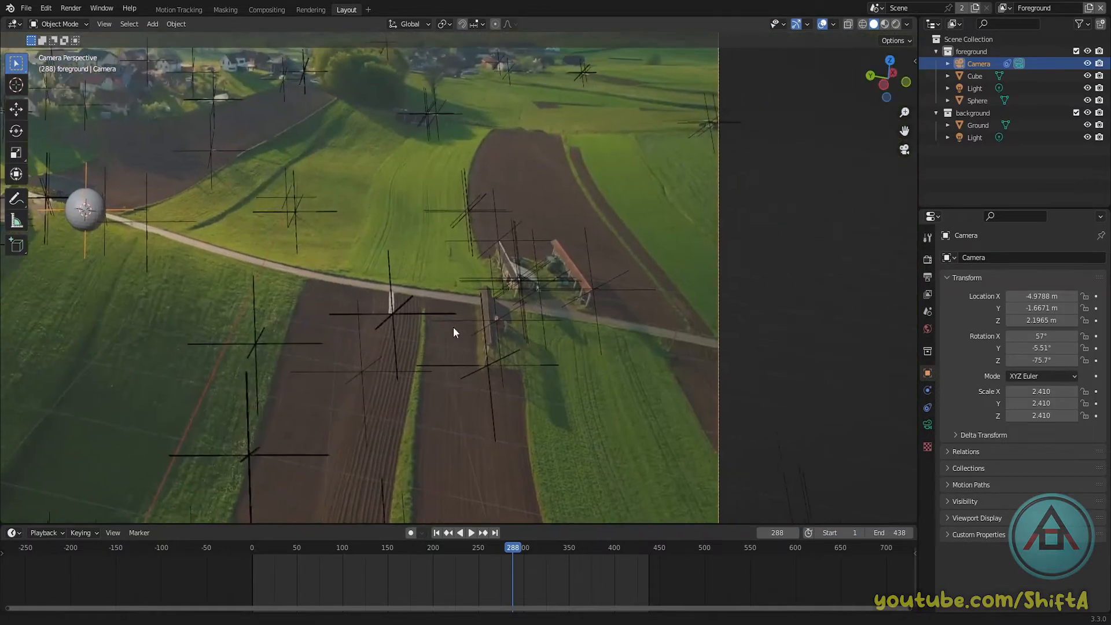
scroll(524, 353, "up", 3)
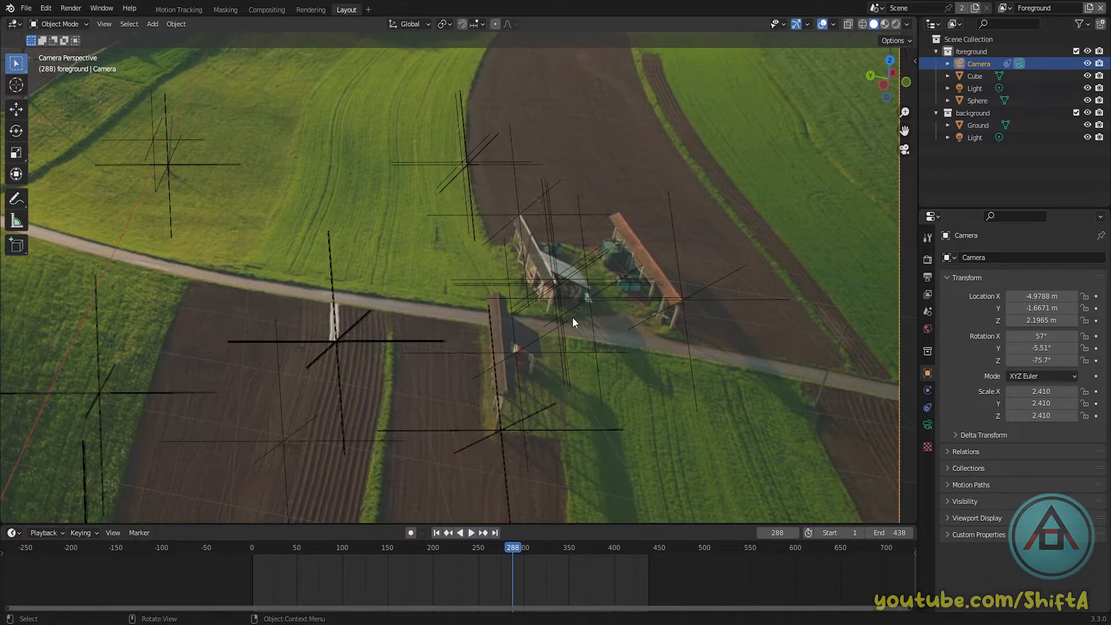
scroll(545, 367, "down", 5)
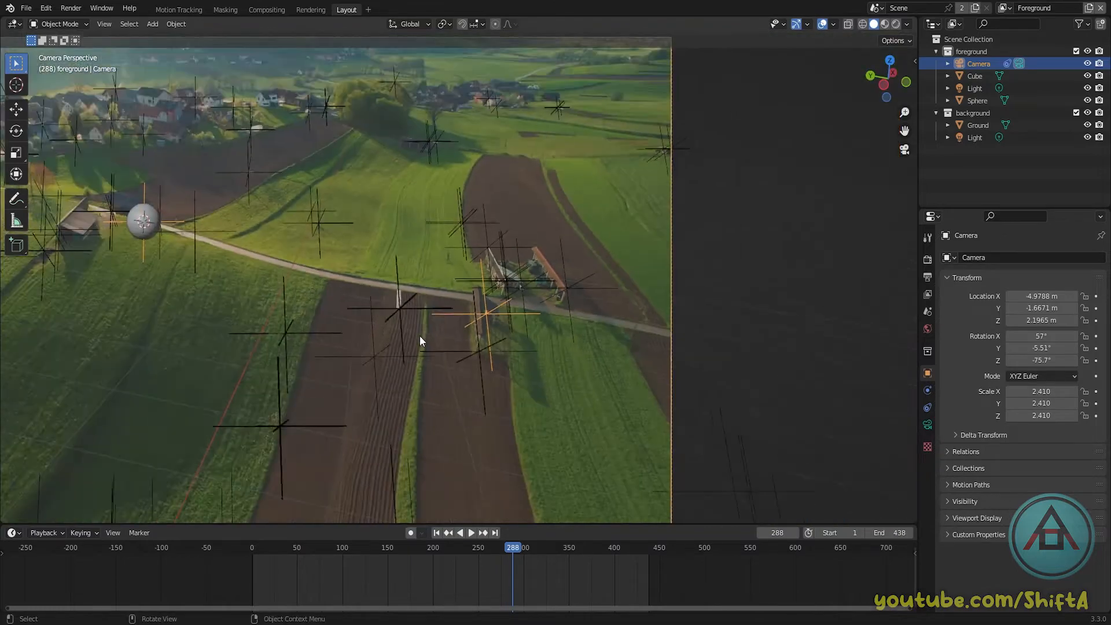
scroll(405, 312, "down", 1)
middle_click_drag(428, 303, 575, 271)
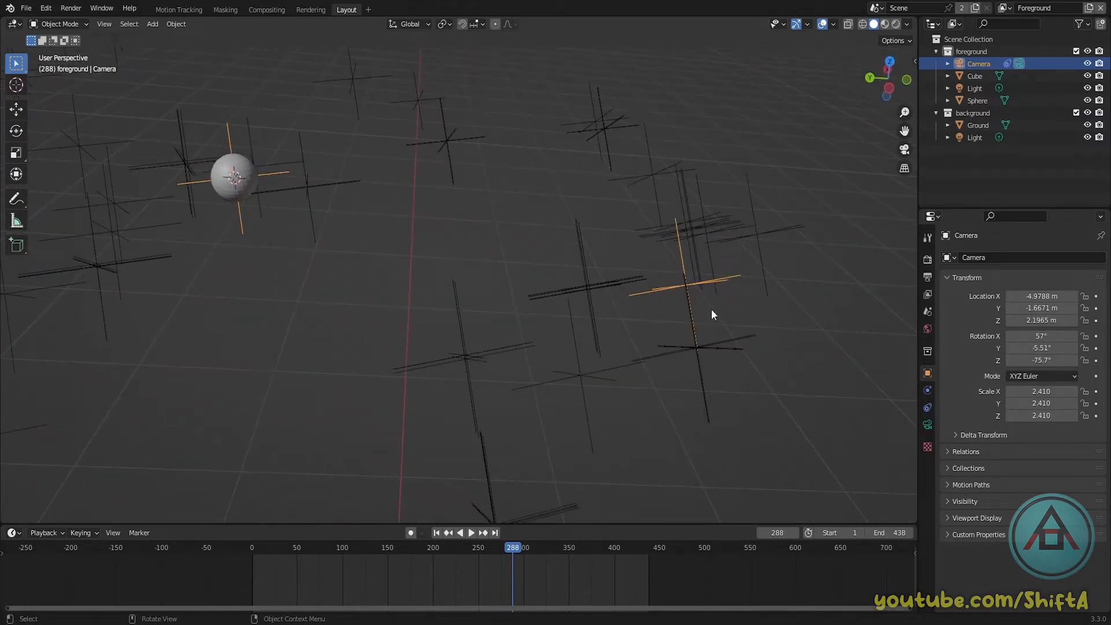
scroll(483, 278, "down", 1)
key("KP_0")
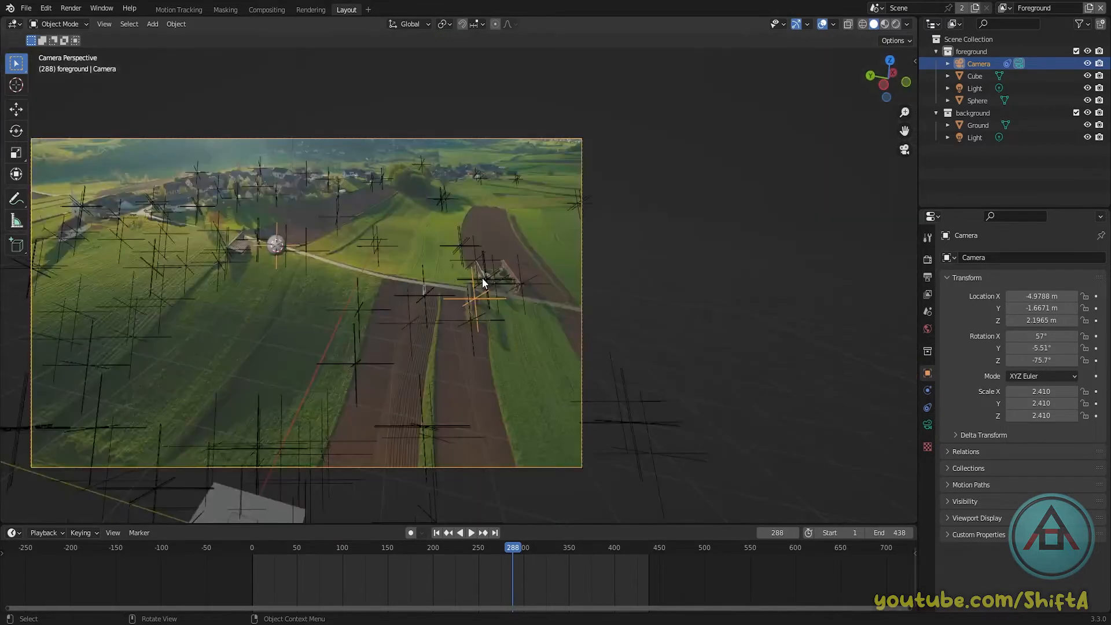
scroll(342, 291, "up", 3)
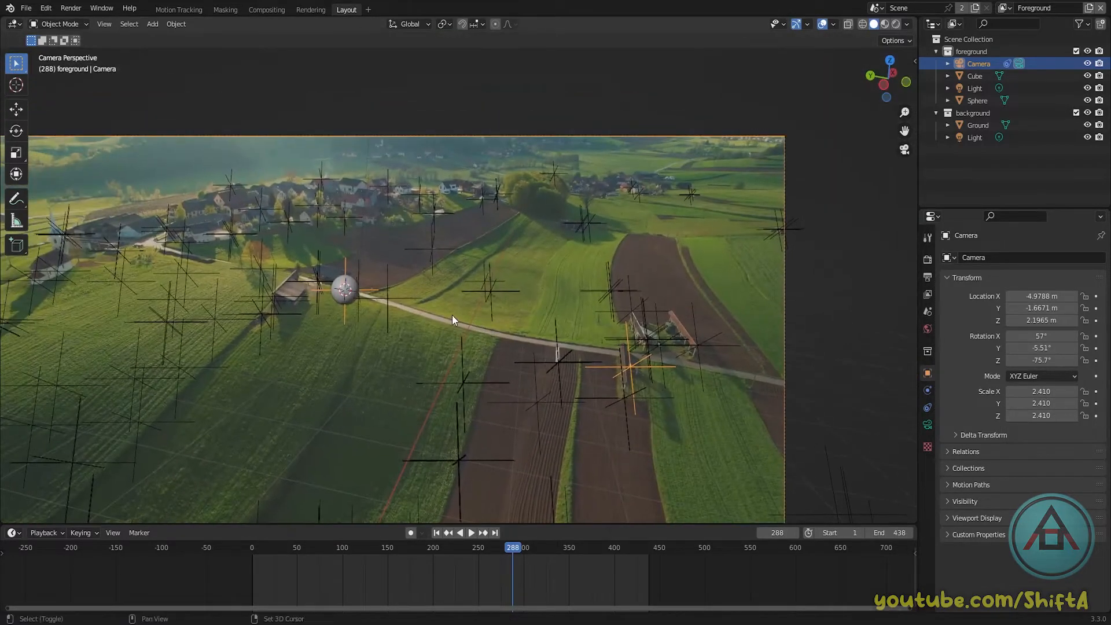
Add a plane at the 3D cursor and scale it down to about 0.112
key("shift+a")
mouse_move(433, 314)
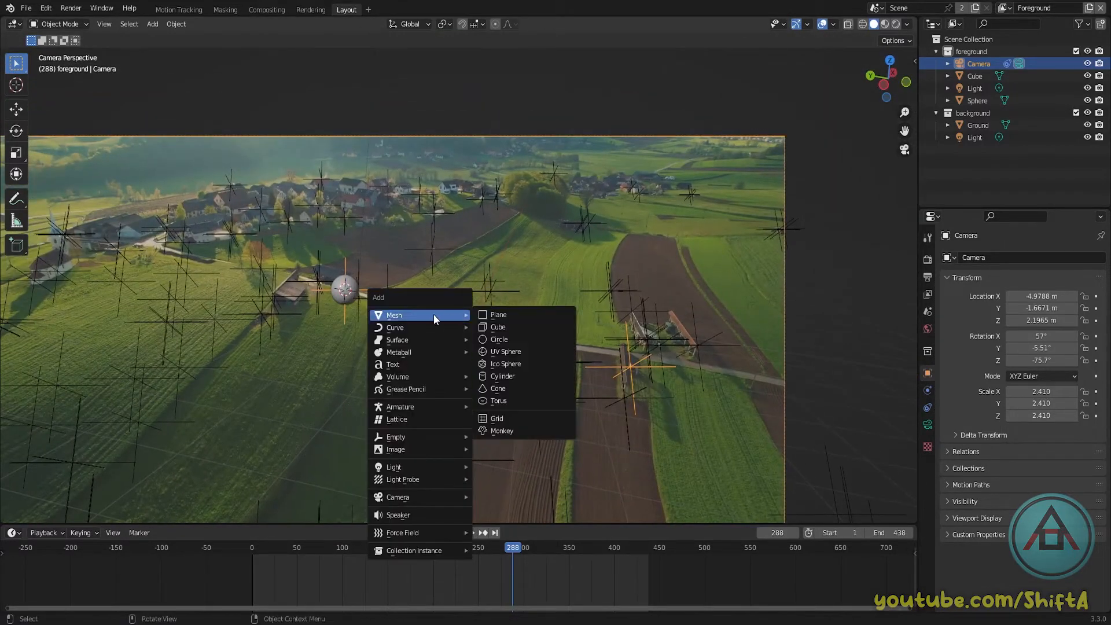
left_click(508, 319)
key("s")
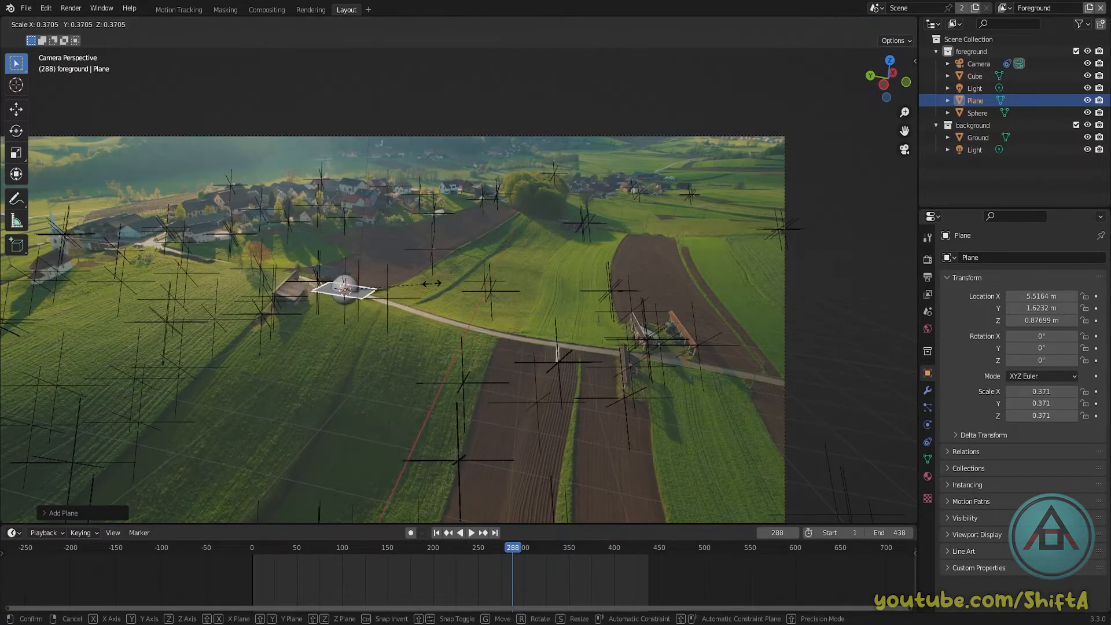
left_click(409, 285)
scroll(269, 311, "up", 4)
middle_click_drag(300, 297, 554, 357, "shift")
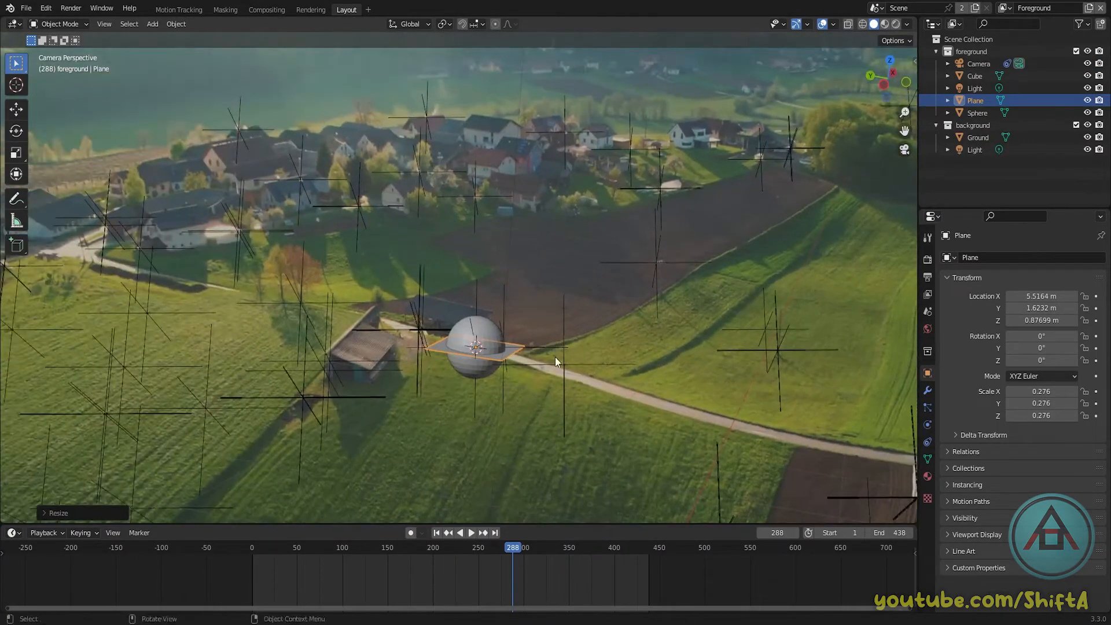
scroll(554, 357, "up", 5)
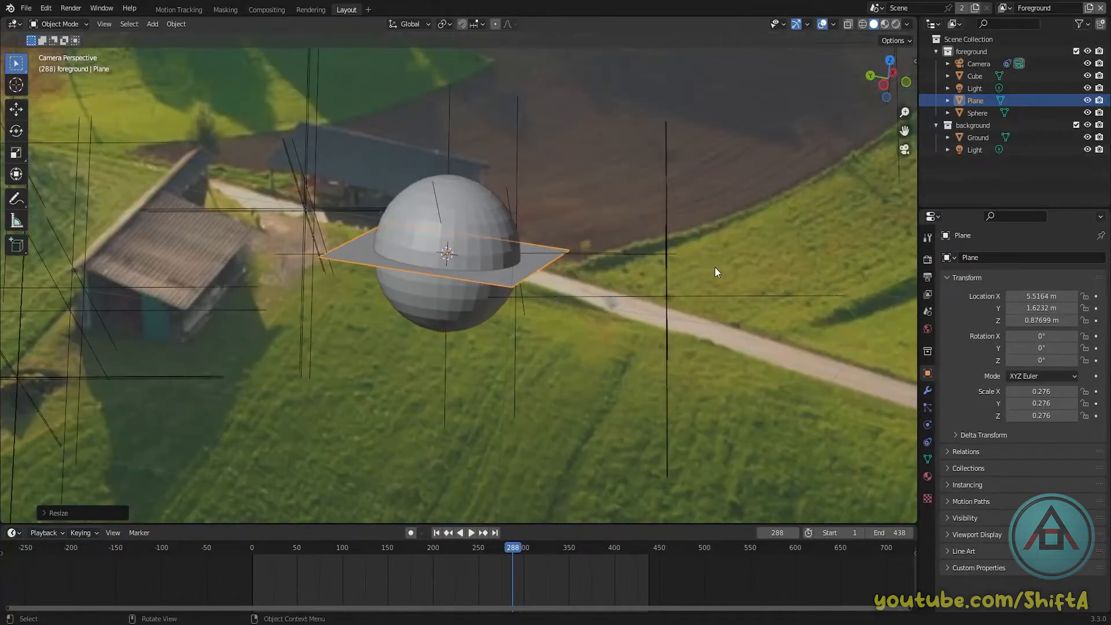
key("s")
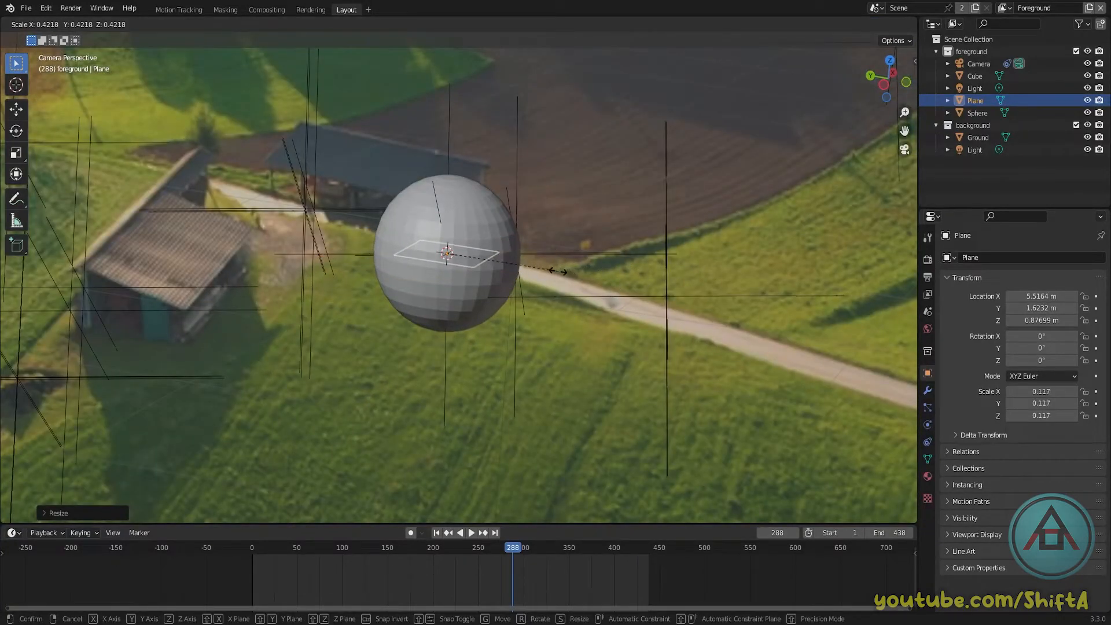
left_click(572, 273)
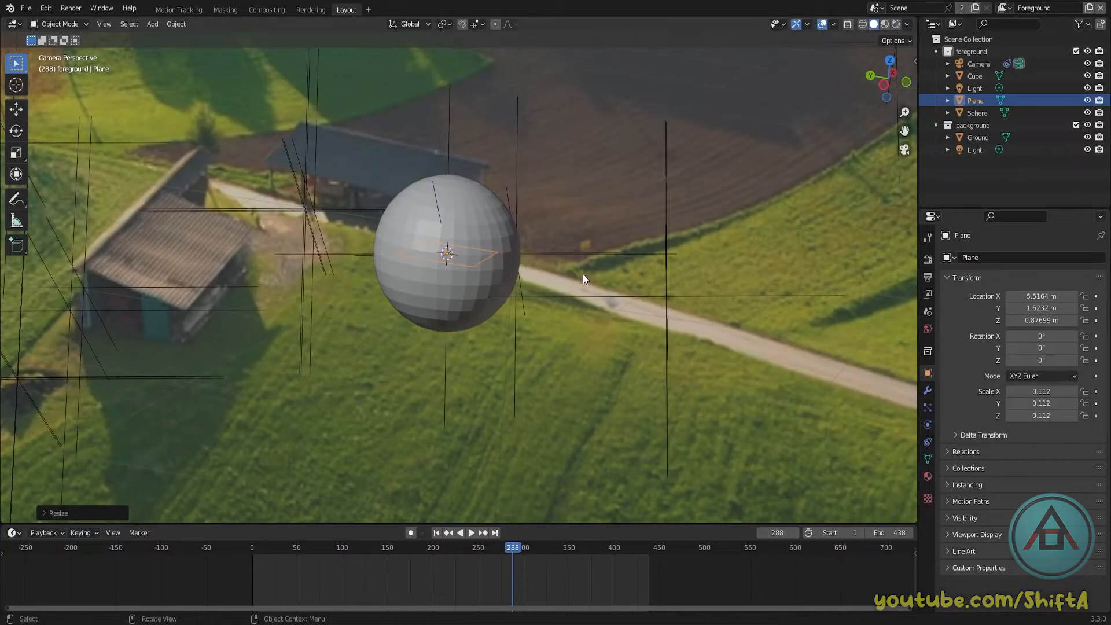
Rotate the plane about -5° around the global Z axis
key("r")
key("z")
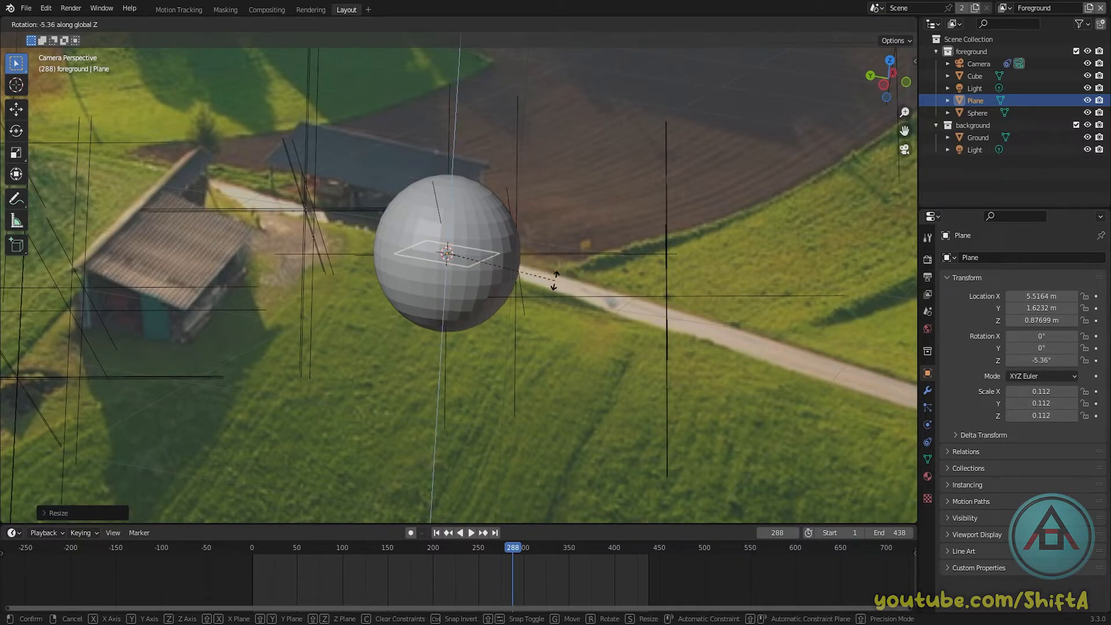
left_click(554, 279)
Hide the sphere and scale the plane down to about 0.070 so it fits the road's width
left_click(485, 217)
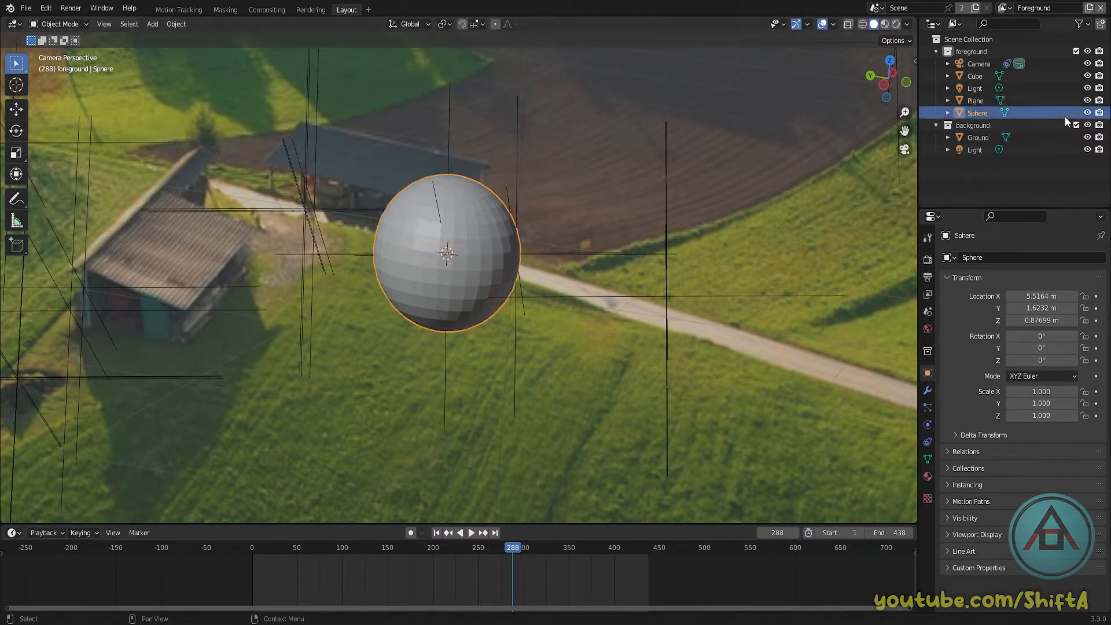
left_click(1087, 113)
left_click(469, 255)
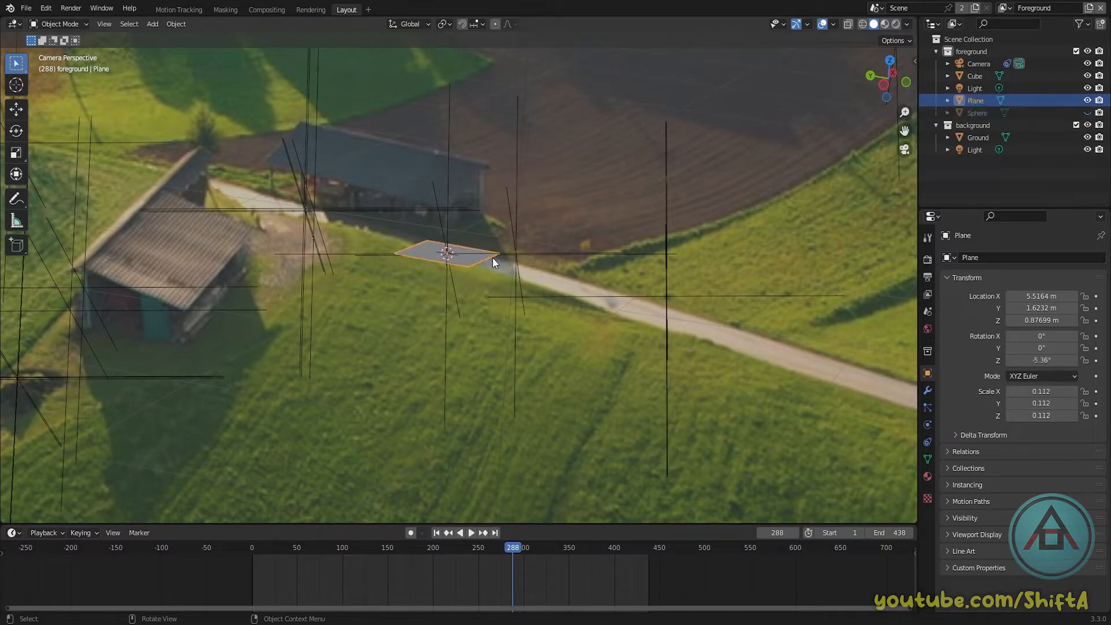
key("s")
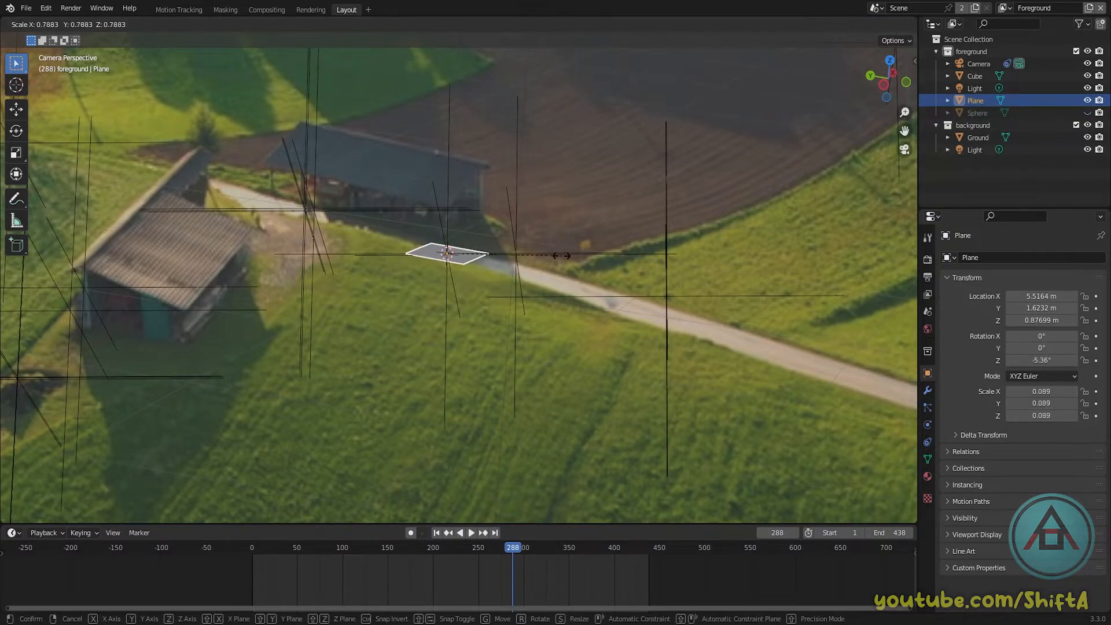
left_click(537, 255)
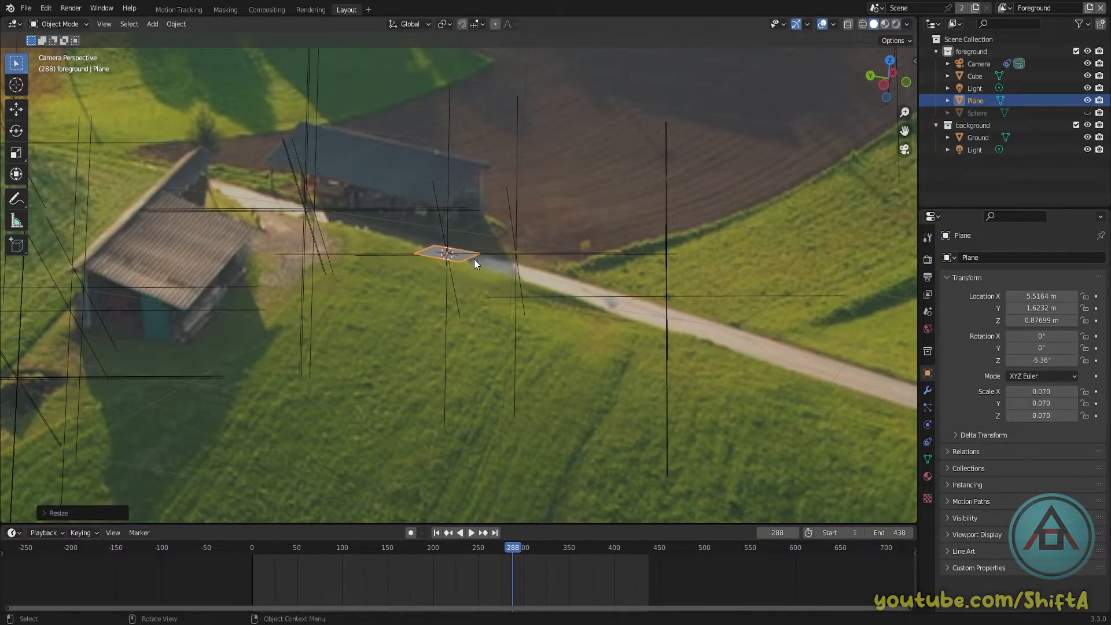
Shift the plane to about 5.543 m on X and rotate it to about -10.2° on Z to line up with the road
left_click(16, 108)
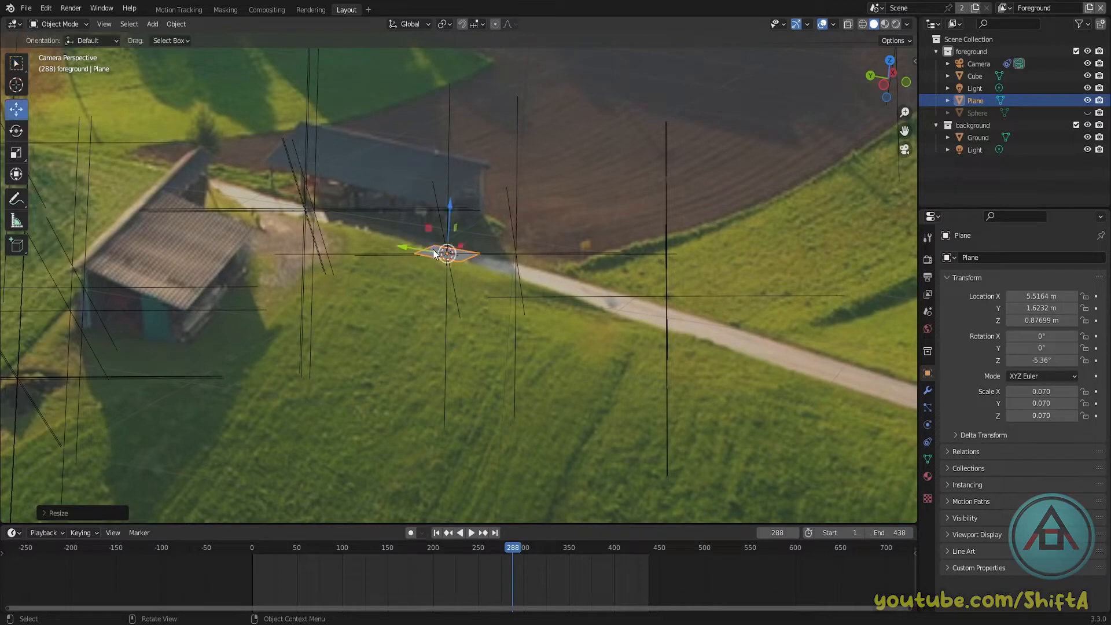
left_click_drag(454, 255, 465, 239)
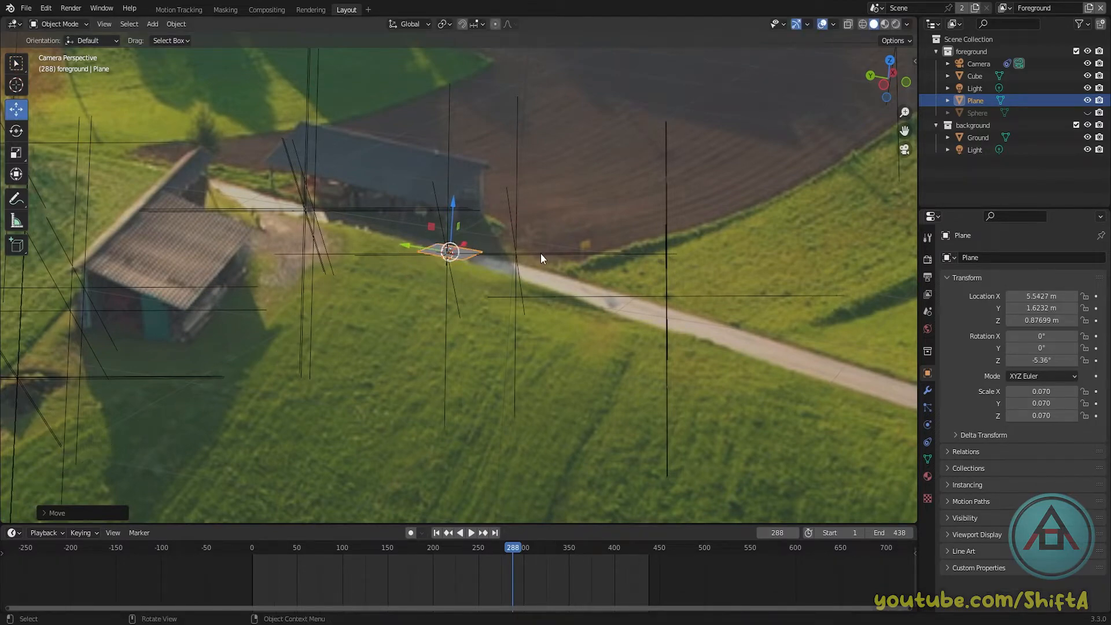
key("r")
key("z")
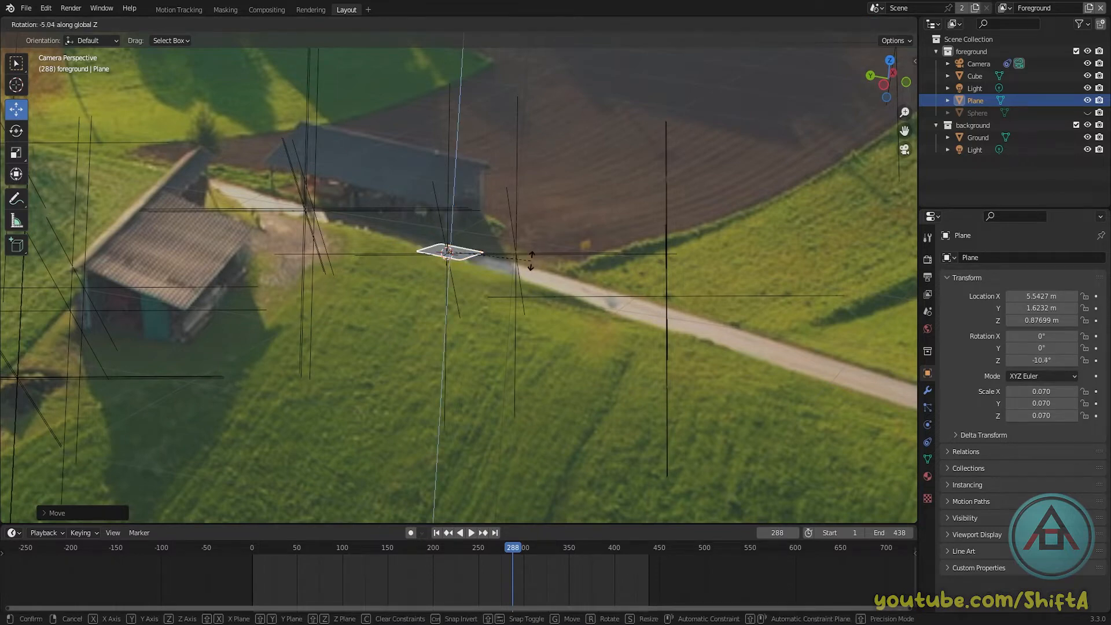
left_click(533, 260)
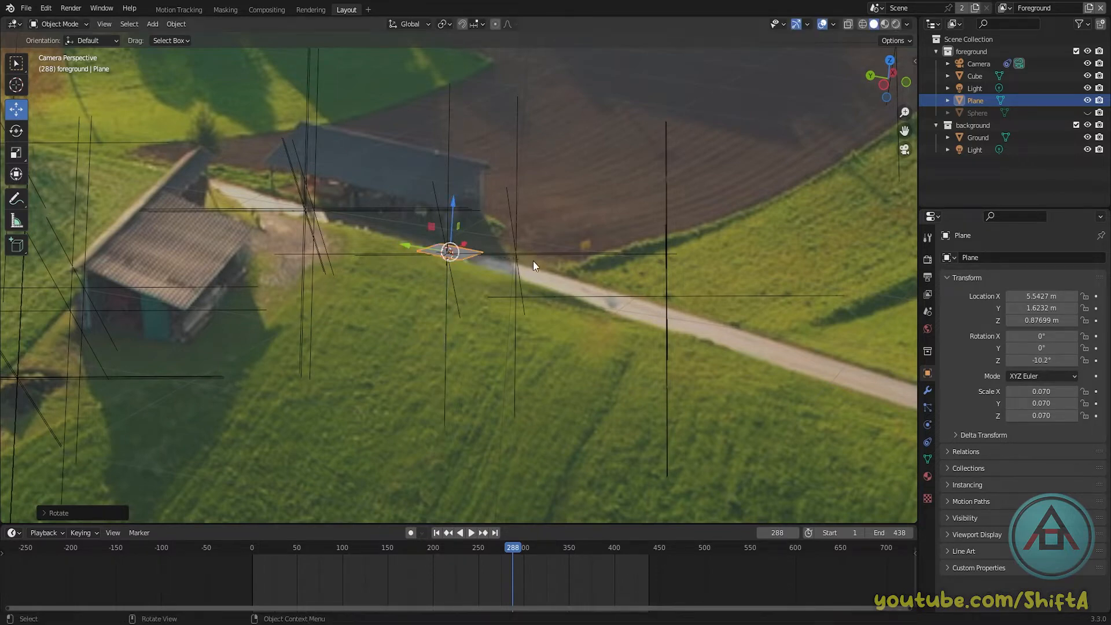
Extrude the plane's road-facing edge along the global Y axis, away from the barns
key("Tab")
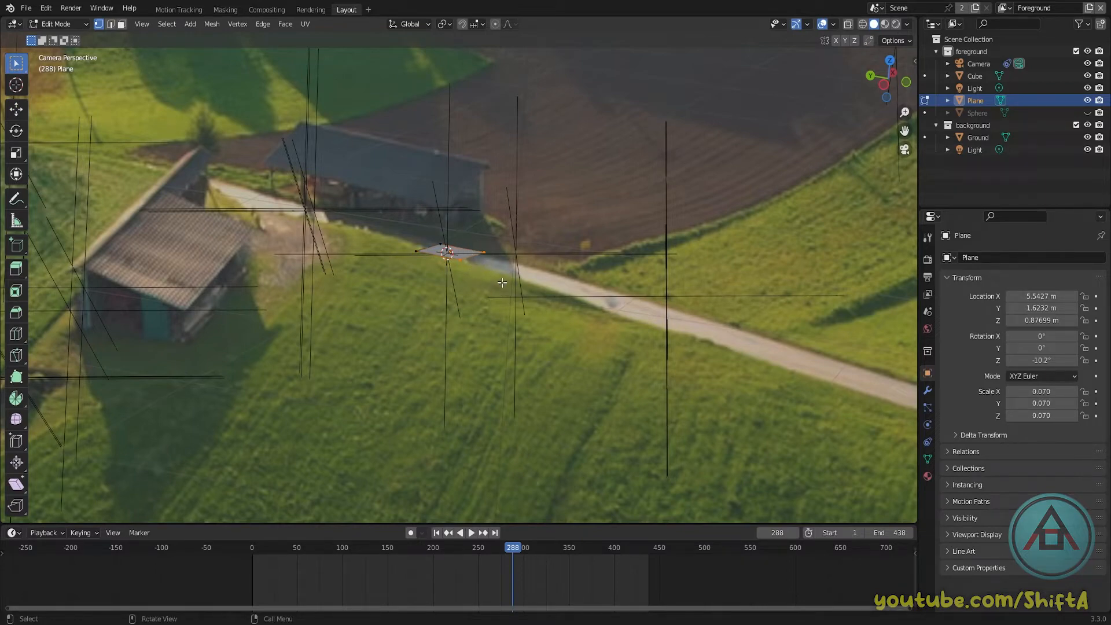
key("g")
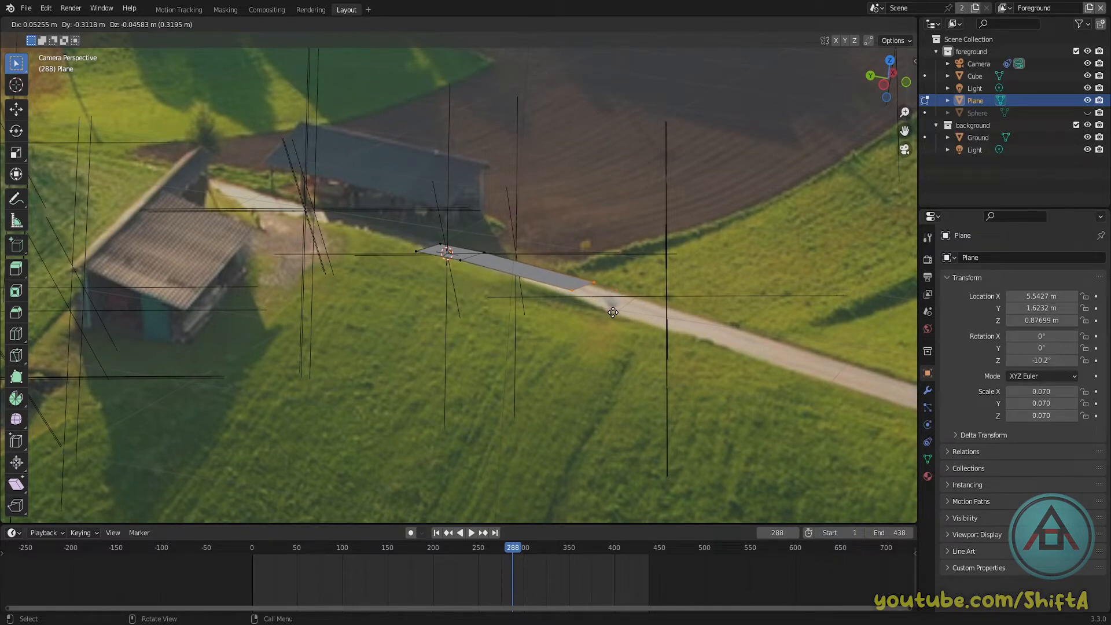
key("y")
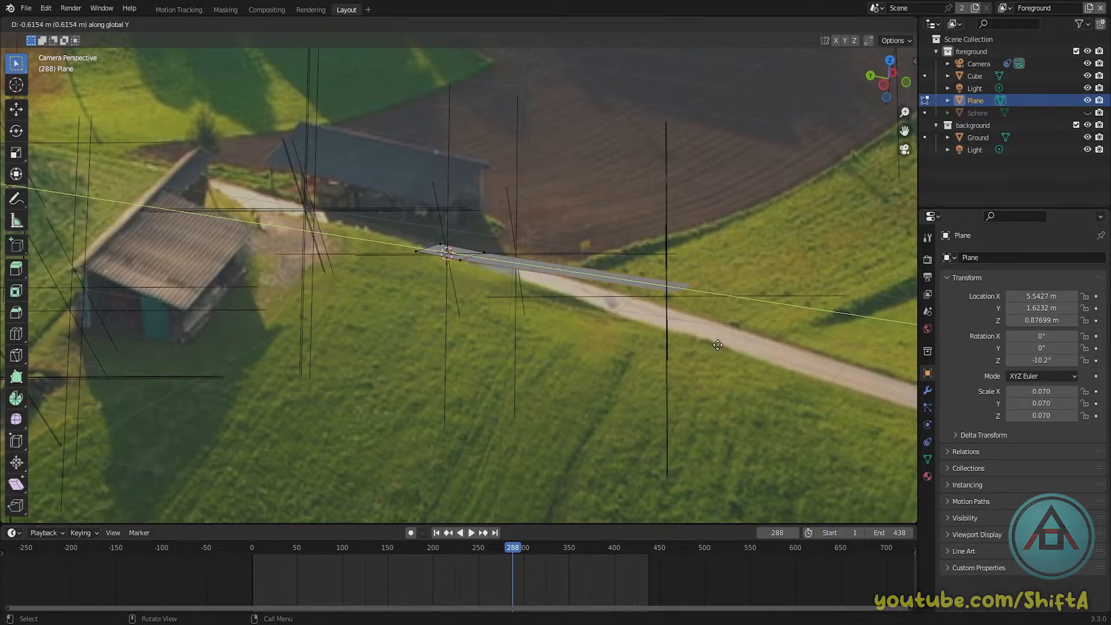
left_click(772, 351)
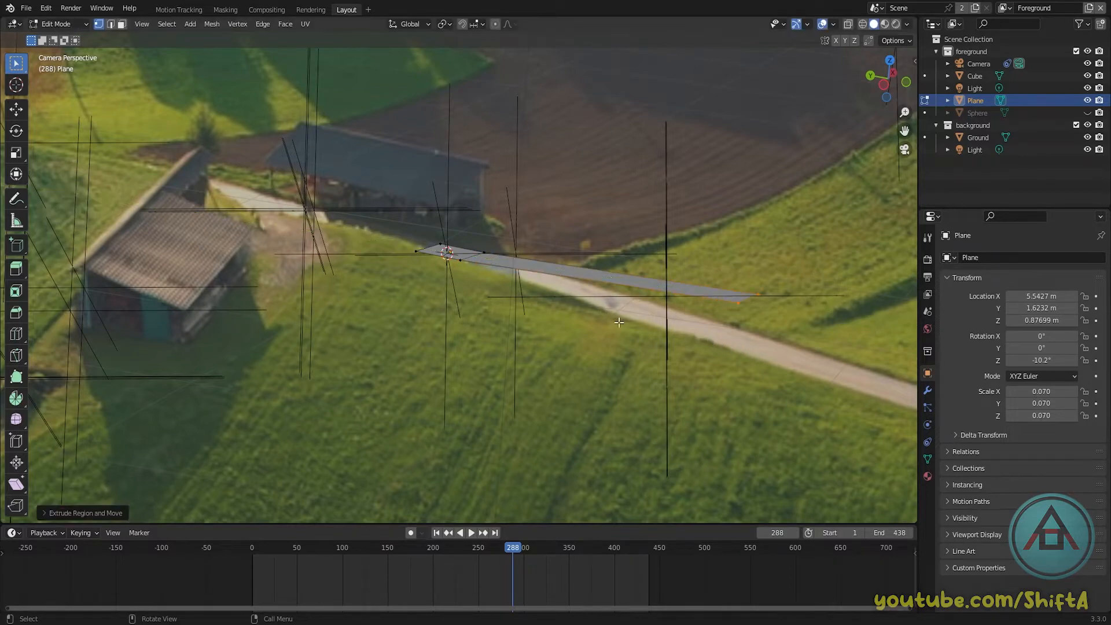
Move the extruded end edge off the grass and onto the road so the first segment follows it
scroll(618, 322, "down", 5)
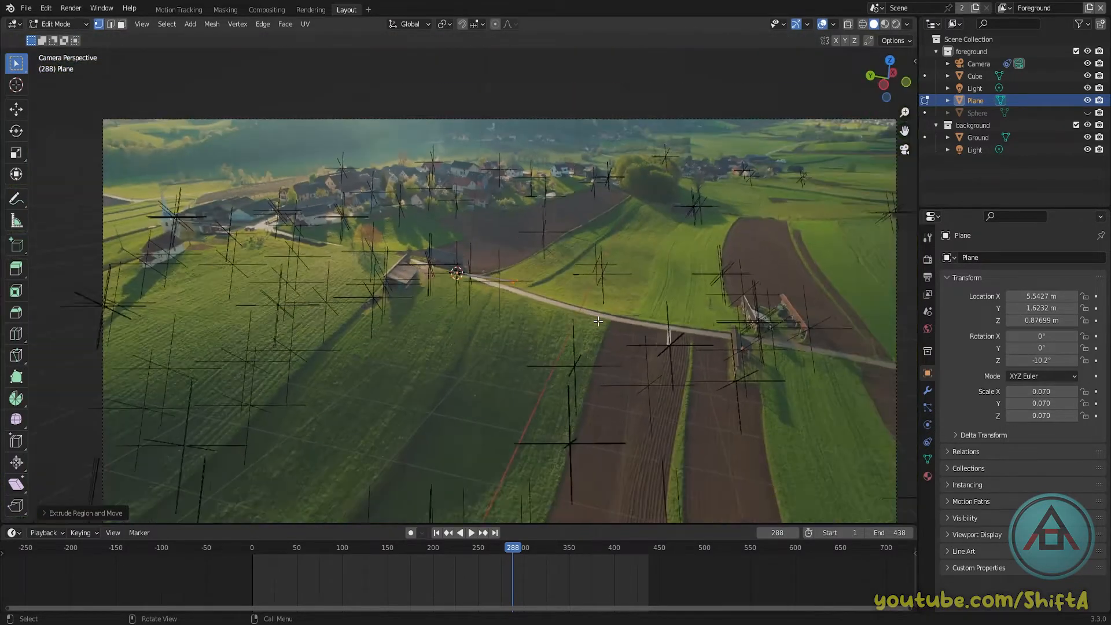
scroll(598, 321, "down", 2)
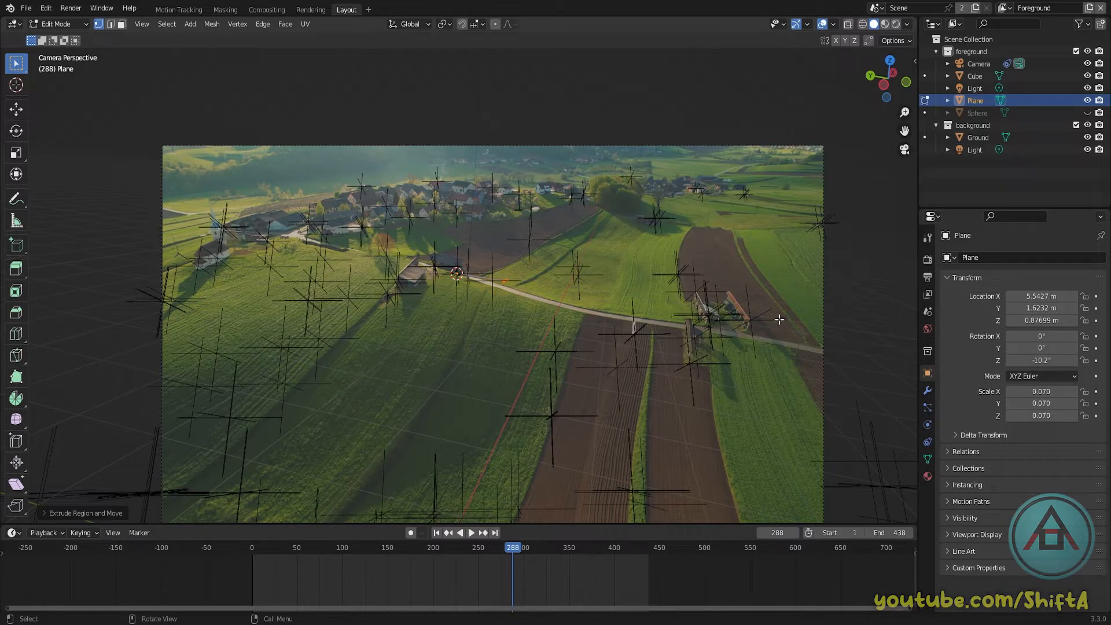
scroll(663, 330, "up", 2)
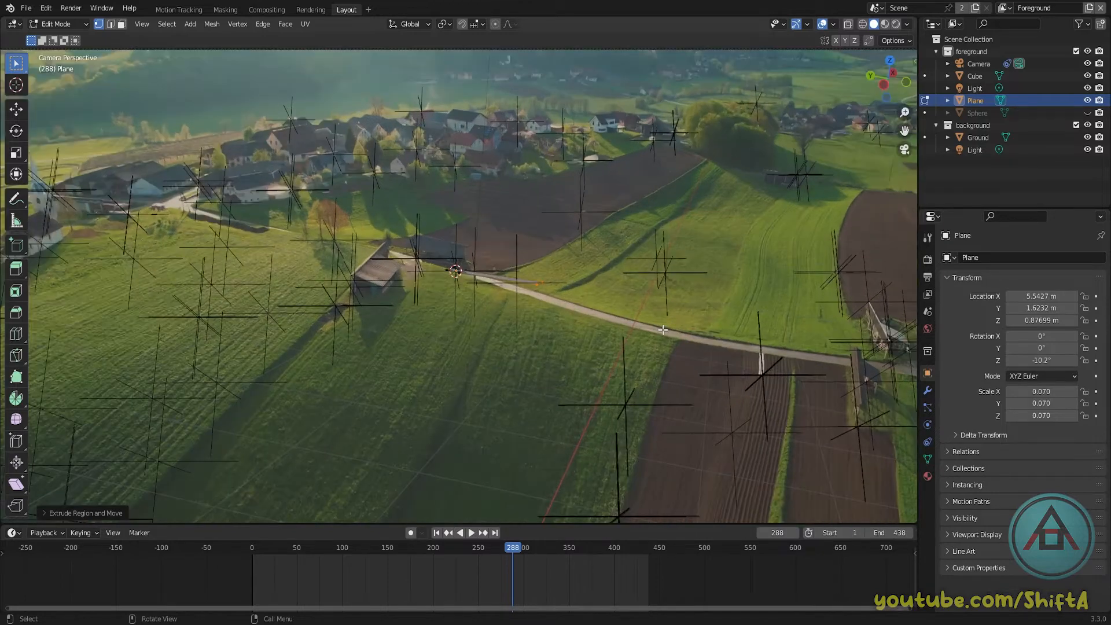
scroll(662, 330, "up", 8)
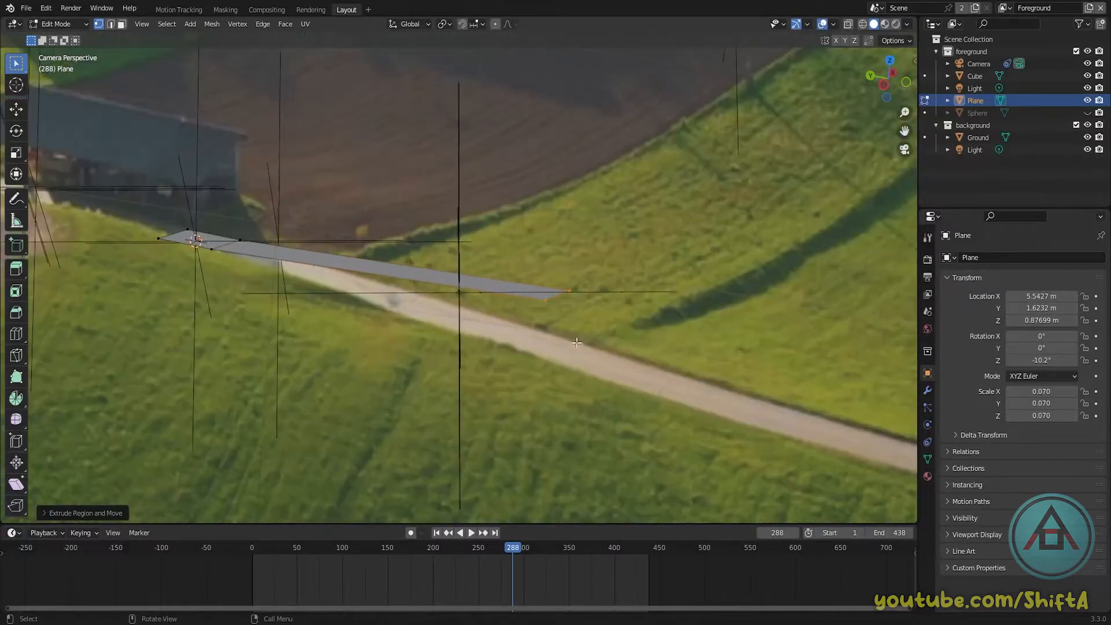
scroll(623, 356, "down", 4)
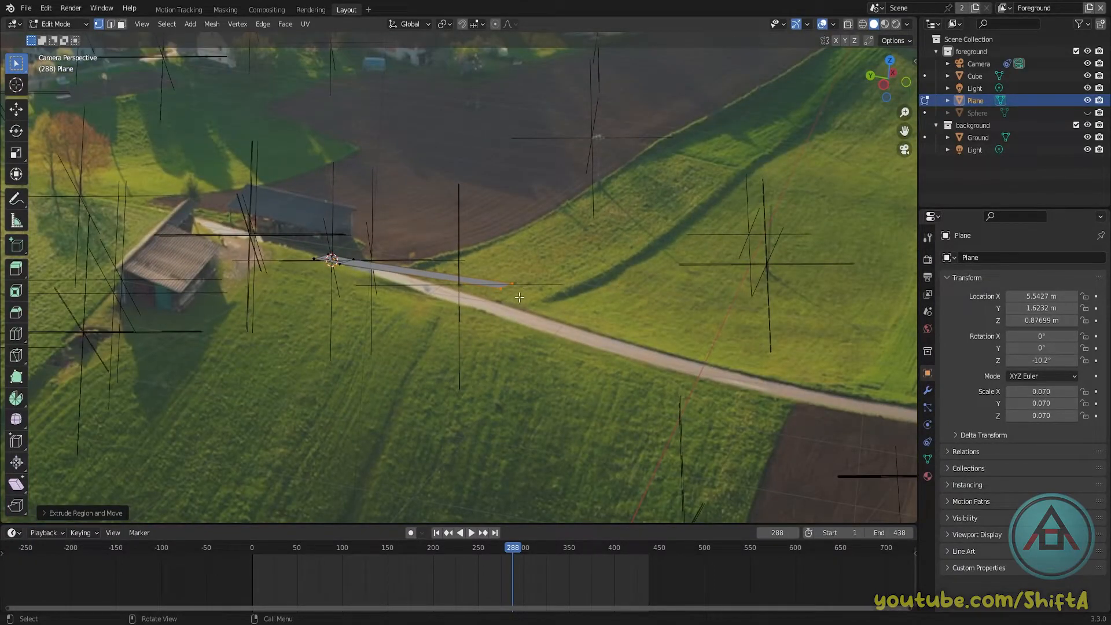
left_click(17, 109)
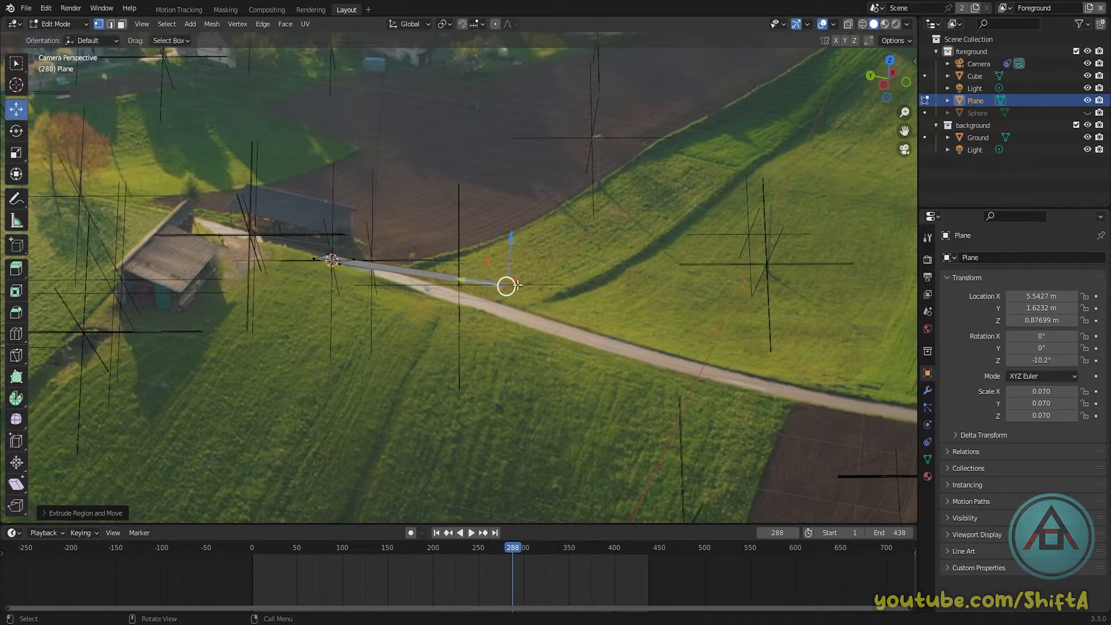
left_click_drag(514, 281, 495, 301)
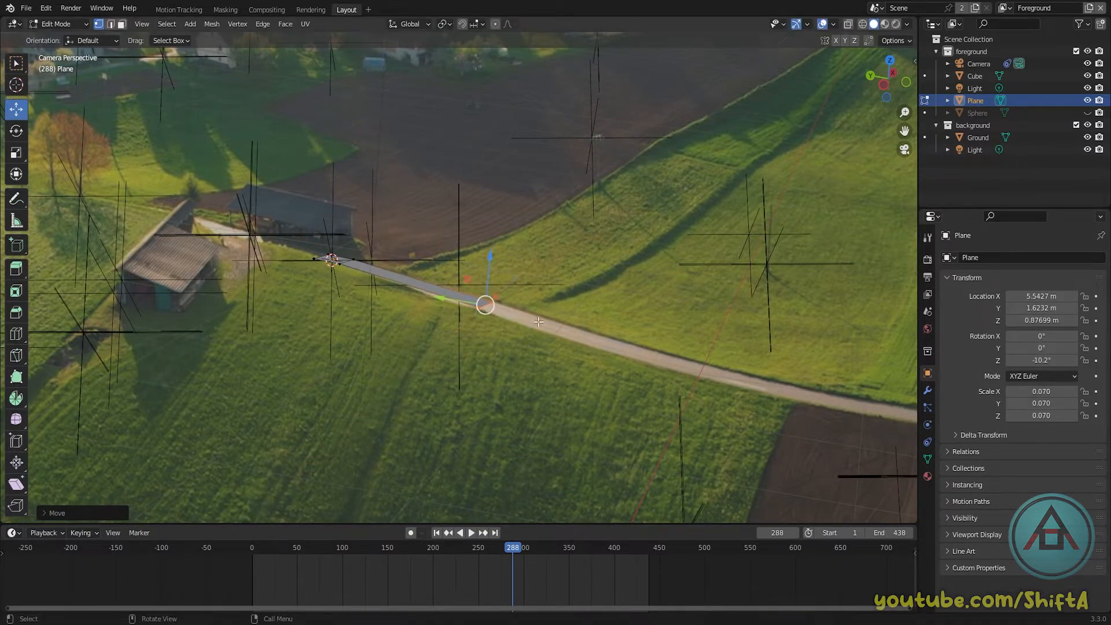
Extrude a second segment from the strip's end further down the road and check its shape in free perspective
key("g")
right_click(503, 307)
left_click_drag(442, 300, 688, 355)
middle_click_drag(767, 348, 698, 356)
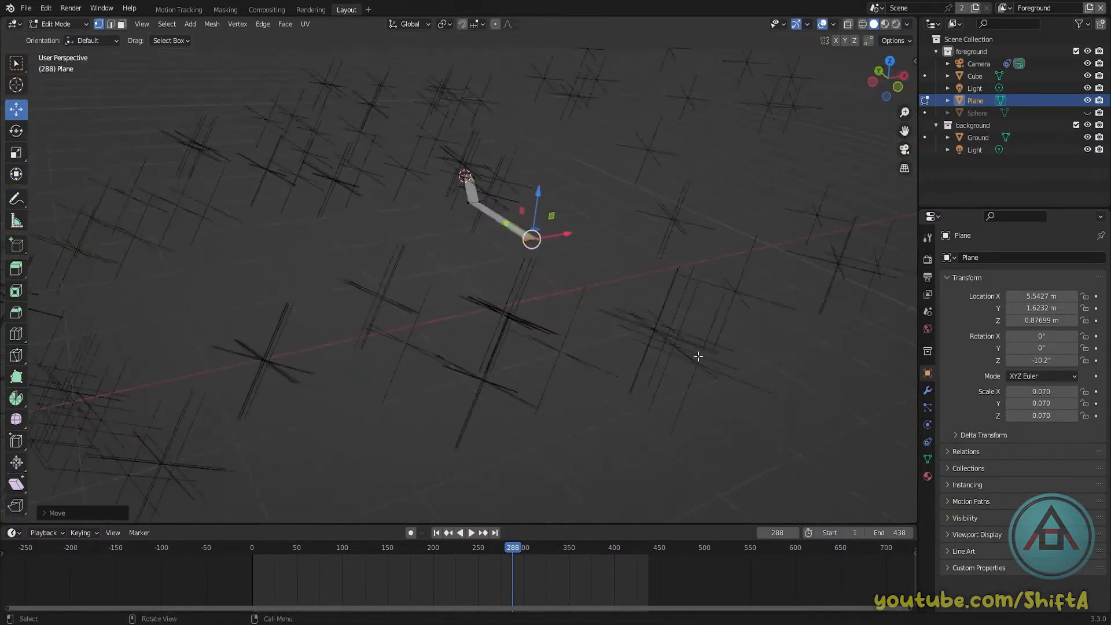
middle_click_drag(567, 235, 523, 249)
key("KP_0")
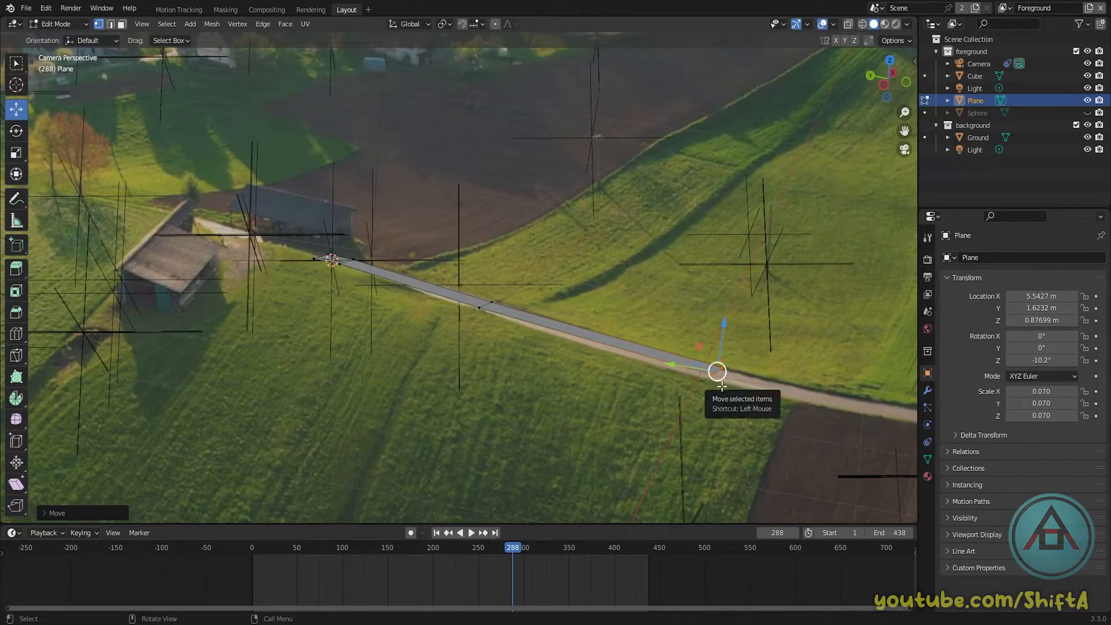
Adjust the second segment's end edge along the X and Y axes until it sits on the road
key("g")
key("x")
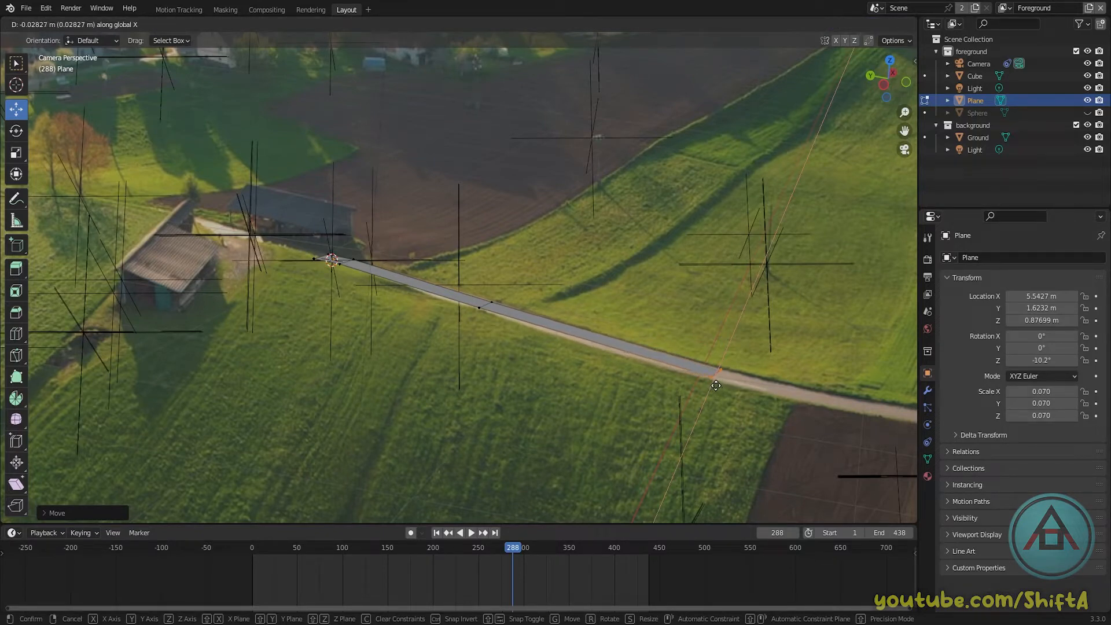
left_click(710, 385)
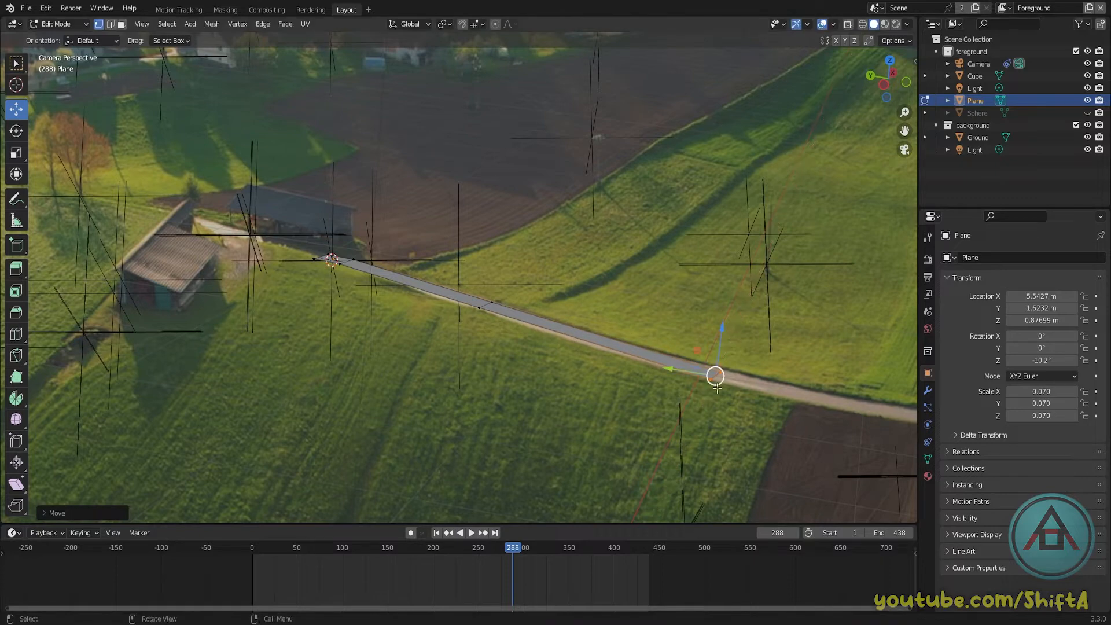
left_click_drag(666, 368, 631, 362)
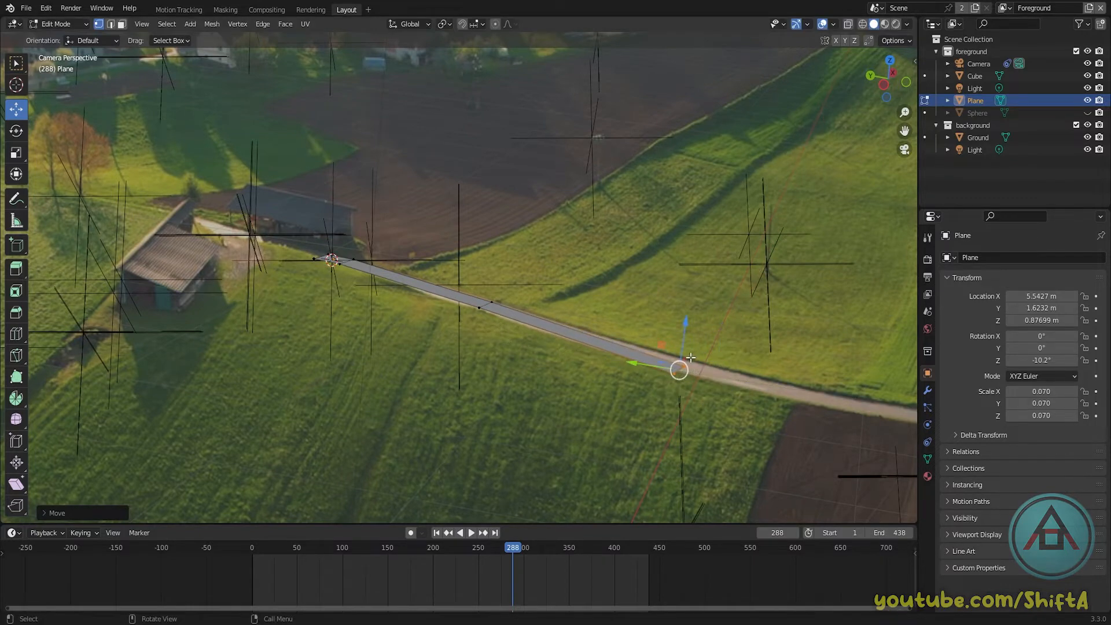
key("g")
key("x")
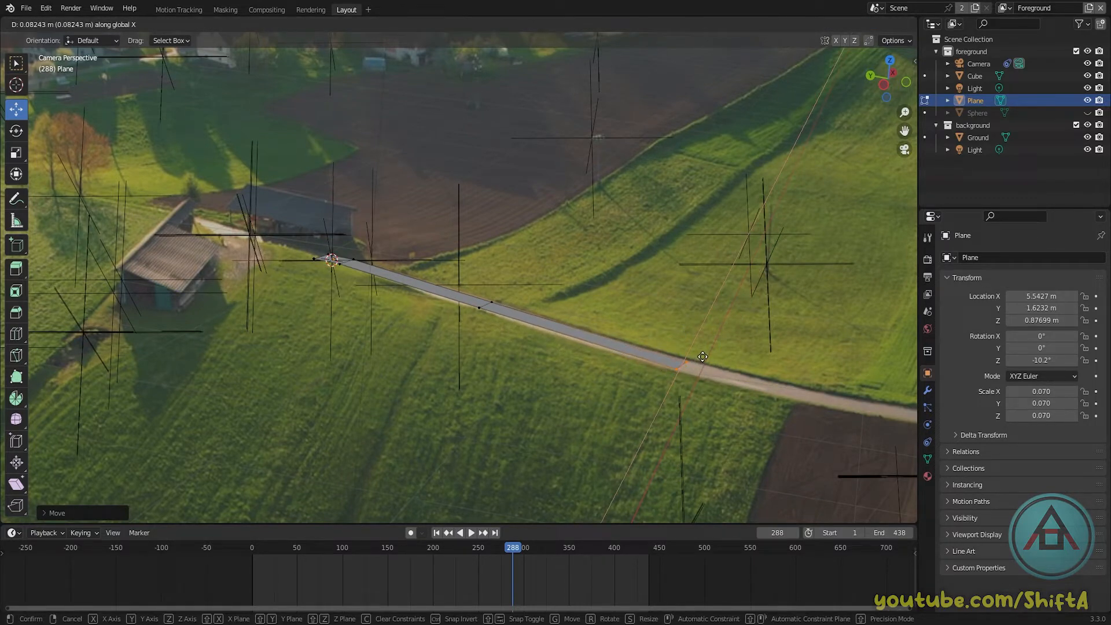
left_click(701, 357)
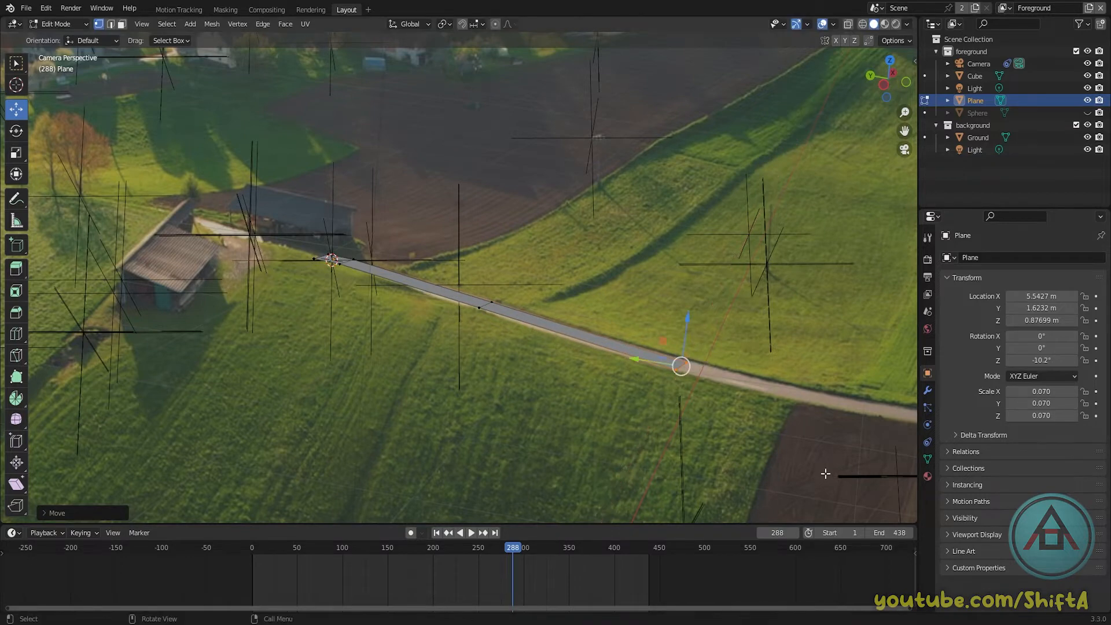
Extrude a third segment along Y to the edge of the ploughed field and shift its end about -0.17 m on X
middle_click_drag(826, 474, 491, 354, "shift")
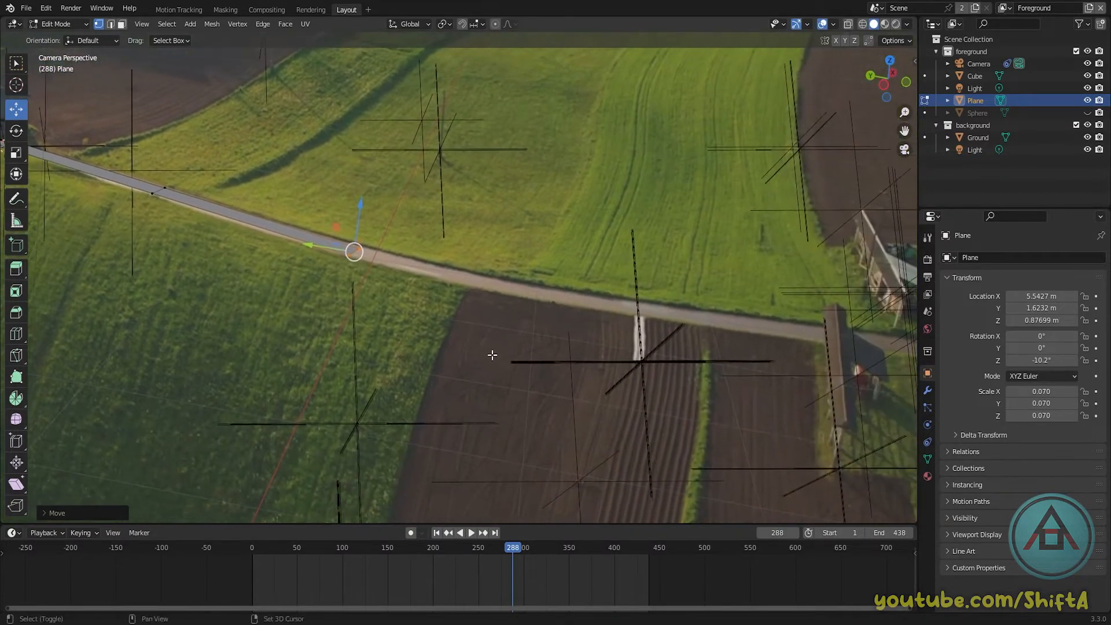
key("e")
right_click(459, 308)
key("g")
key("y")
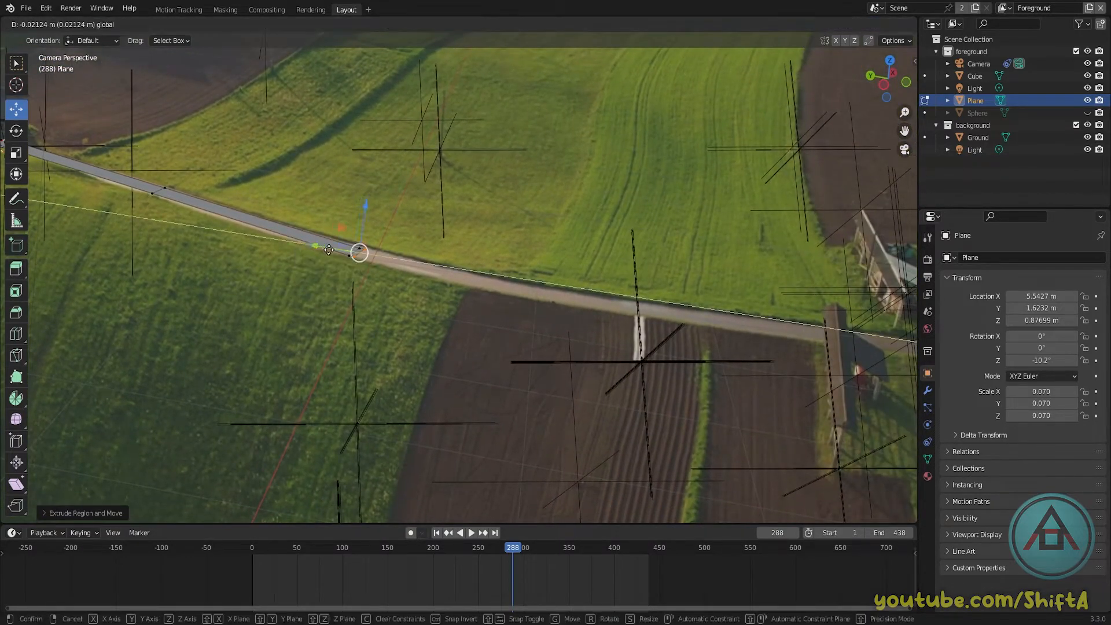
left_click(554, 270)
key("g")
key("x")
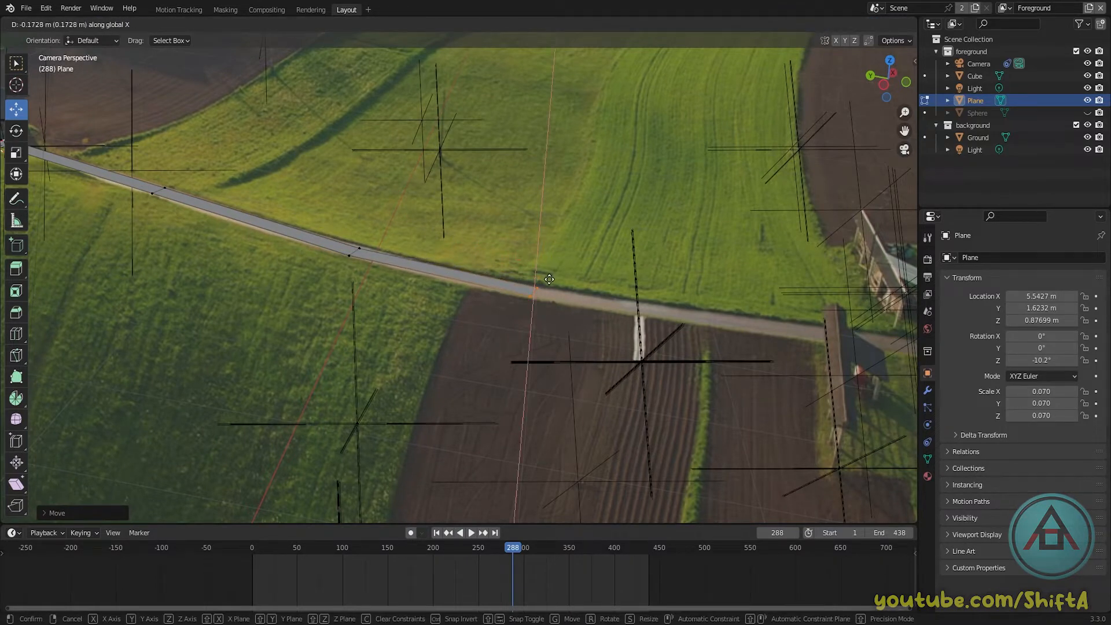
left_click(549, 280)
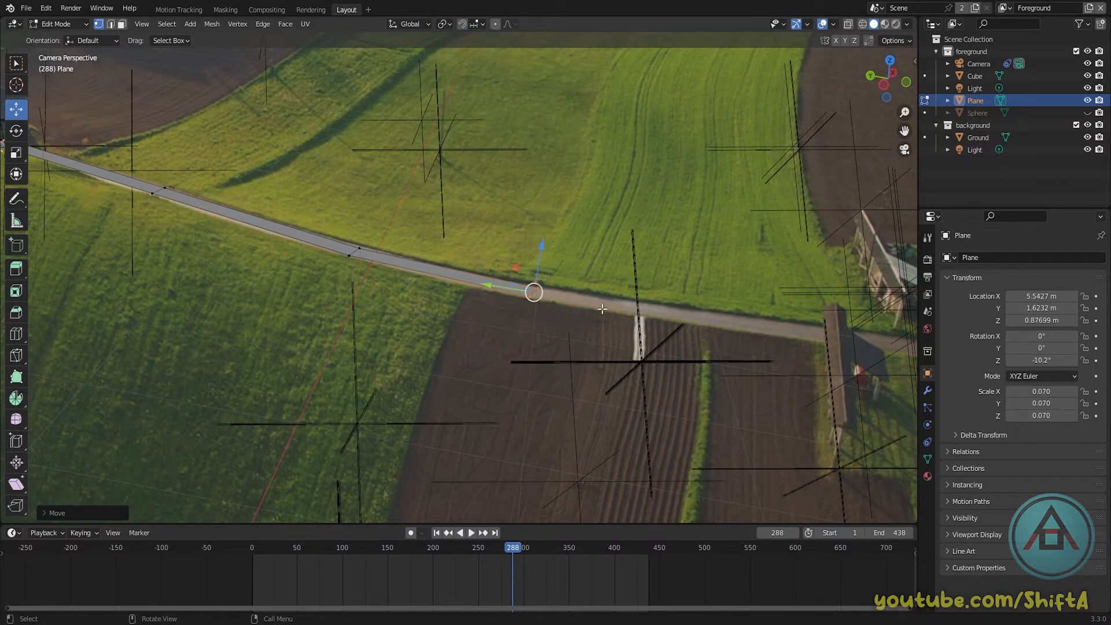
Extrude a fourth segment along the road towards the far shed and shift its end about 0.06 m on X
key("e")
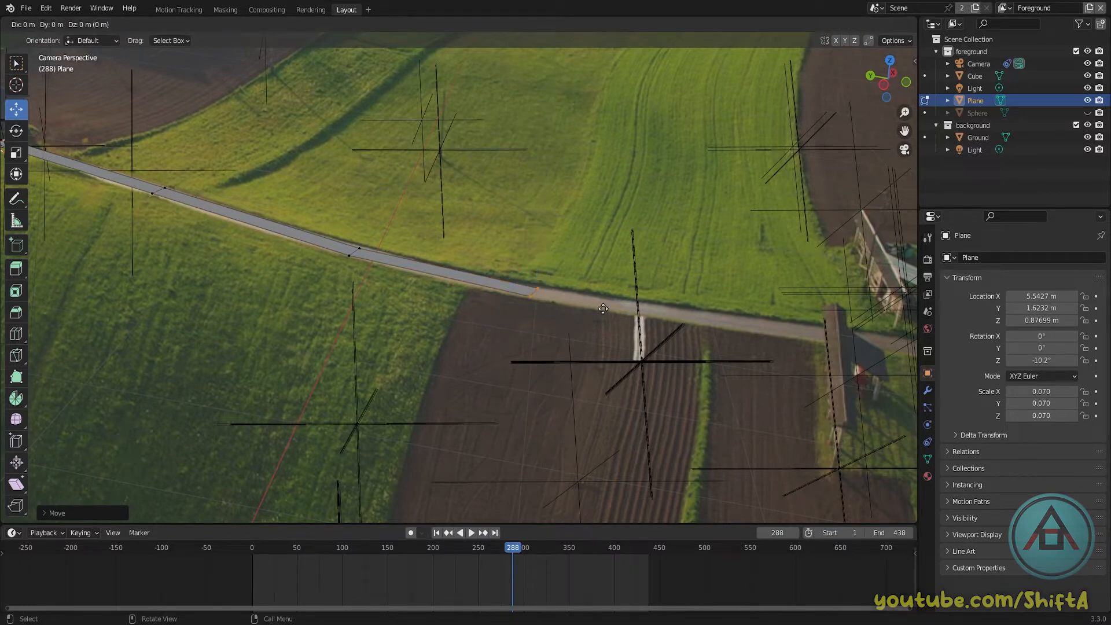
right_click(603, 308)
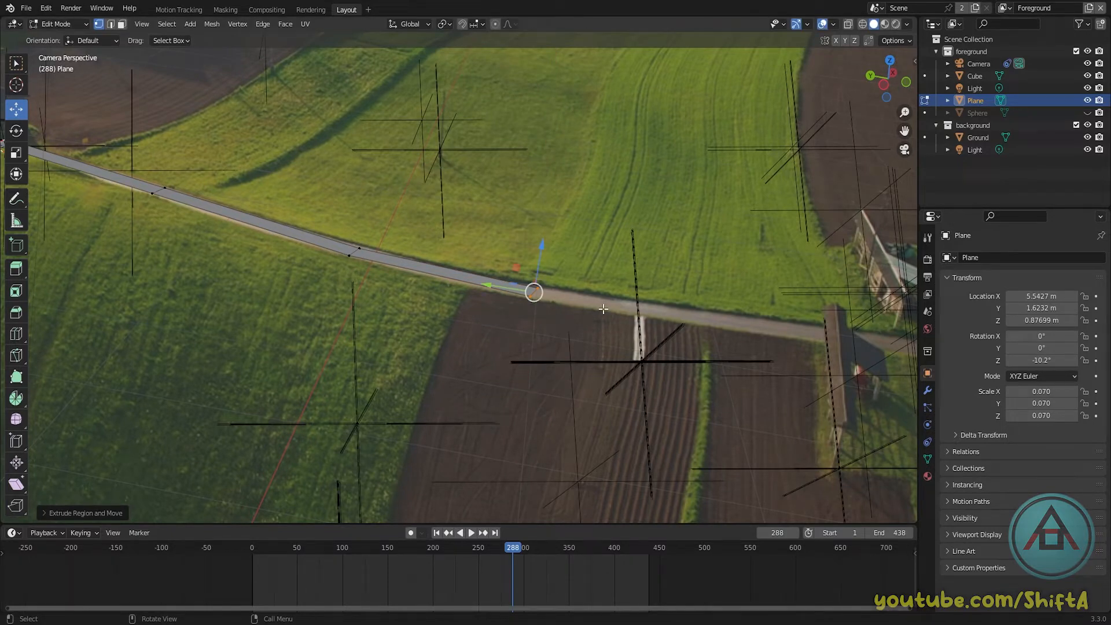
key("g")
left_click(821, 338)
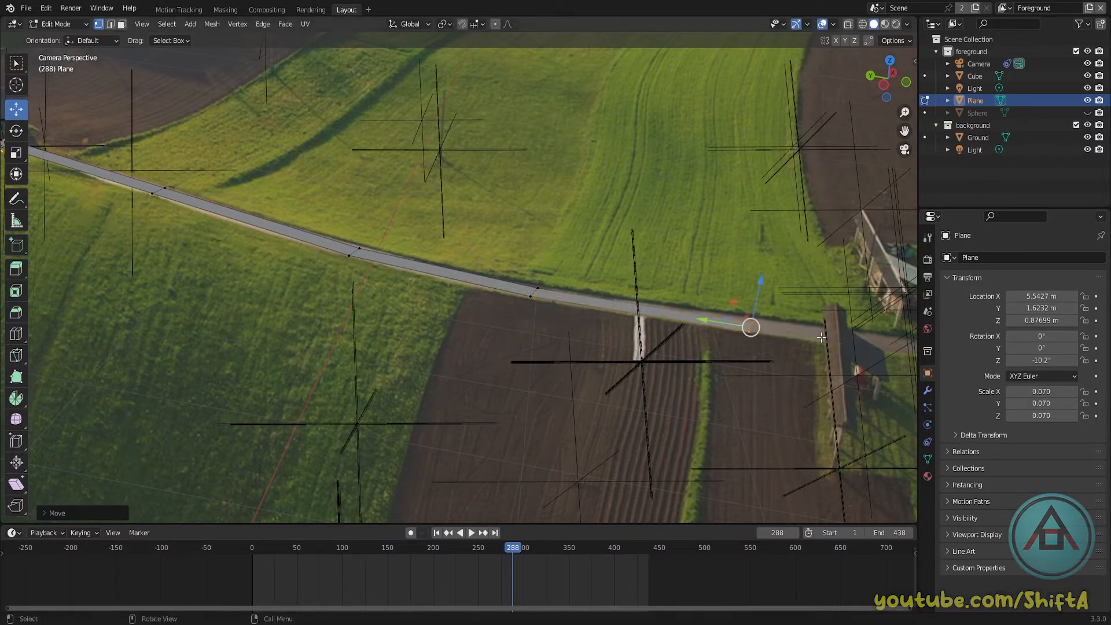
key("e")
key("x")
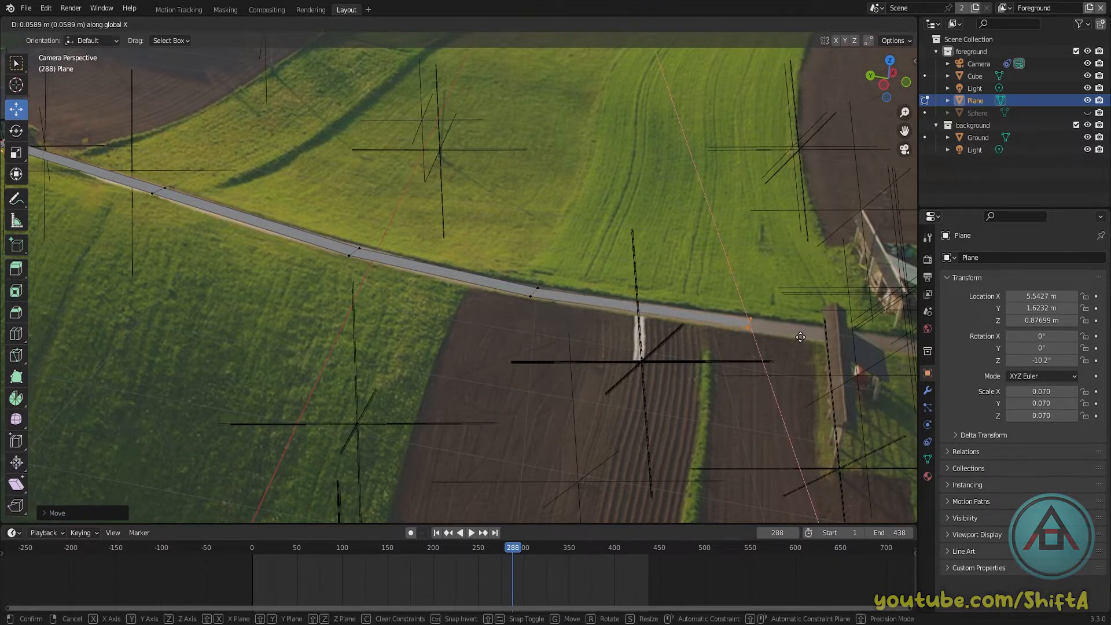
left_click(800, 337)
Move the strip's end edge near the barns along Y towards the yard, and shift it about 0.23 m on X
scroll(408, 269, "down", 3)
middle_click_drag(402, 276, 602, 310, "shift")
scroll(454, 303, "up", 3)
middle_click_drag(440, 297, 759, 407, "shift")
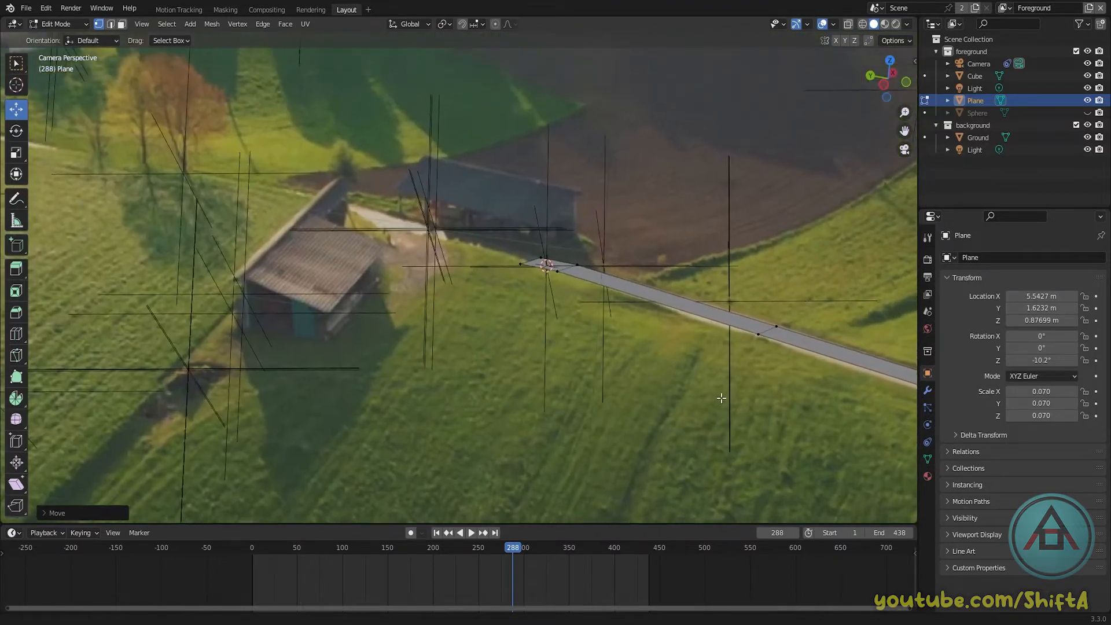
scroll(614, 341, "up", 3)
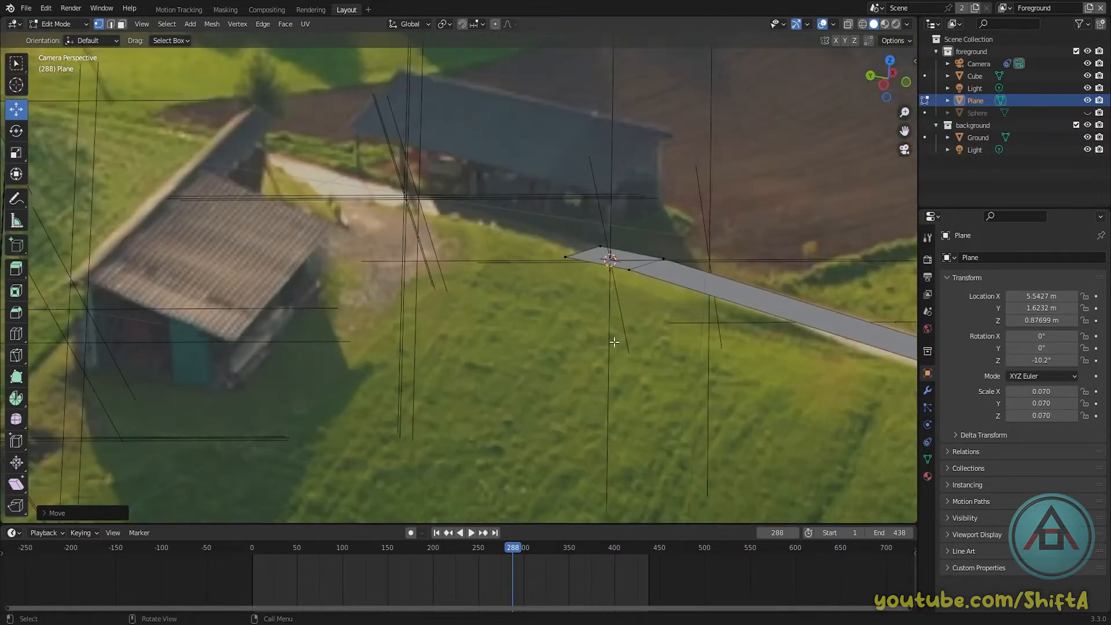
middle_click_drag(614, 342, 587, 378, "shift")
left_click_drag(524, 258, 577, 300)
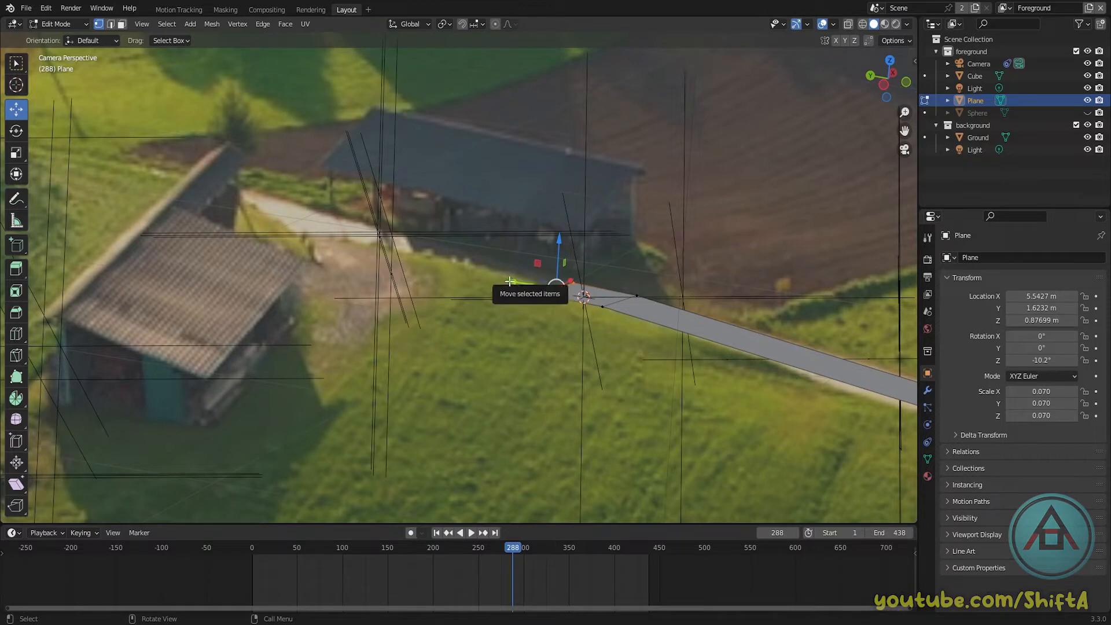
left_click_drag(514, 286, 360, 247)
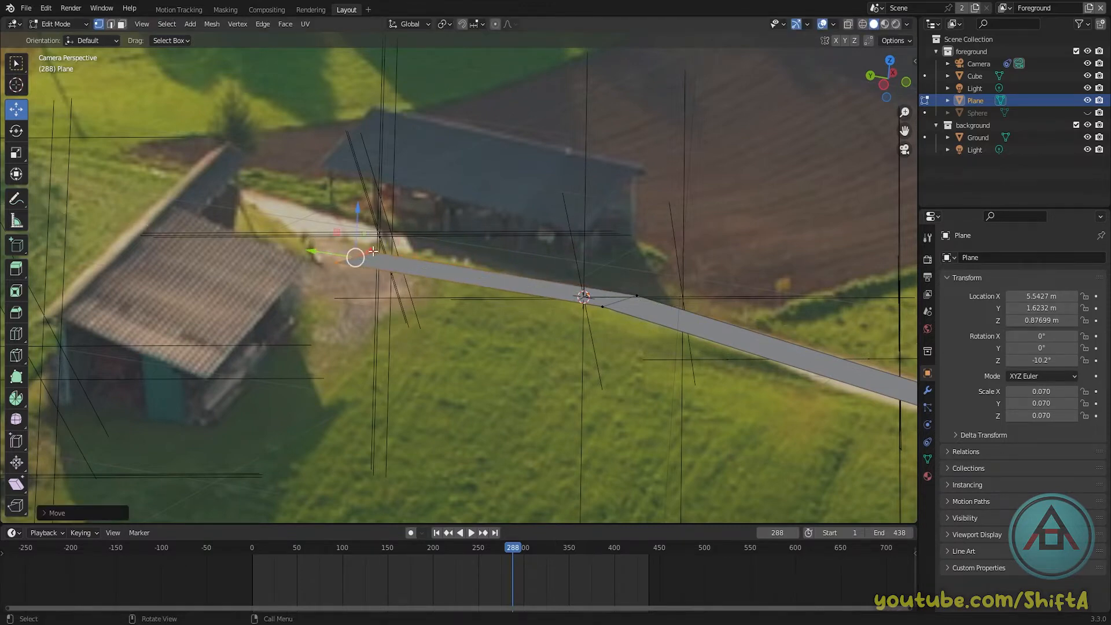
key("g")
key("x")
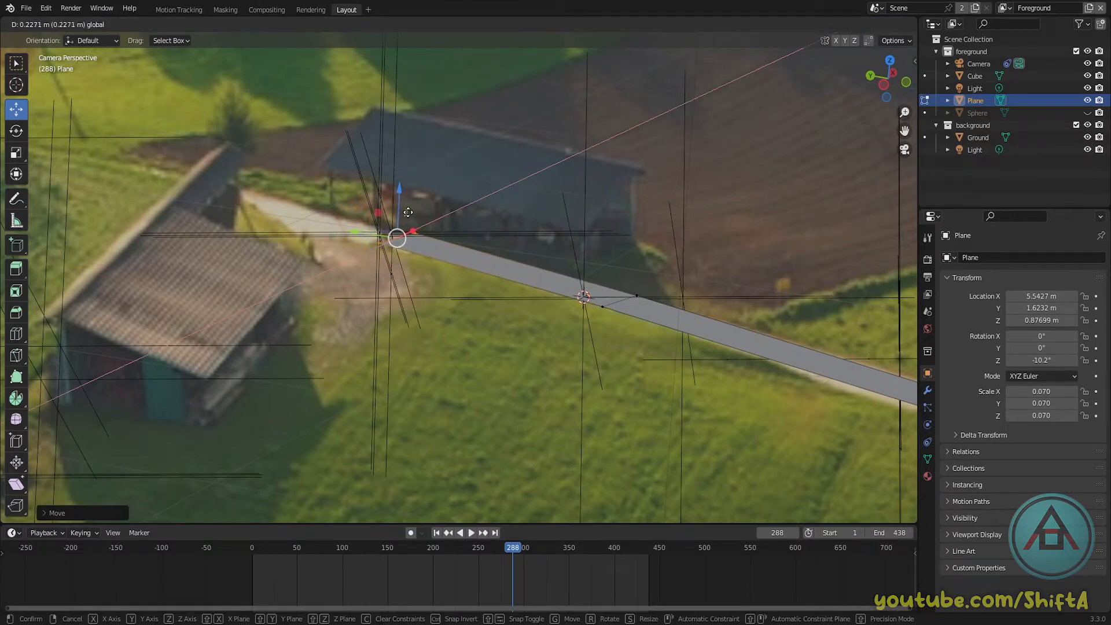
left_click(408, 212)
Select the strip's cross edge just before the barn-end segment and return to Object Mode
left_click_drag(584, 280, 639, 286)
scroll(665, 324, "down", 6)
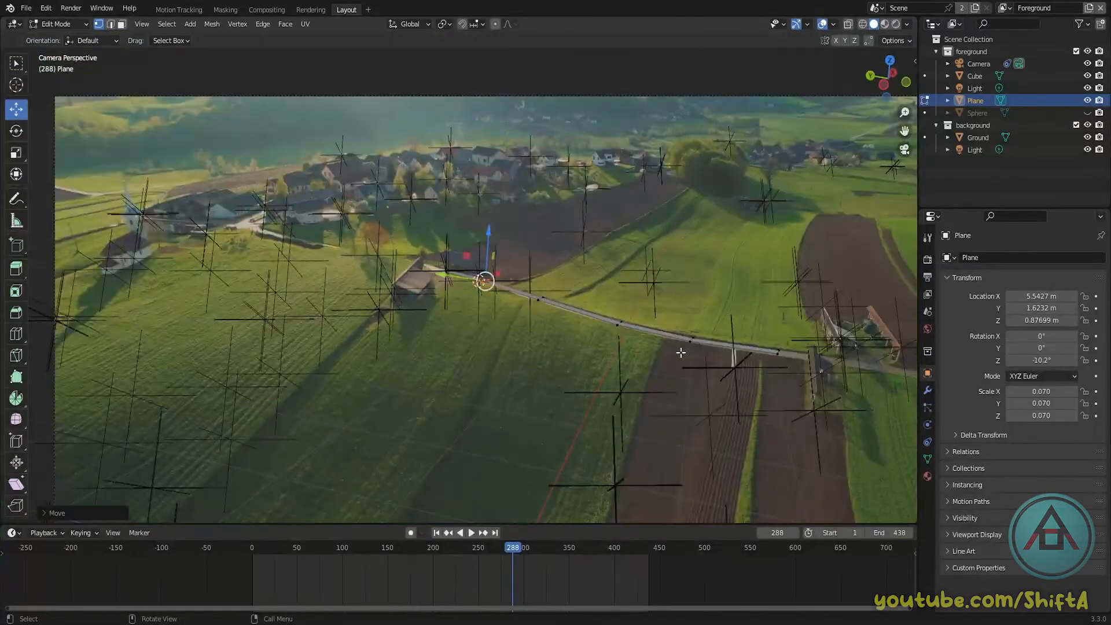
scroll(631, 352, "down", 1)
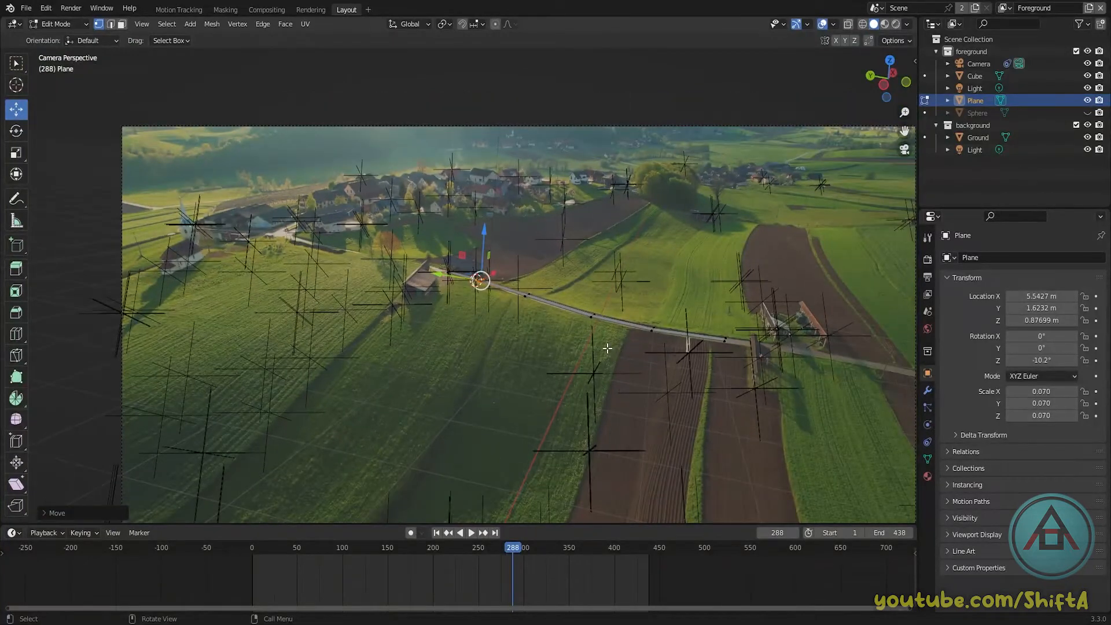
key("Tab")
middle_click_drag(665, 391, 634, 371, "shift")
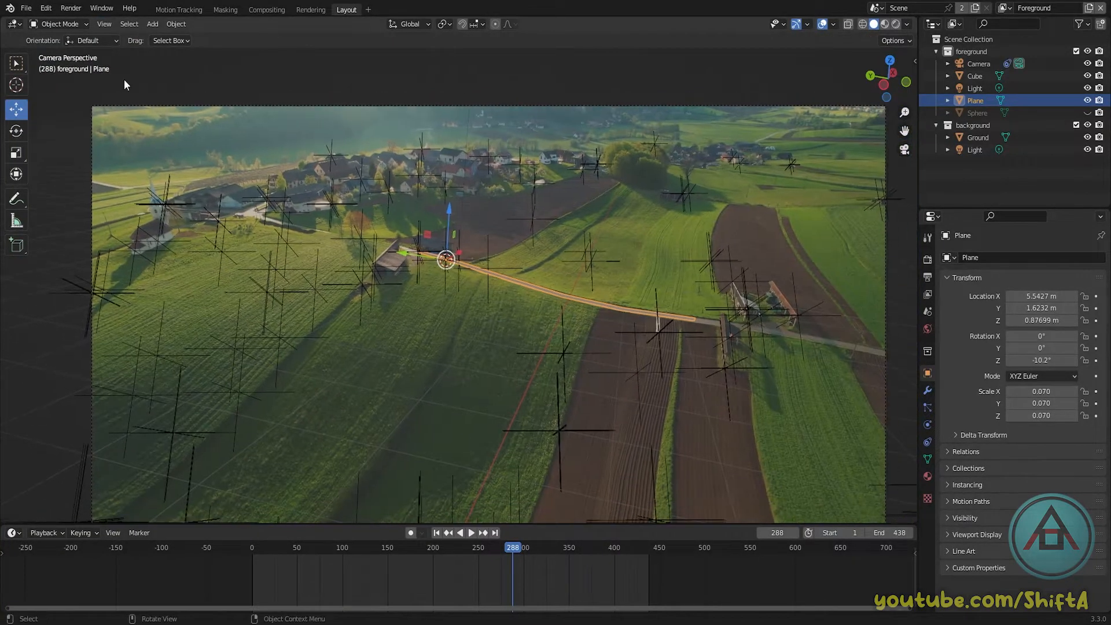
Highlight one tracking point near each end of the road strip and compare their positions with the strip in free and camera views
scroll(516, 292, "up", 4)
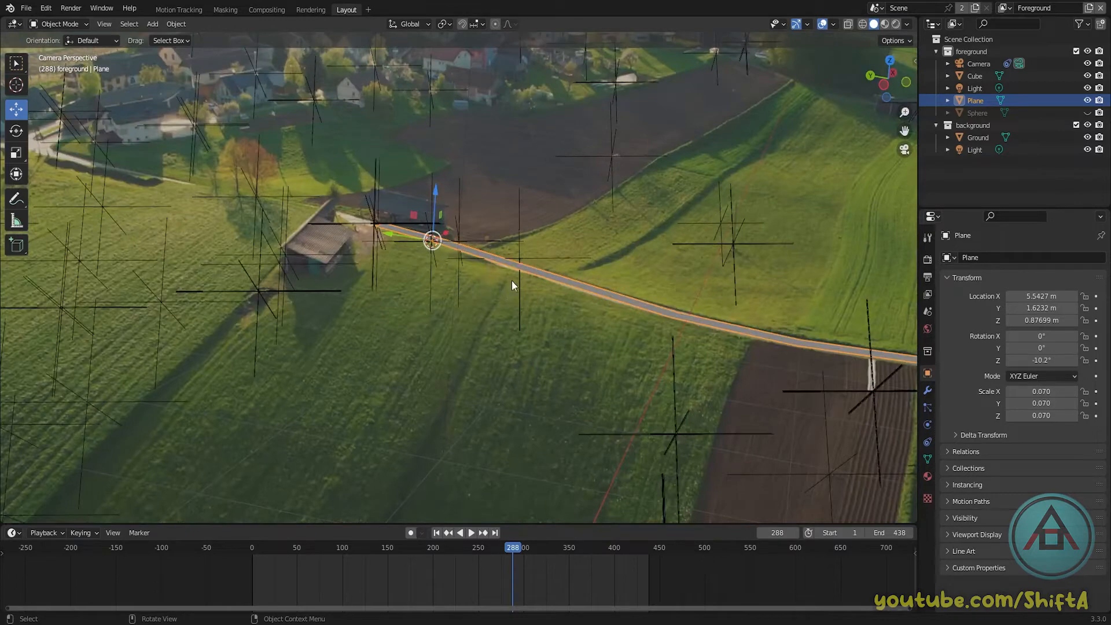
left_click(518, 257)
middle_click_drag(689, 362, 345, 287, "shift")
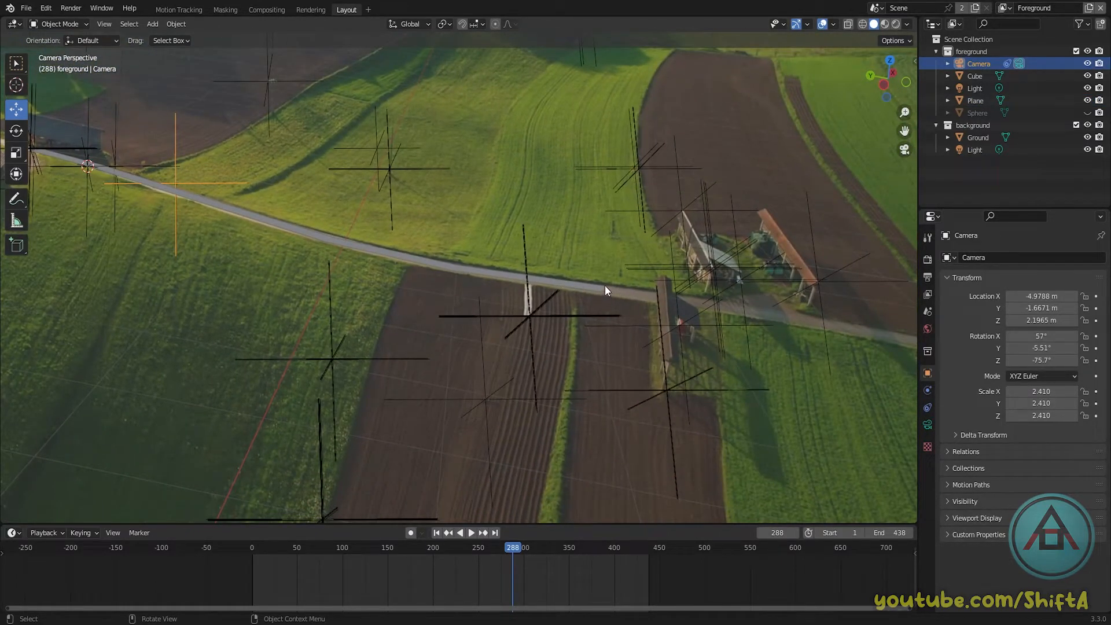
left_click(679, 327, "shift")
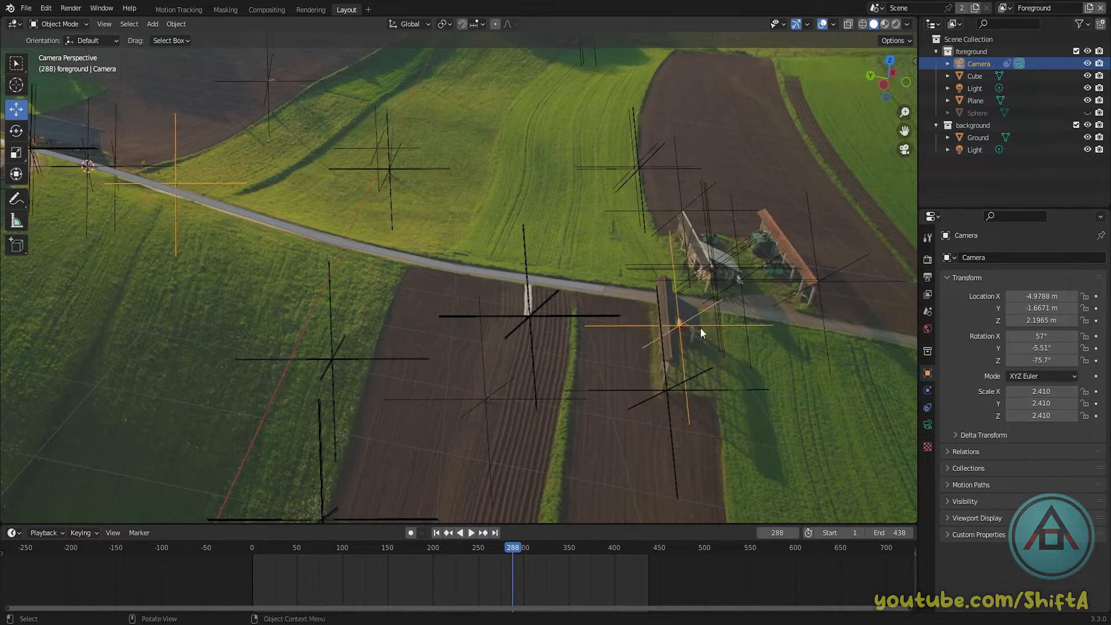
mouse_move(700, 328)
middle_mouse_down()
mouse_move(736, 332)
mouse_move(650, 330)
mouse_move(672, 330)
middle_mouse_up()
key("KP_0")
middle_click_drag(556, 231, 474, 237)
key("KP_0")
key("KP_0")
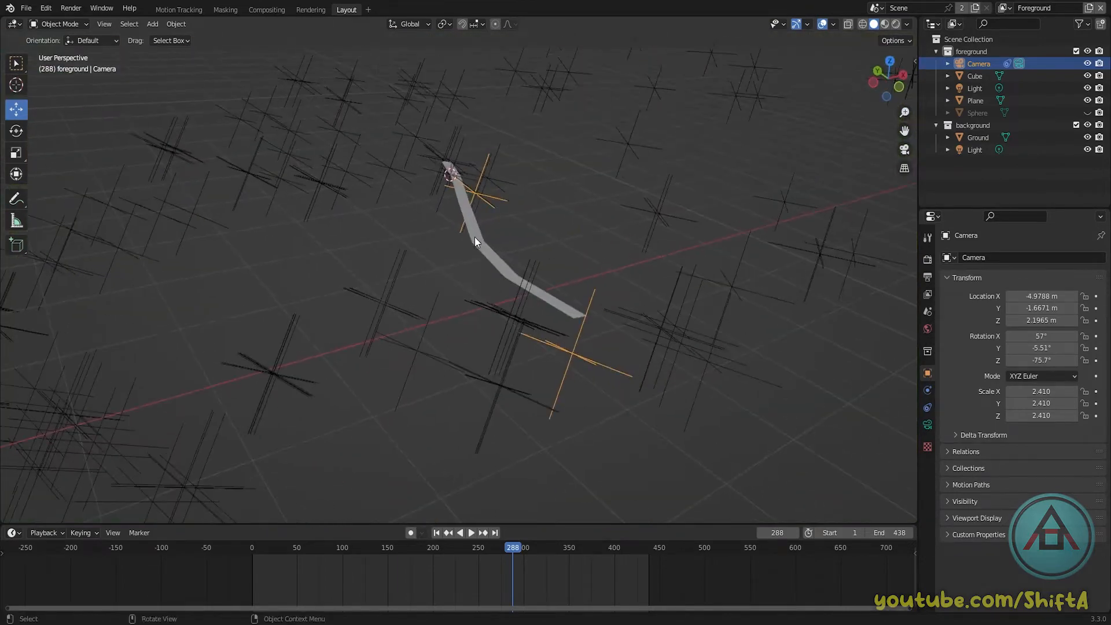
key("KP_0")
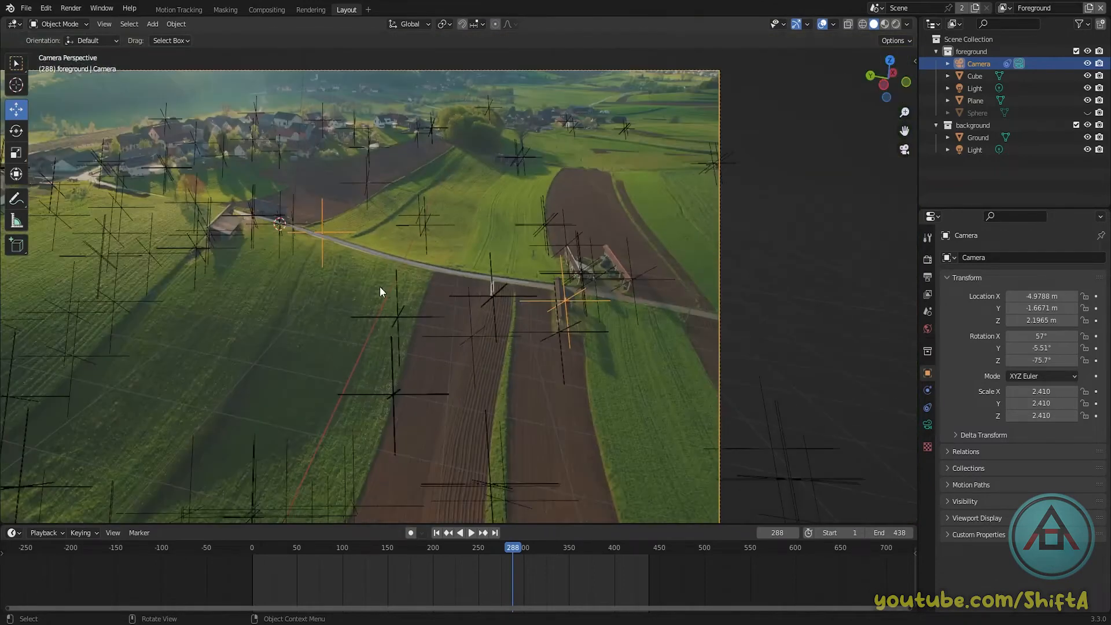
Unhide the sphere at the barn end of the road and select it
scroll(338, 291, "up", 1)
middle_click_drag(318, 281, 469, 281, "shift")
scroll(446, 243, "up", 3)
middle_click_drag(412, 170, 484, 229, "shift")
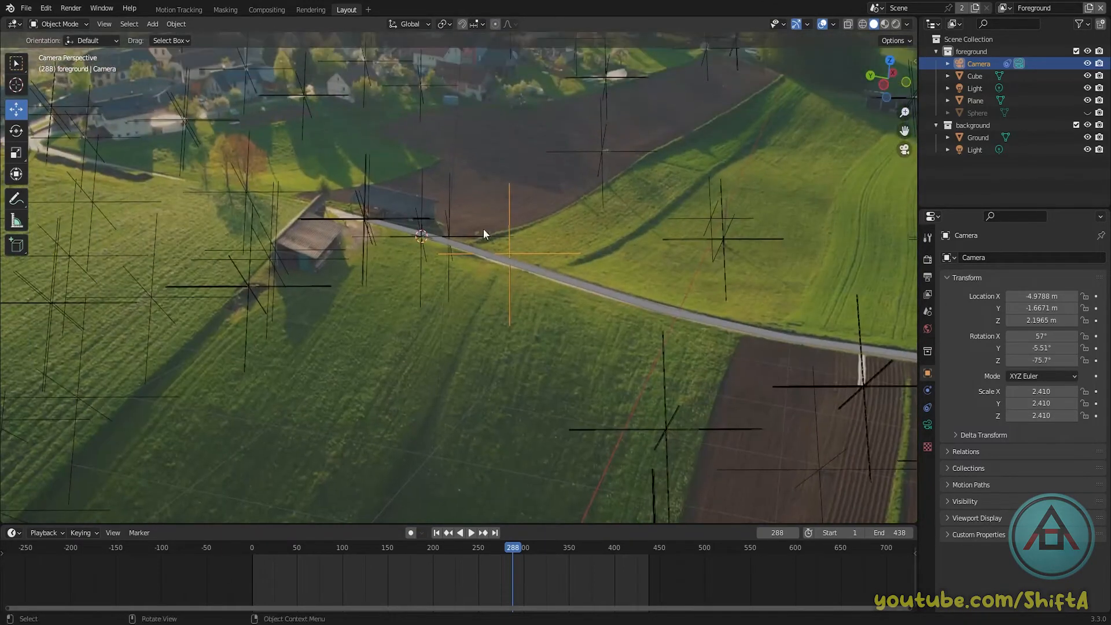
left_click(1087, 113)
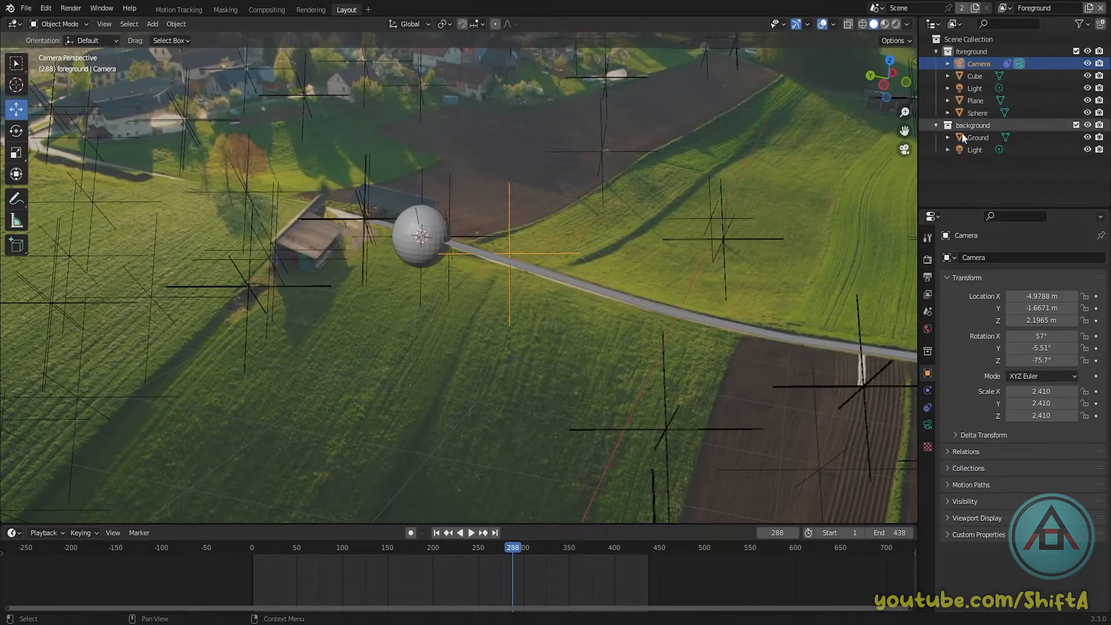
left_click(437, 227)
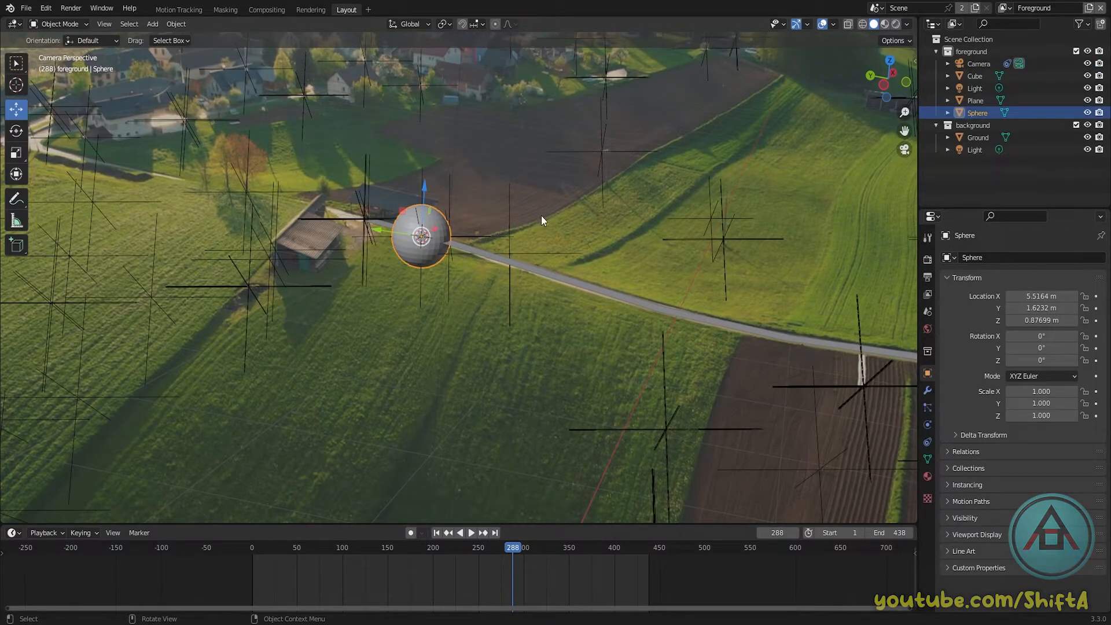
Raise the sphere to about 1.03 m on Z and scale it down to 0.33
middle_click_drag(541, 219, 568, 283)
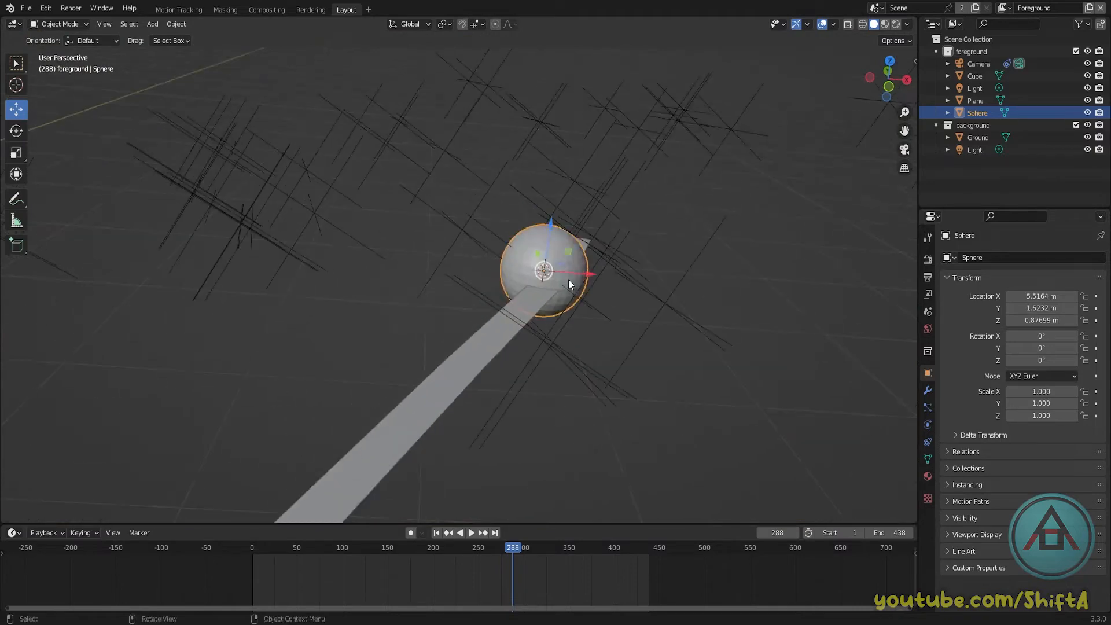
left_click_drag(550, 224, 635, 207)
key("s")
left_click(603, 226)
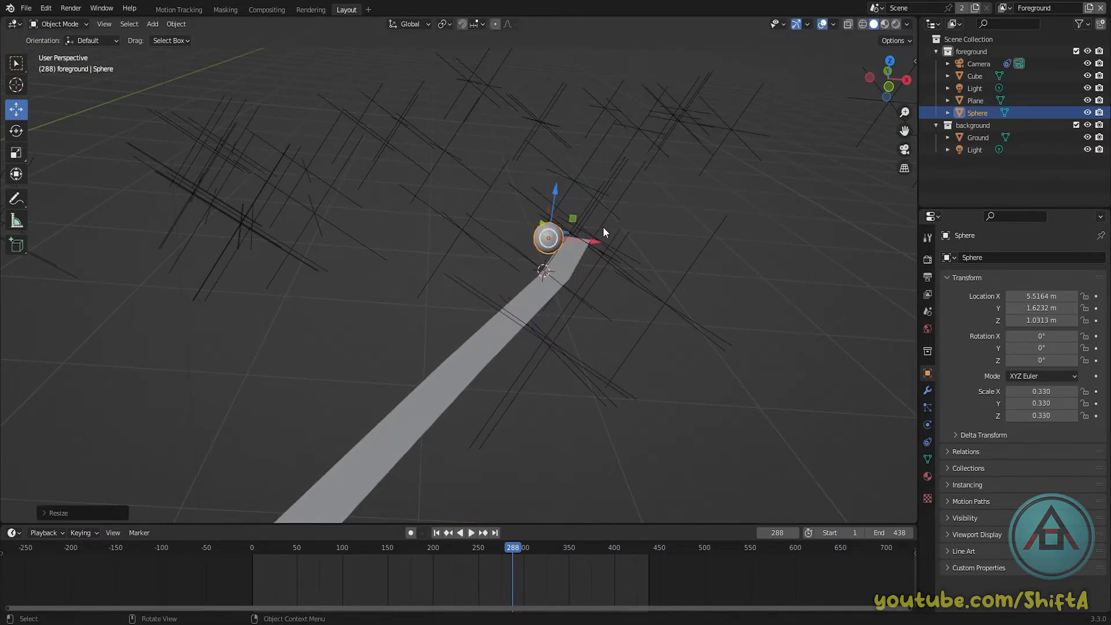
Move the sphere along X to about 5.66 m so it sits over the road strip
middle_click_drag(603, 226, 495, 202)
left_click_drag(501, 208, 566, 216)
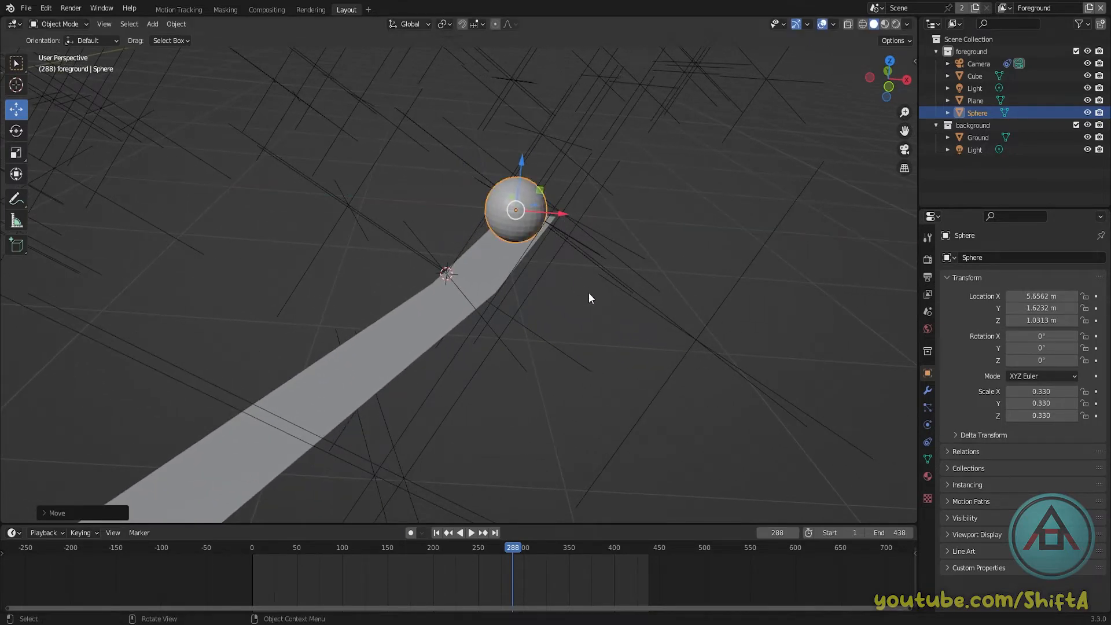
middle_click_drag(588, 297, 619, 268)
left_click_drag(486, 260, 446, 296)
Enter Edit Mode on the road strip with edge selection and select the long side edges near the sphere
middle_click_drag(447, 296, 401, 341)
left_click(401, 342)
key("Tab")
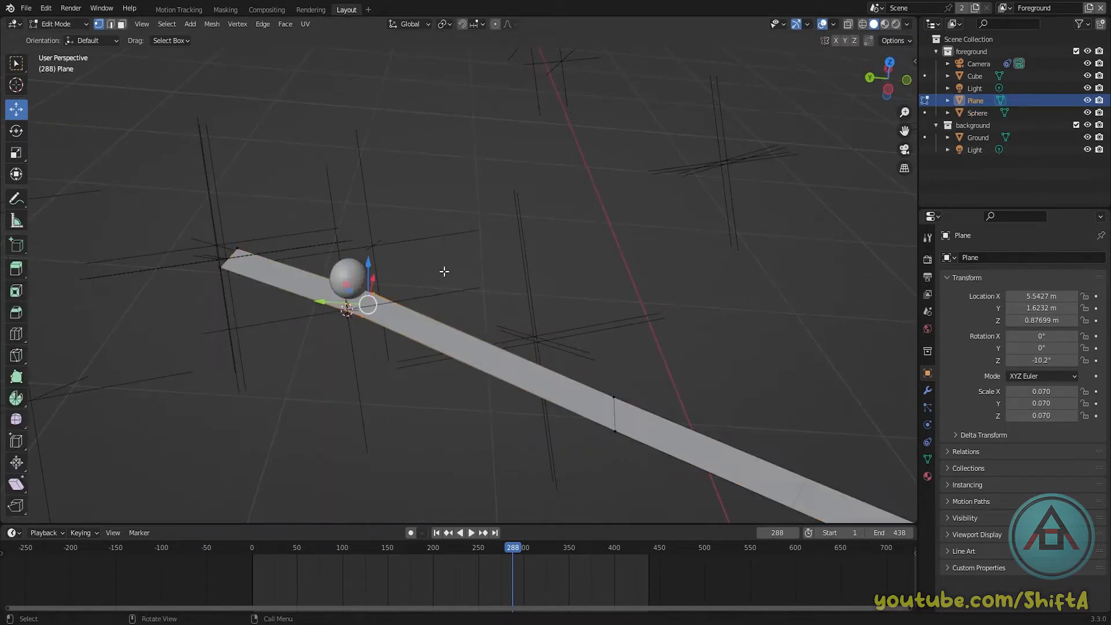
middle_click_drag(490, 337, 425, 258)
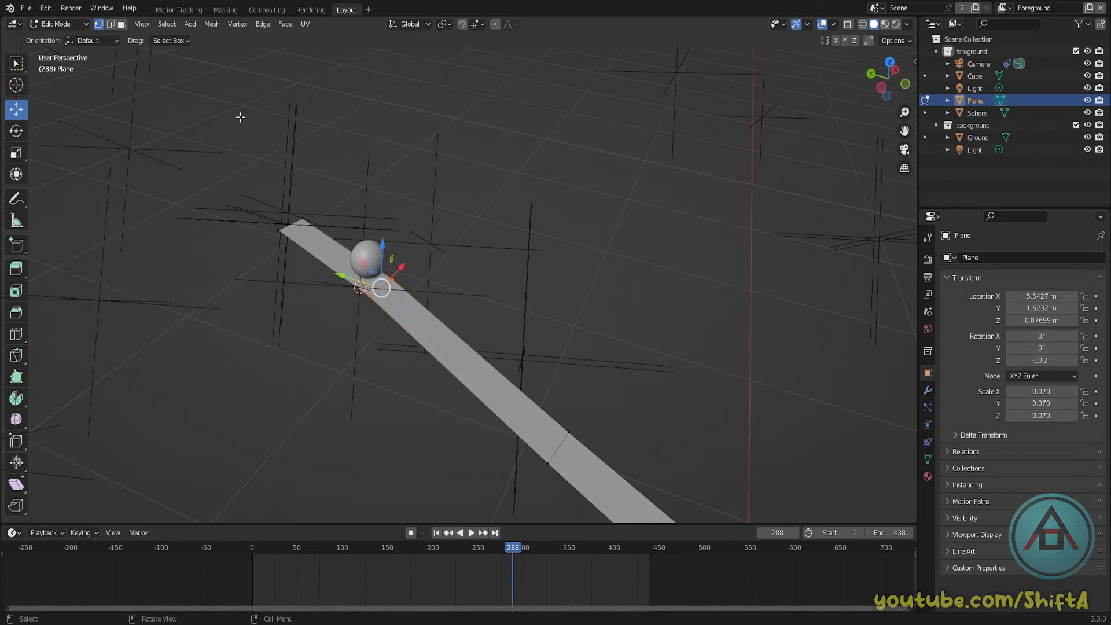
left_click(111, 23)
left_click(373, 298)
left_click(330, 273, "shift")
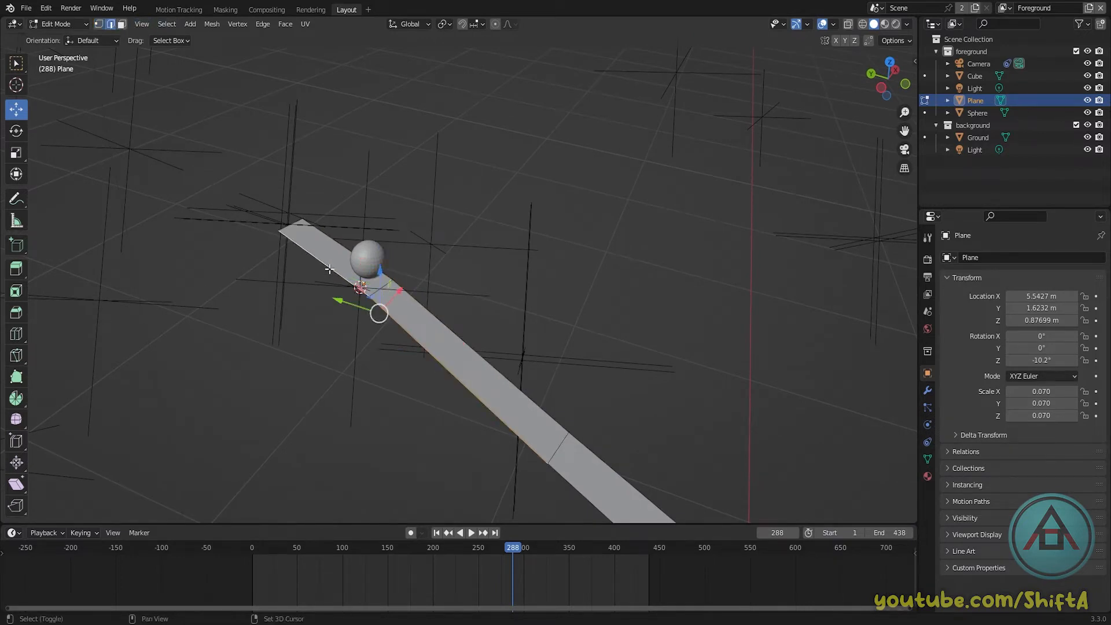
Add the remaining long edges on both sides of the strip, up to its far end, to the selection
middle_click_drag(333, 278, 466, 372)
scroll(436, 330, "up", 6)
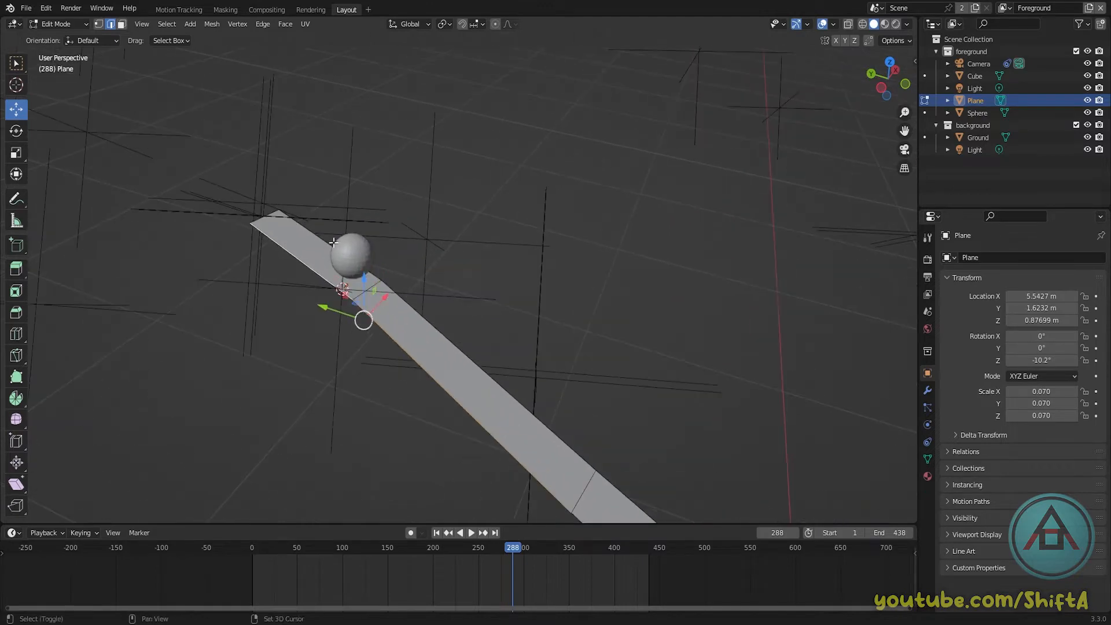
middle_click_drag(437, 319, 650, 266)
left_click(648, 186, "shift")
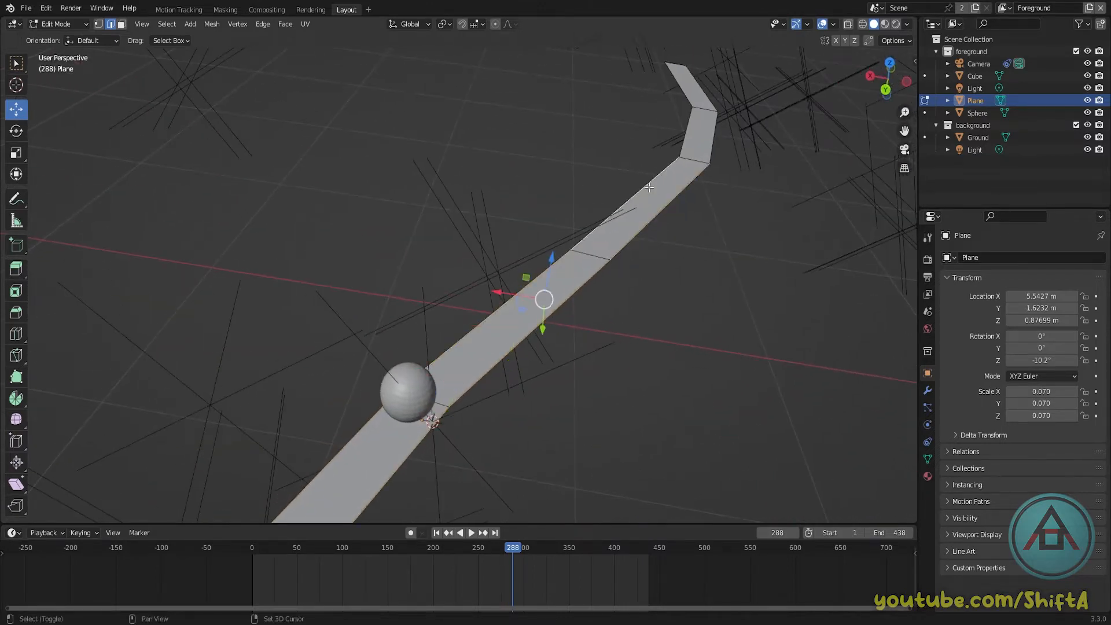
left_click(710, 133, "shift")
left_click(688, 123, "shift")
left_click(684, 87, "shift")
left_click(698, 82, "shift")
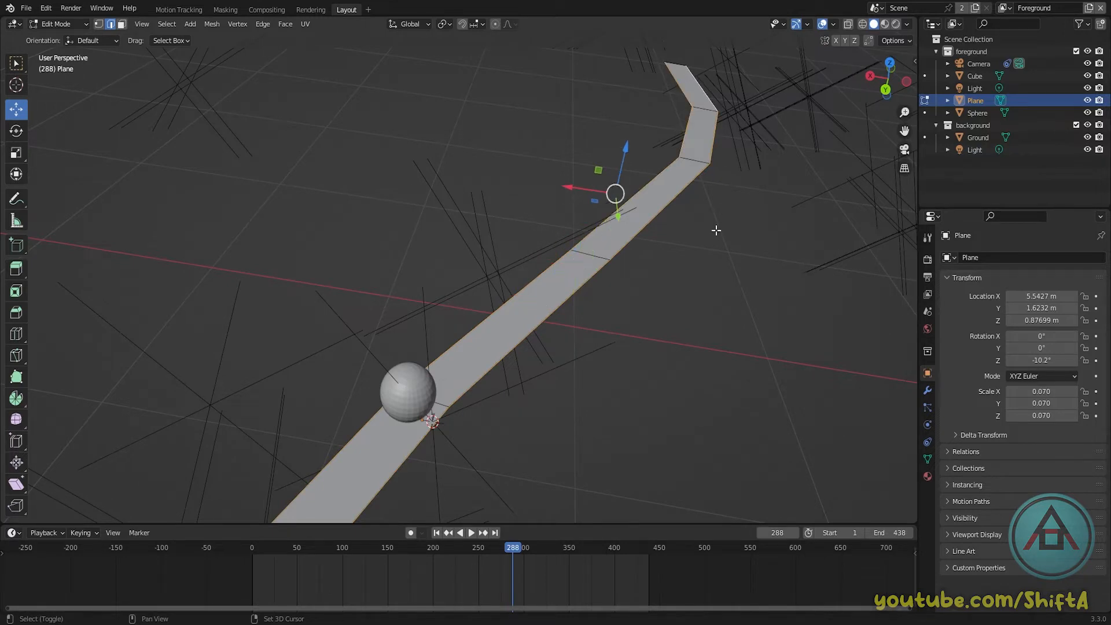
Extrude the selected side edges about 0.05 m along Z to form low walls, and return to Object Mode
middle_click_drag(707, 241, 658, 155, "shift")
scroll(657, 166, "down", 2)
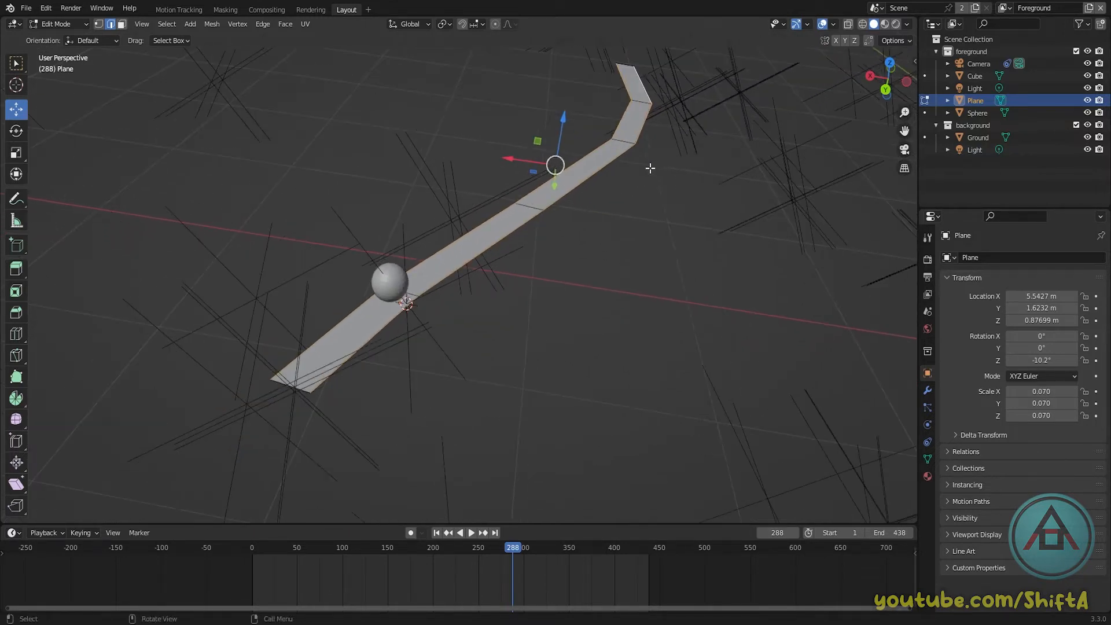
key("e")
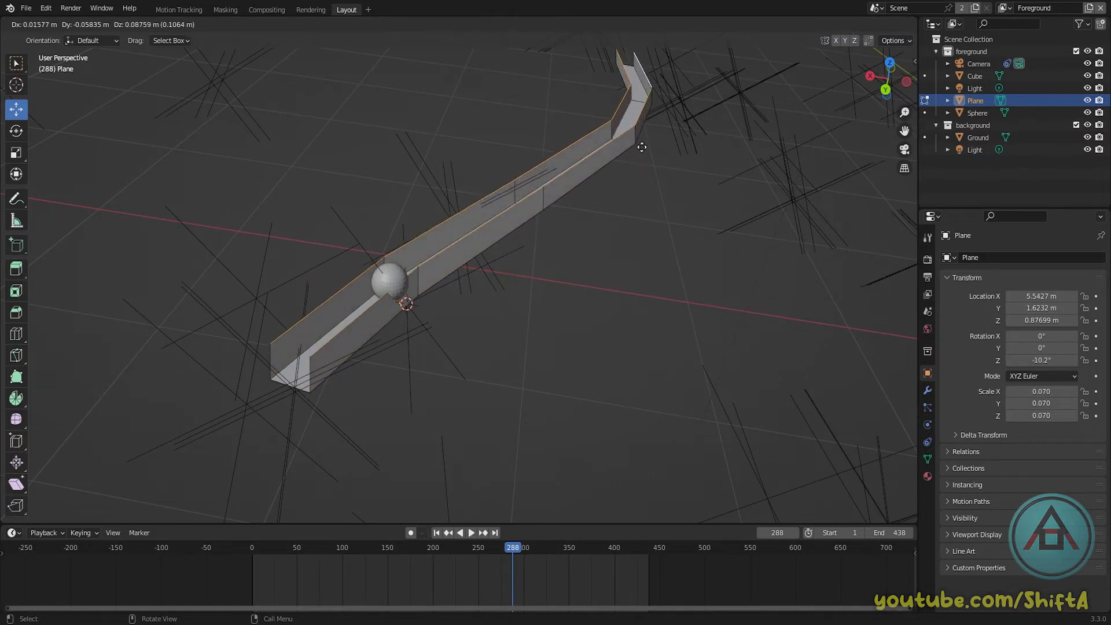
key("z")
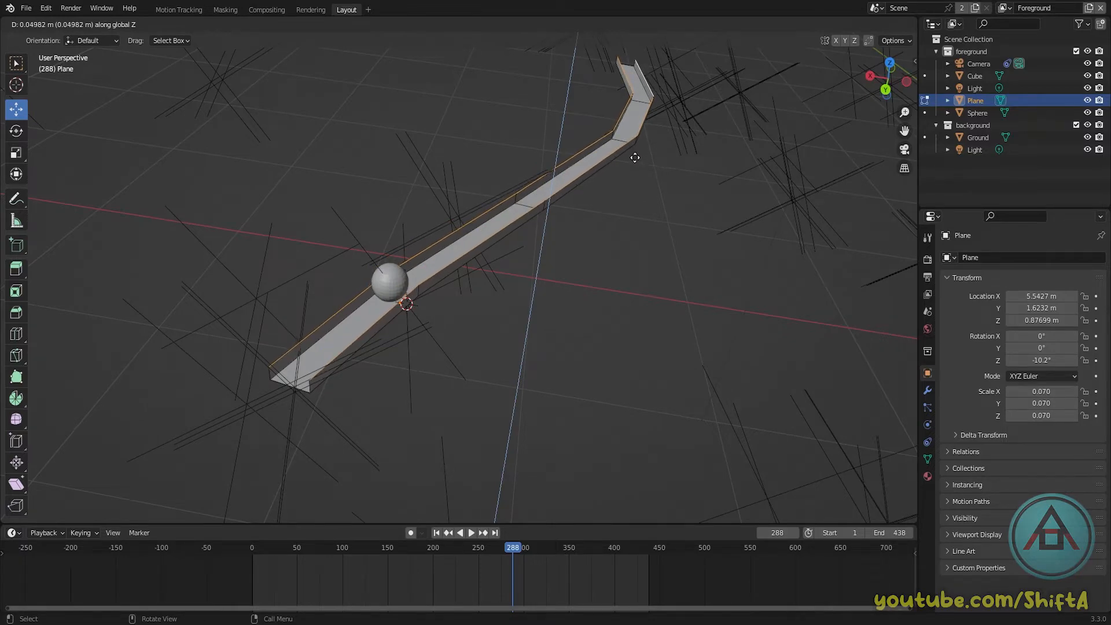
left_click(634, 157)
middle_click_drag(634, 156, 547, 252)
key("Tab")
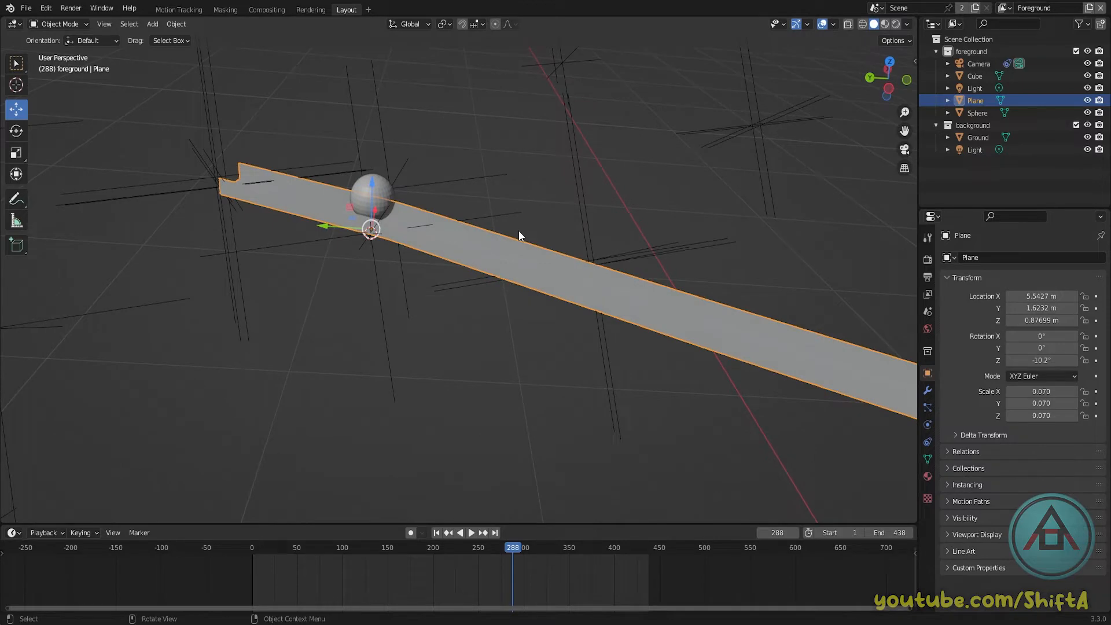
Make the road strip a passive rigid body with Mesh as its collision shape
middle_click_drag(519, 236, 446, 228)
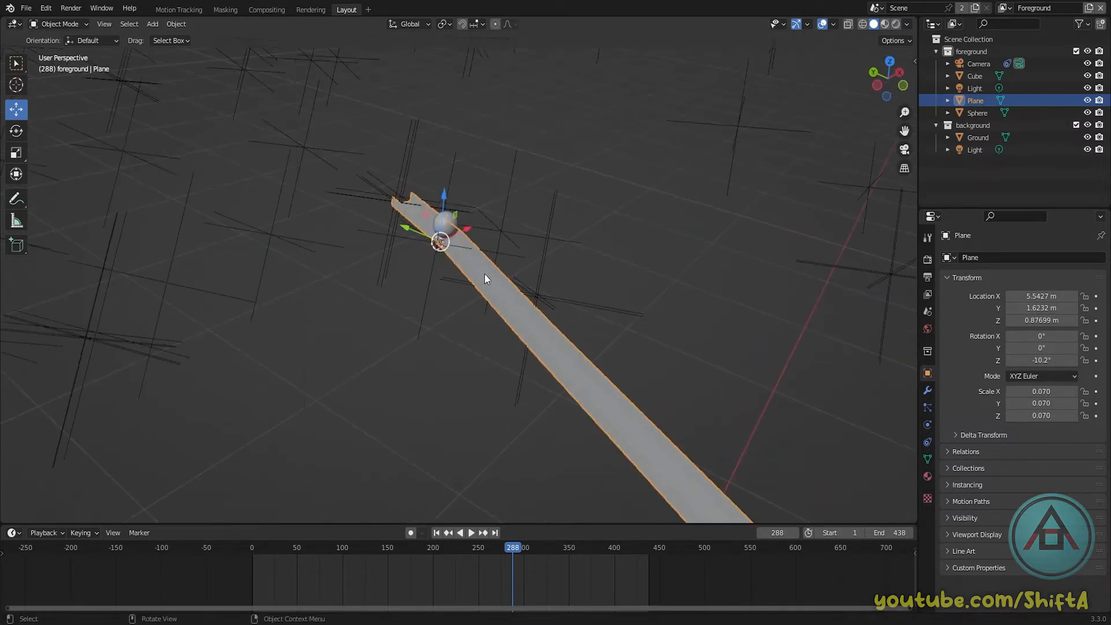
left_click(927, 424)
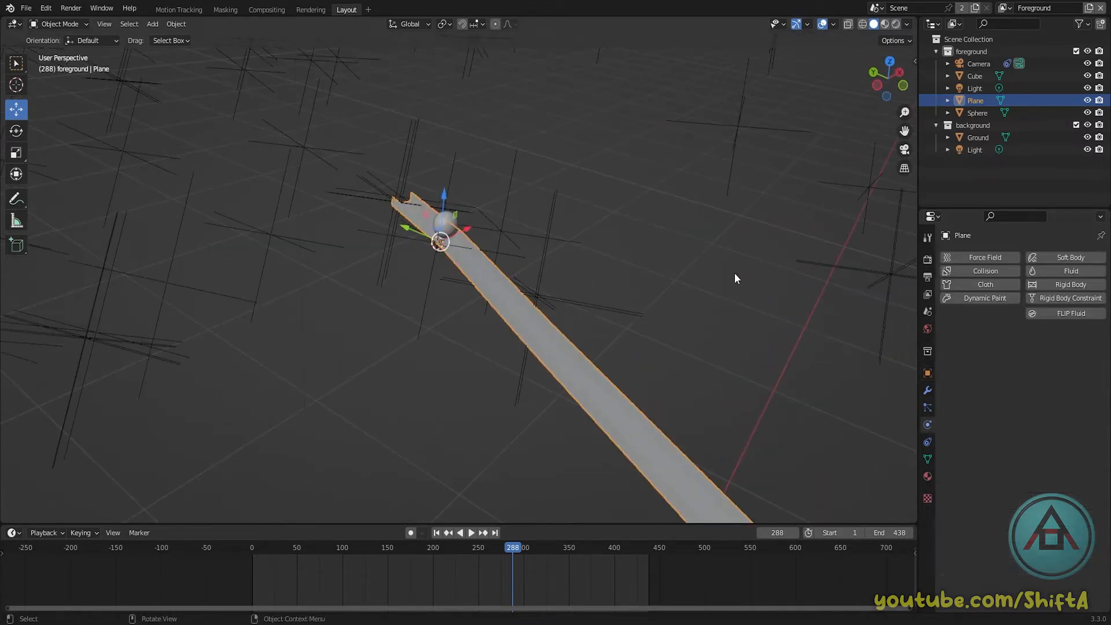
left_click(1057, 283)
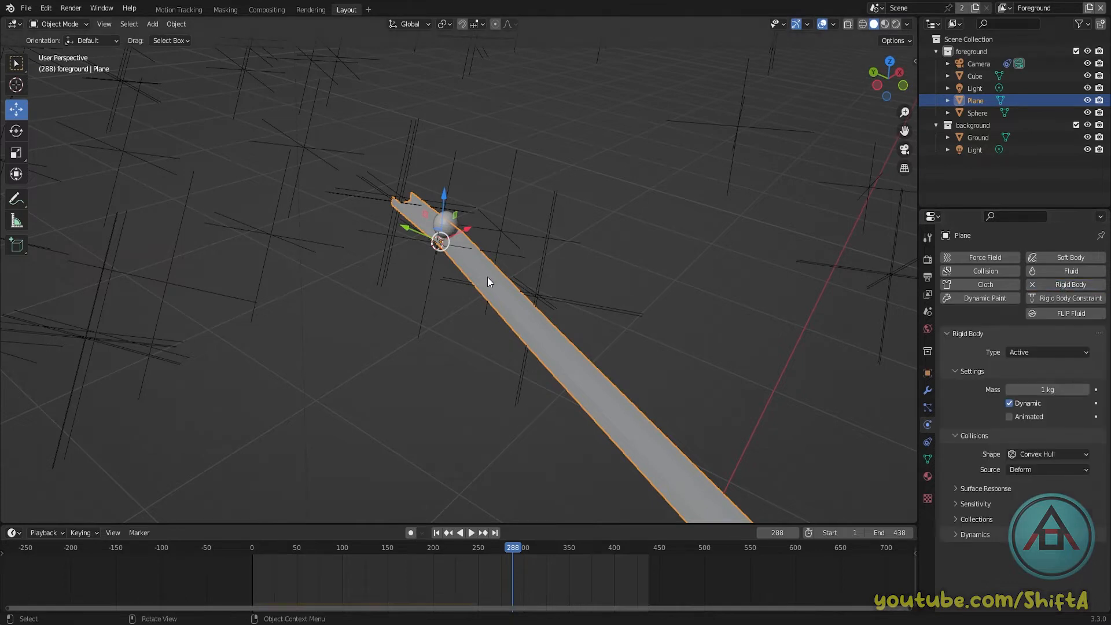
left_click(1035, 352)
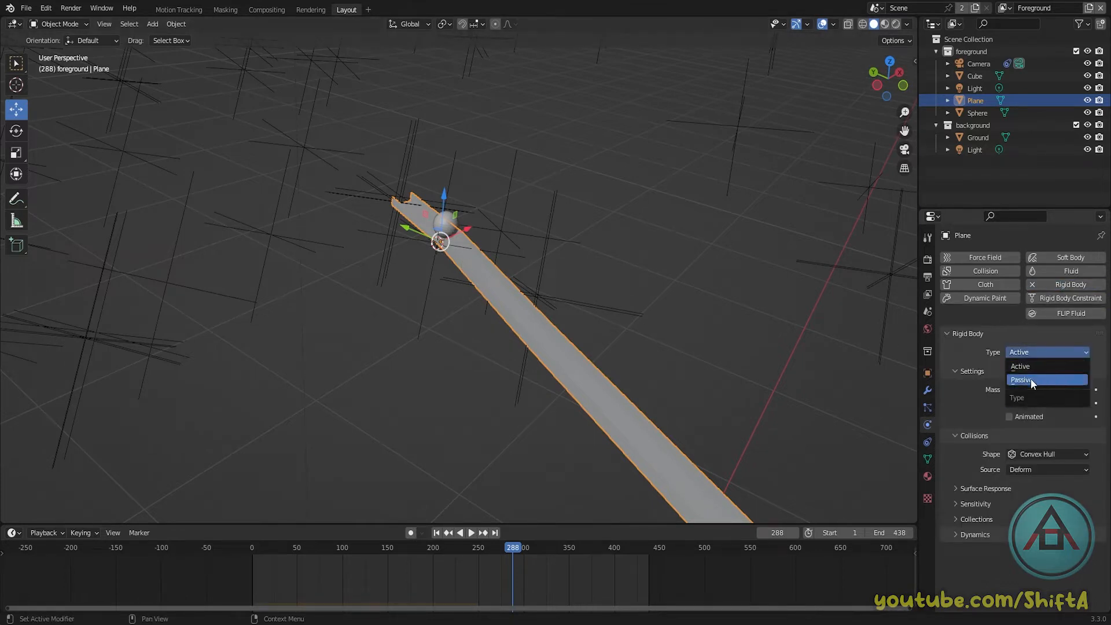
left_click(1029, 380)
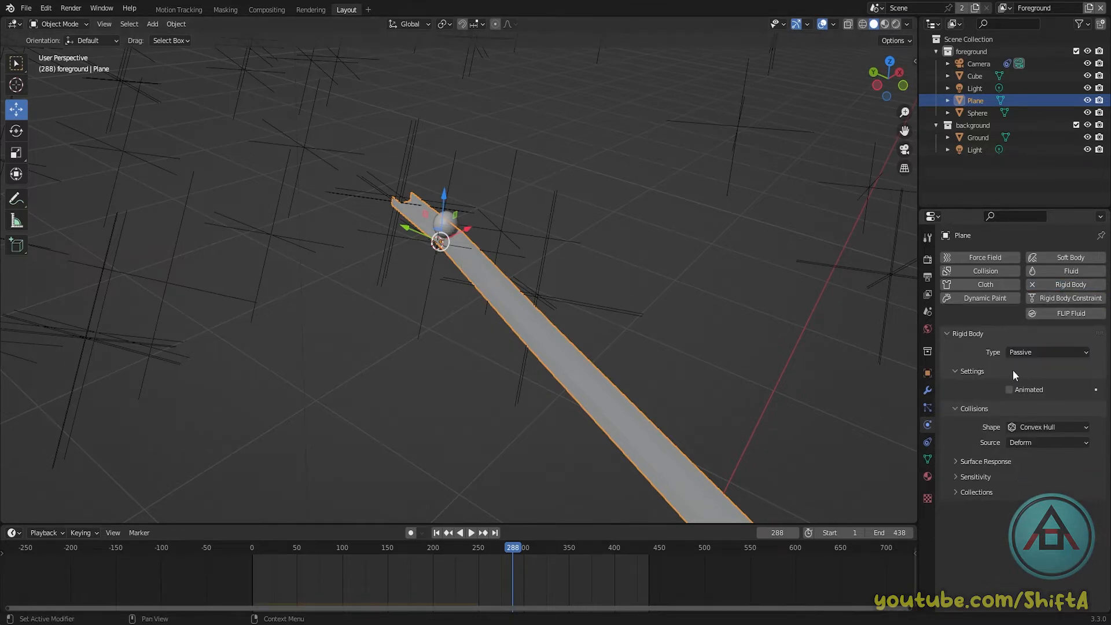
left_click(1054, 428)
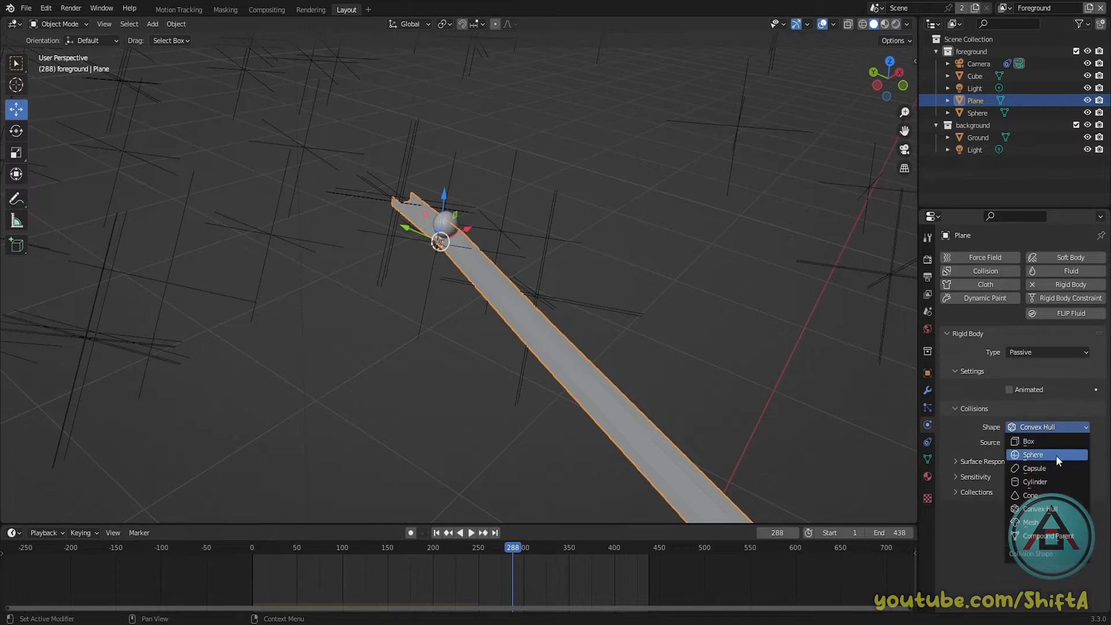
left_click(1041, 522)
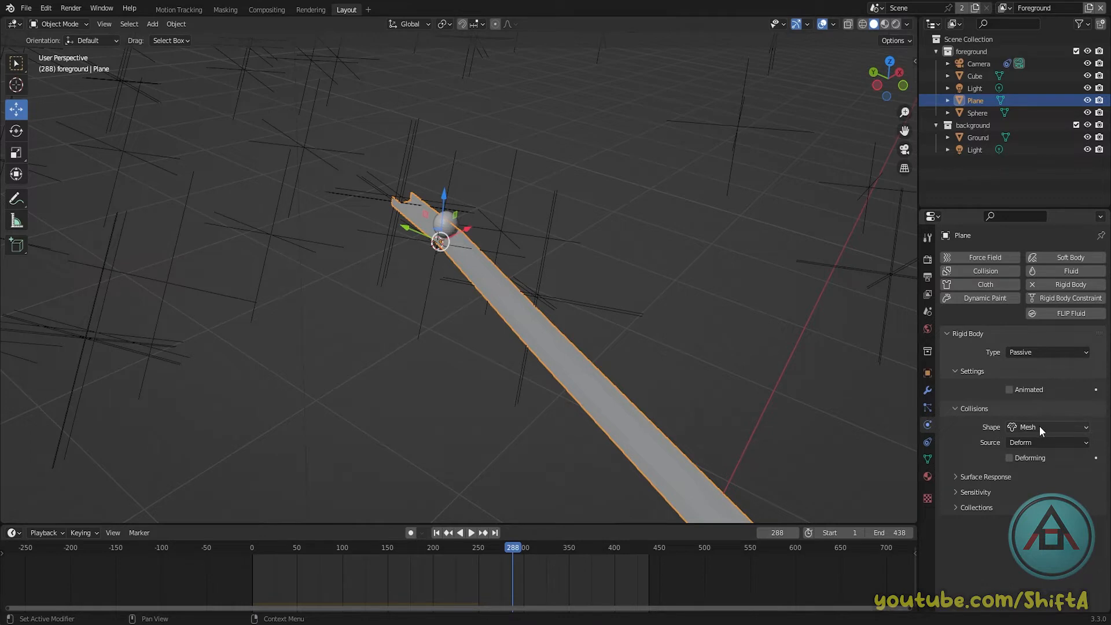
Set the road strip's surface response bounciness to 0.3
left_click(955, 478)
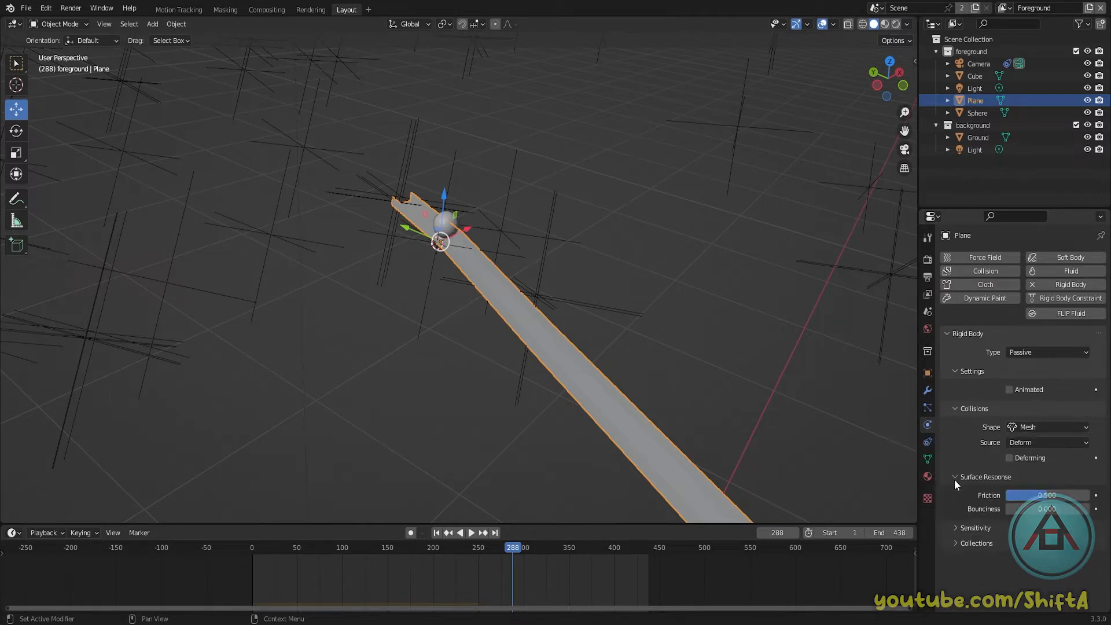
left_click(1029, 508)
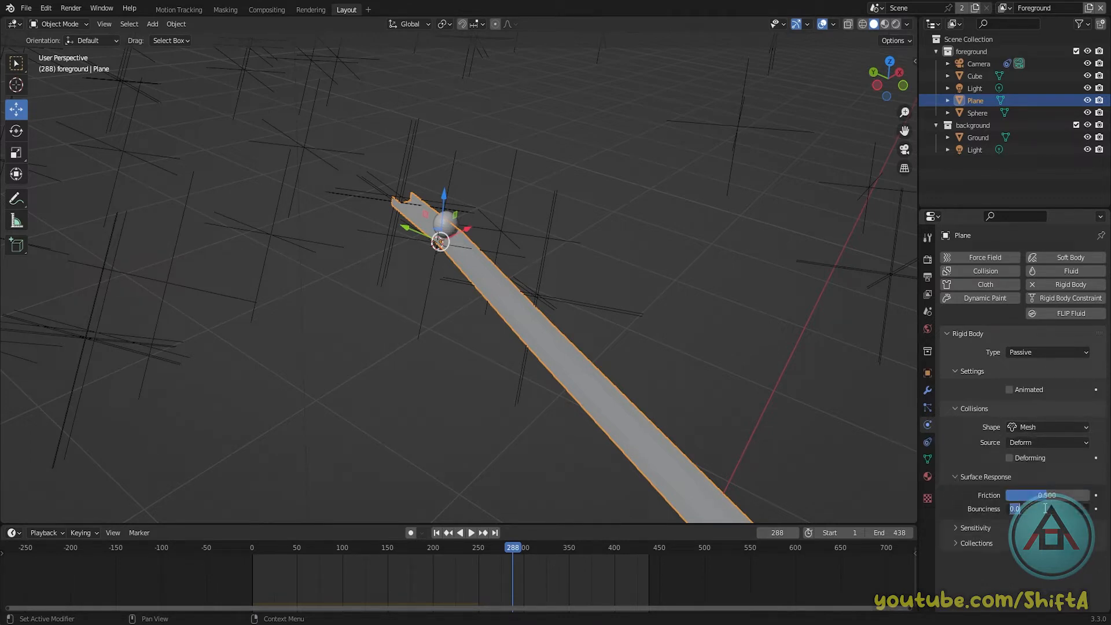
type("0.3")
key("Return")
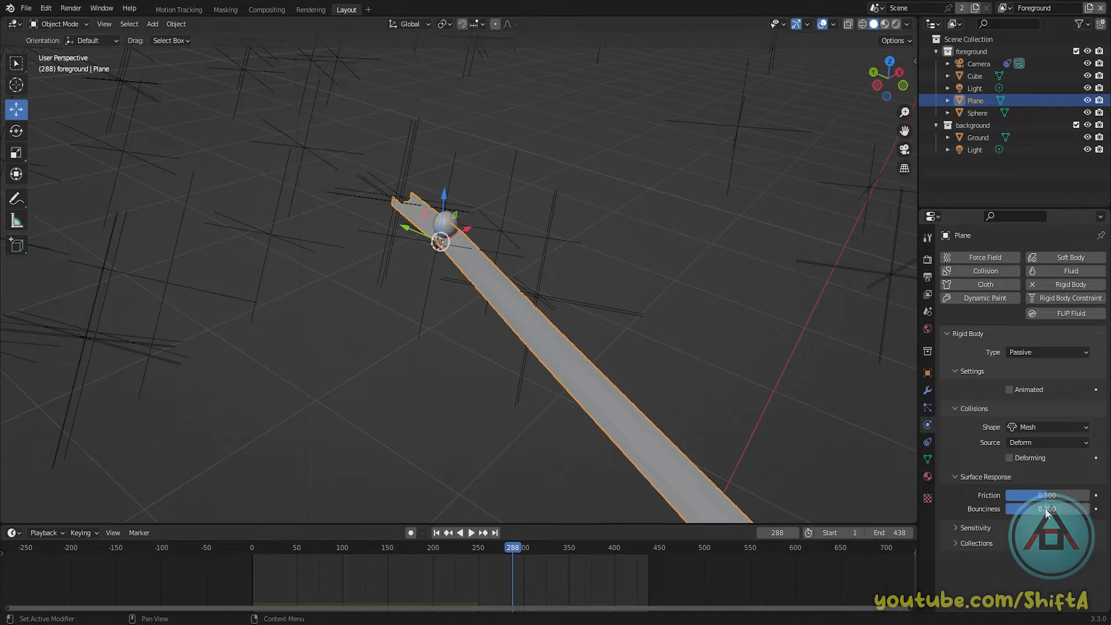
Select the sphere on the strip and make it an active rigid body with a mass of 2 kg
middle_click_drag(879, 452, 742, 401)
left_click(417, 241)
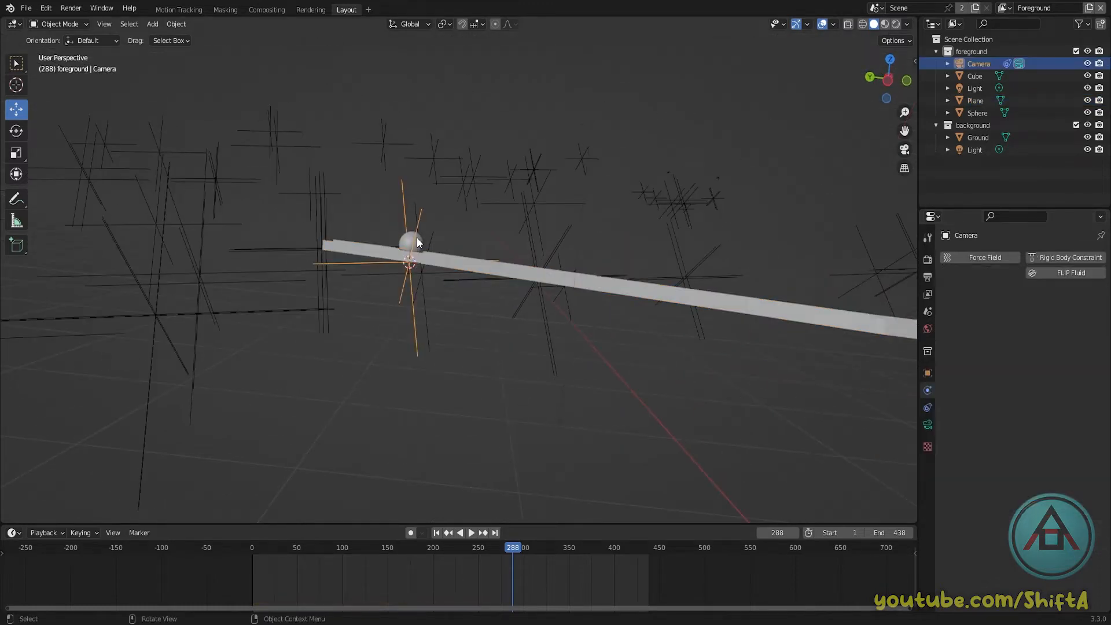
left_click(409, 242)
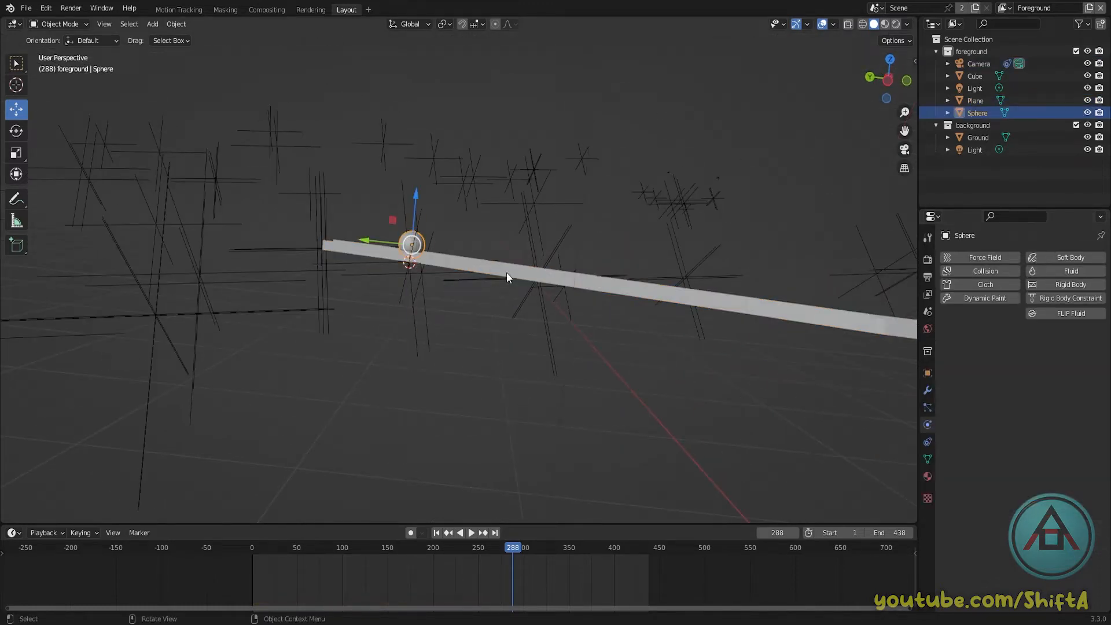
left_click(1050, 284)
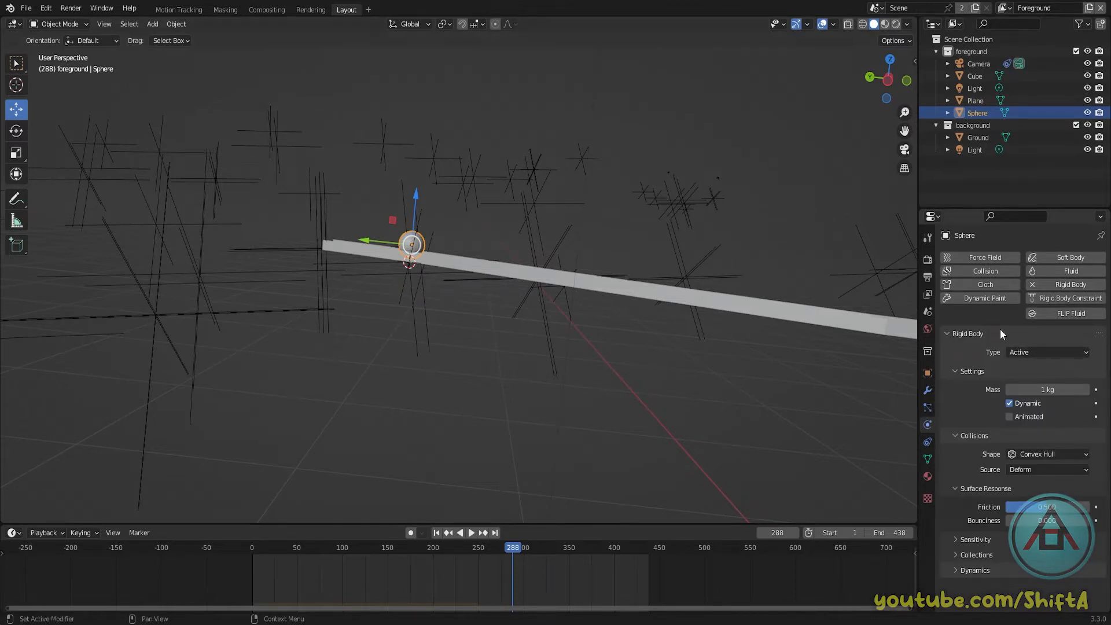
left_click(1046, 389)
type("2")
key("Return")
Set the sphere's collision shape to Sphere and its bounciness to 0.3
left_click(1038, 454)
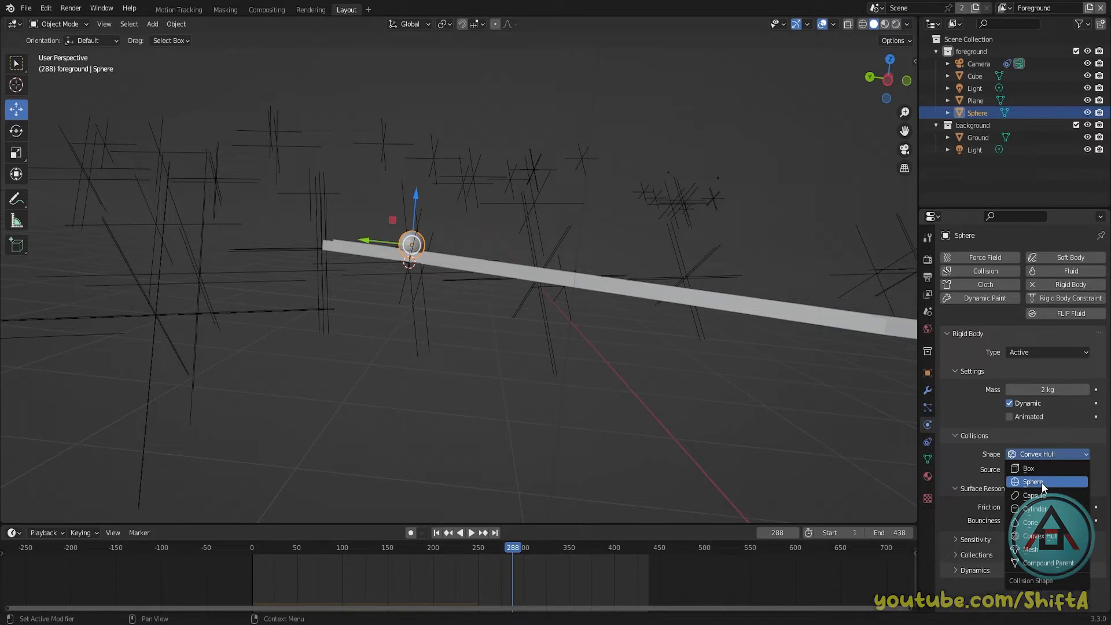
left_click(1029, 482)
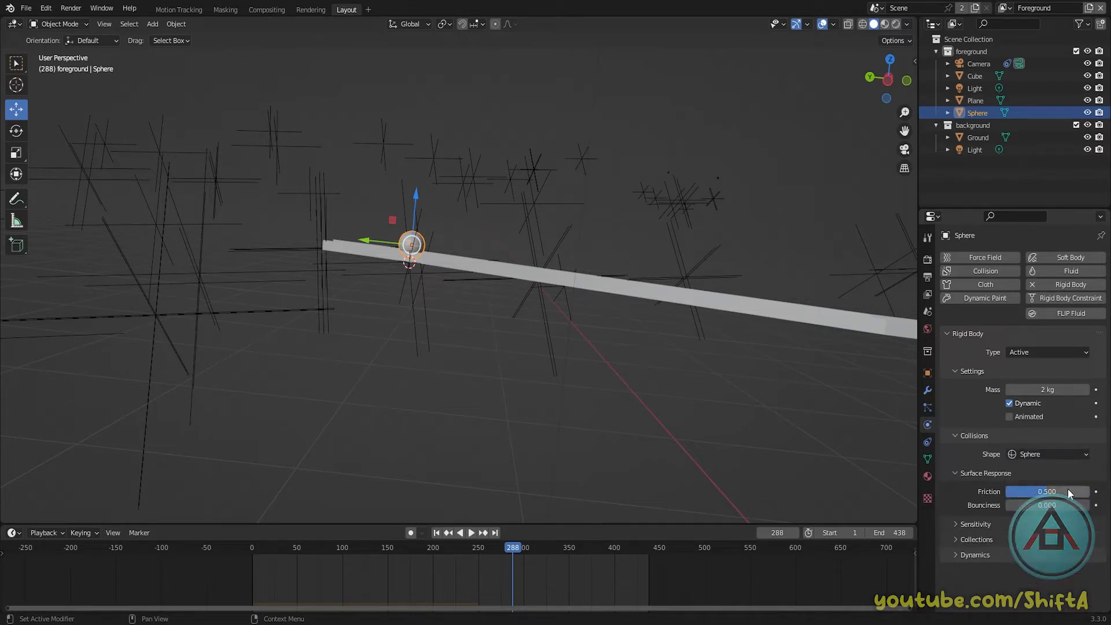
left_click(1041, 505)
type("0.3")
key("Return")
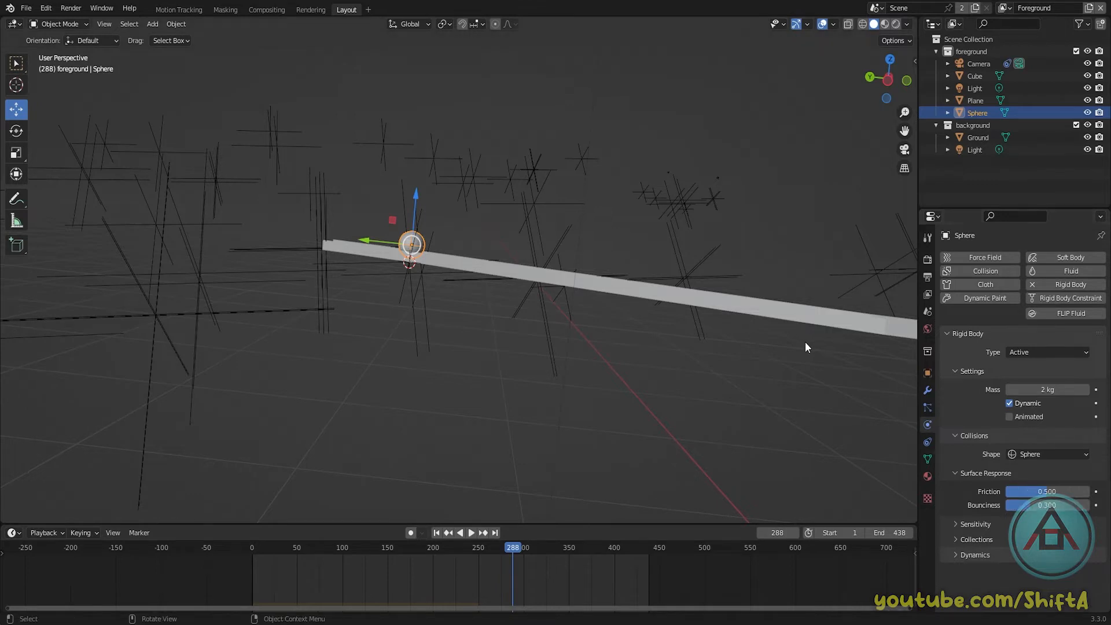
Play the rigid-body simulation from frame 1, watch the sphere on the strip up close, and return to the first frame
middle_click_drag(804, 342, 758, 370)
left_click_drag(512, 547, 255, 549)
left_click(436, 532)
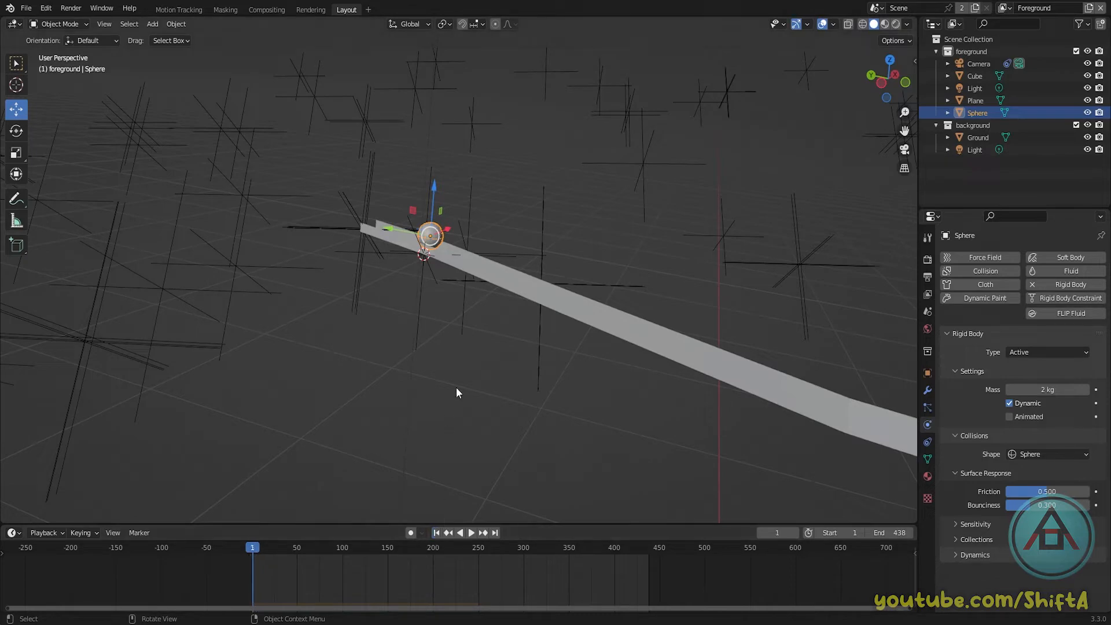
key("space")
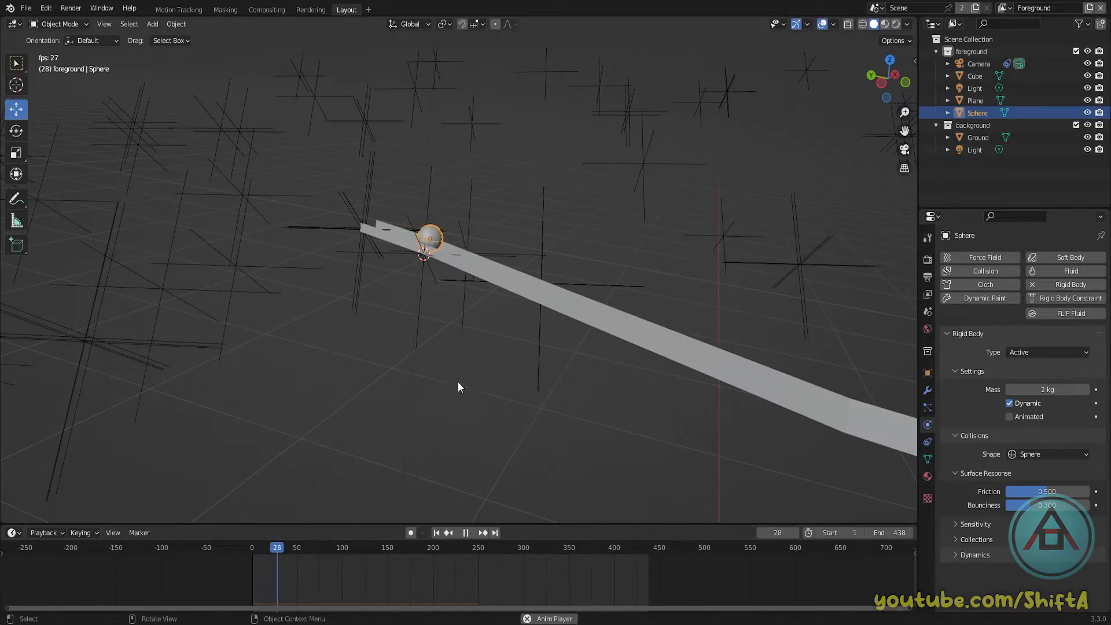
middle_click_drag(457, 381, 523, 352, "shift")
scroll(453, 353, "up", 2)
key("space")
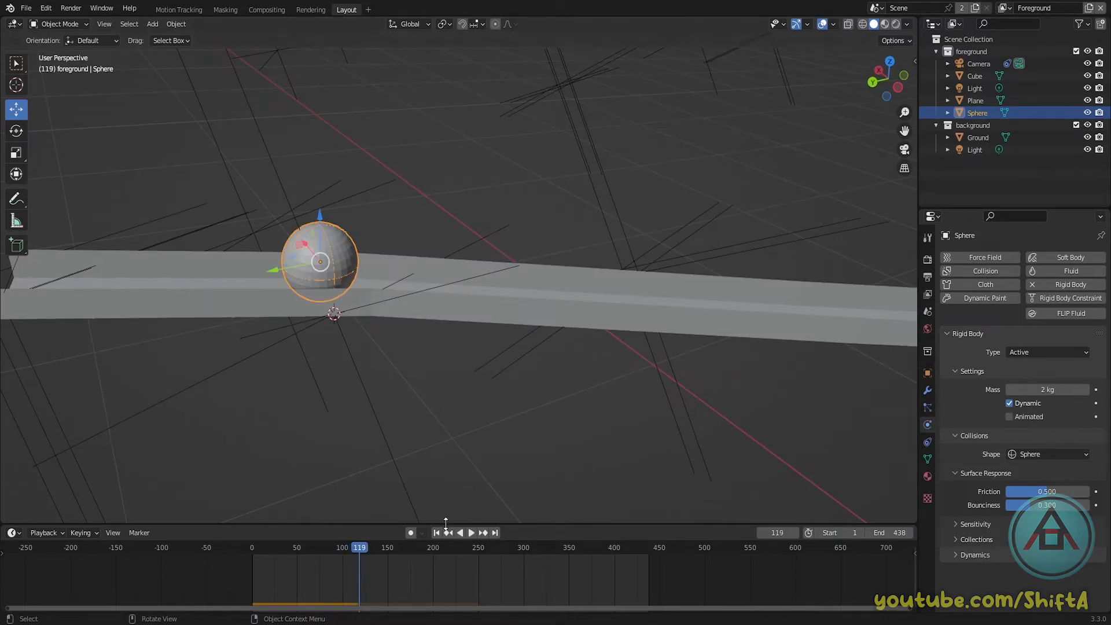
key("shift+Left")
Examine the sphere and the slope of the road strip from the front view and from the side
scroll(429, 431, "down", 3)
middle_click_drag(416, 386, 506, 377)
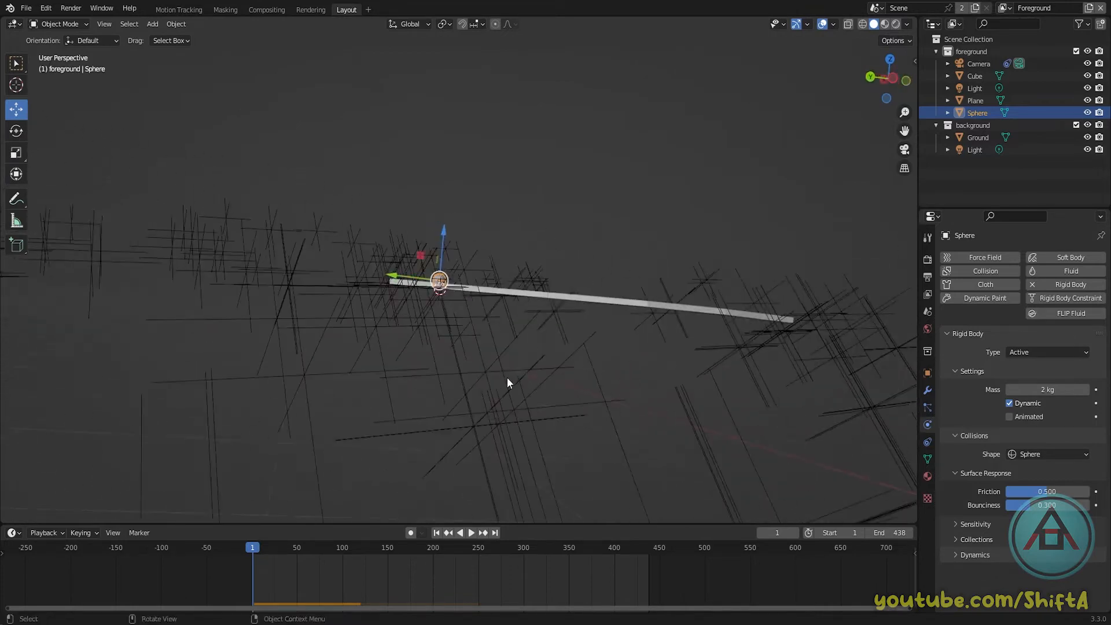
key("KP_1")
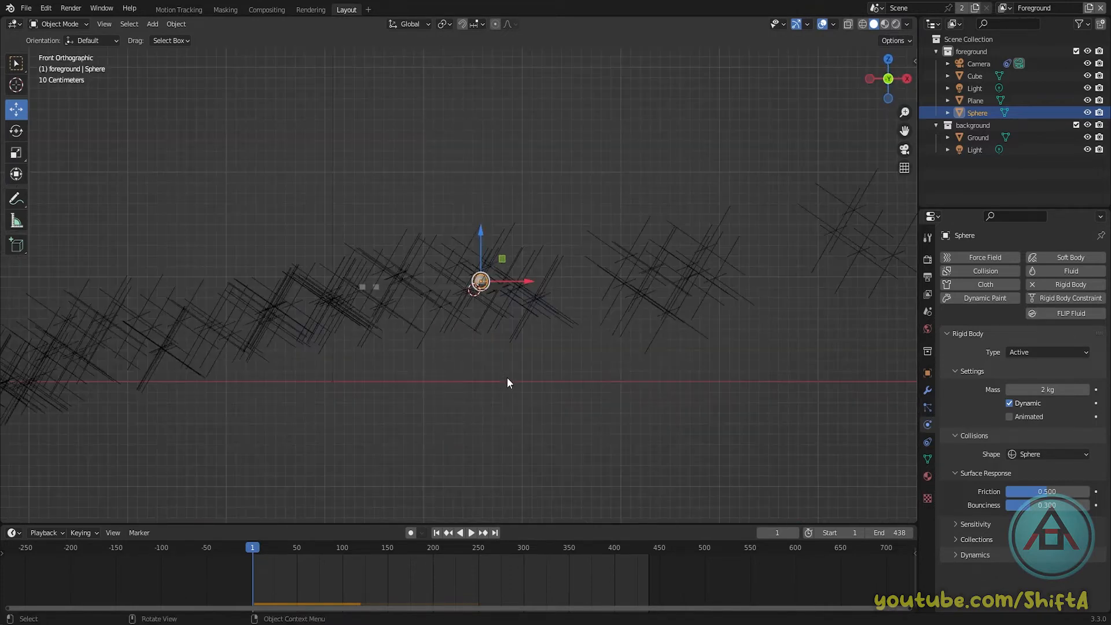
scroll(498, 381, "up", 3)
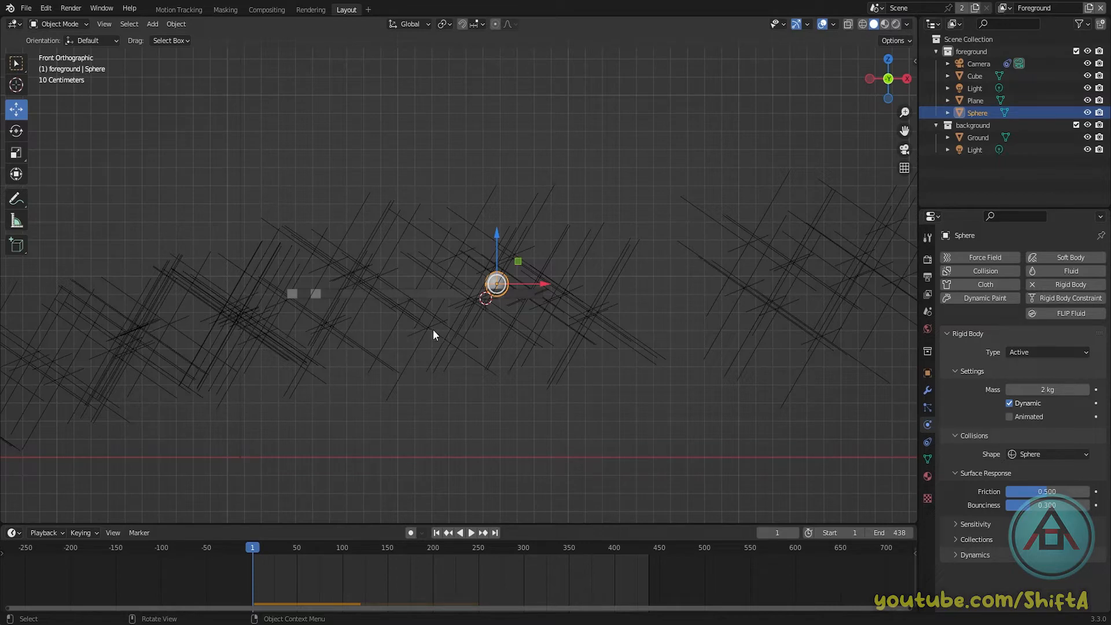
middle_click_drag(433, 331, 525, 343)
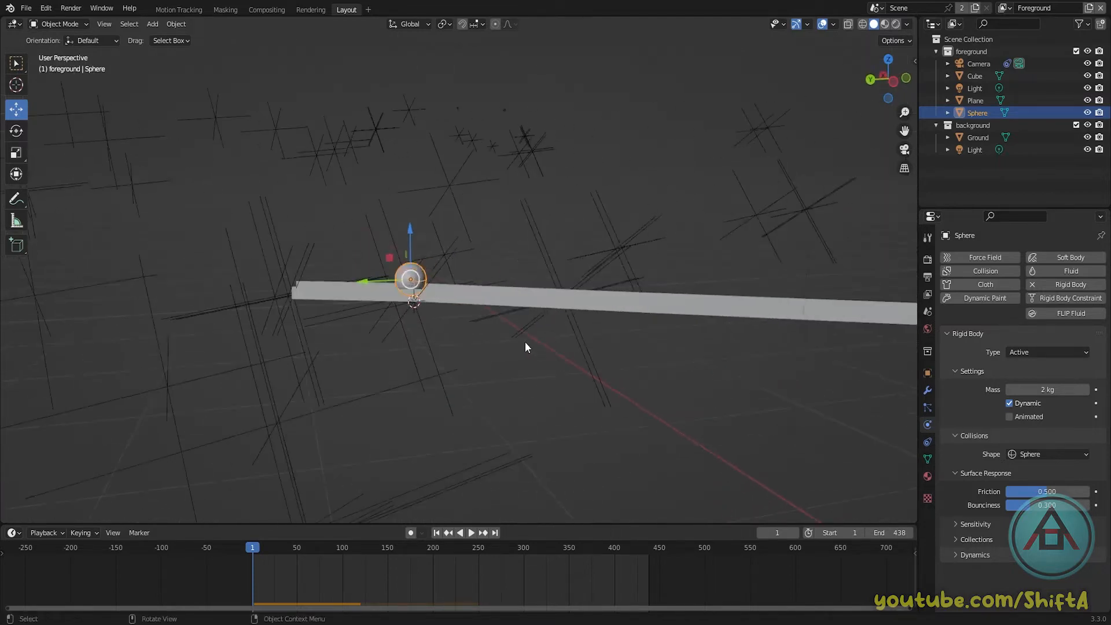
left_click(461, 290)
left_click(418, 272)
Add a second UV sphere and scale it down to slightly larger than the sphere on the strip
key("shift+a")
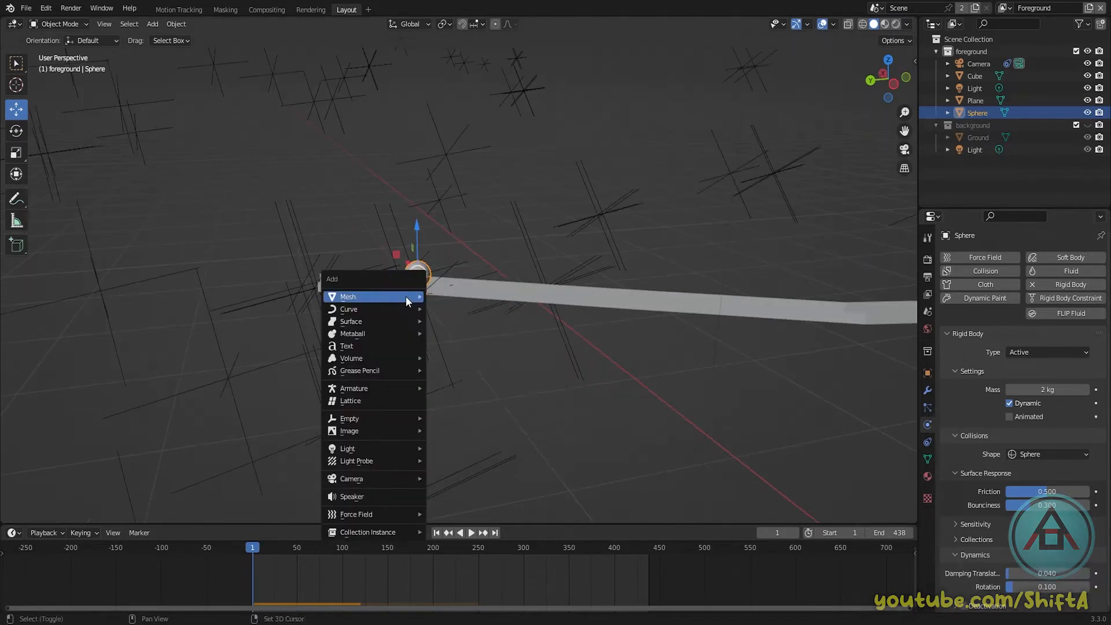
mouse_move(378, 299)
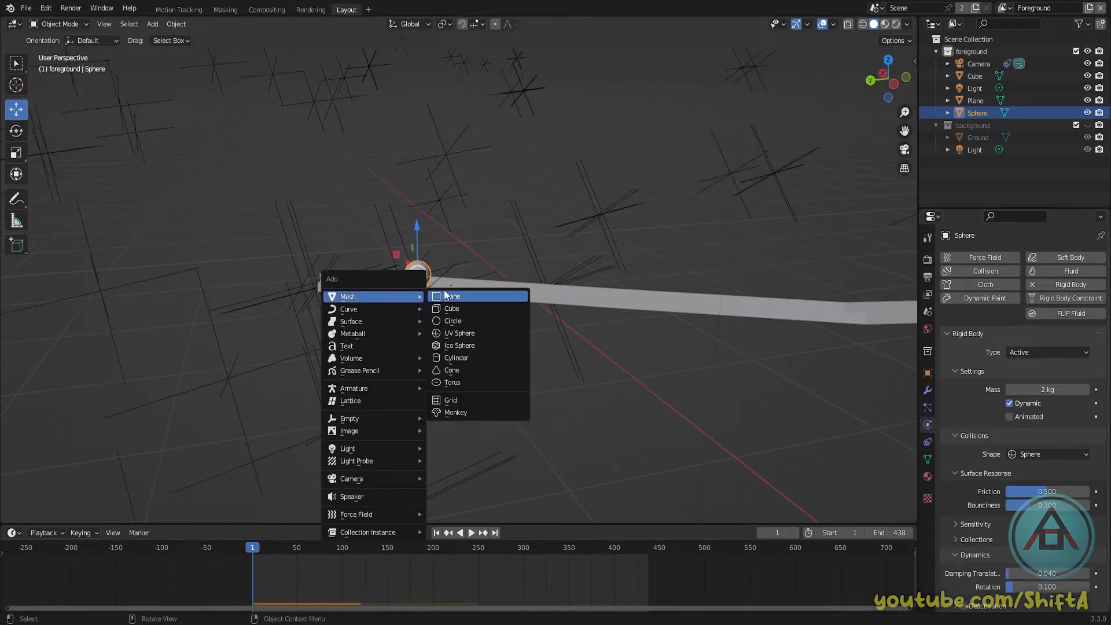
key("shift+a")
mouse_move(403, 287)
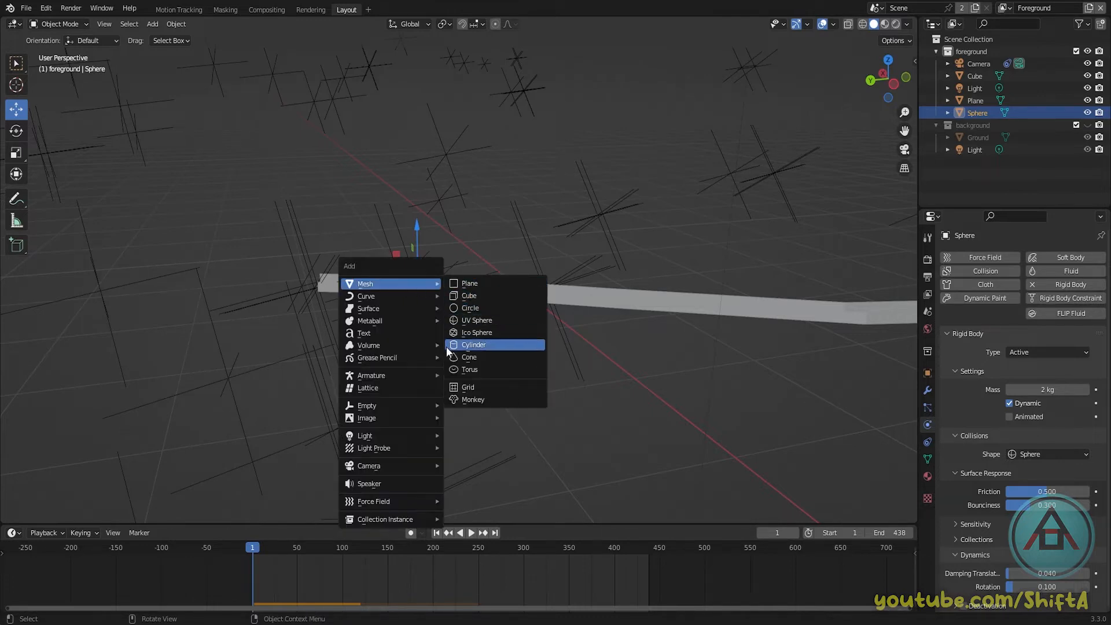
mouse_move(386, 408)
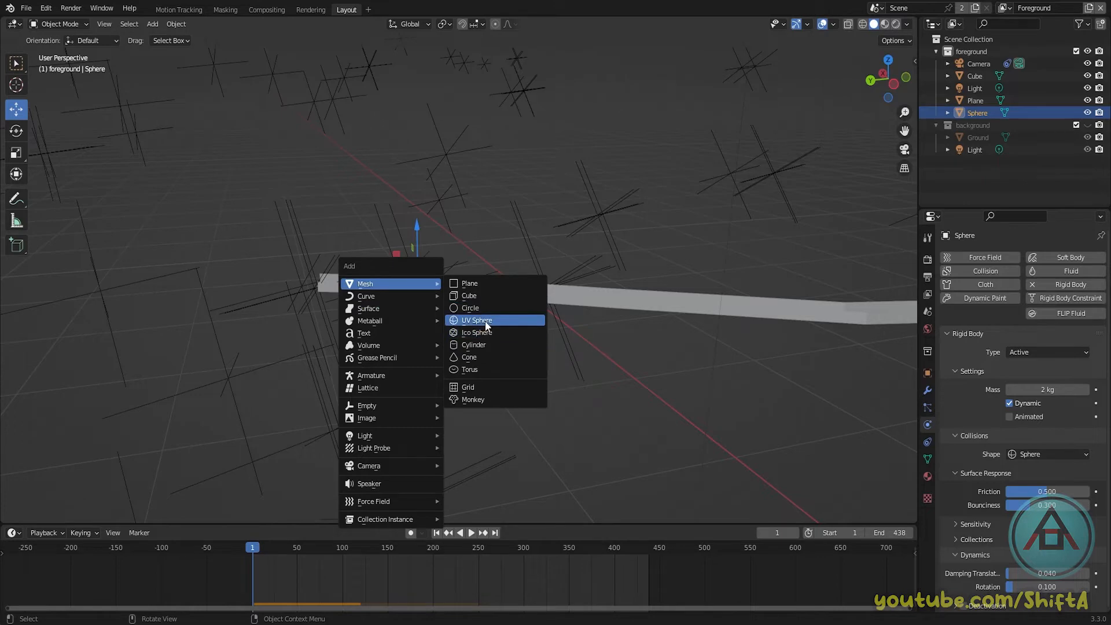
left_click(483, 320)
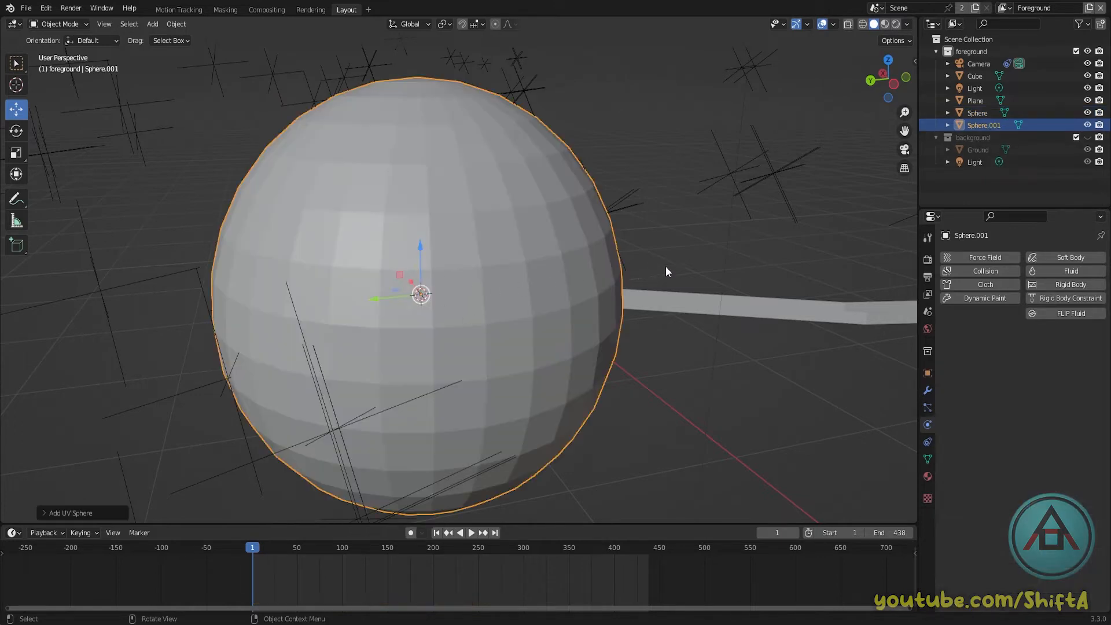
key("s")
left_click(440, 266)
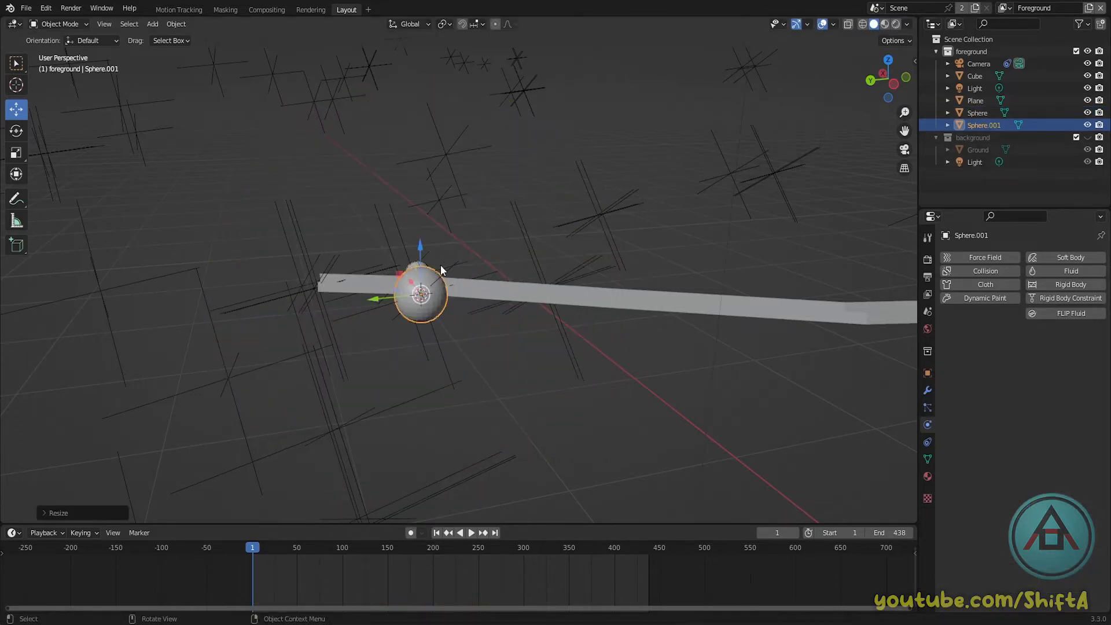
Position the new sphere in line with the strip, behind the small sphere at the strip's near end, and raise it above the surface
middle_click_drag(474, 318, 331, 341)
key("g")
key("x")
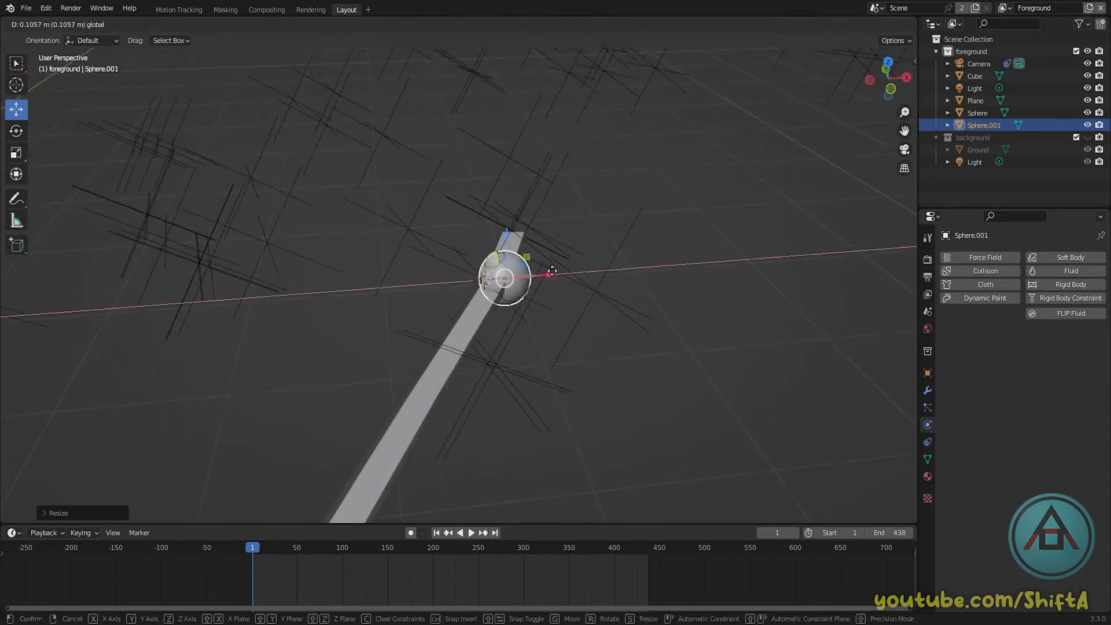
left_click(530, 302)
middle_click_drag(529, 302, 564, 307)
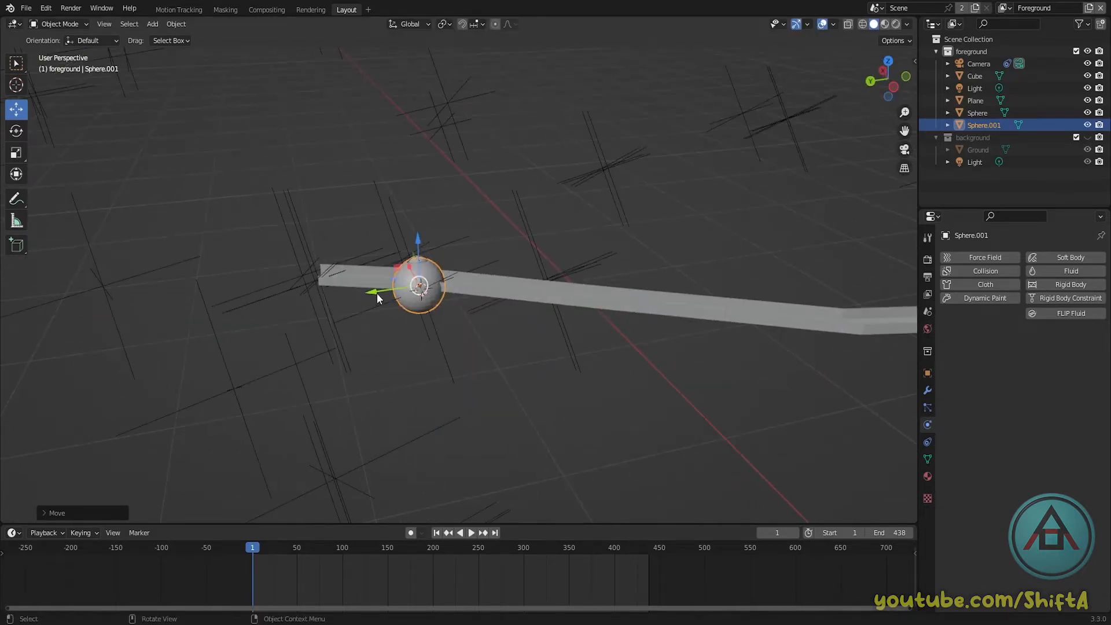
middle_click_drag(377, 292, 616, 288)
left_click_drag(308, 274, 281, 275)
left_click_drag(322, 223, 321, 194)
middle_click_drag(369, 286, 338, 296)
Apply the new sphere's object transform and give it a force field of type Force
key("ctrl+a")
left_click(269, 285)
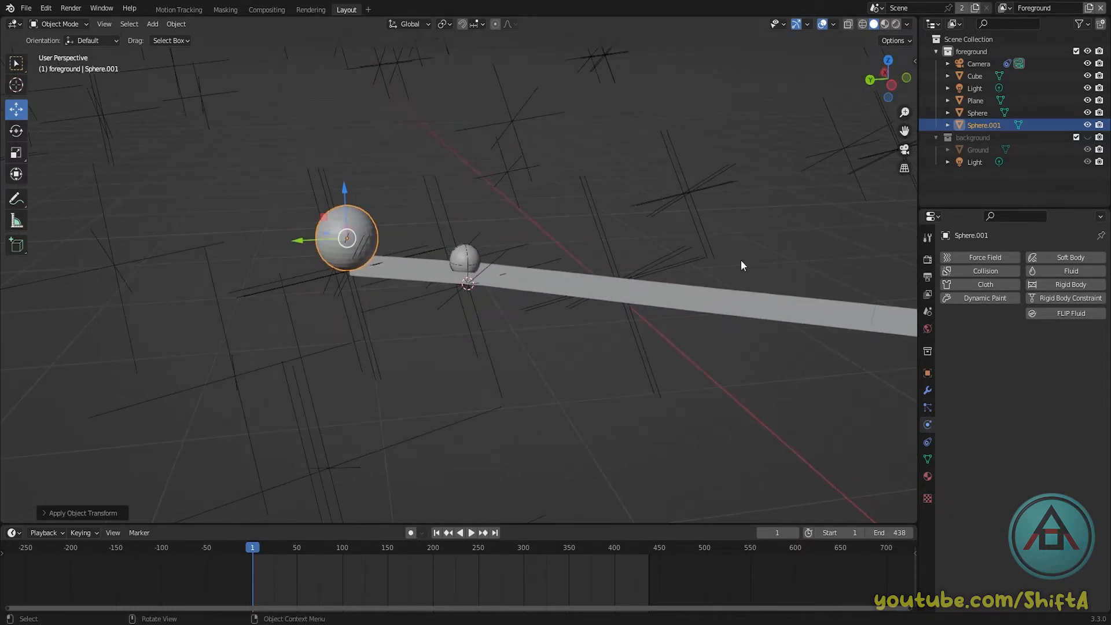
left_click(974, 258)
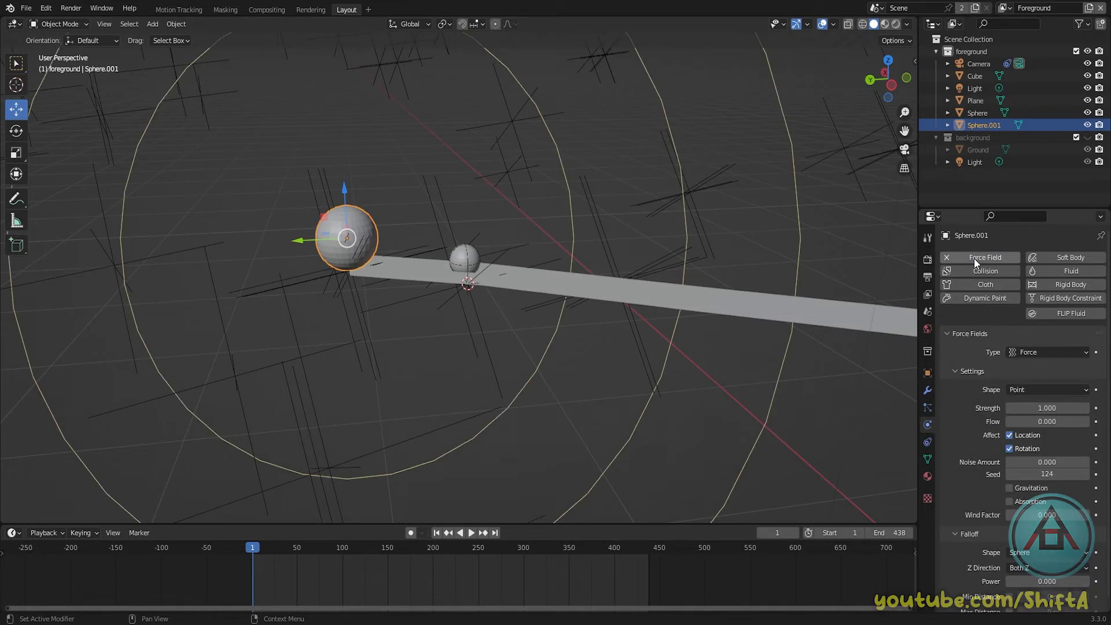
left_click(1040, 354)
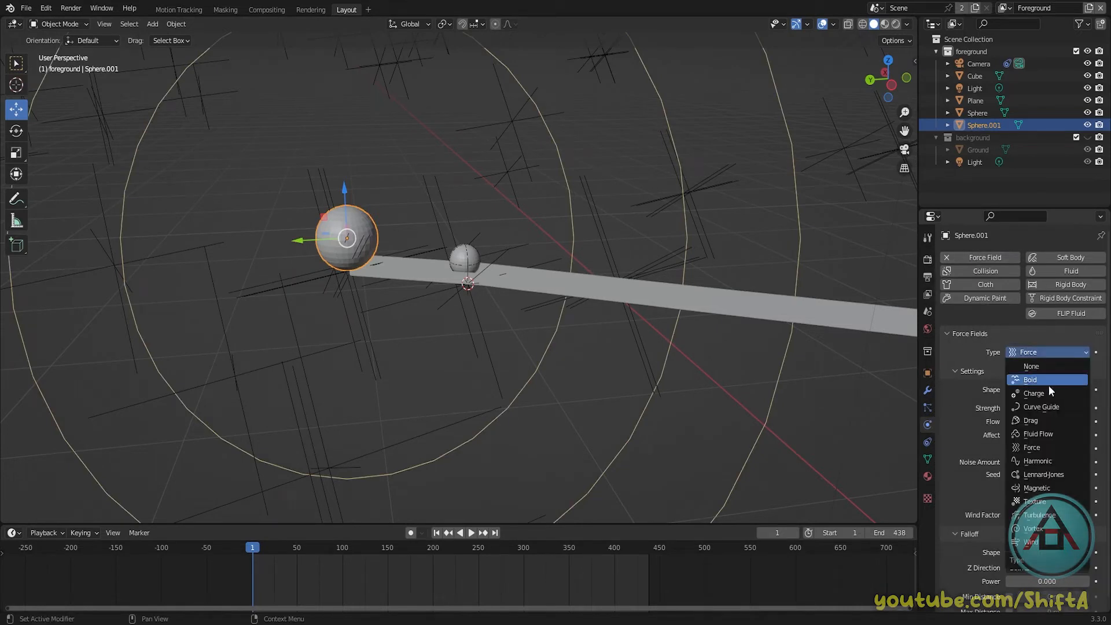
left_click(1046, 446)
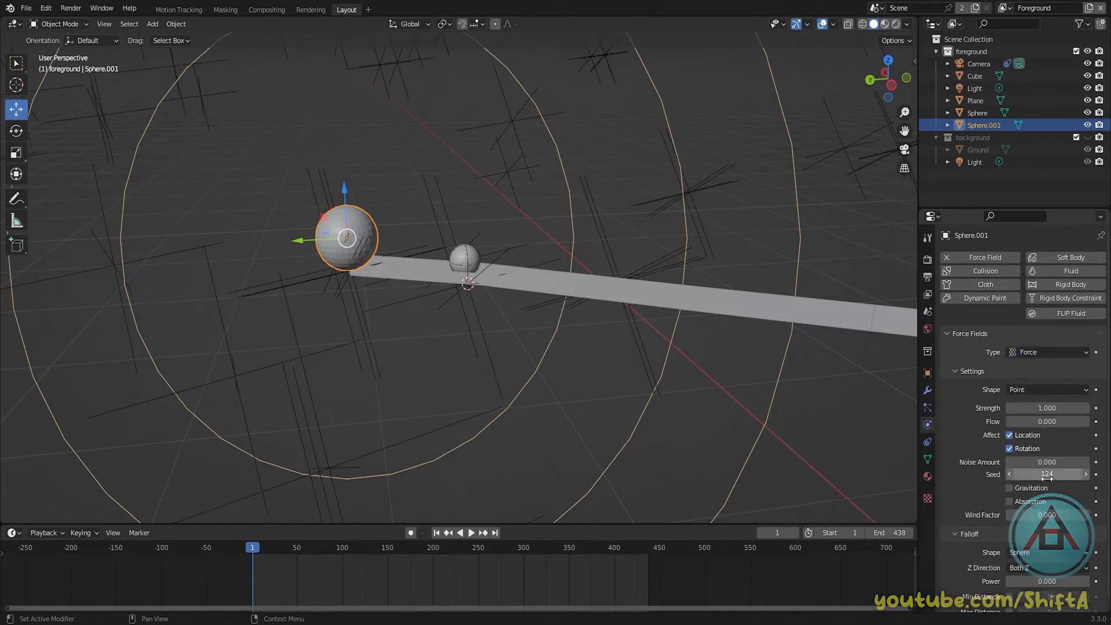
Change the larger sphere's force field type to Wind
left_click(1038, 389)
left_click(1039, 349)
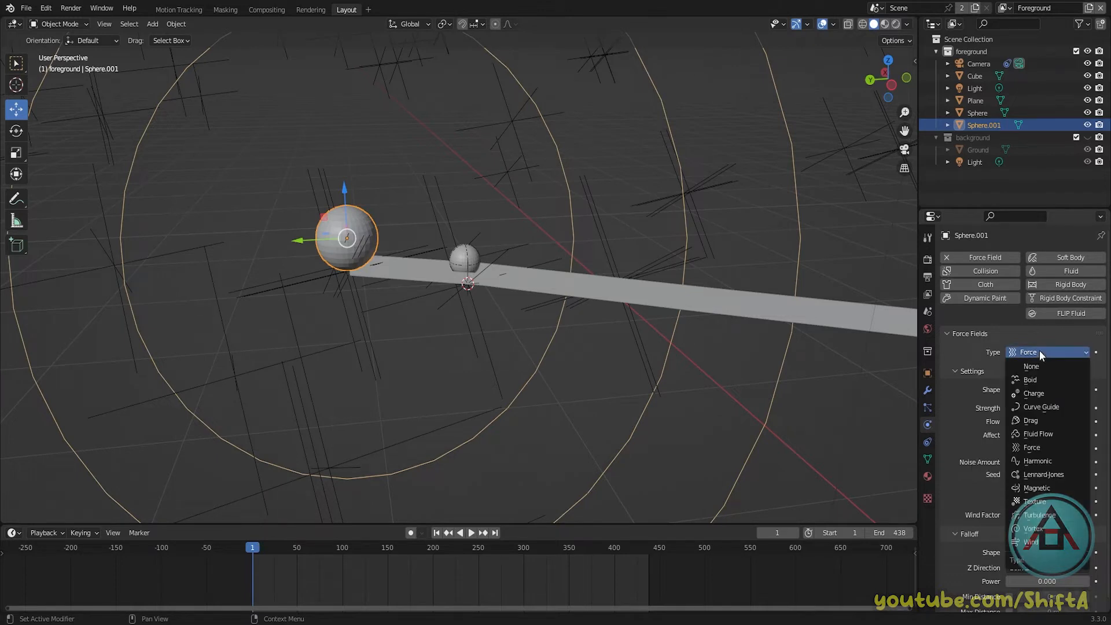
left_click(1042, 541)
Rotate the wind sphere about 94° and then about 6.5° around global Z to aim along the strip, and exclude it from renders
middle_click_drag(586, 349, 495, 311)
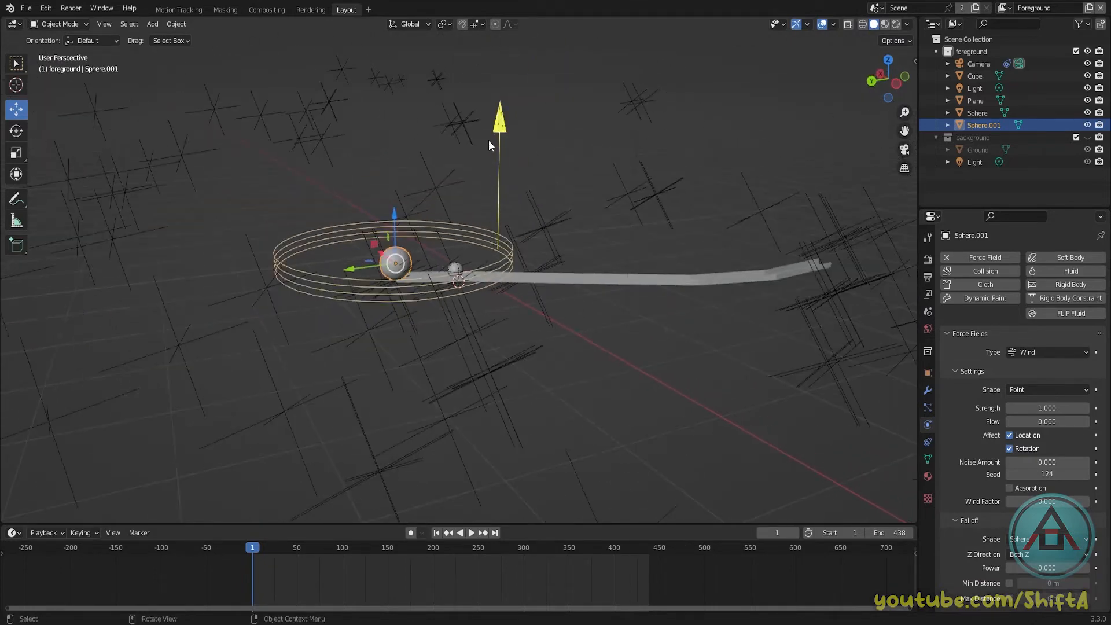
middle_click_drag(522, 221, 497, 238)
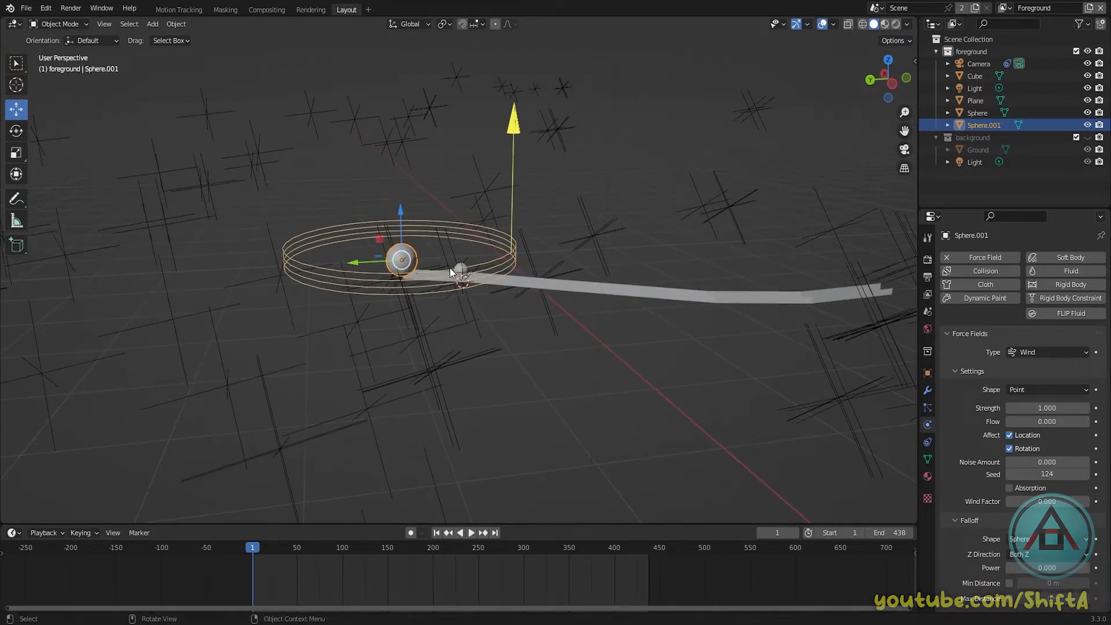
middle_click_drag(458, 283, 478, 305)
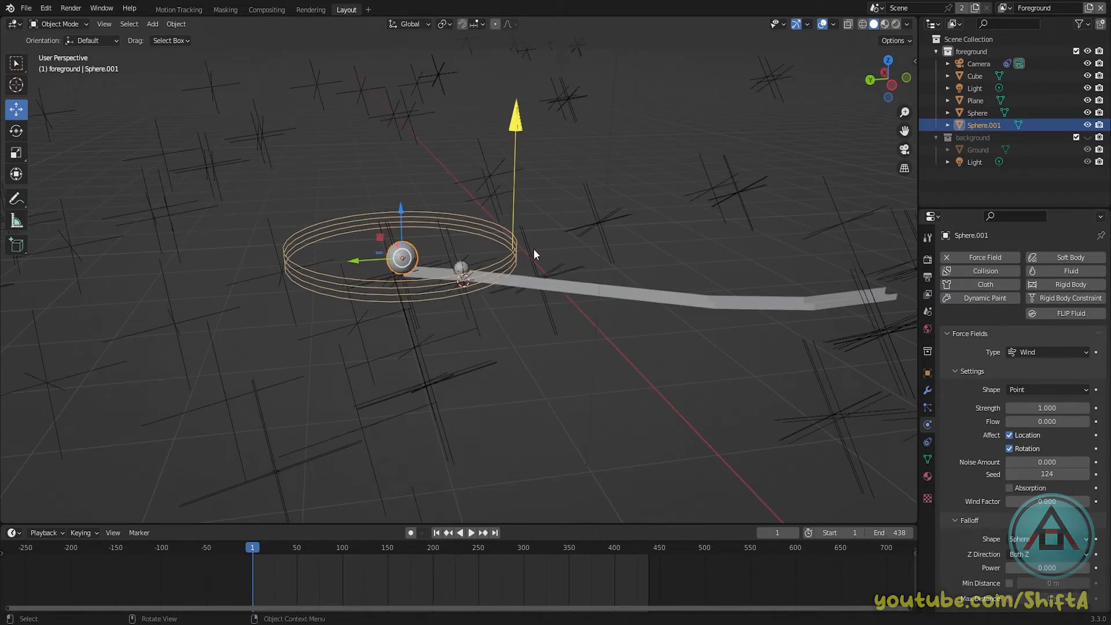
key("r")
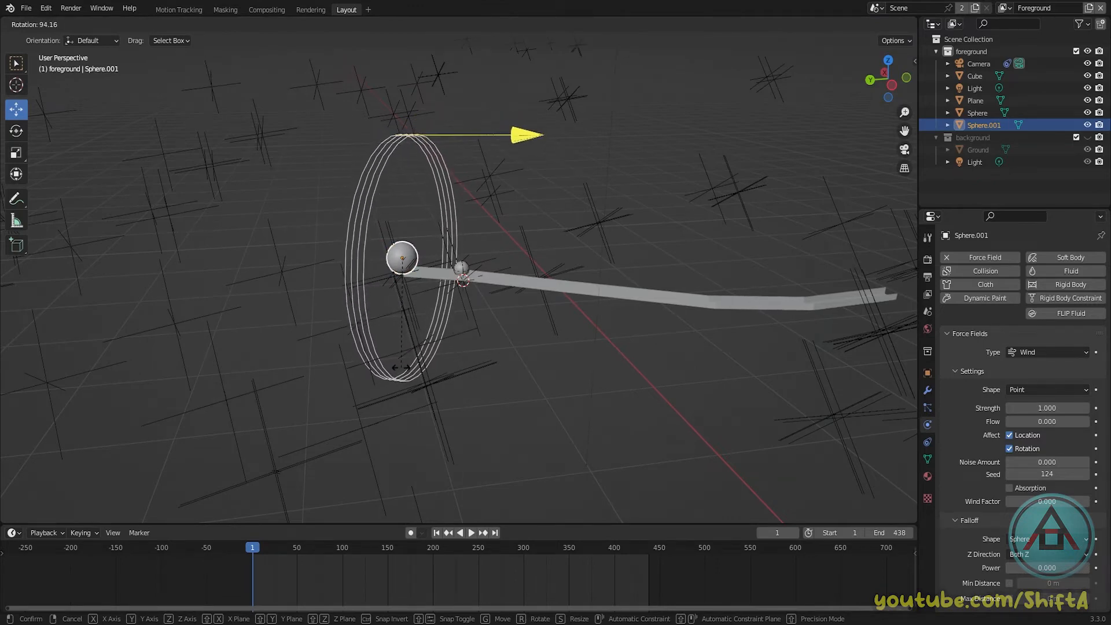
left_click(398, 368)
middle_click_drag(398, 369, 423, 363)
key("r")
key("z")
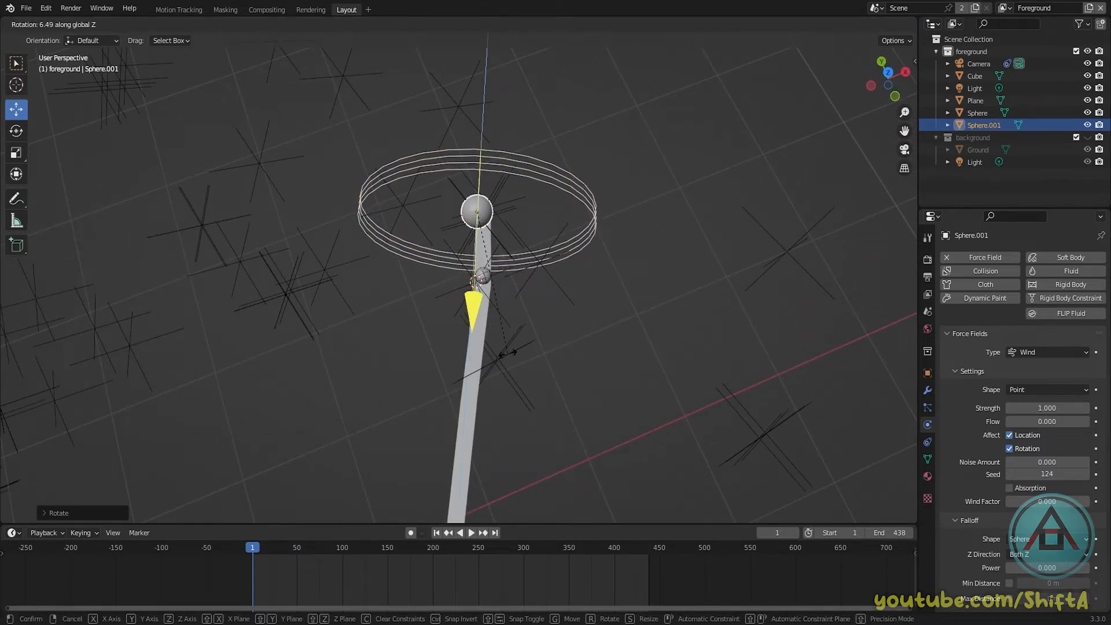
left_click(508, 353)
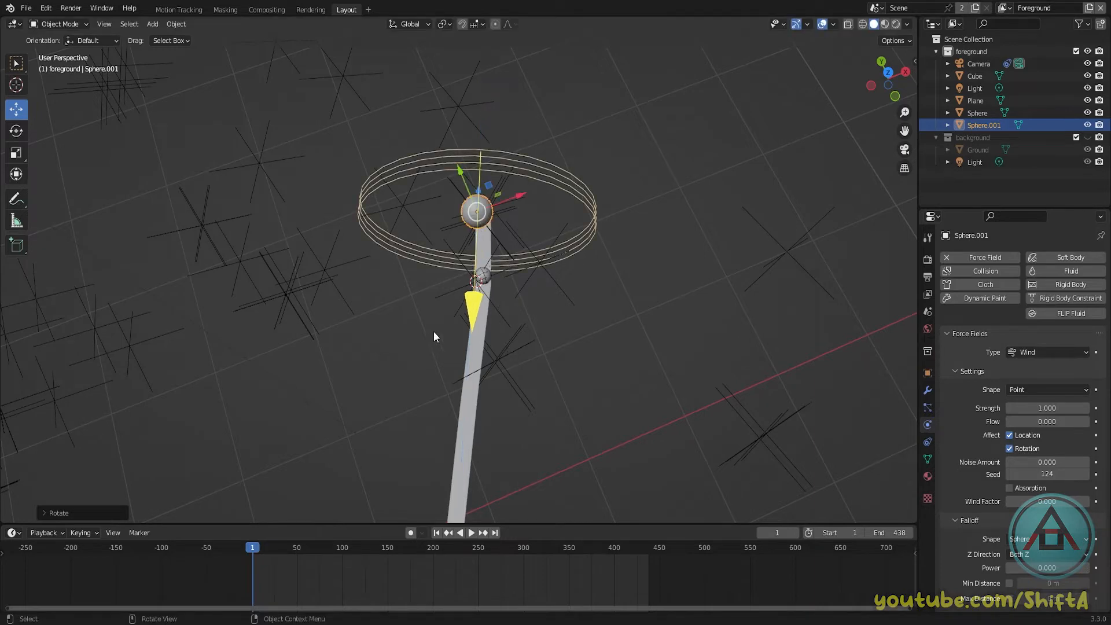
middle_click_drag(432, 331, 529, 264)
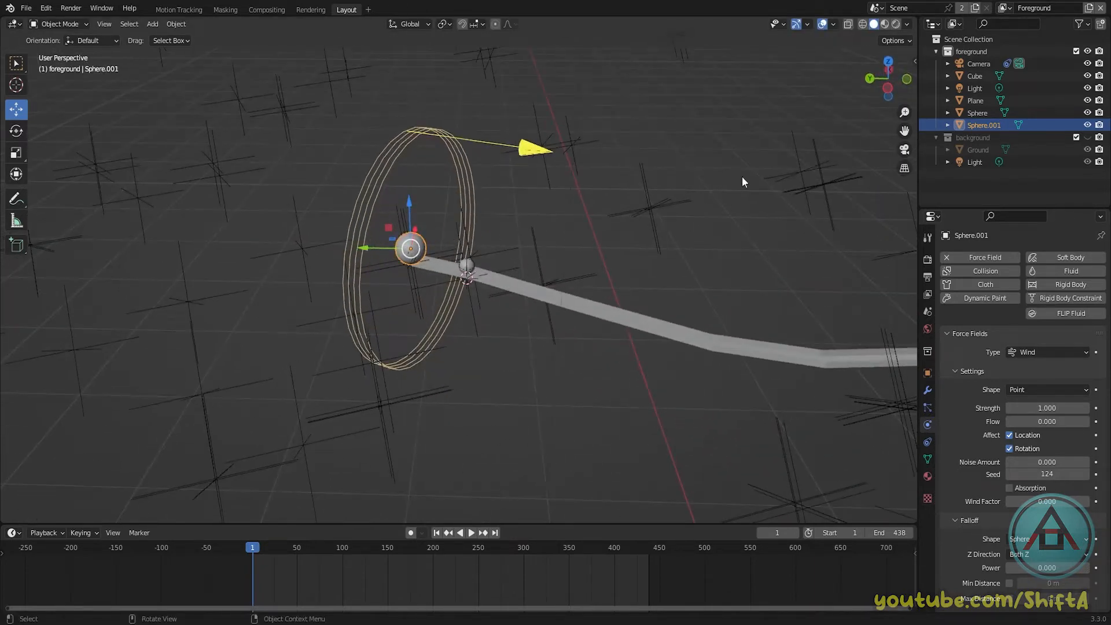
left_click(1098, 125)
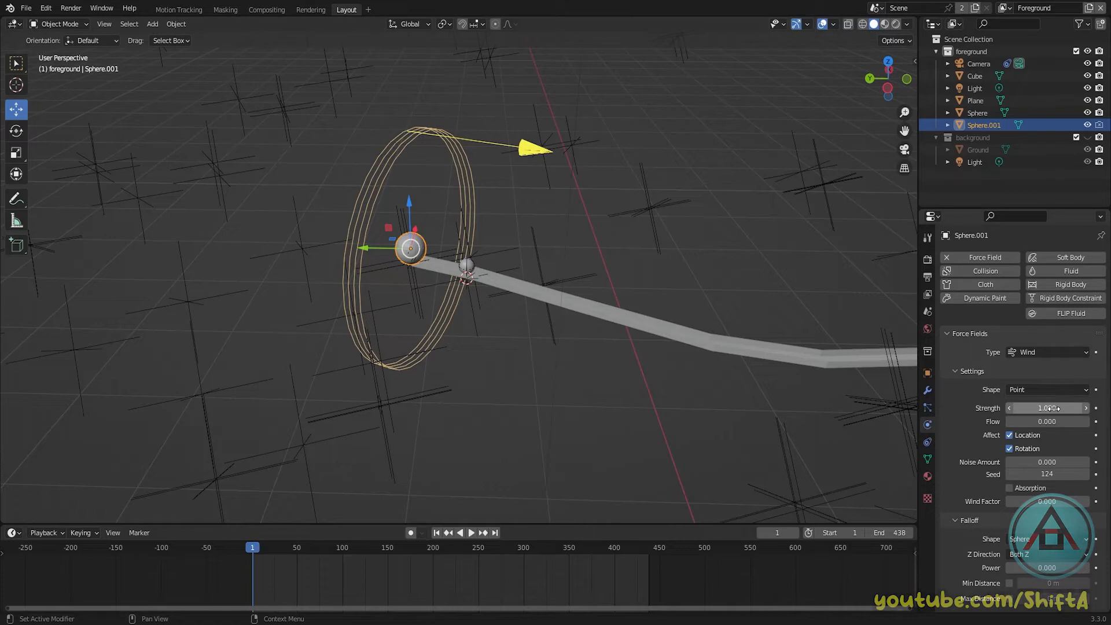
Play the simulation and examine the small sphere's movement up close and through the camera
key("space")
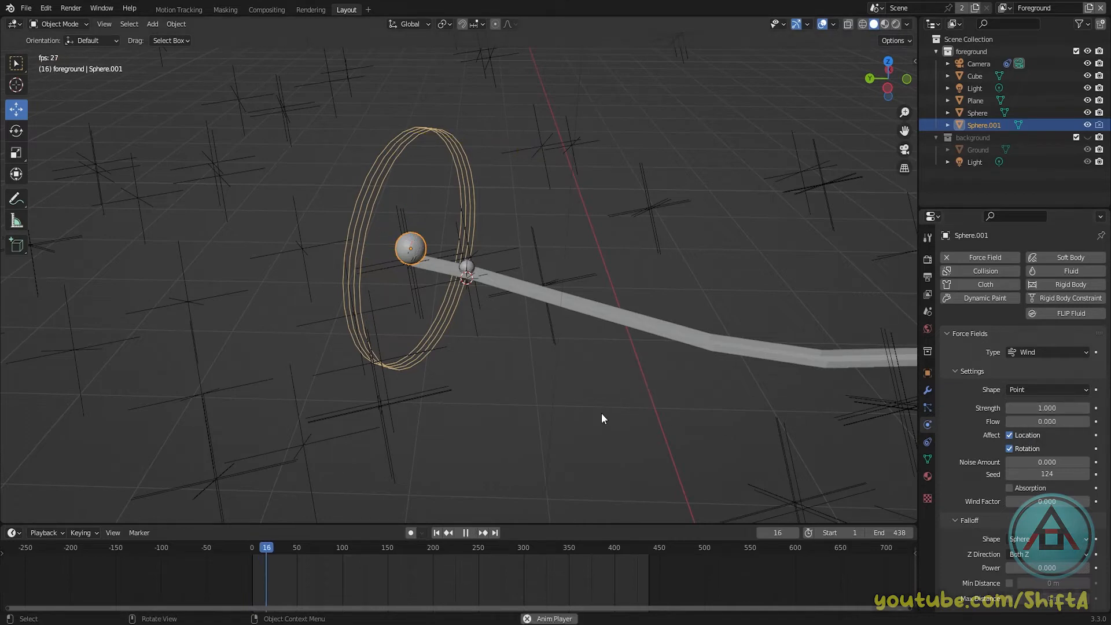
scroll(476, 328, "up", 4)
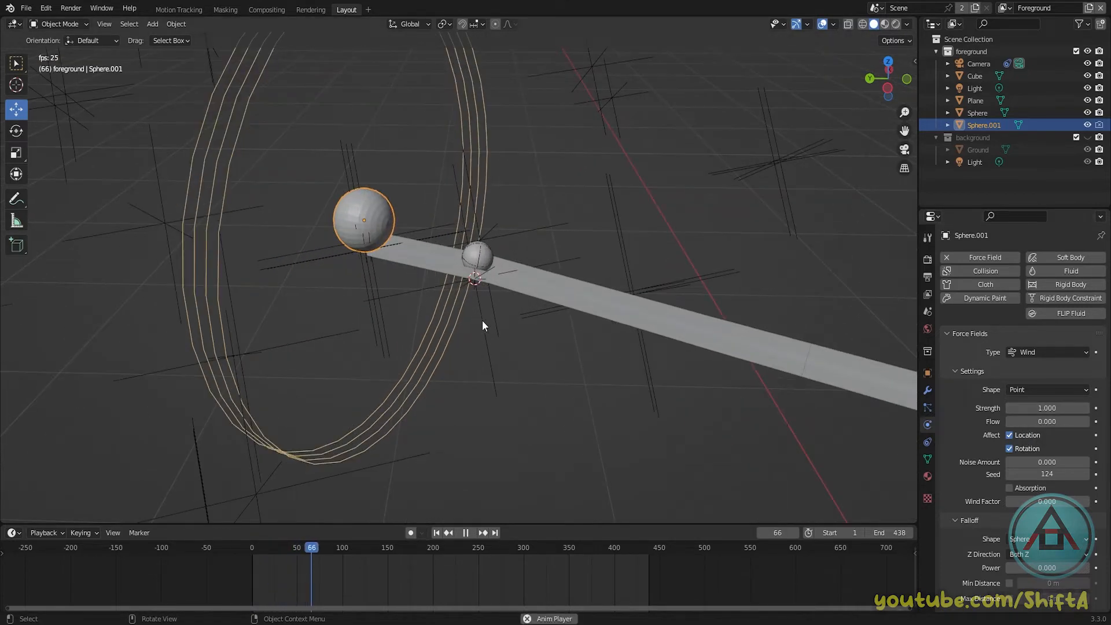
scroll(484, 303, "up", 3)
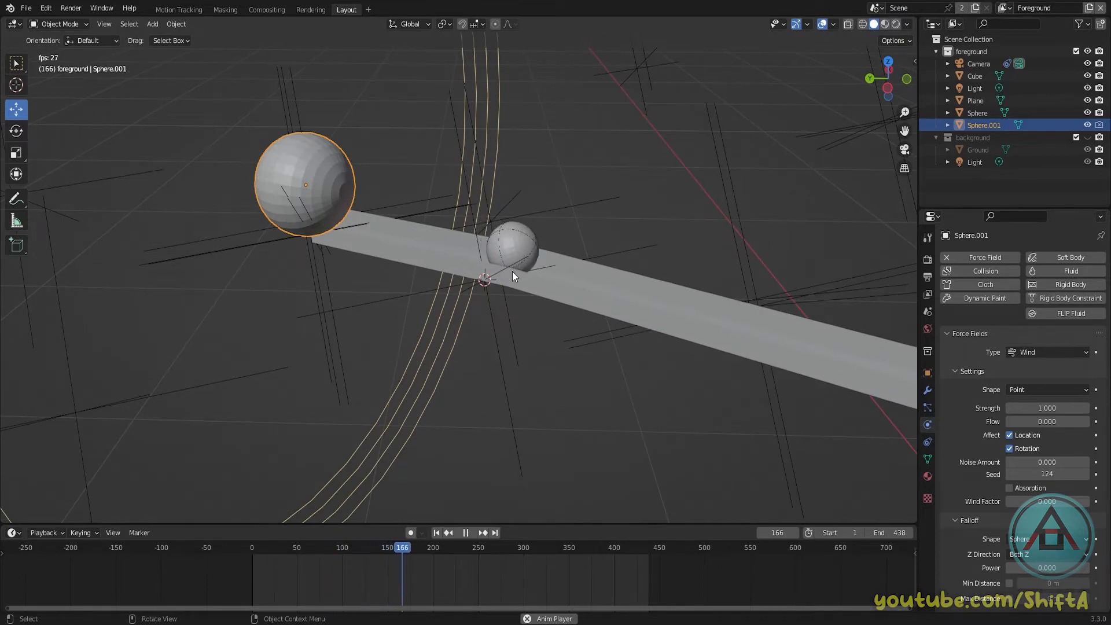
scroll(512, 272, "down", 3)
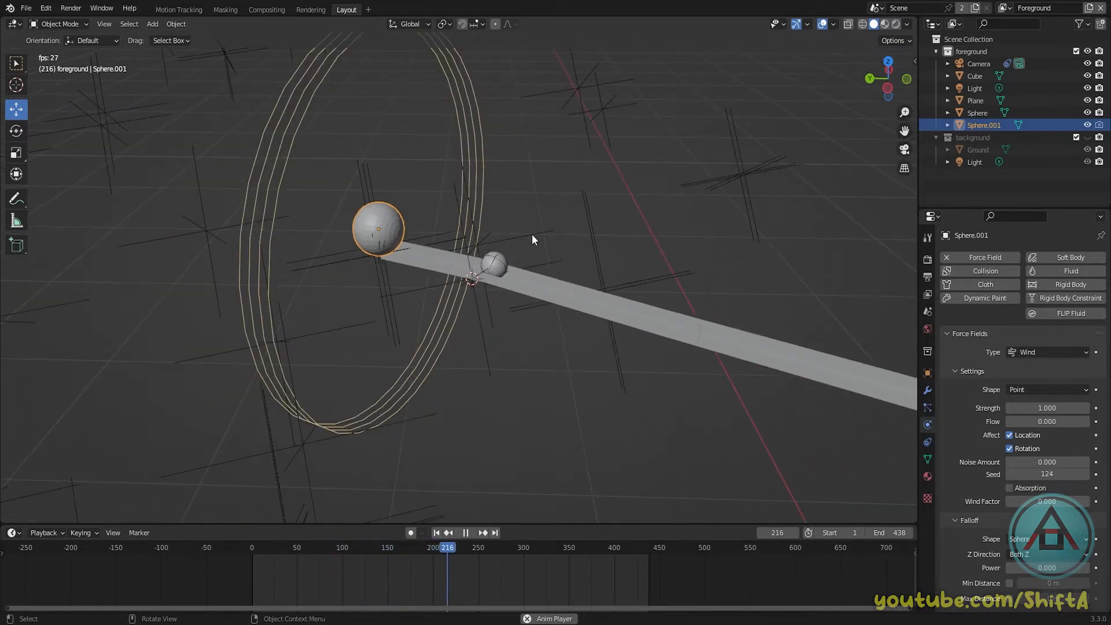
scroll(532, 234, "down", 4)
key("KP_0")
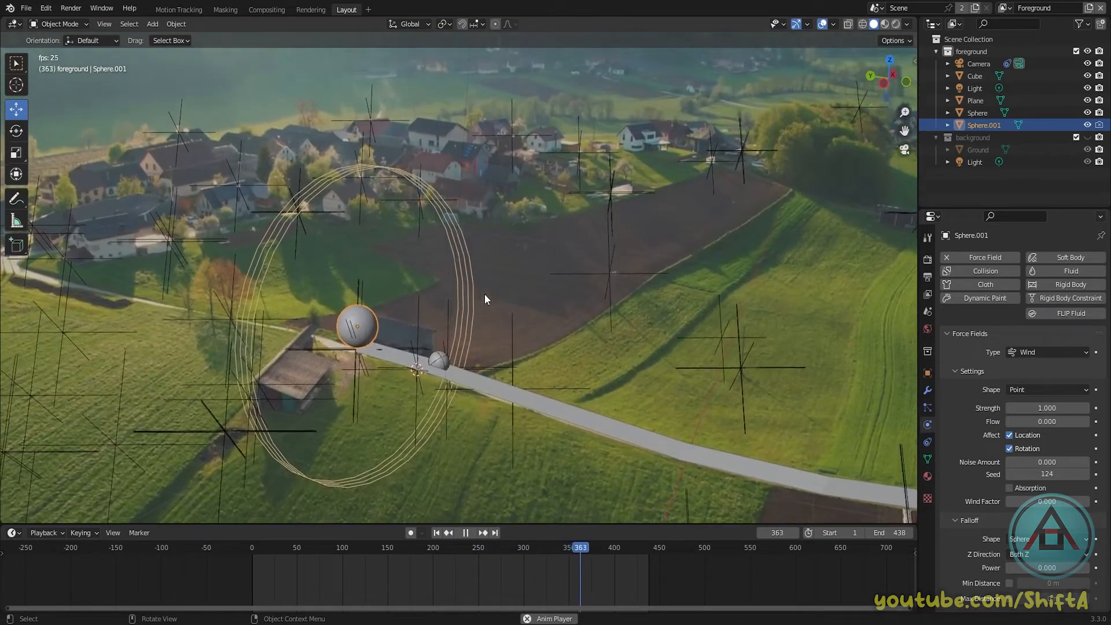
key("space")
middle_click_drag(484, 293, 520, 318)
scroll(452, 315, "up", 6)
middle_click_drag(453, 315, 481, 280)
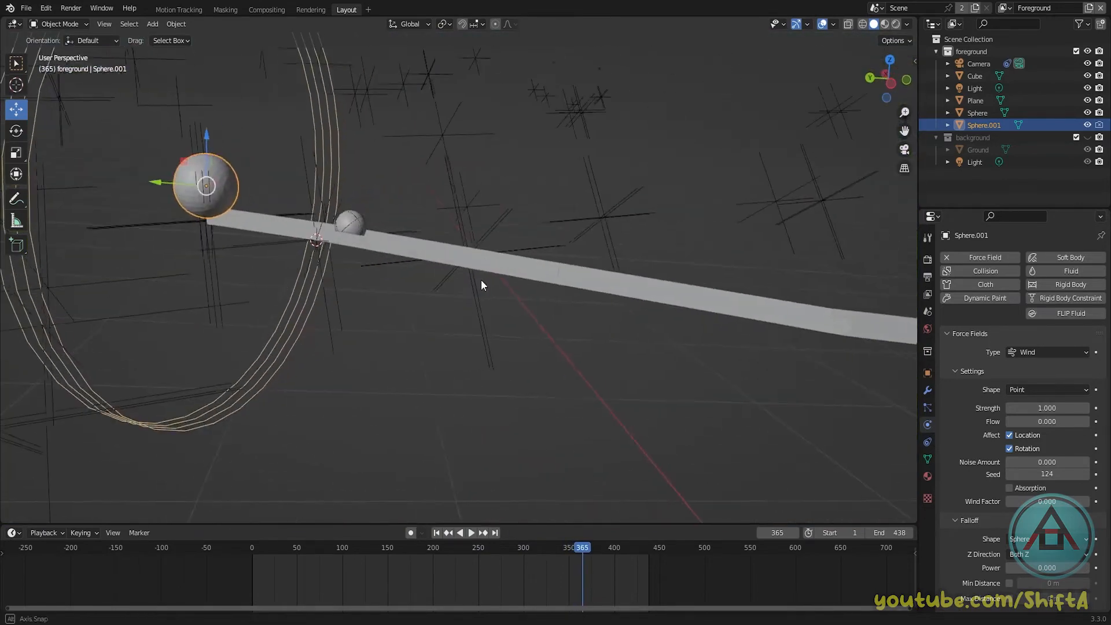
key("space")
key("space")
middle_click_drag(393, 273, 377, 298)
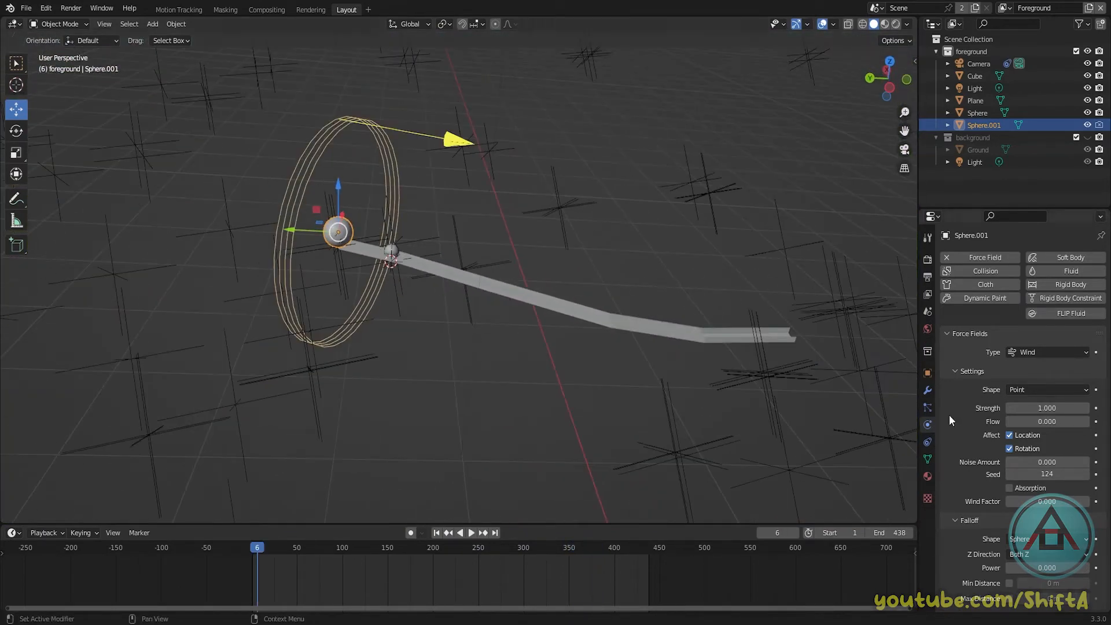
Set the wind field's strength to 10
left_click(1050, 408)
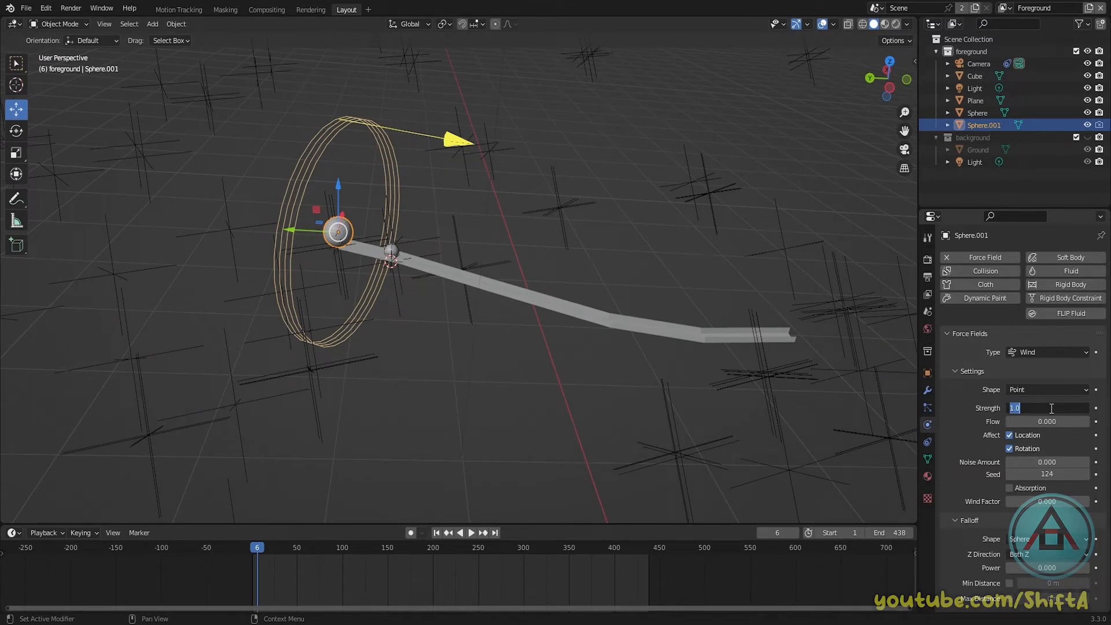
type("10")
key("Return")
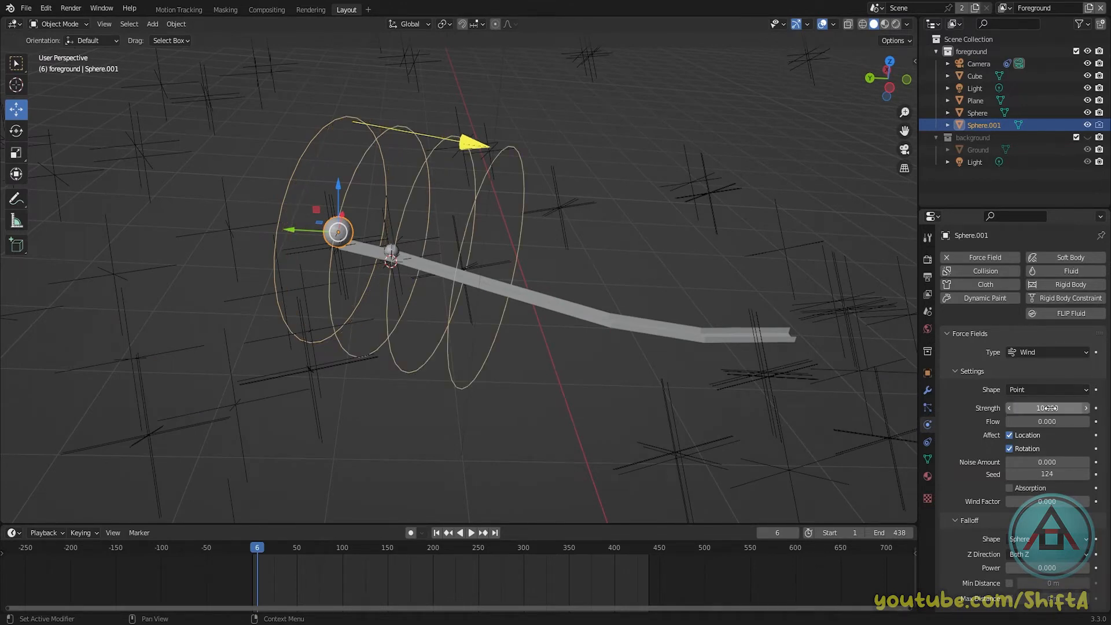
Replay the simulation, check the sphere's roll in perspective and through the camera, and scrub back to frame 250
left_click(436, 532)
key("space")
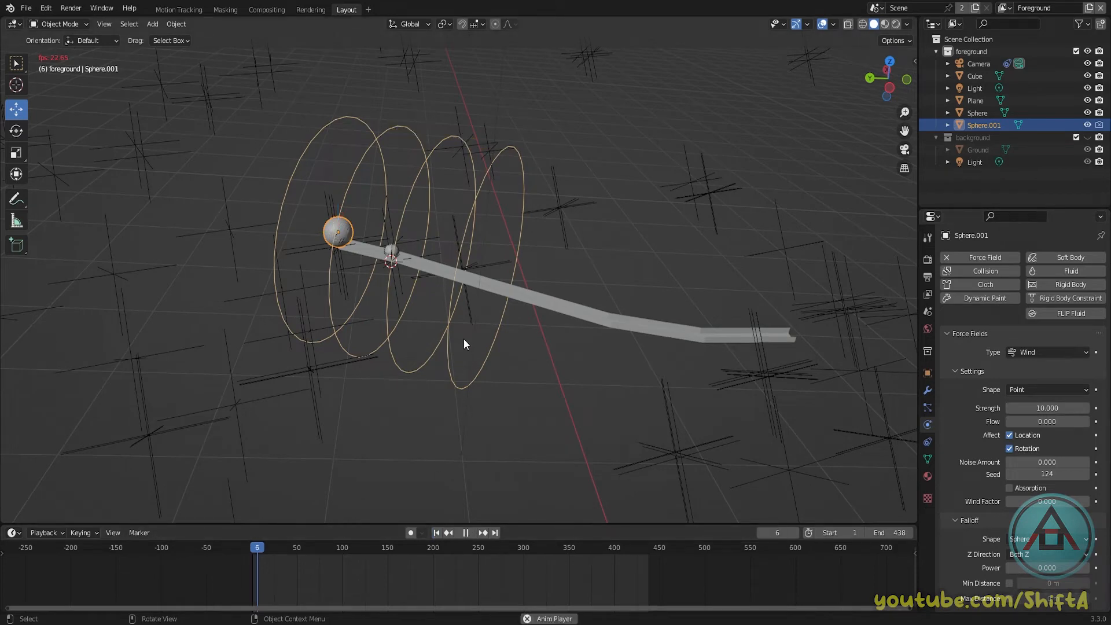
scroll(411, 328, "up", 5)
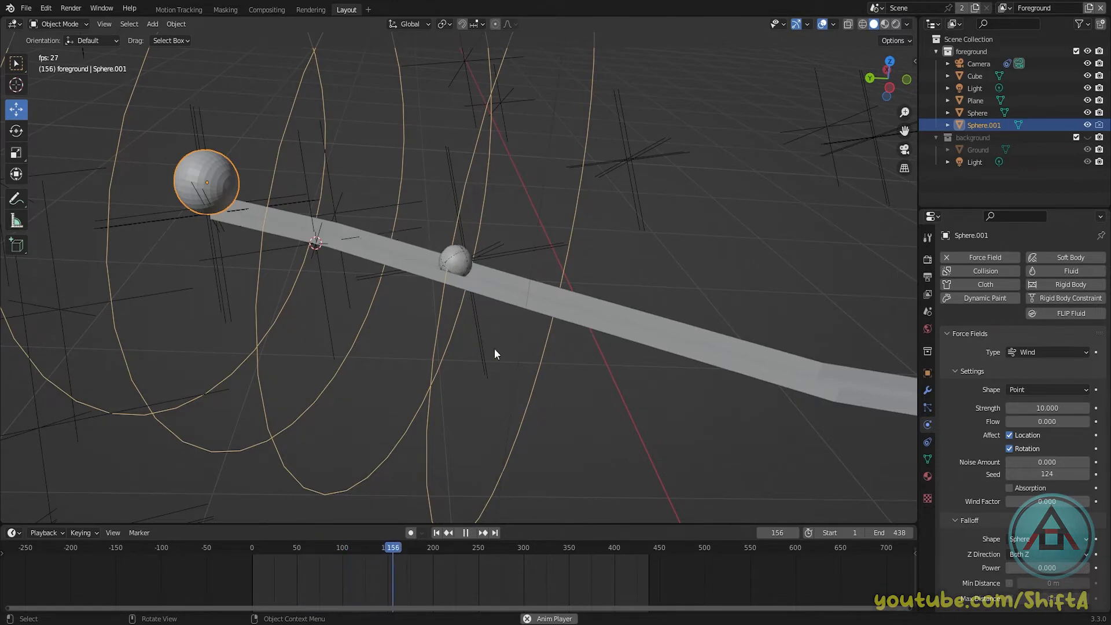
scroll(549, 370, "down", 2)
middle_click_drag(575, 380, 477, 377, "shift")
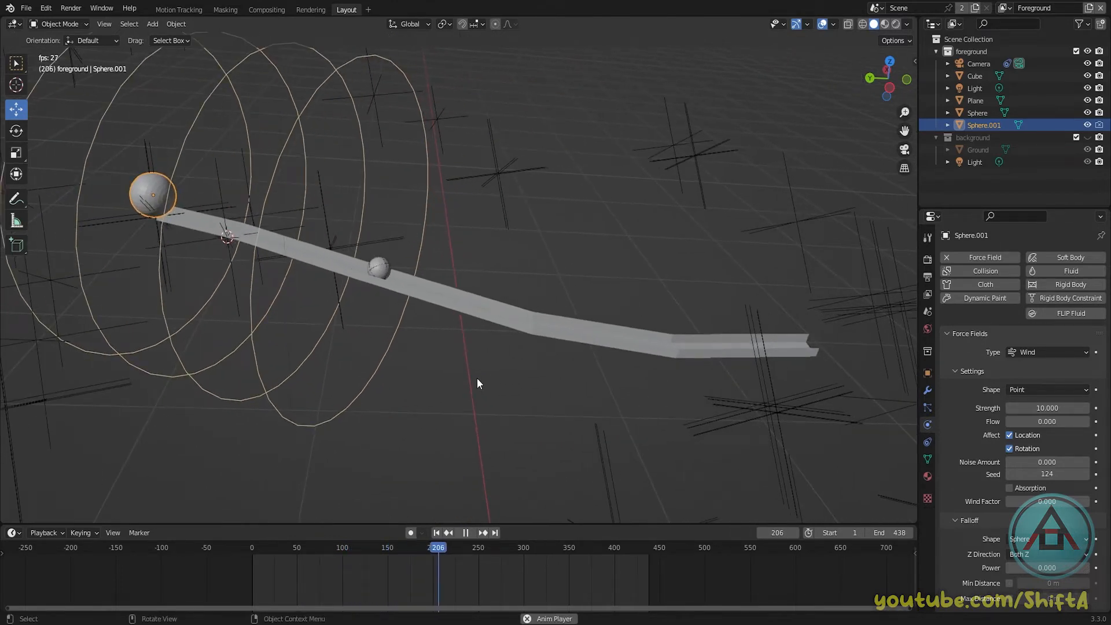
key("KP_0")
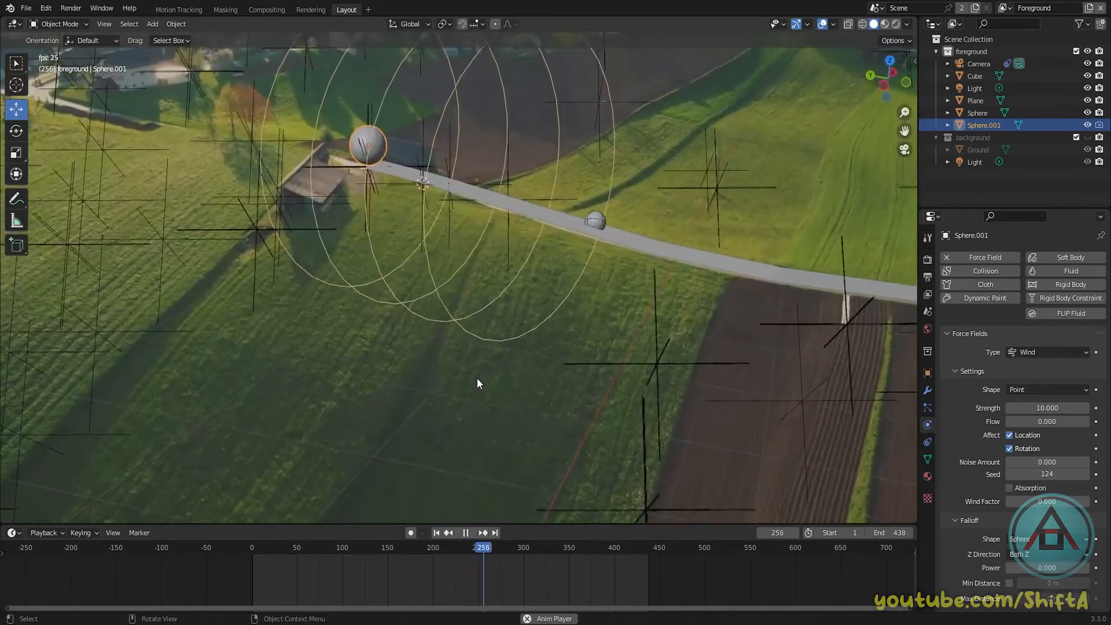
key("space")
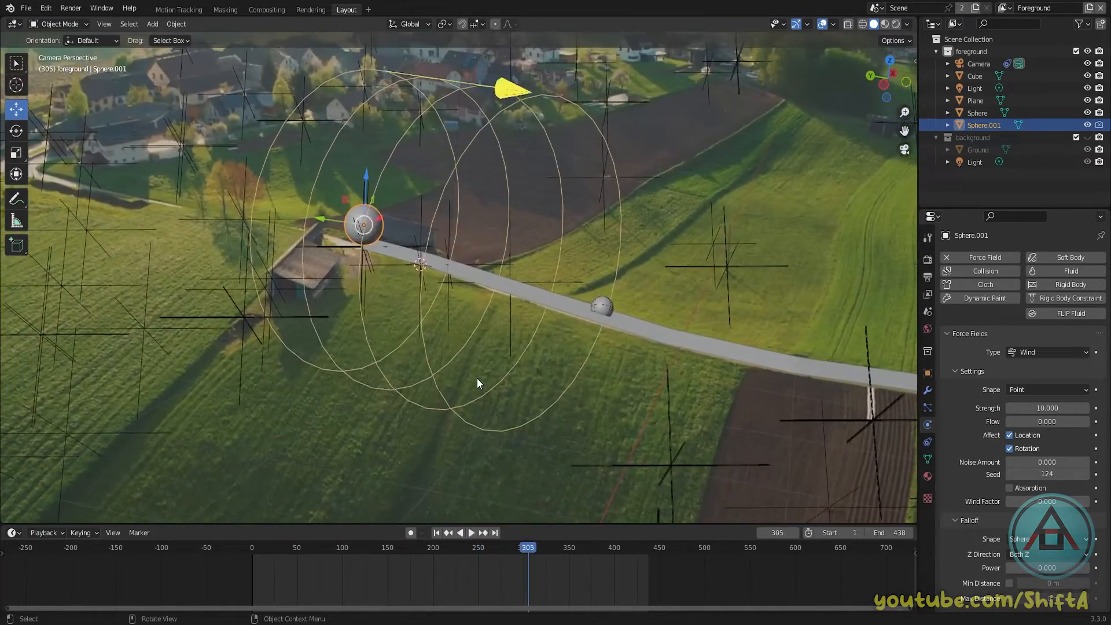
middle_click_drag(498, 379, 458, 293)
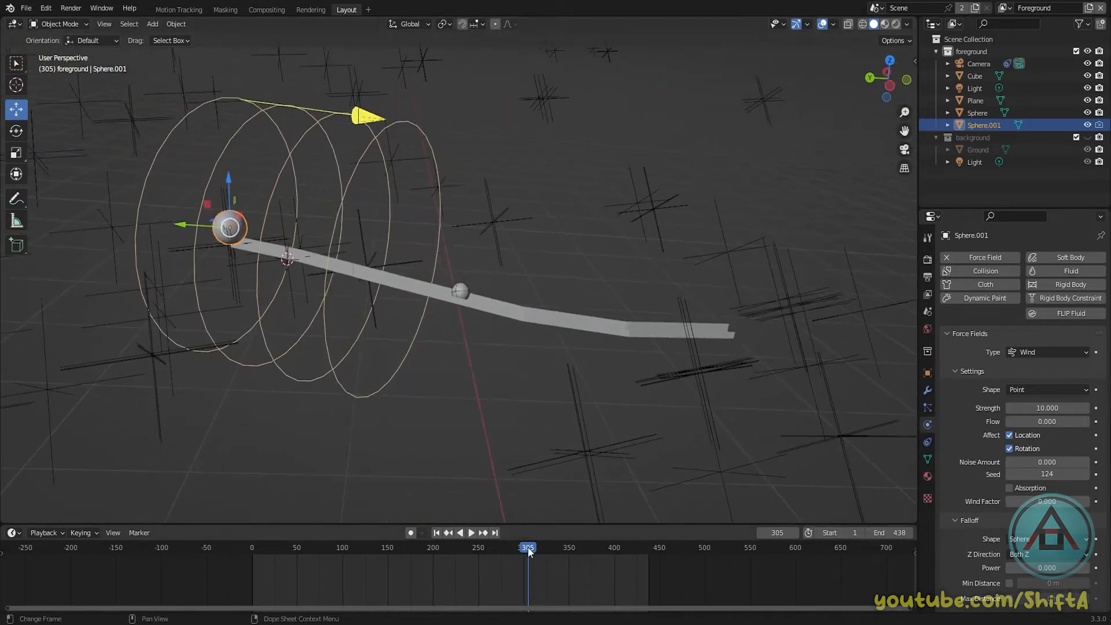
left_click_drag(528, 546, 478, 551)
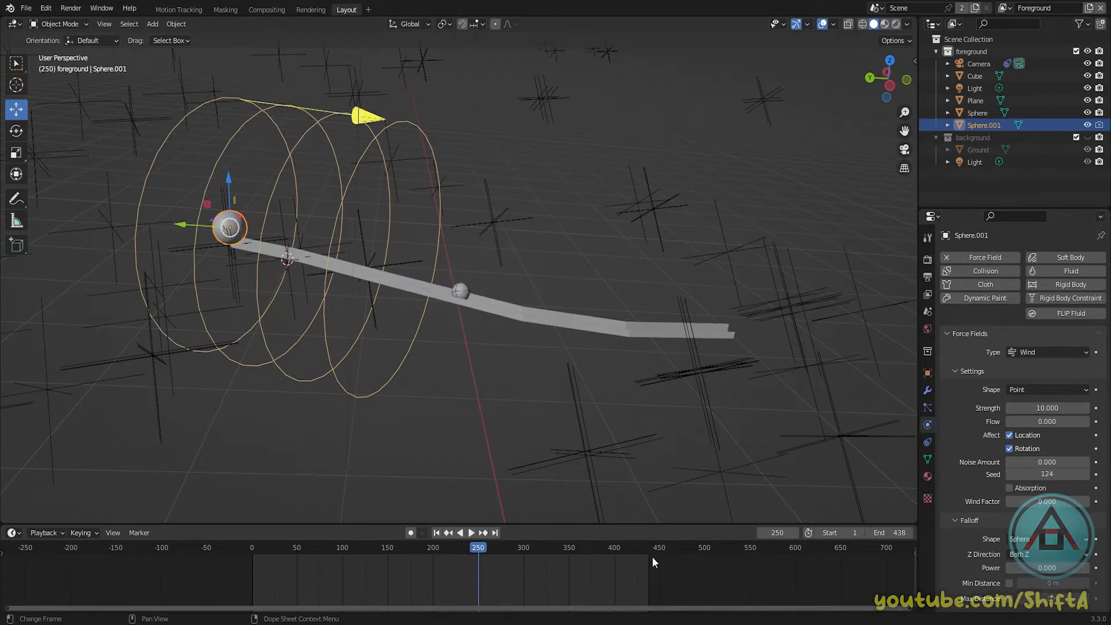
Set the Rigid Body World cache's end frame to 438 and save the file
left_click(929, 311)
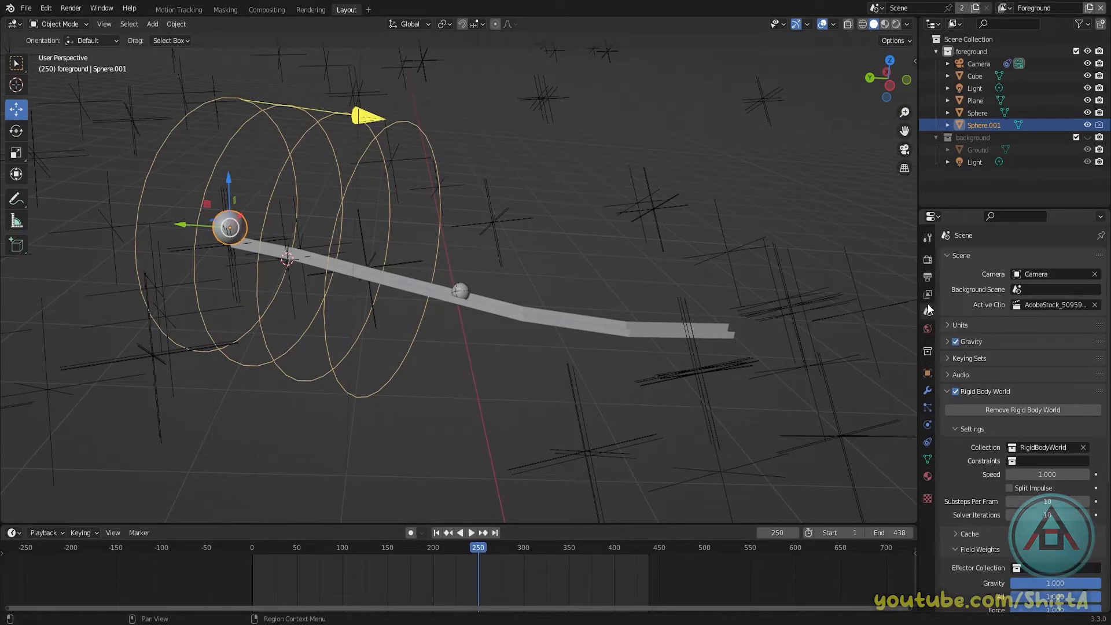
scroll(972, 405, "down", 5)
left_click(959, 411)
scroll(995, 428, "down", 3)
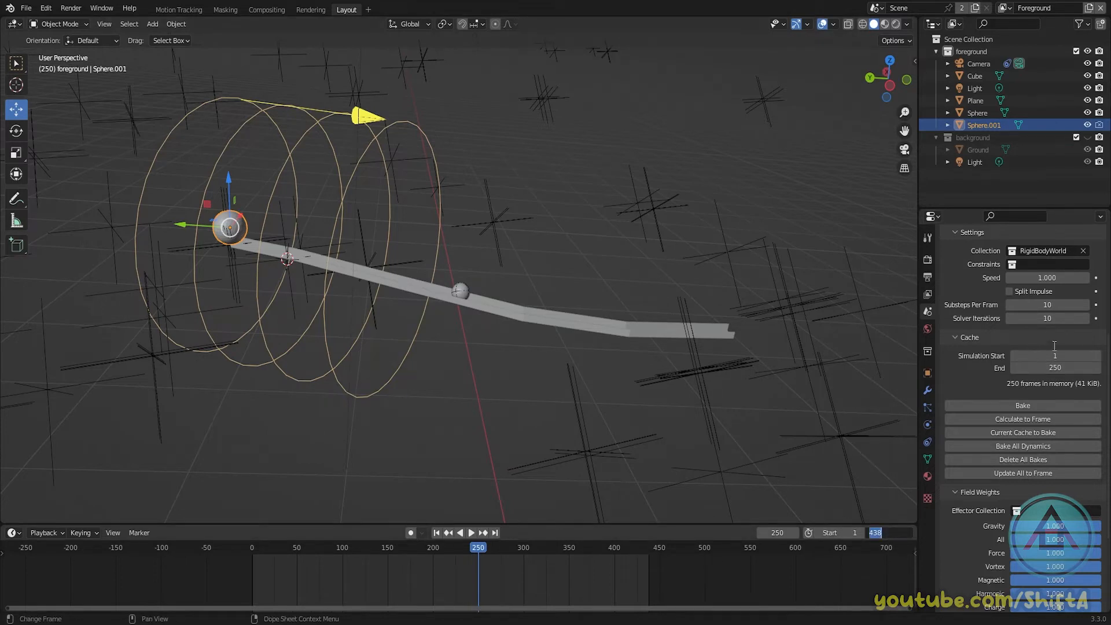
left_click(1054, 367)
type("438")
key("Return")
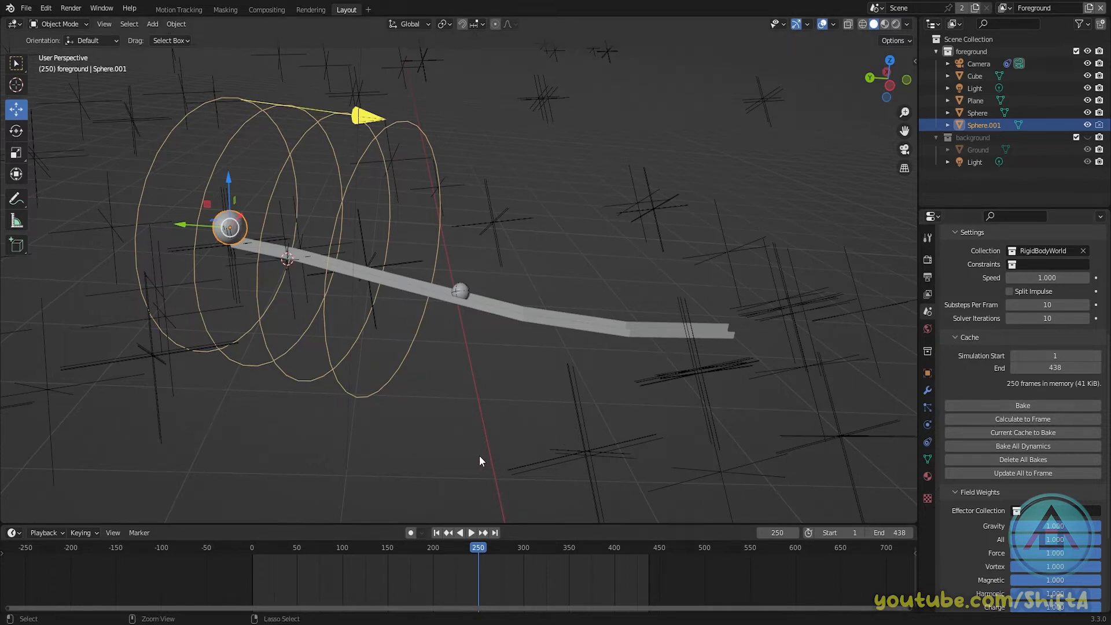
key("ctrl+s")
Play the simulation from frame 1 to check the roll along the whole strip, and scrub back to frame 88
left_click(436, 533)
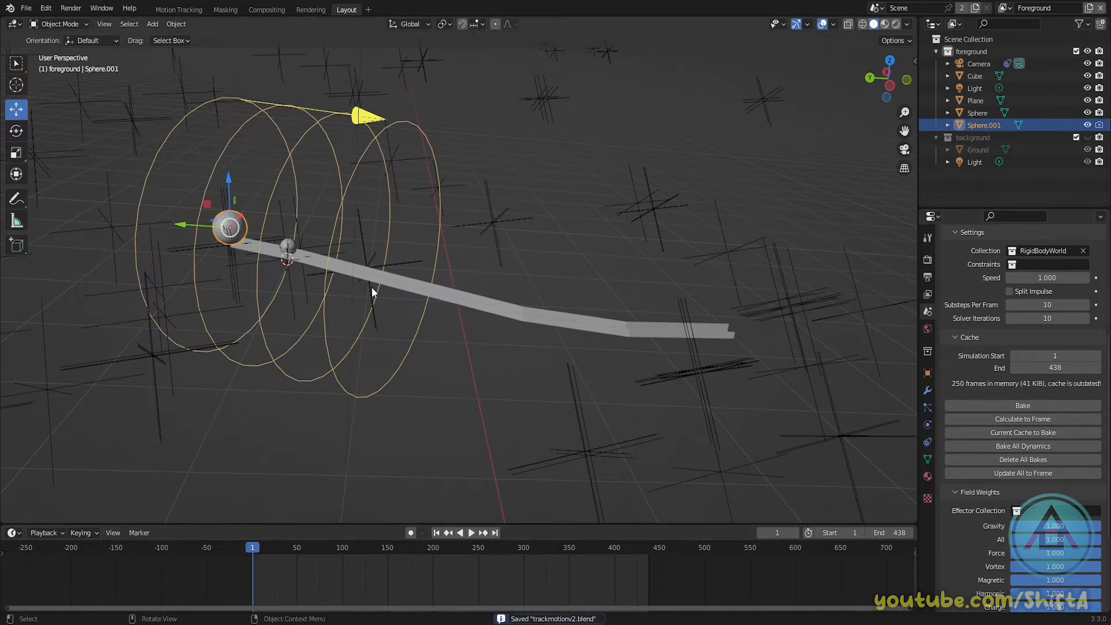
key("space")
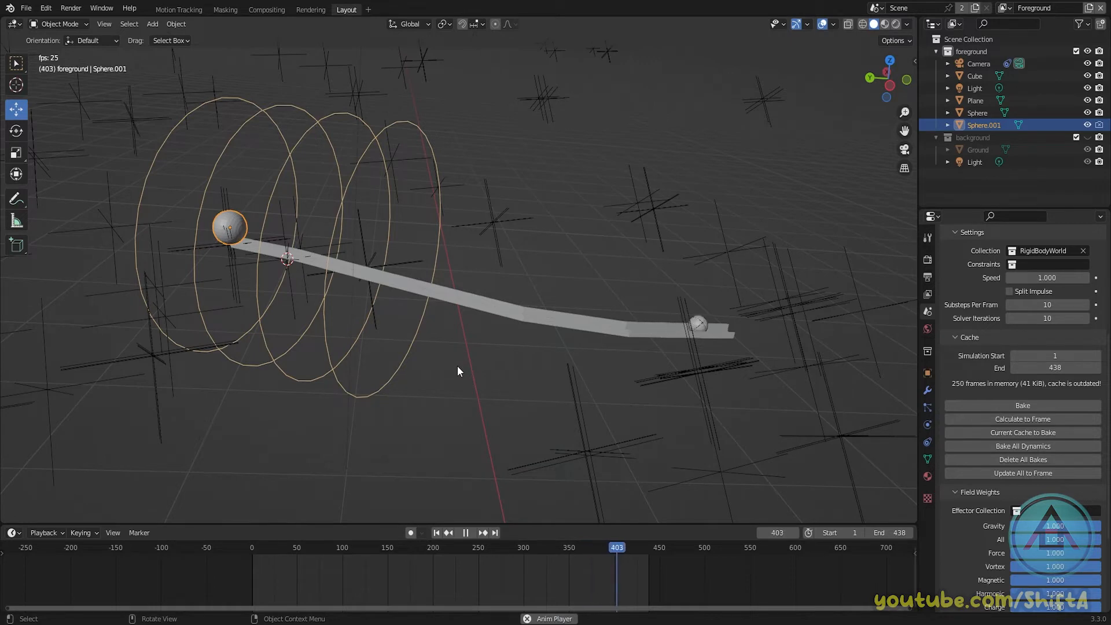
key("space")
left_click_drag(620, 548, 331, 526)
key("space")
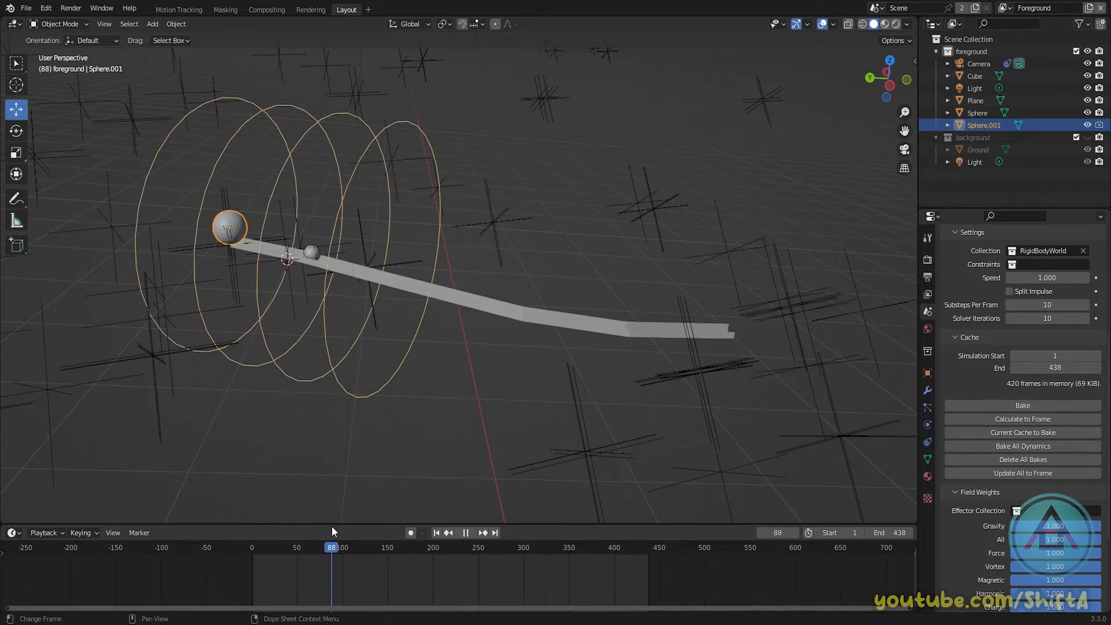
key("space")
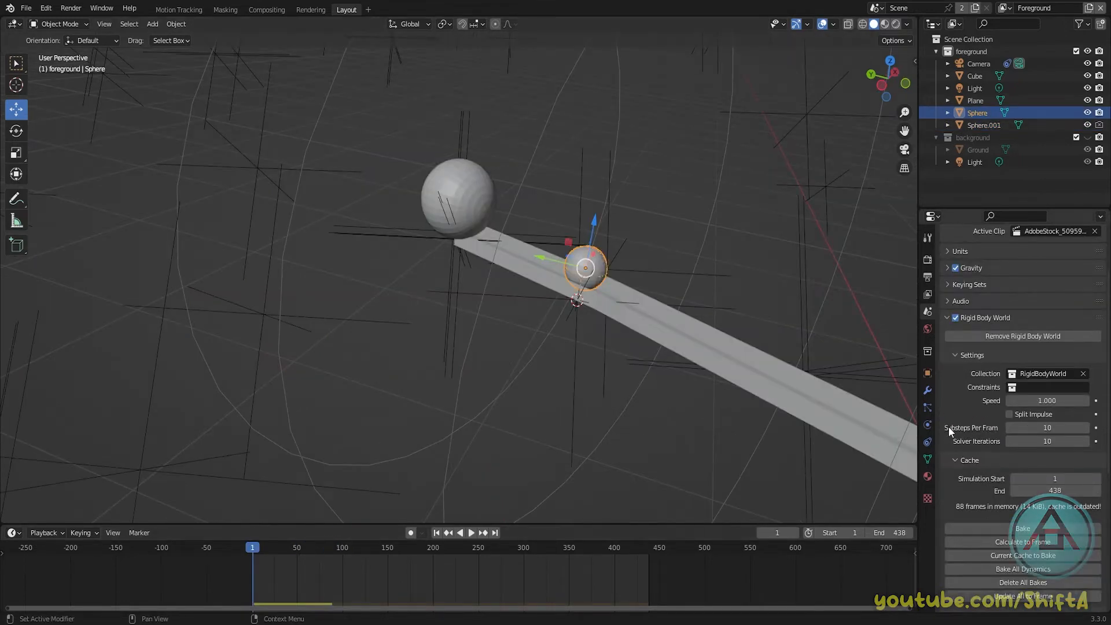
Bake the rigid body simulation cache for frames 1 to 438
scroll(1019, 456, "down", 4)
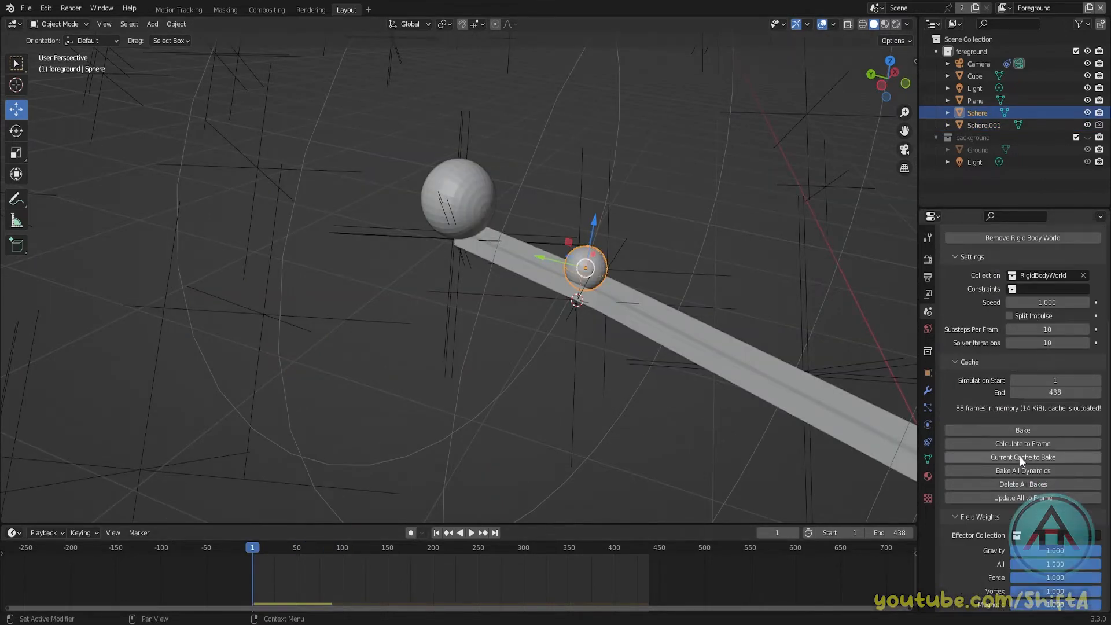
left_click(1017, 429)
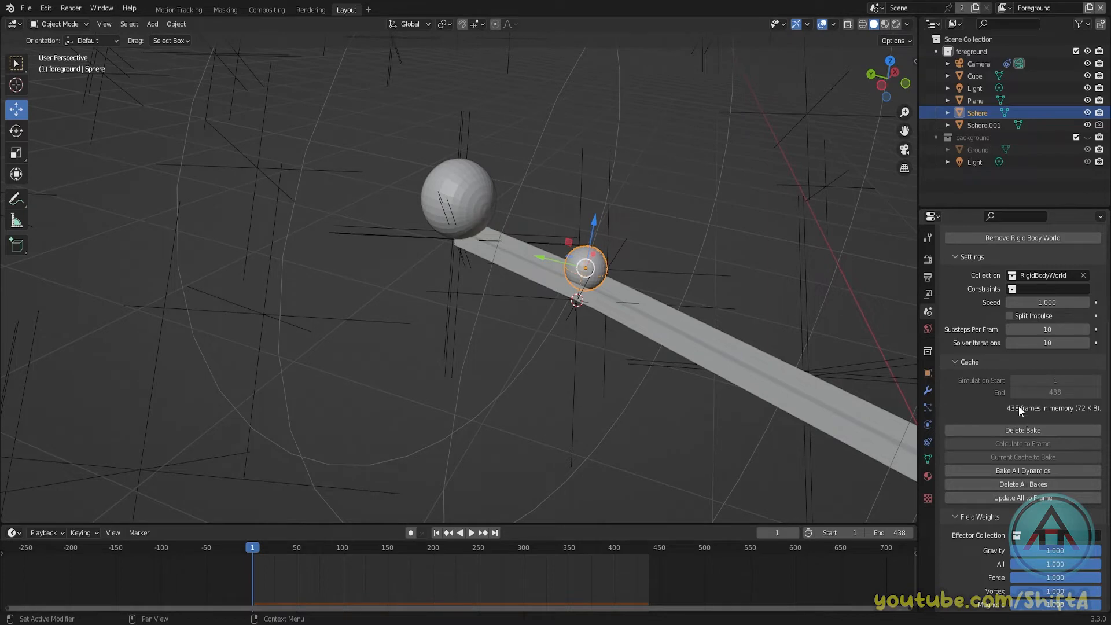
scroll(700, 346, "down", 3)
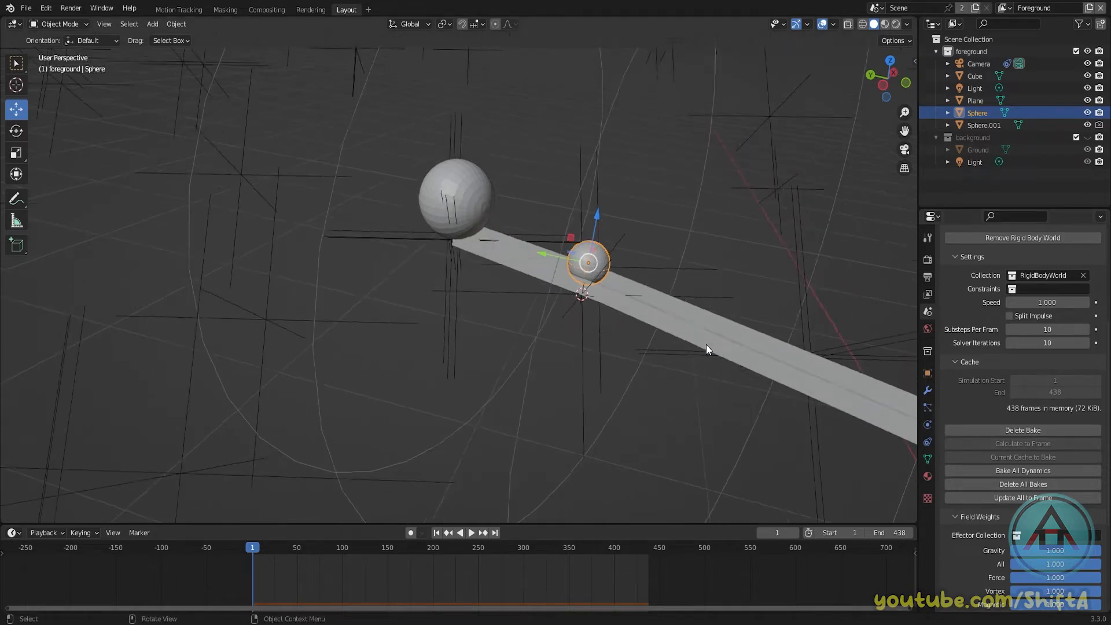
Hide the road plane and the large wind sphere, Sphere.001, in the viewport
left_click(588, 310)
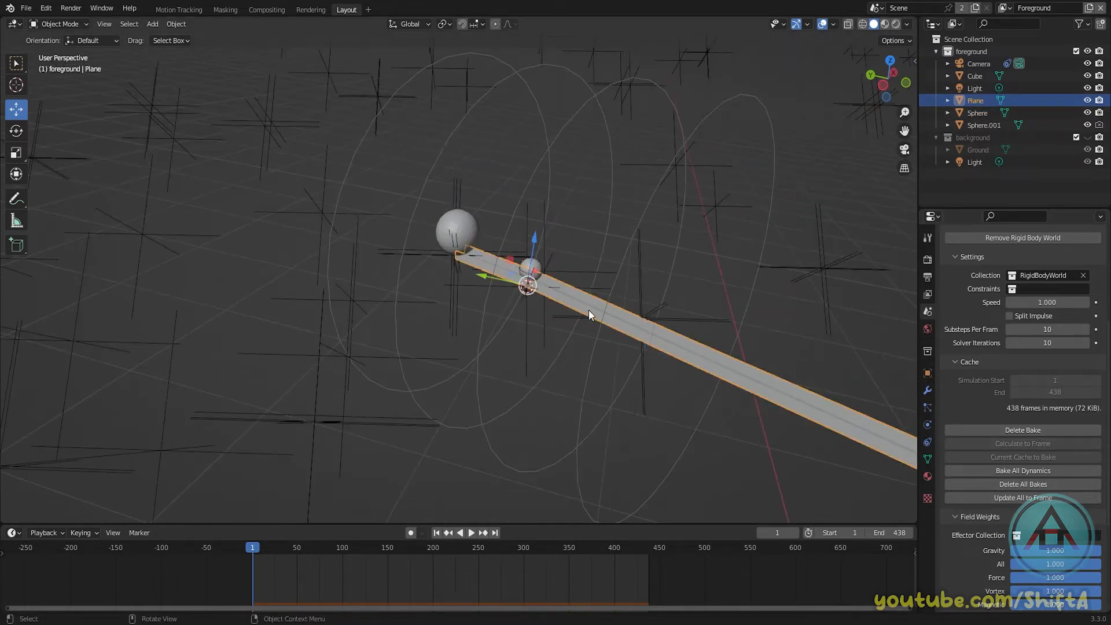
left_click(1087, 101)
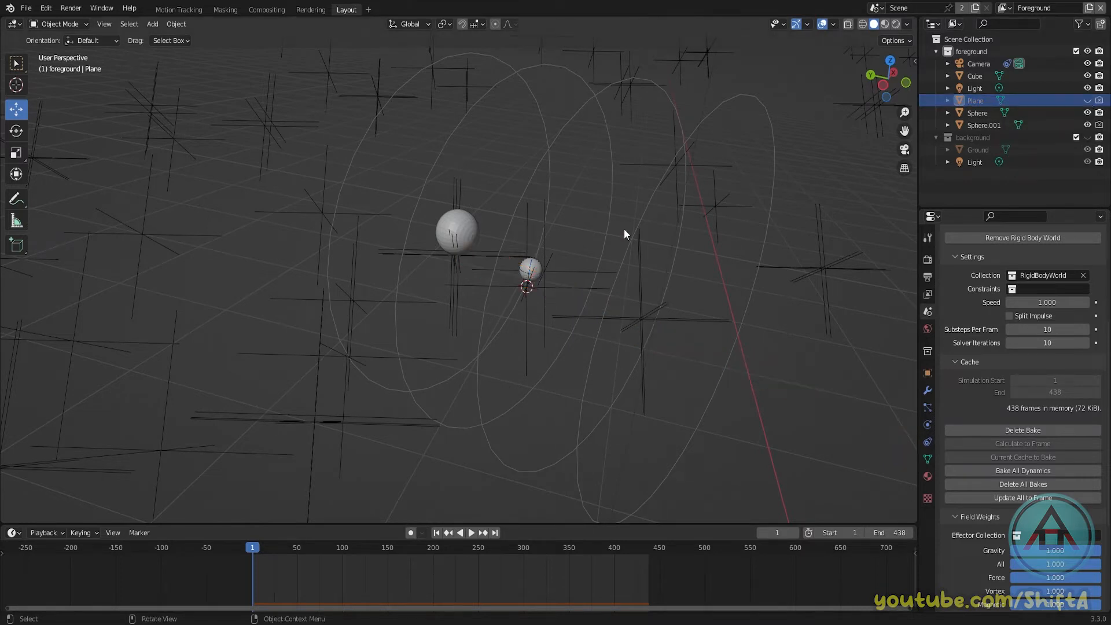
left_click(470, 227)
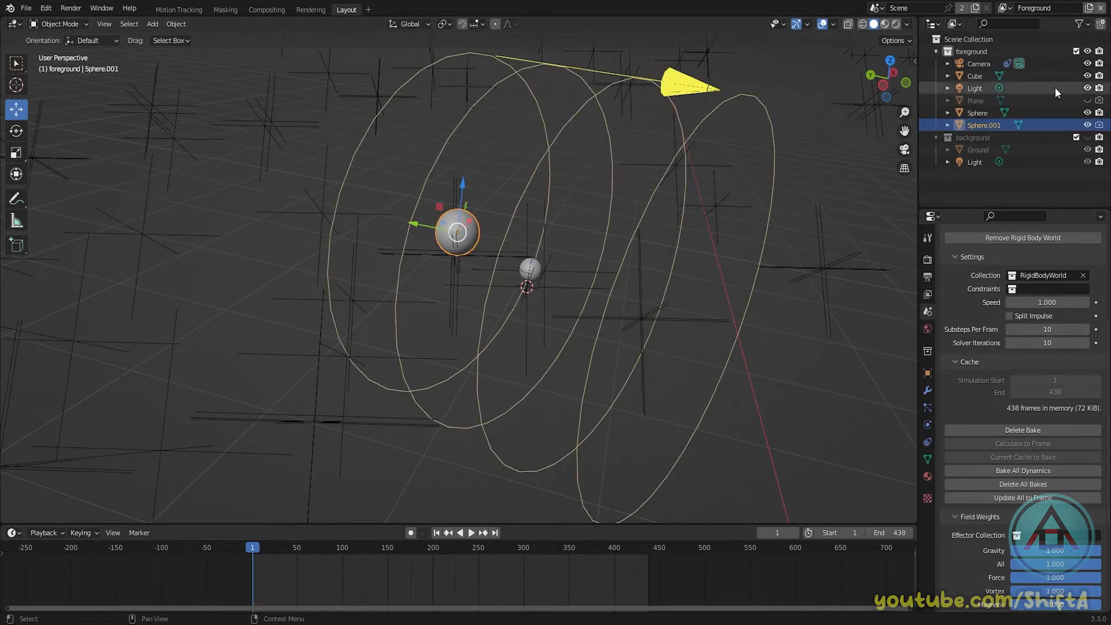
left_click(1086, 125)
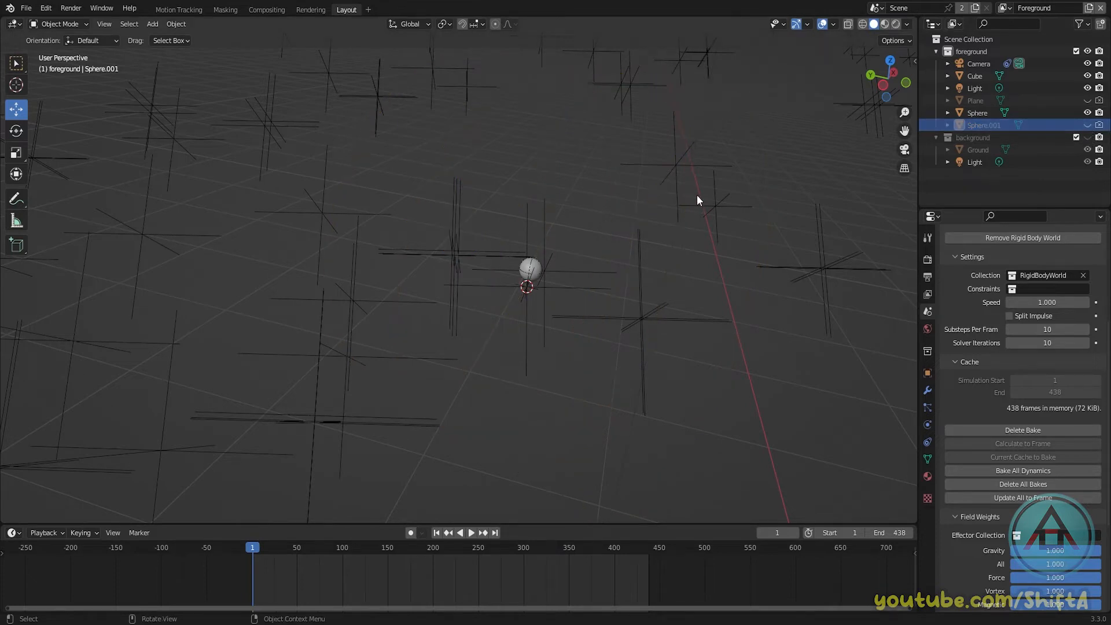
Play the baked roll through the camera over the footage, and scrub to frame 409
key("KP_0")
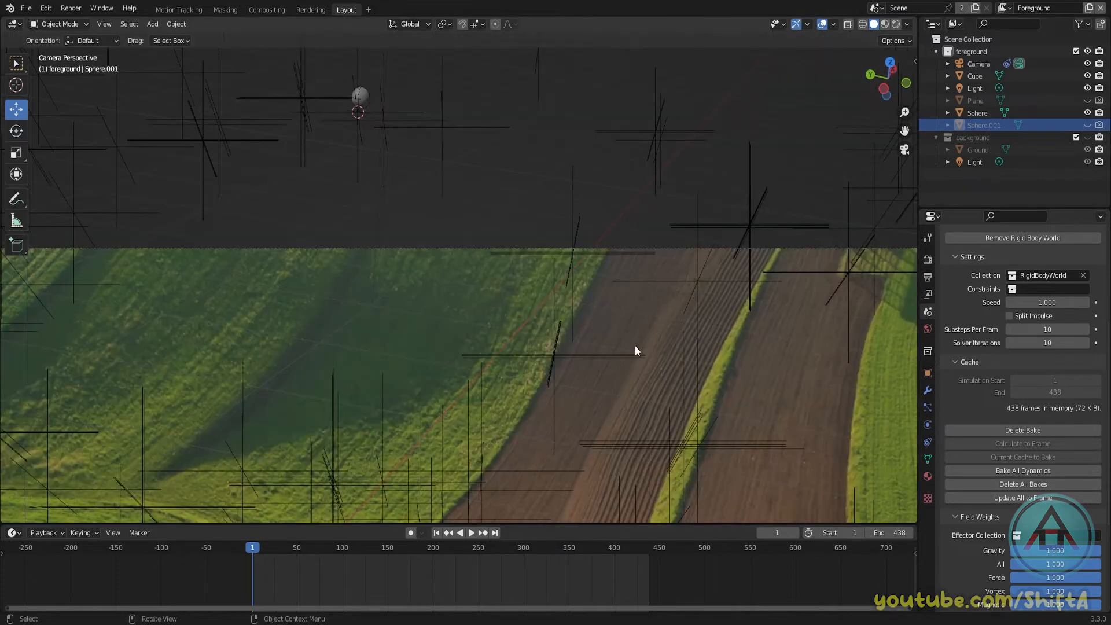
key("space")
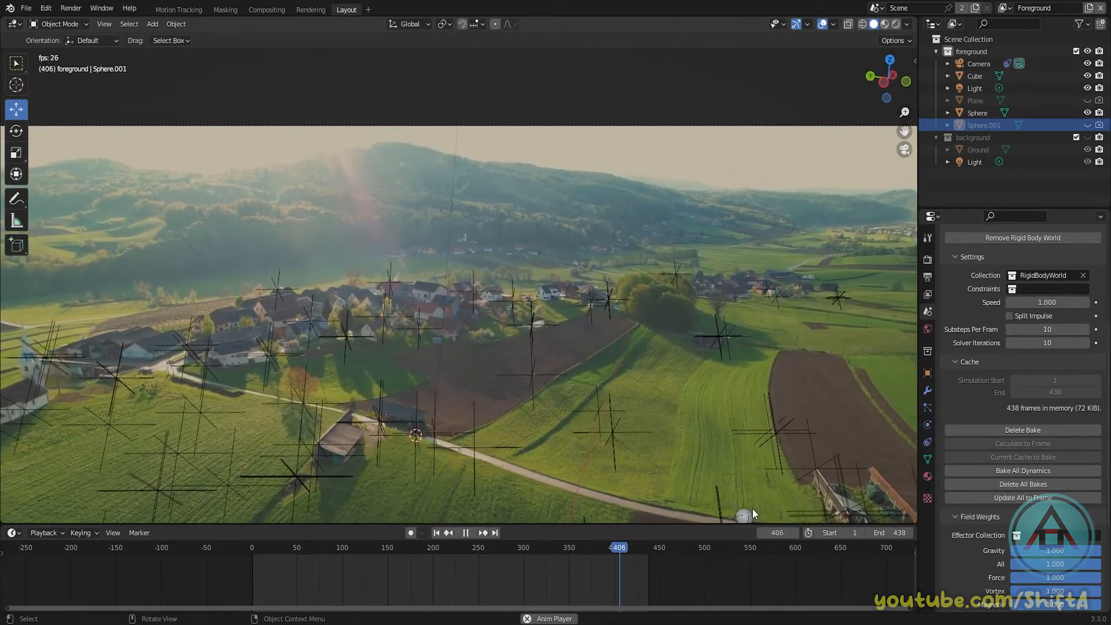
scroll(699, 436, "down", 8)
scroll(693, 437, "up", 2)
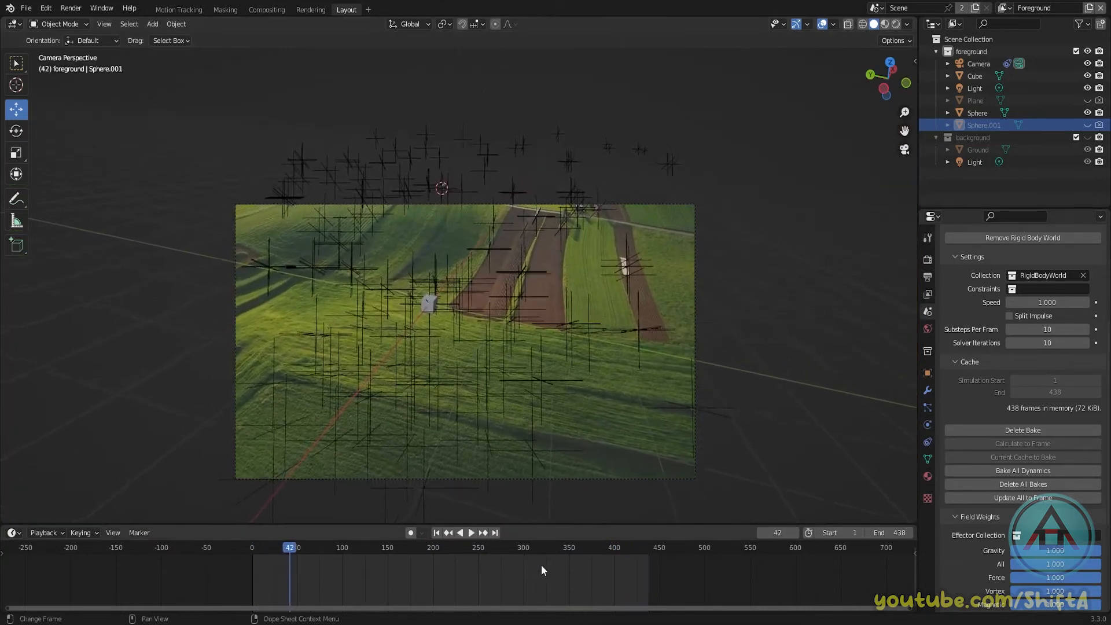
mouse_move(608, 547)
left_mouse_down()
mouse_move(648, 552)
mouse_move(622, 554)
left_mouse_up()
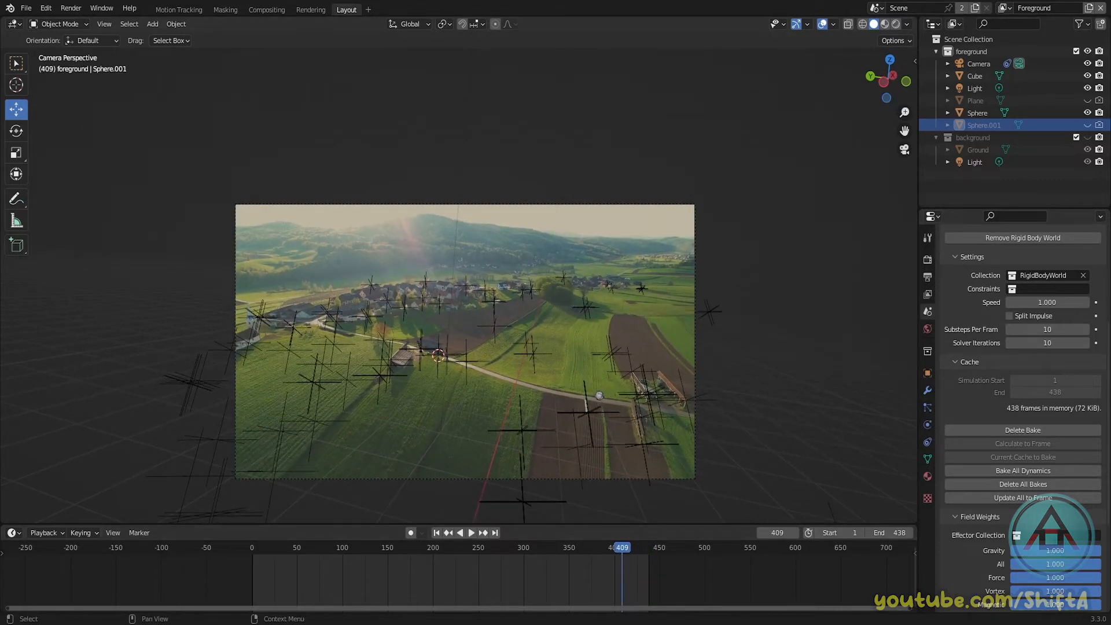
Show the road plane again and select the edges at its far end in Edit Mode
left_click(1087, 101)
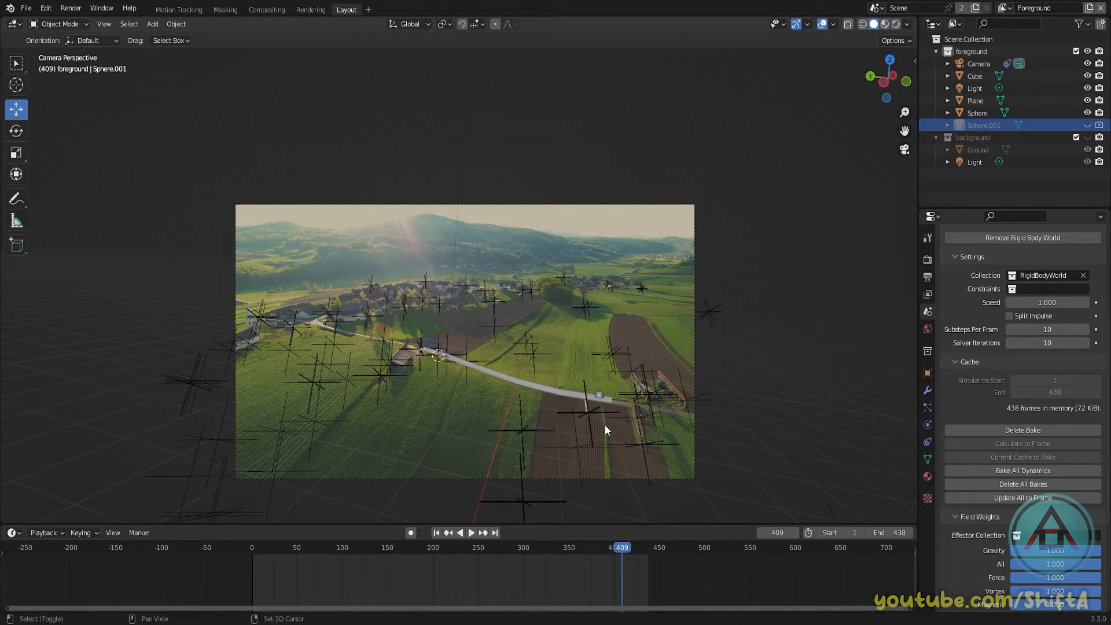
middle_click_drag(605, 425, 453, 352, "shift")
scroll(484, 372, "up", 7)
middle_click_drag(534, 397, 512, 223, "shift")
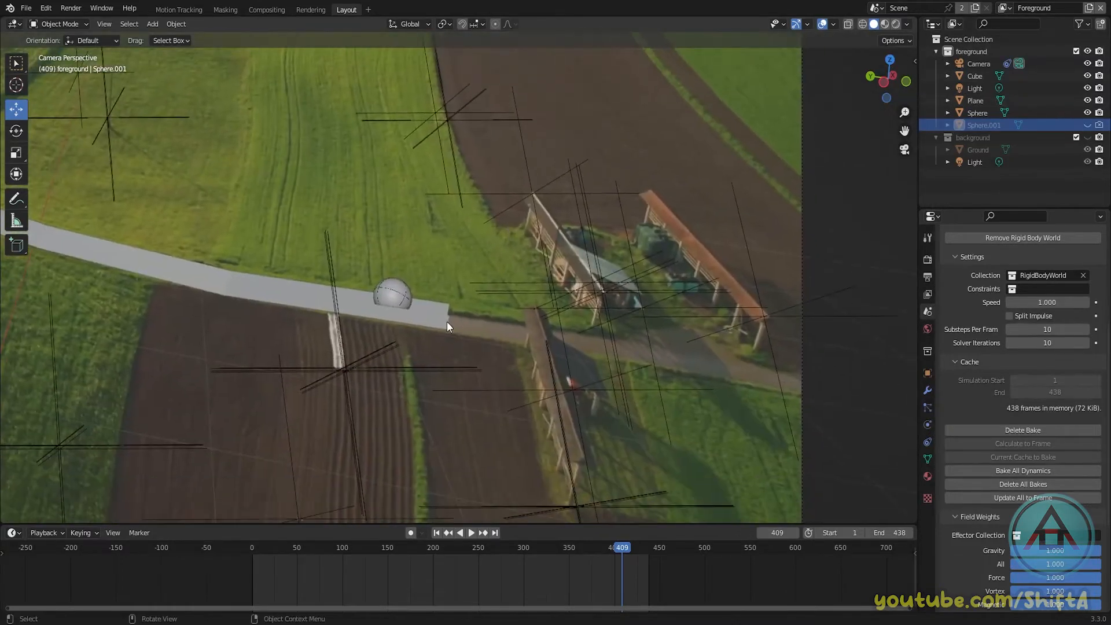
left_click(447, 323)
key("Tab")
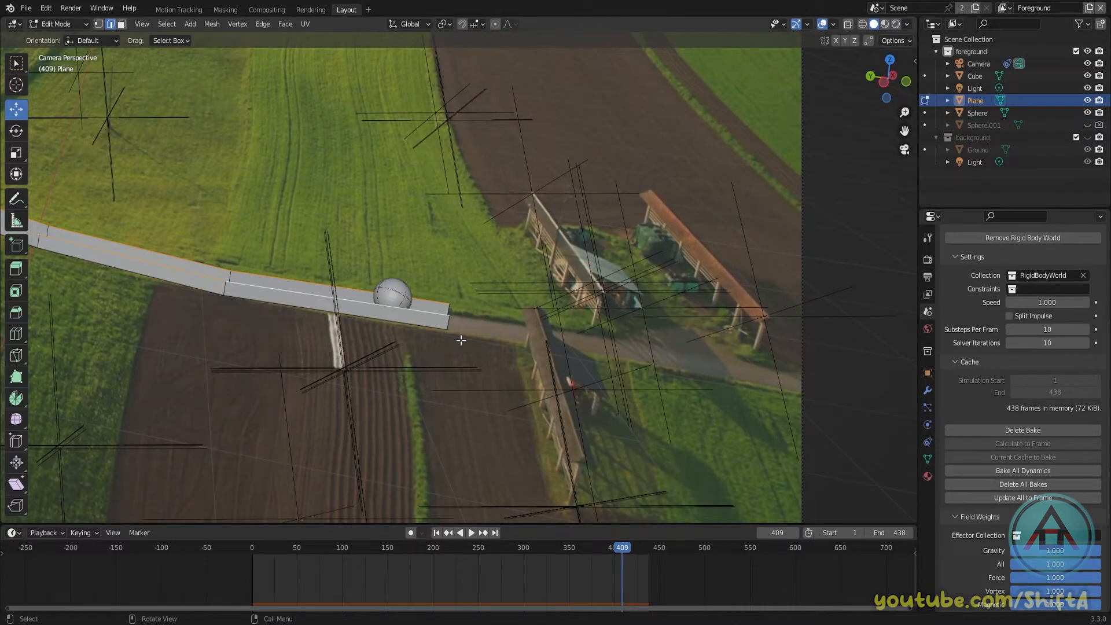
middle_click_drag(461, 341, 351, 332)
scroll(318, 296, "up", 2)
middle_click_drag(285, 260, 333, 295, "shift")
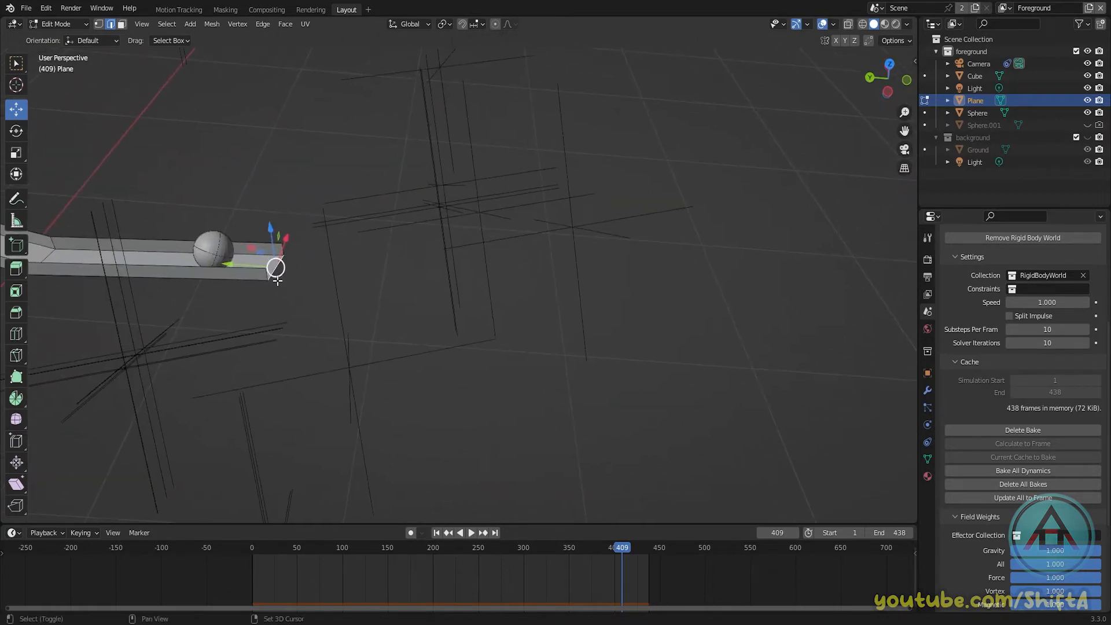
left_click(284, 251, "shift")
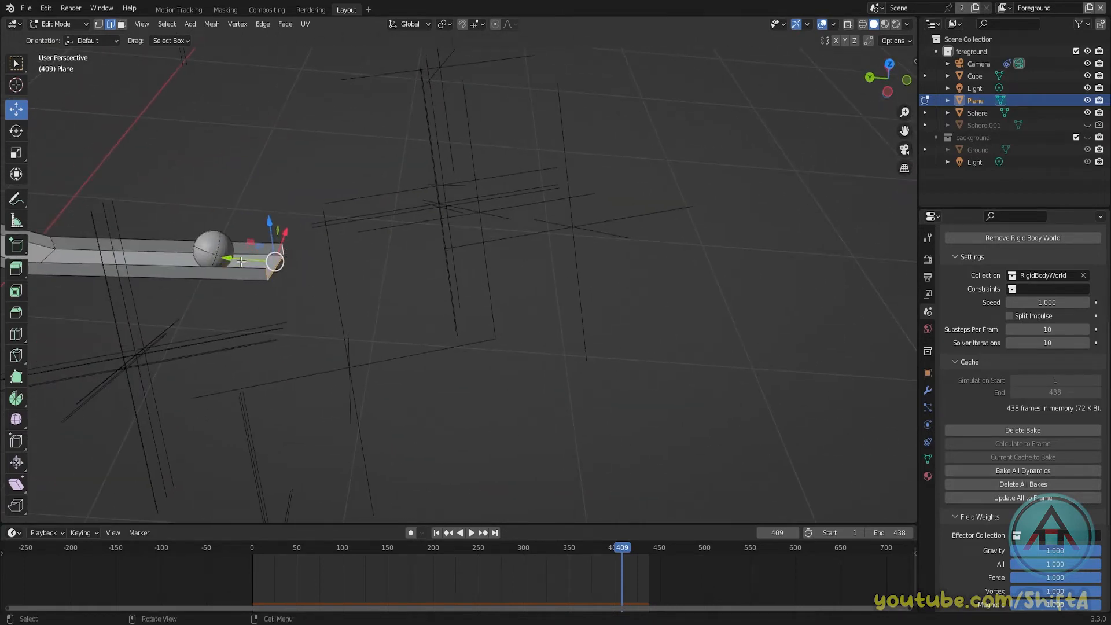
Extend the strip's far end along the Y axis in camera view to follow the road past the wooden sheds
left_click_drag(241, 261, 355, 270)
key("ctrl+z")
key("KP_0")
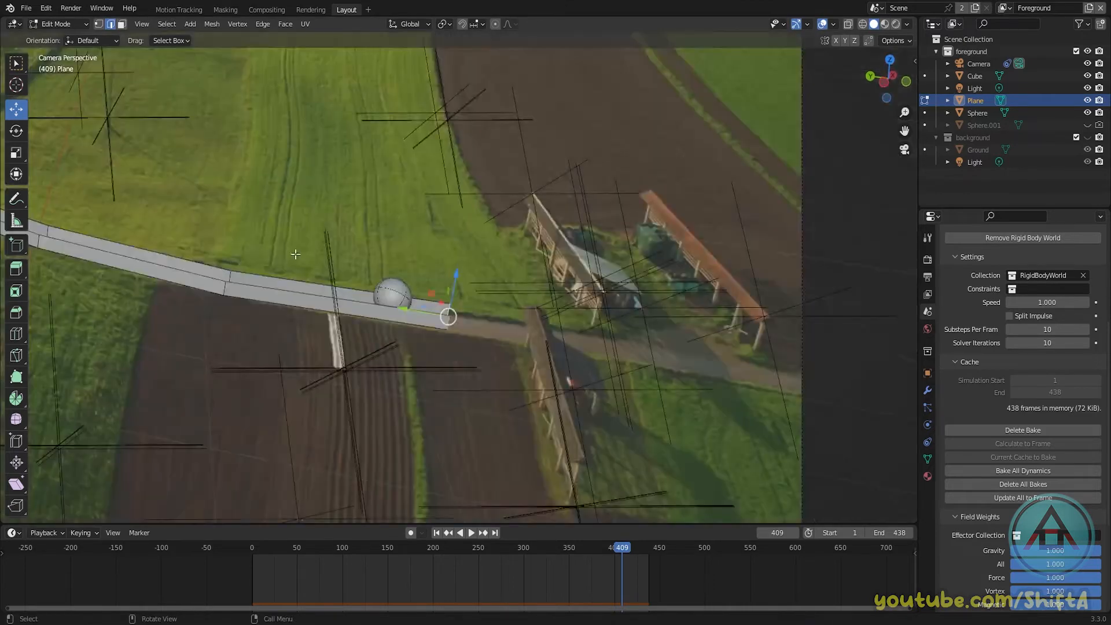
middle_click_drag(469, 356, 400, 330, "shift")
left_click_drag(340, 283, 640, 293)
scroll(444, 333, "down", 1)
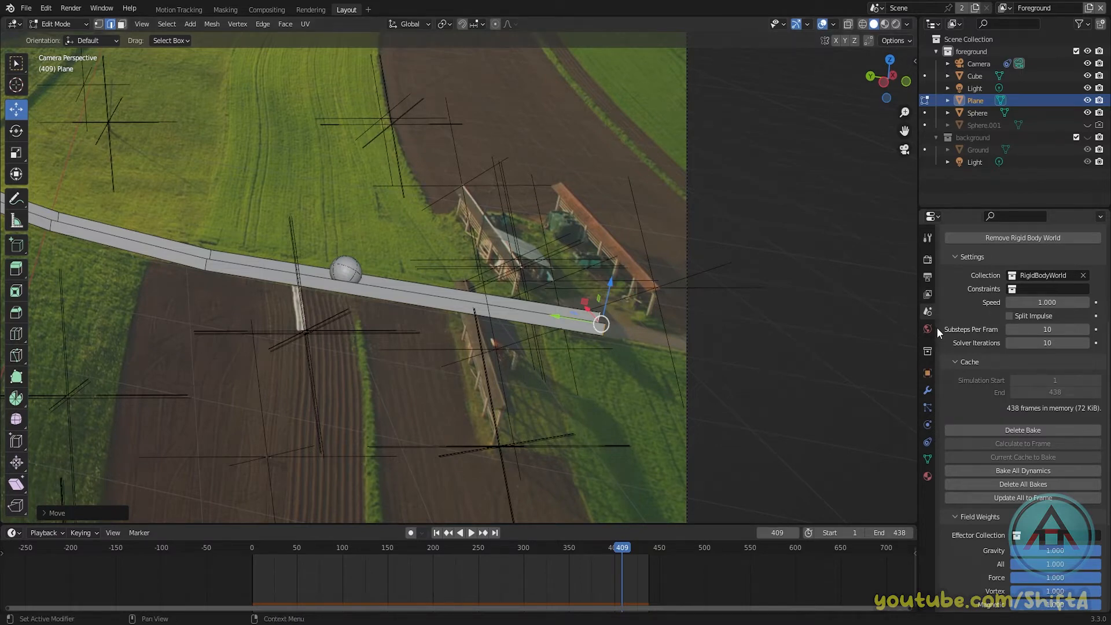
Delete the old bake, bake the simulation again, and check frame 401 through the camera
left_click(1012, 429)
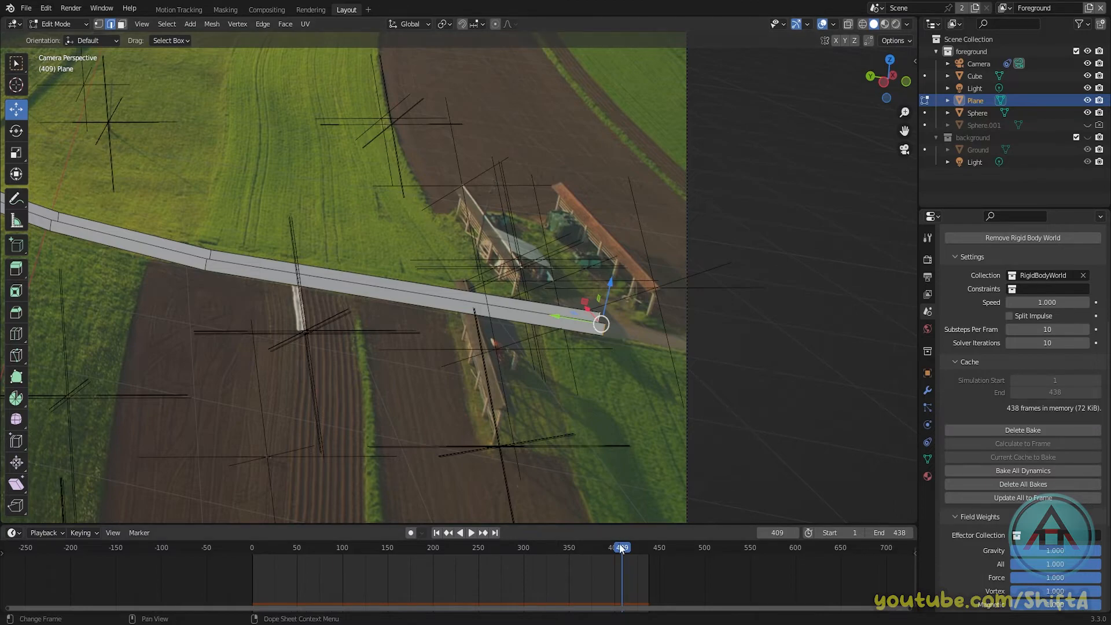
mouse_move(619, 545)
left_mouse_down()
mouse_move(526, 545)
mouse_move(636, 538)
mouse_move(588, 537)
mouse_move(615, 537)
left_mouse_up()
middle_click_drag(428, 354, 517, 354, "shift")
scroll(517, 354, "down", 3)
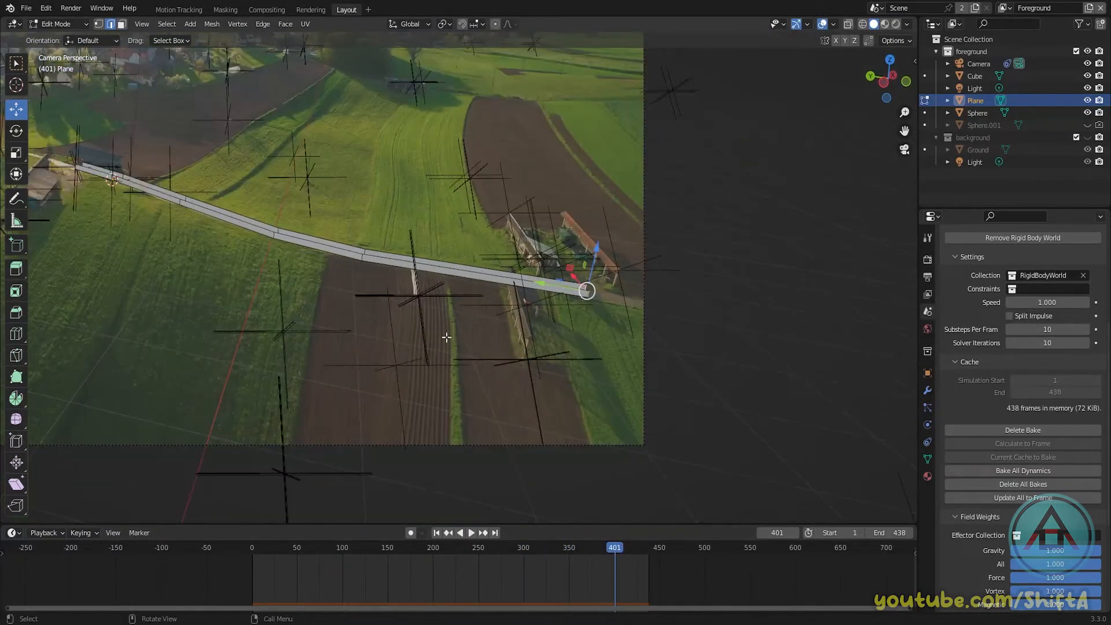
scroll(388, 331, "down", 1)
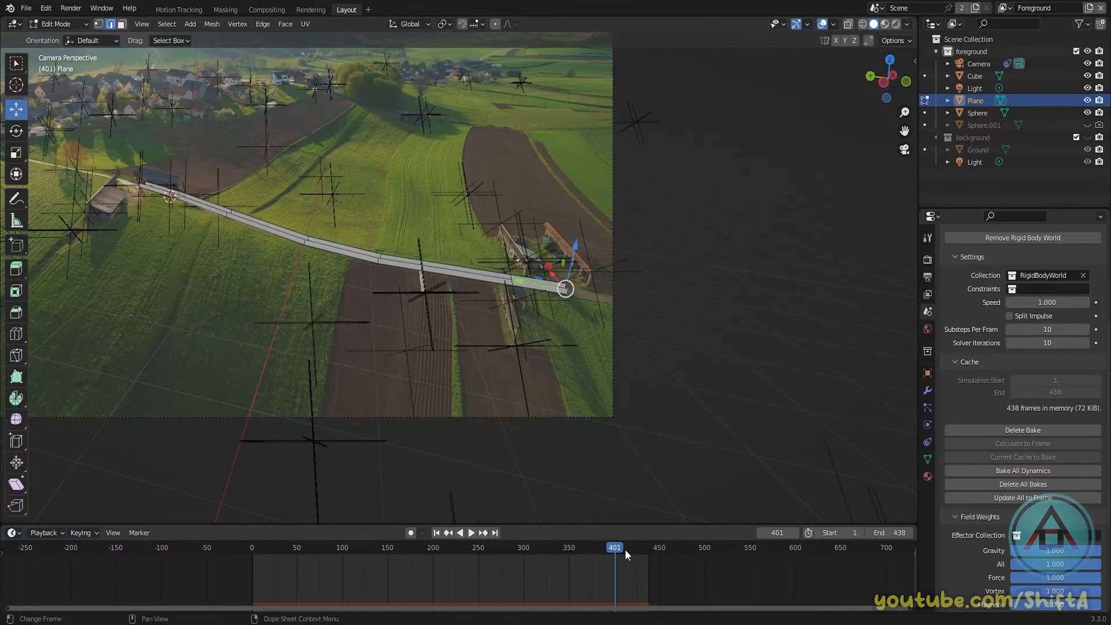
Scrub through the bake in perspective, and examine the sphere's path against the strip at frames 268 and 206
left_click_drag(624, 549, 280, 542)
middle_click_drag(546, 352, 575, 366)
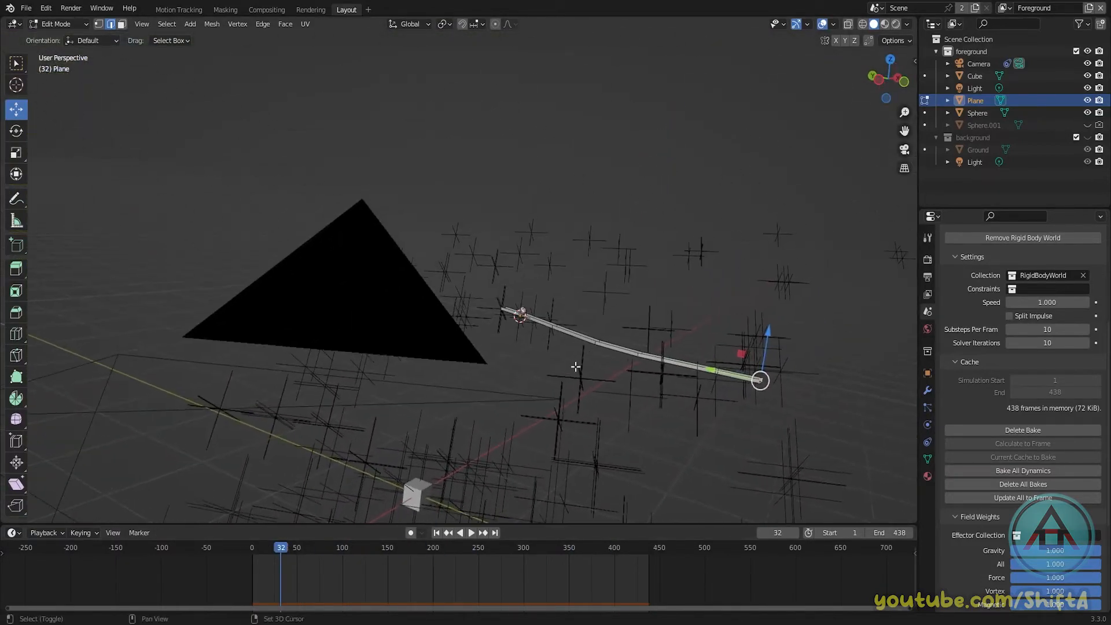
left_click_drag(291, 546, 494, 546)
middle_click_drag(642, 370, 653, 334)
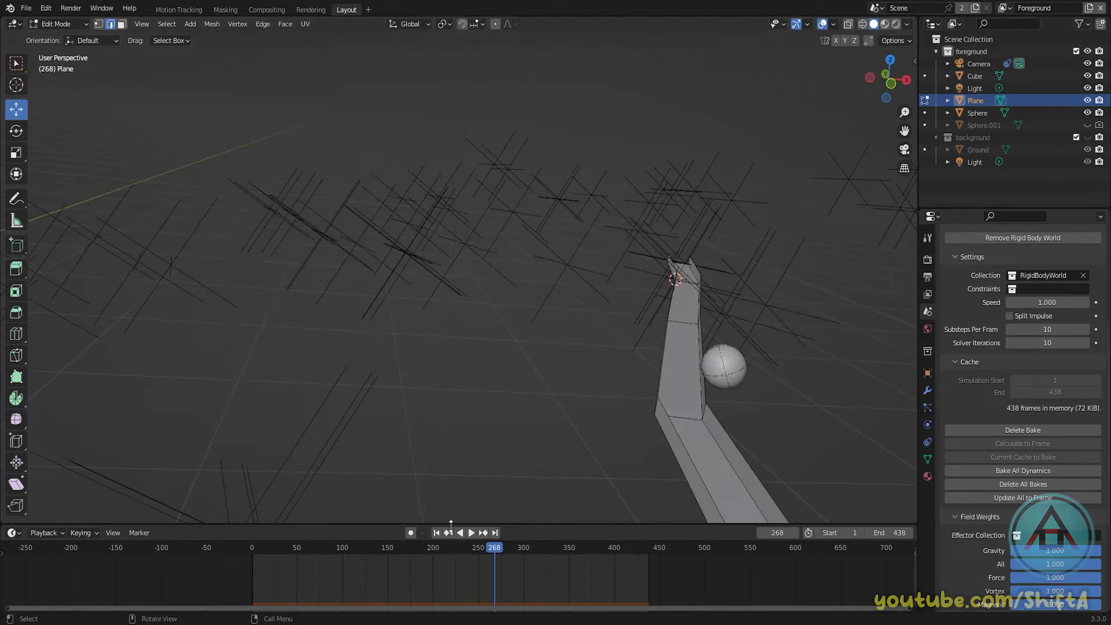
left_click_drag(492, 546, 438, 547)
middle_click_drag(642, 428, 476, 348)
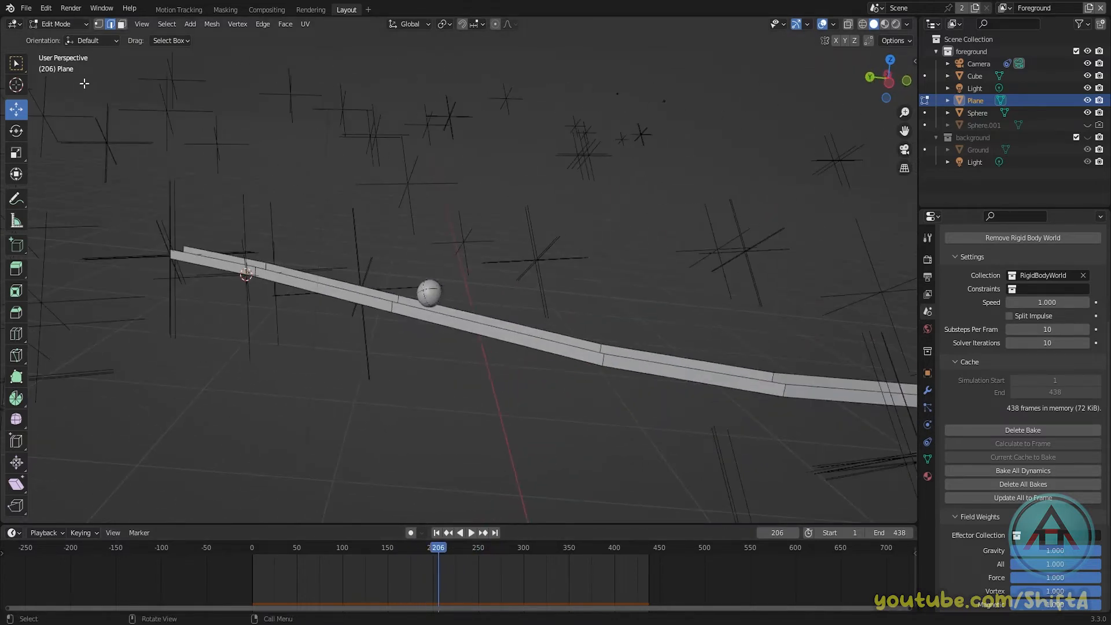
Leave Edit Mode and review the road plane's rigid body type and collision shape settings
key("Tab")
middle_click_drag(370, 272, 349, 299)
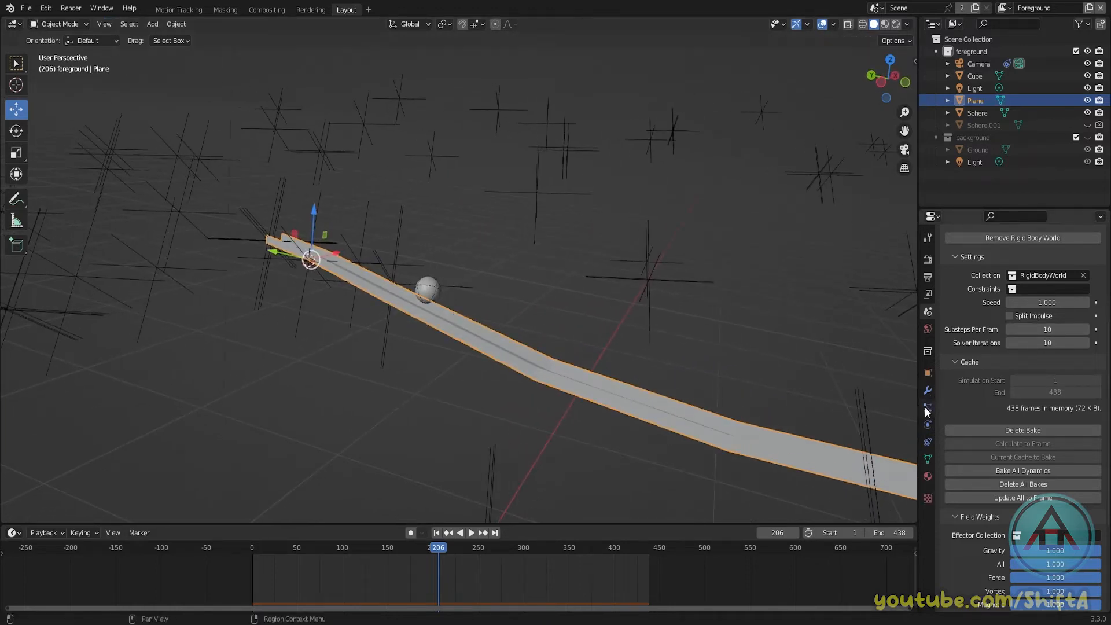
left_click(927, 422)
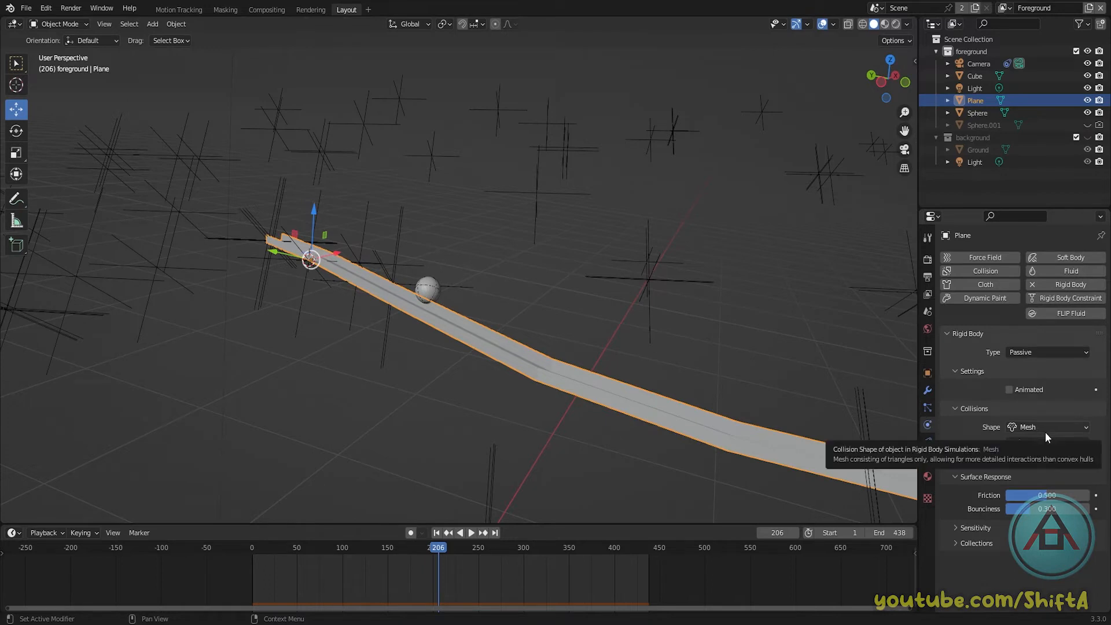
Return to frame 1, delete the existing rigid body bake, and bake frames 1 to 438 again
left_click(436, 533)
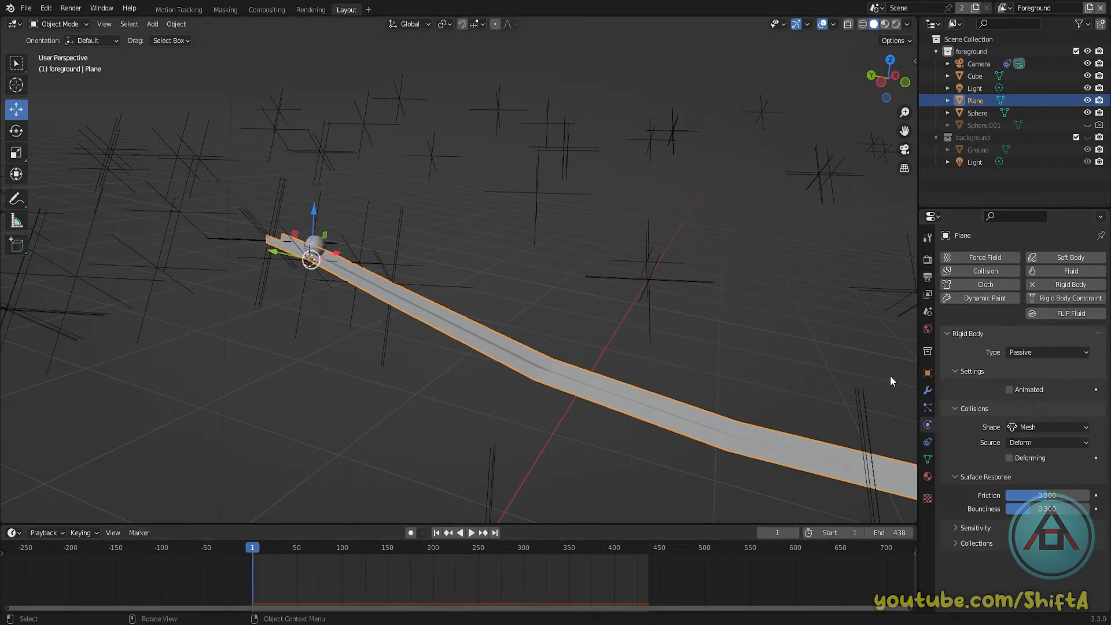
left_click(927, 313)
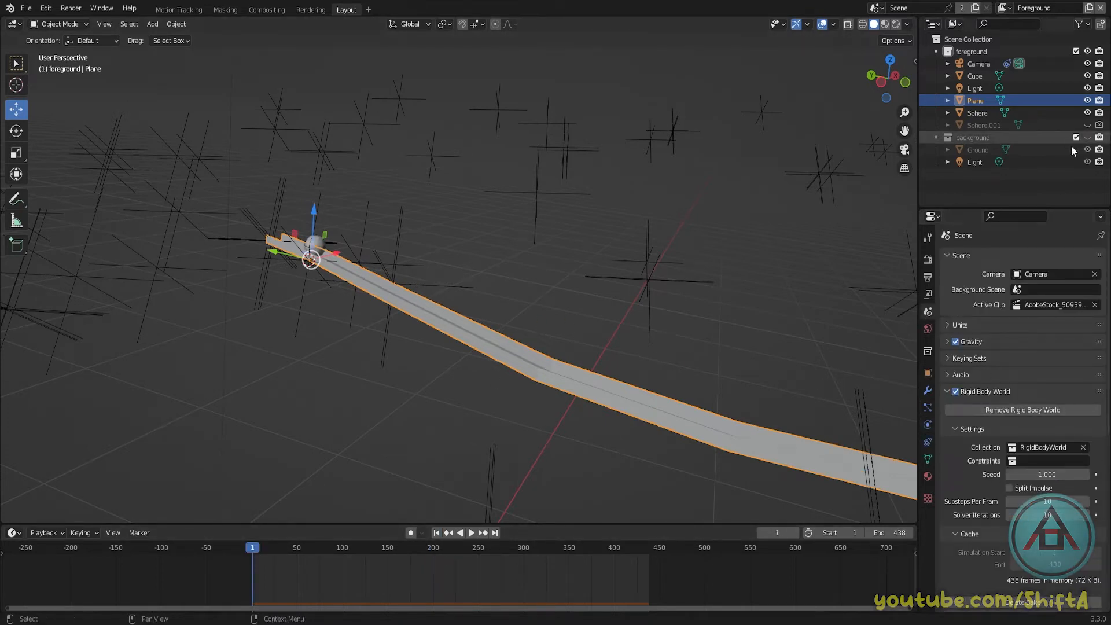
scroll(1045, 465, "down", 2)
scroll(1046, 464, "down", 2)
left_click(1026, 505)
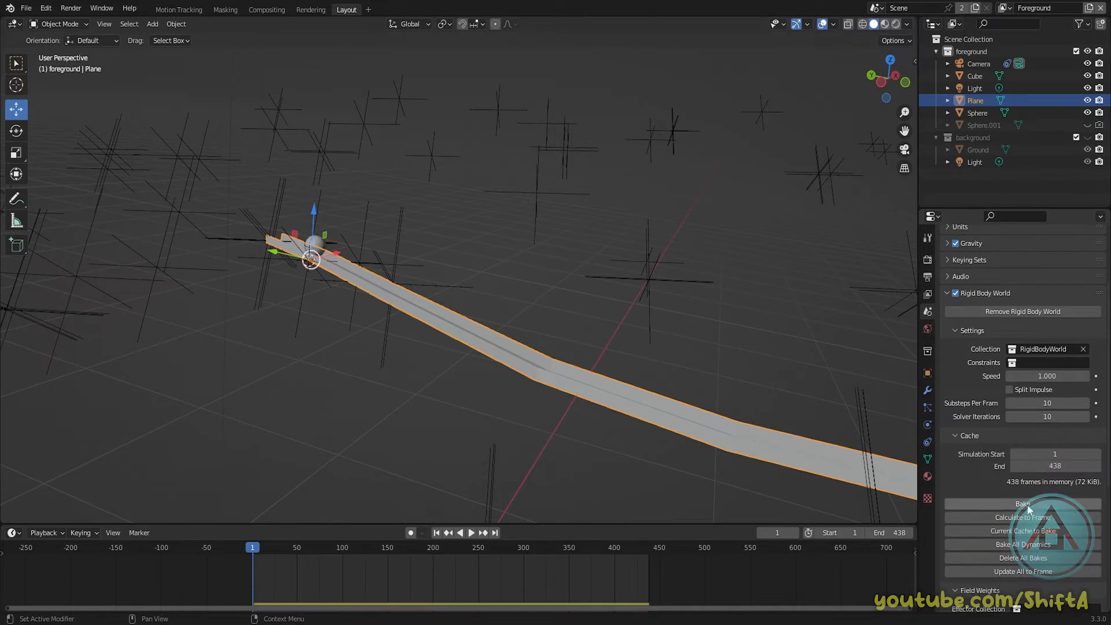
left_click(1026, 504)
Scrub the new bake in perspective and through the camera to check the roll along the extended strip, stopping at frame 311
middle_click_drag(711, 448, 488, 415, "shift")
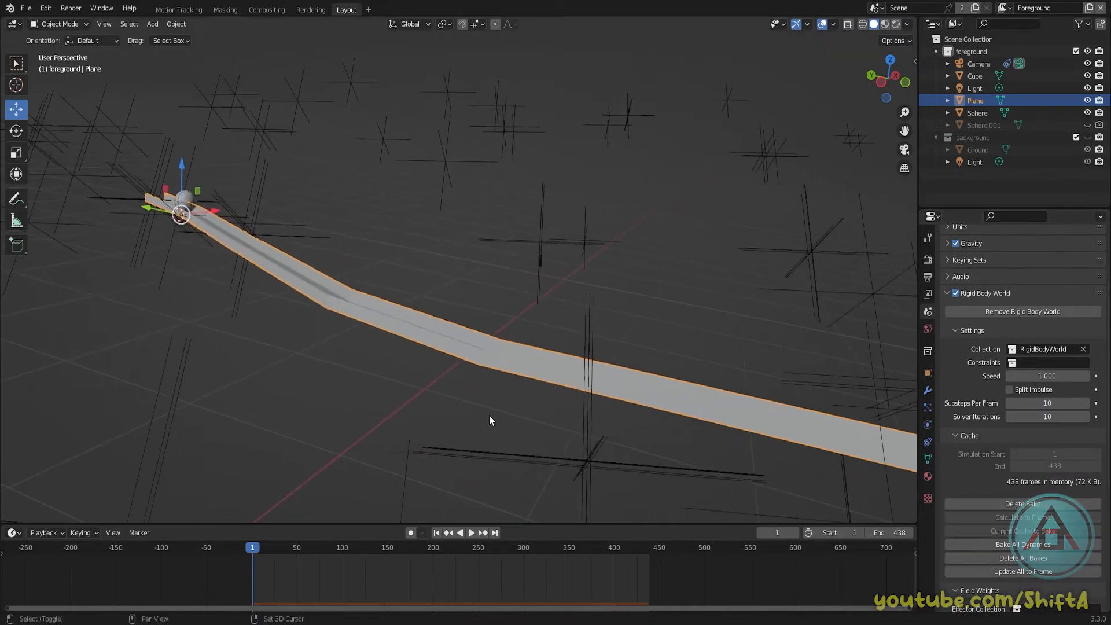
left_click_drag(252, 548, 577, 555)
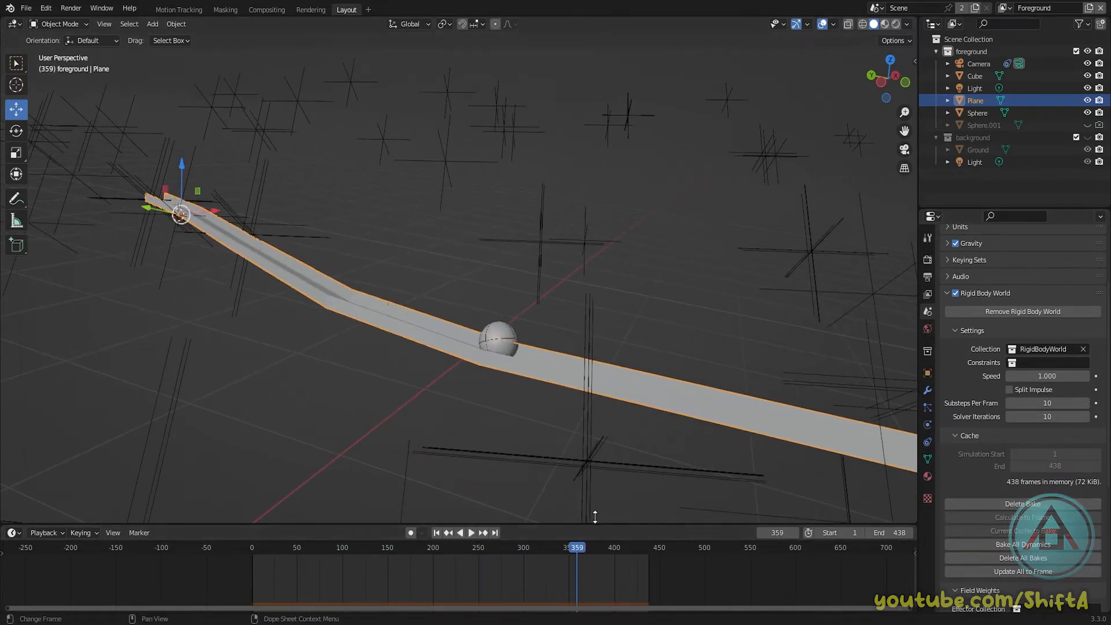
middle_click_drag(665, 463, 449, 354, "shift")
scroll(449, 354, "down", 3)
left_click_drag(578, 551, 611, 552)
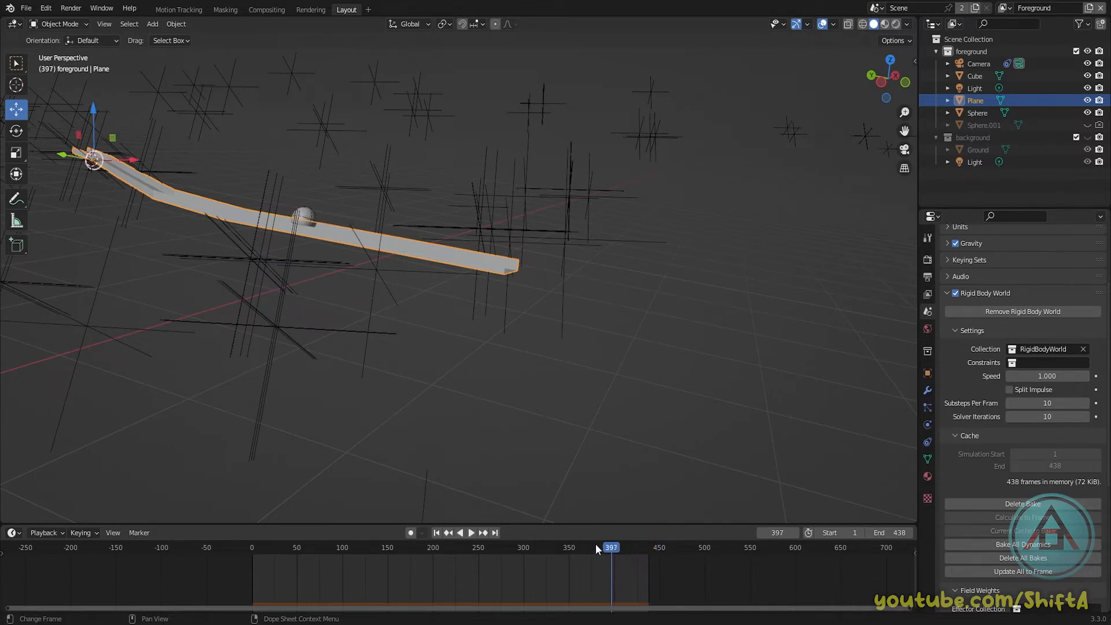
key("KP_0")
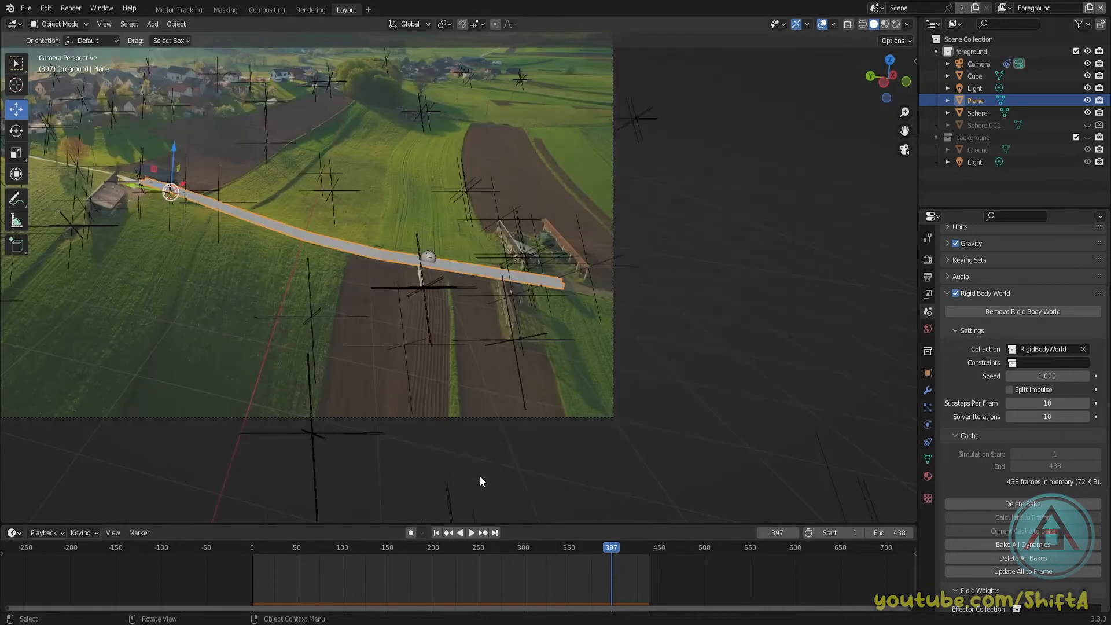
left_click_drag(610, 546, 649, 546)
left_click_drag(646, 546, 537, 534)
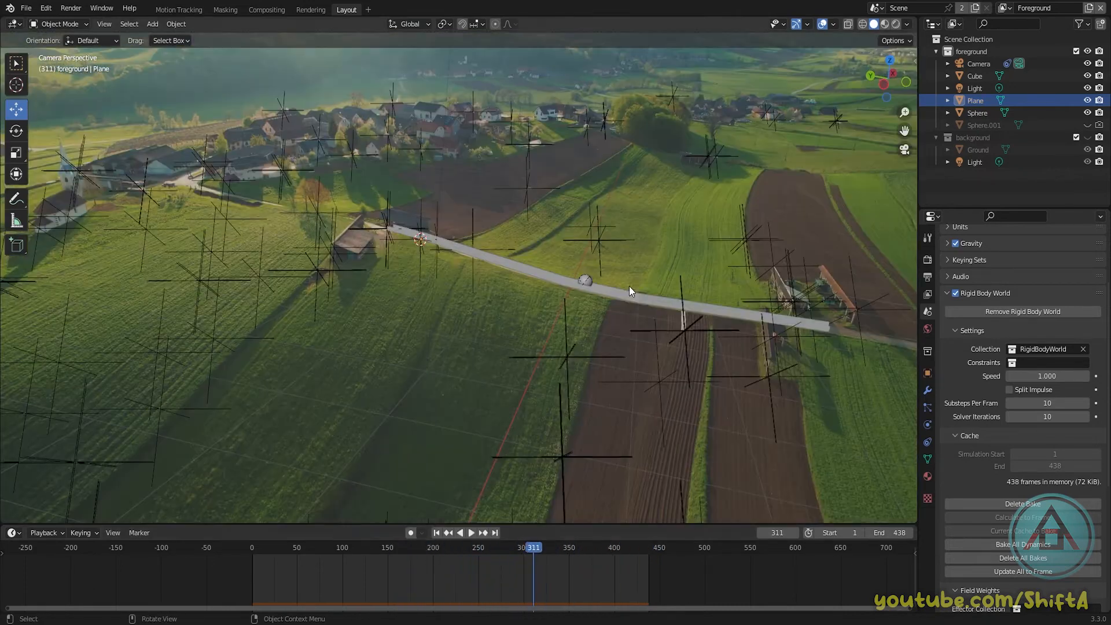
Rename the road strip object to plane.road and duplicate it in place
left_click(1021, 104)
scroll(546, 285, "up", 4)
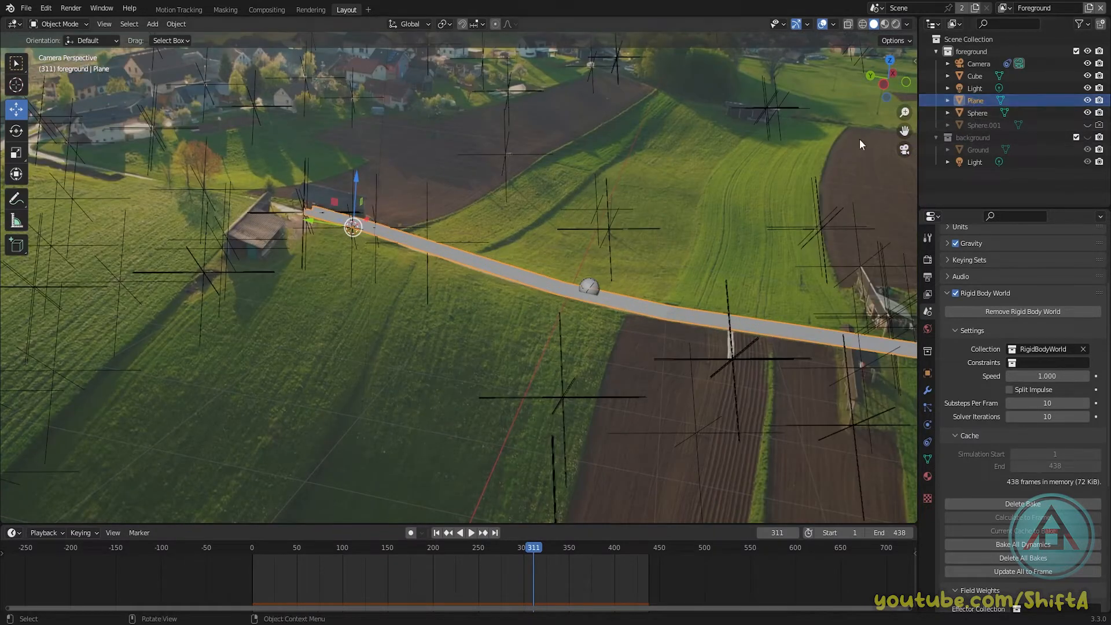
double_click(974, 99)
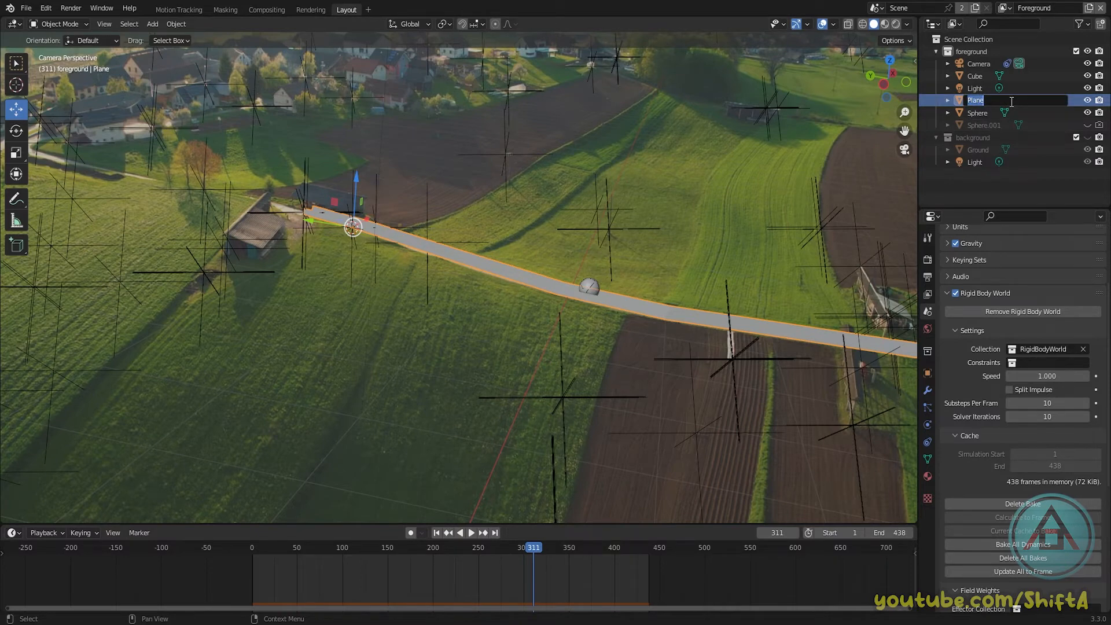
type("pla")
key("Return")
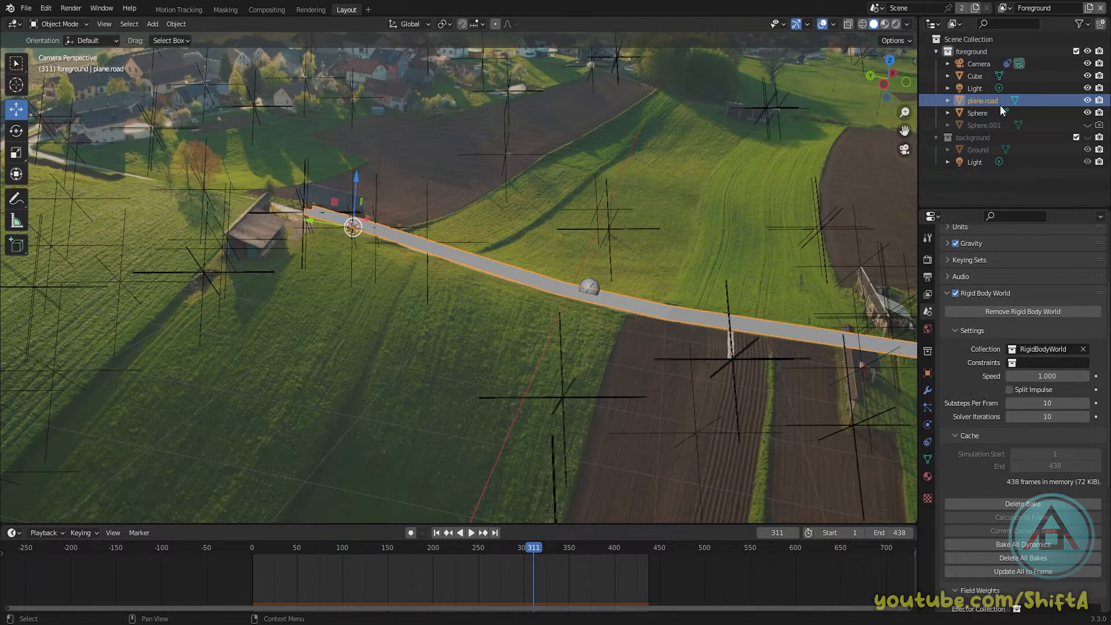
key("shift+d")
right_click(577, 261)
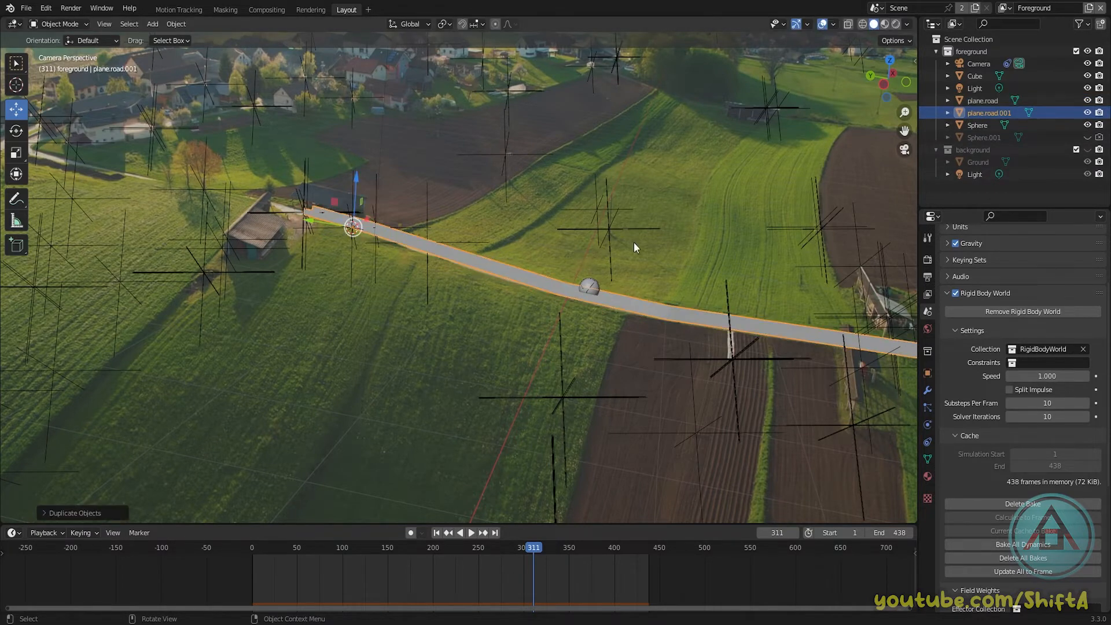
Move the plane.road.001 duplicate into a new collection named backup and exclude that collection from the view layer
key("m")
left_click(1001, 117)
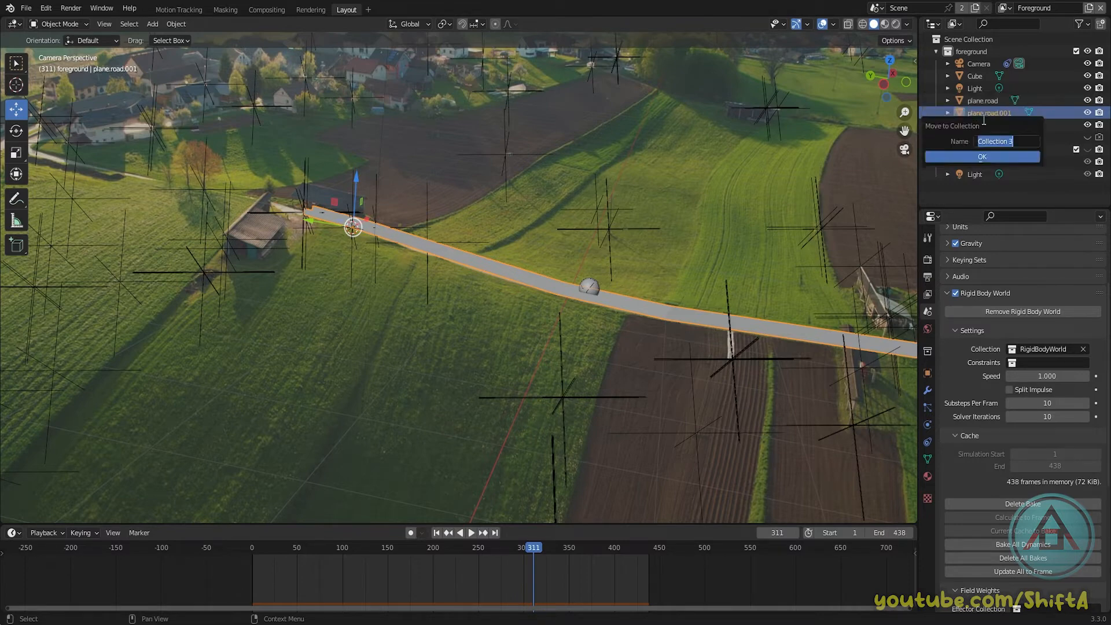
type("backup")
key("Return")
left_click(987, 155)
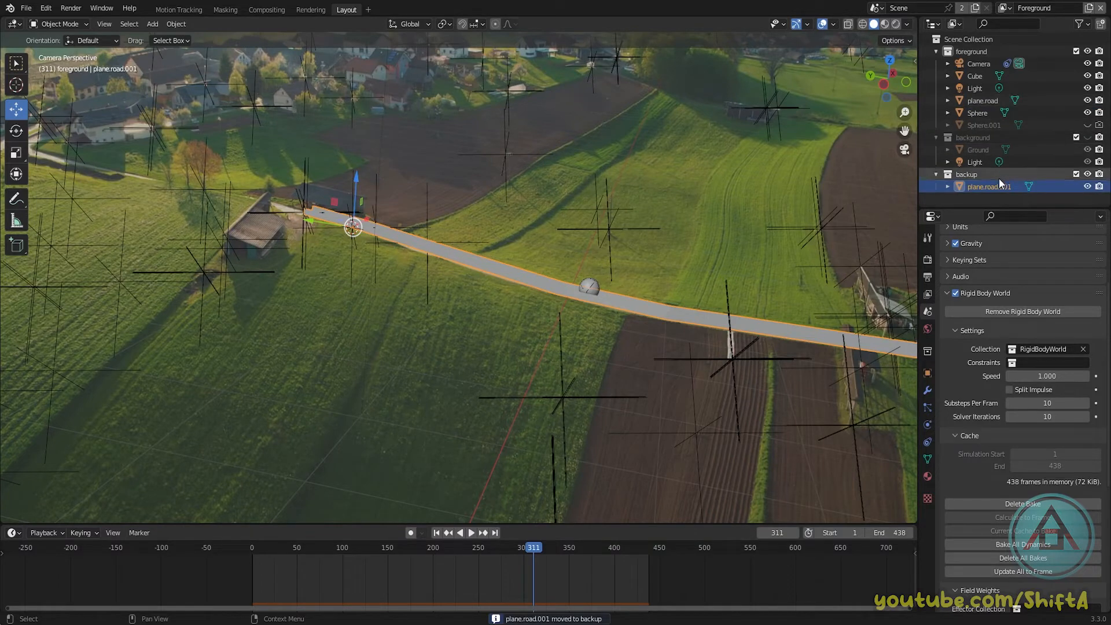
left_click(1076, 174)
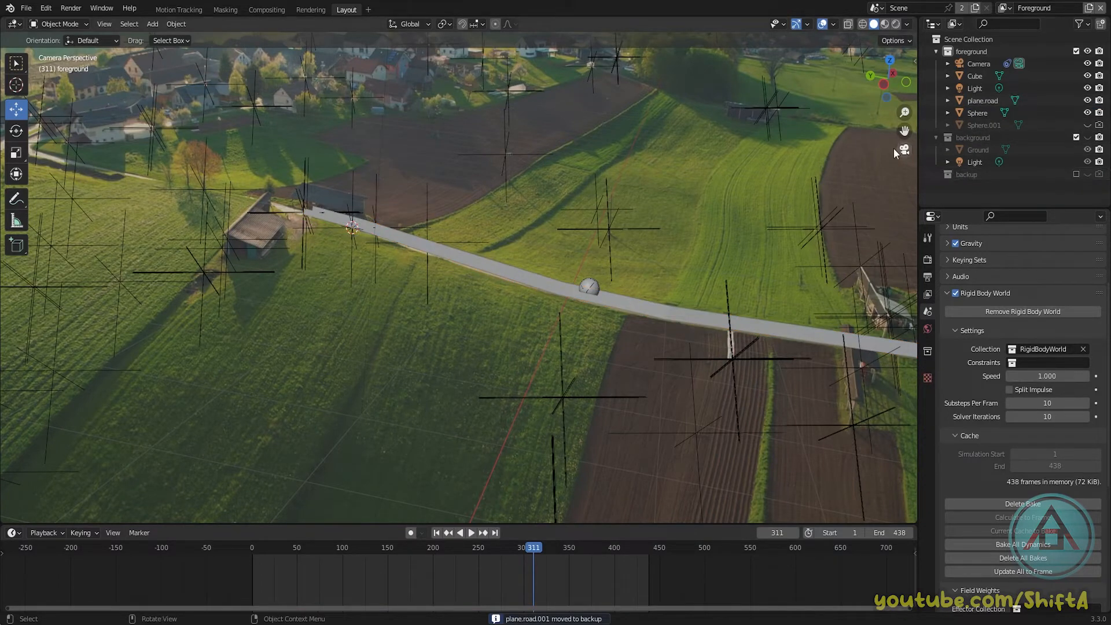
Select the side-wall faces along both sides of plane.road in Edit Mode and delete them, keeping only the flat road surface
left_click(983, 100)
key("Tab")
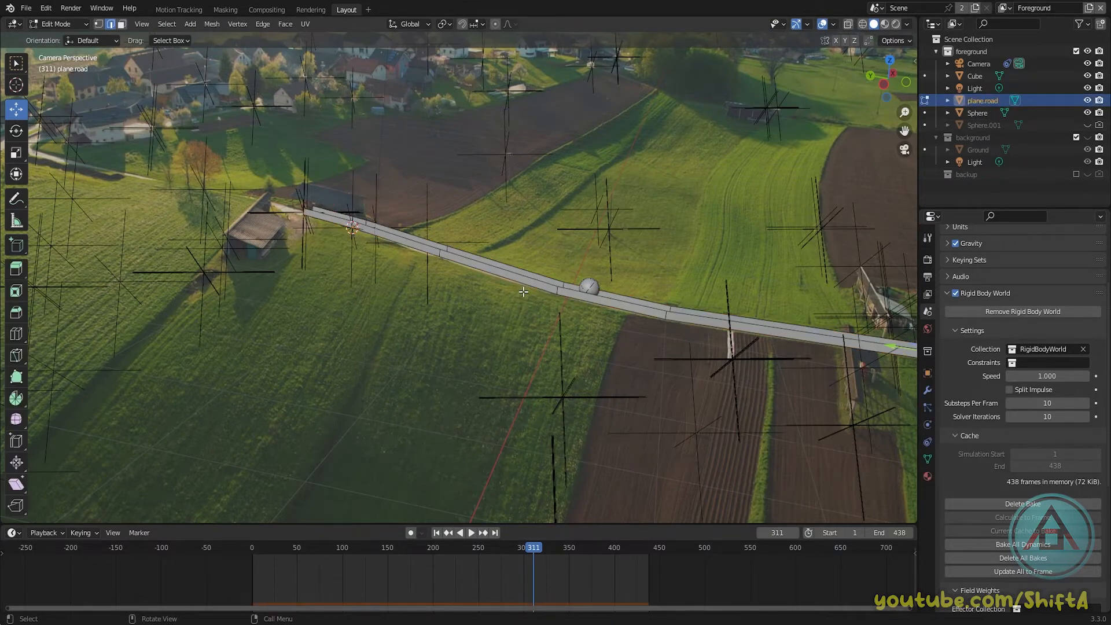
scroll(524, 292, "up", 2)
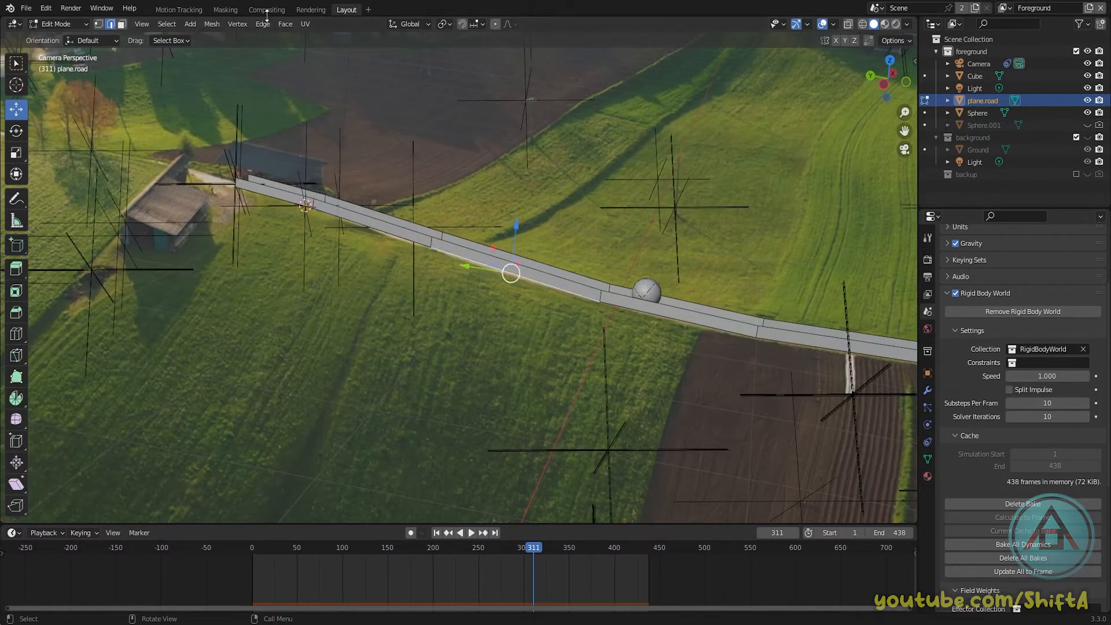
left_click(122, 24)
left_click(273, 192, "shift")
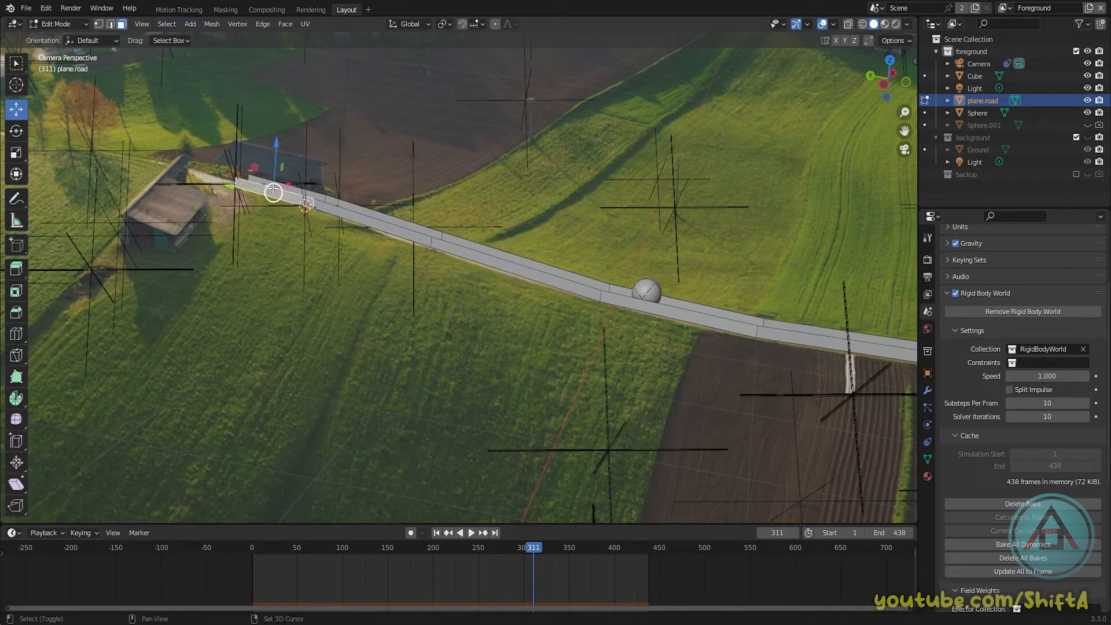
left_click(321, 198, "shift")
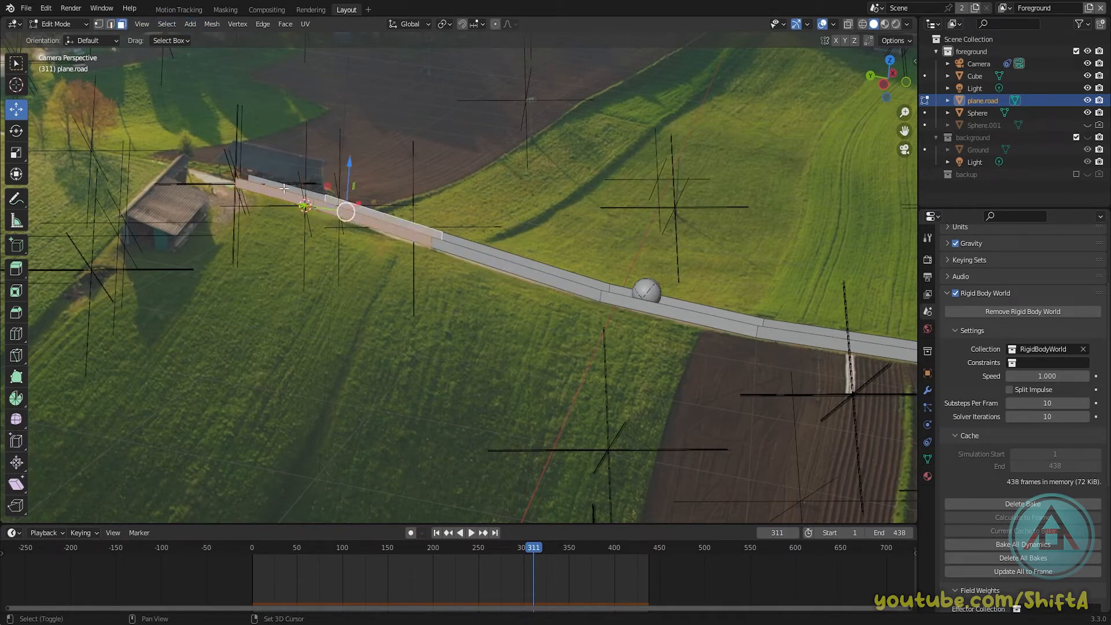
left_click(520, 265, "shift")
left_click(698, 313, "shift")
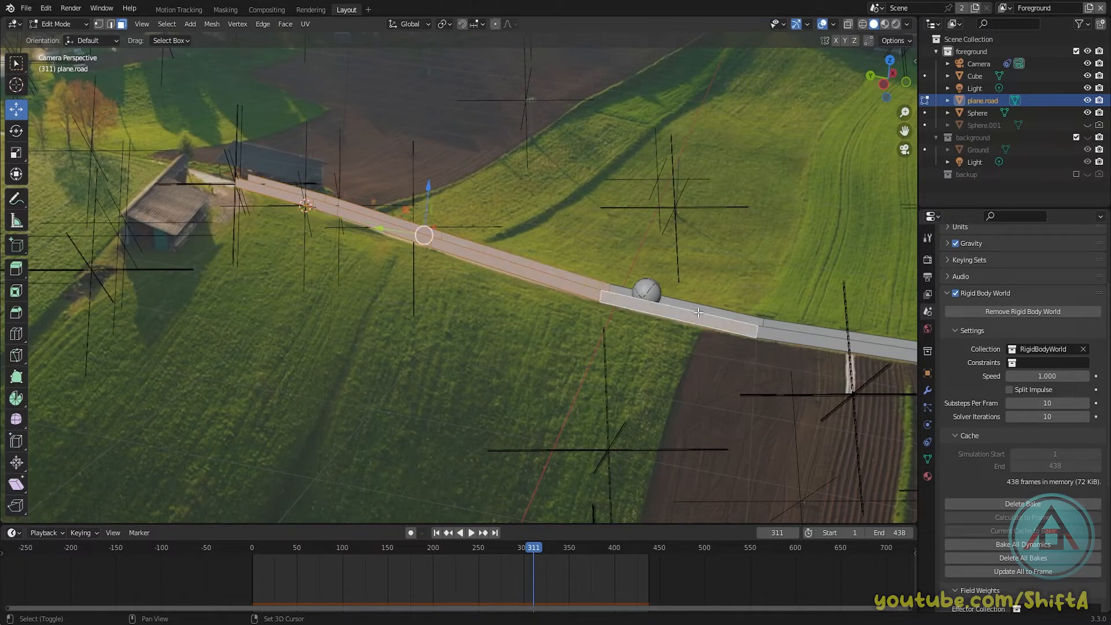
middle_click_drag(698, 312, 361, 305, "shift")
left_click(383, 272, "shift")
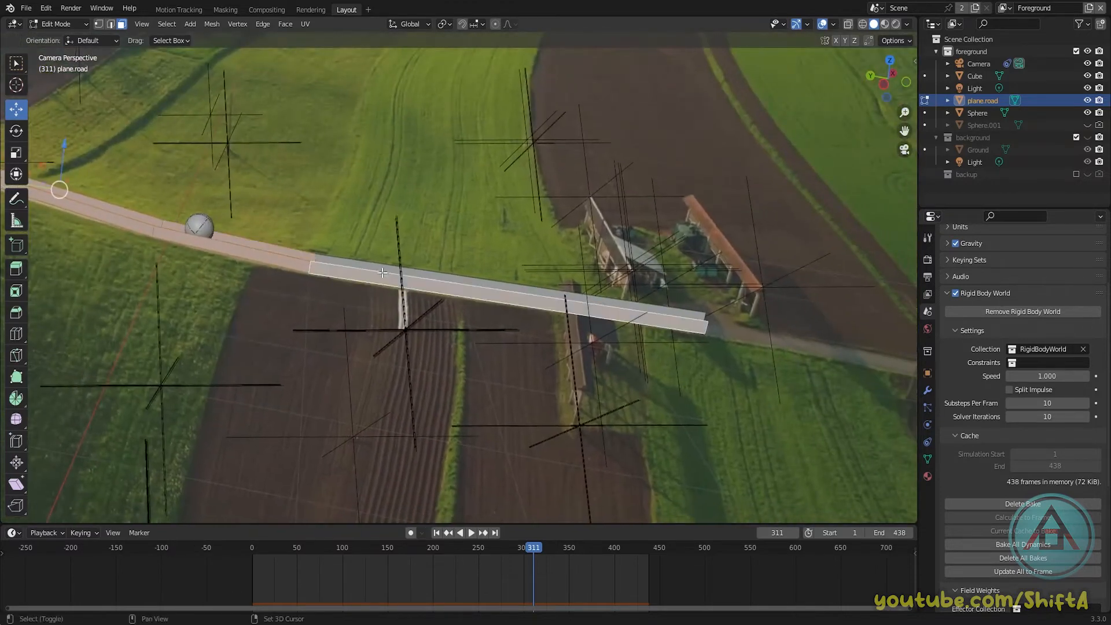
left_click(383, 266, "shift")
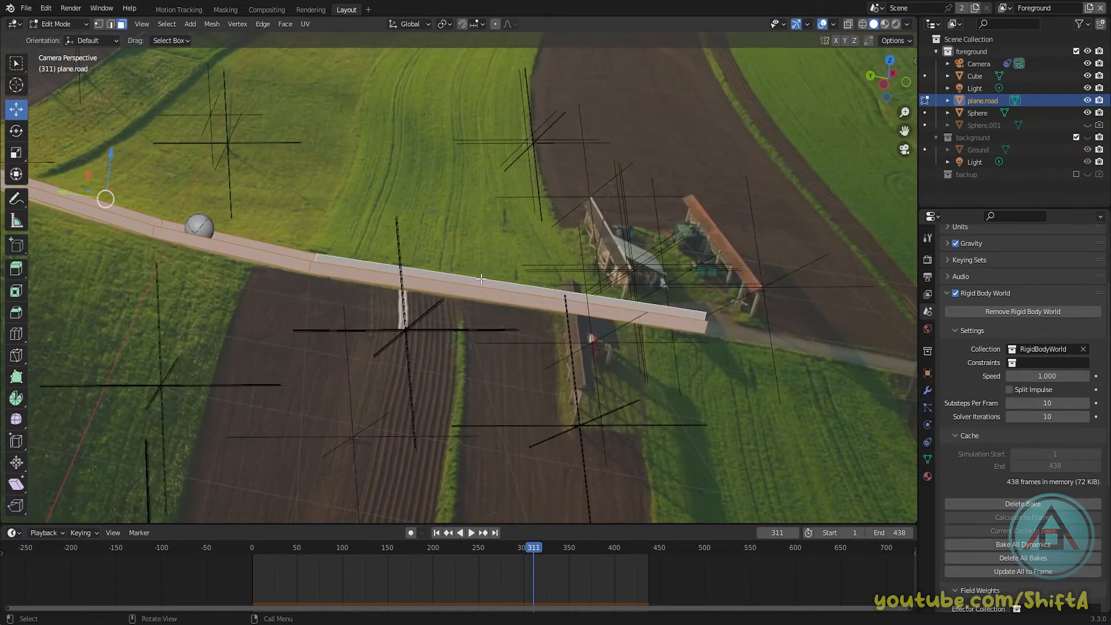
middle_click_drag(481, 279, 433, 311)
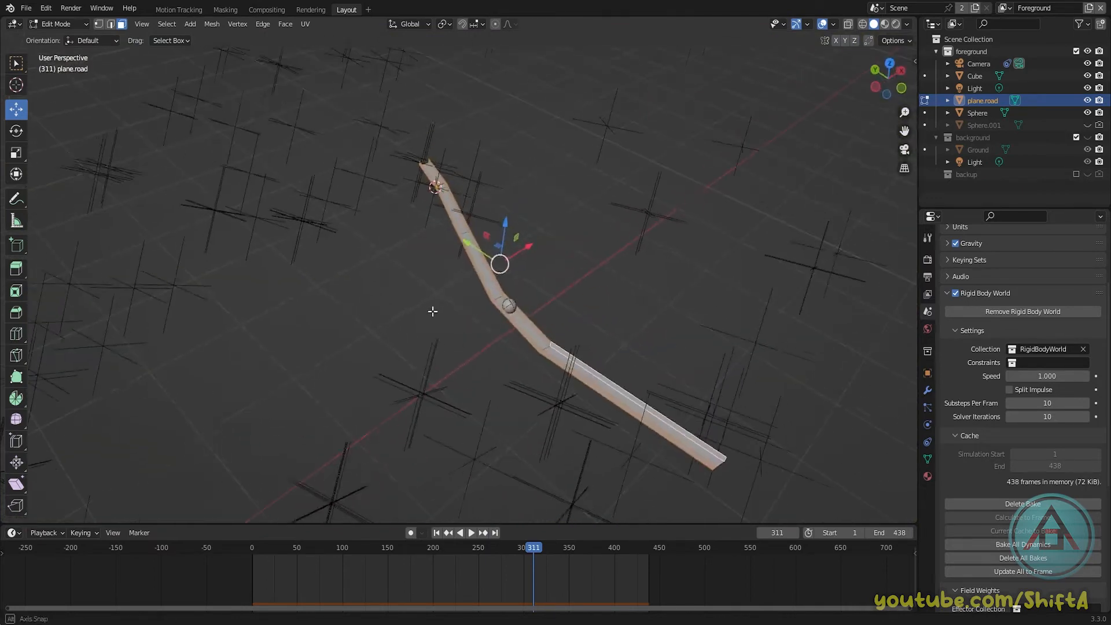
scroll(516, 285, "up", 3)
key("x")
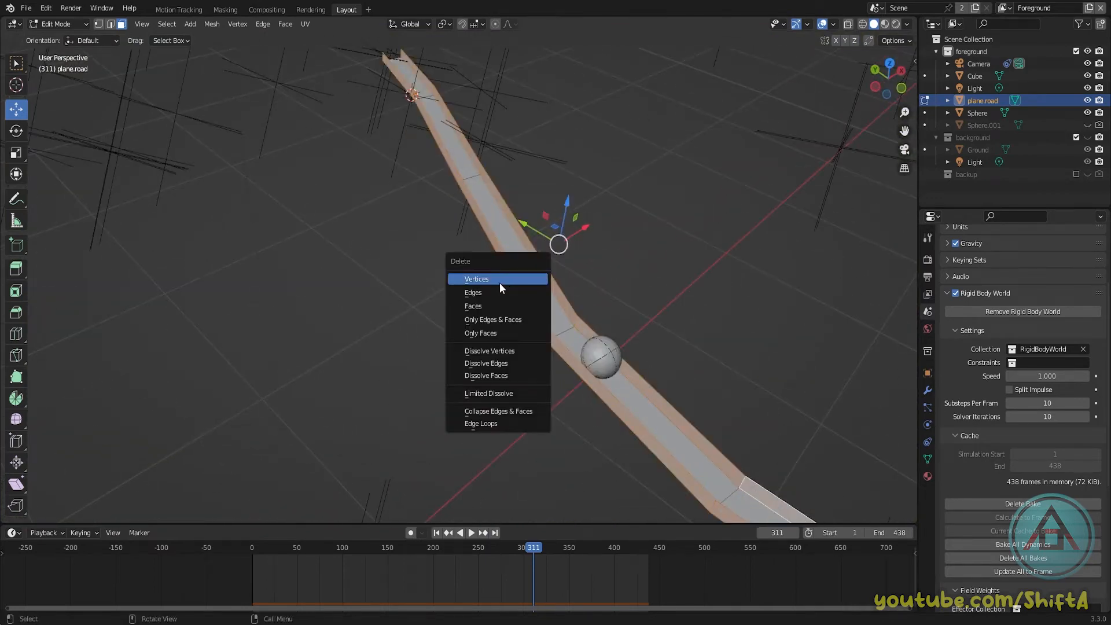
left_click(490, 306)
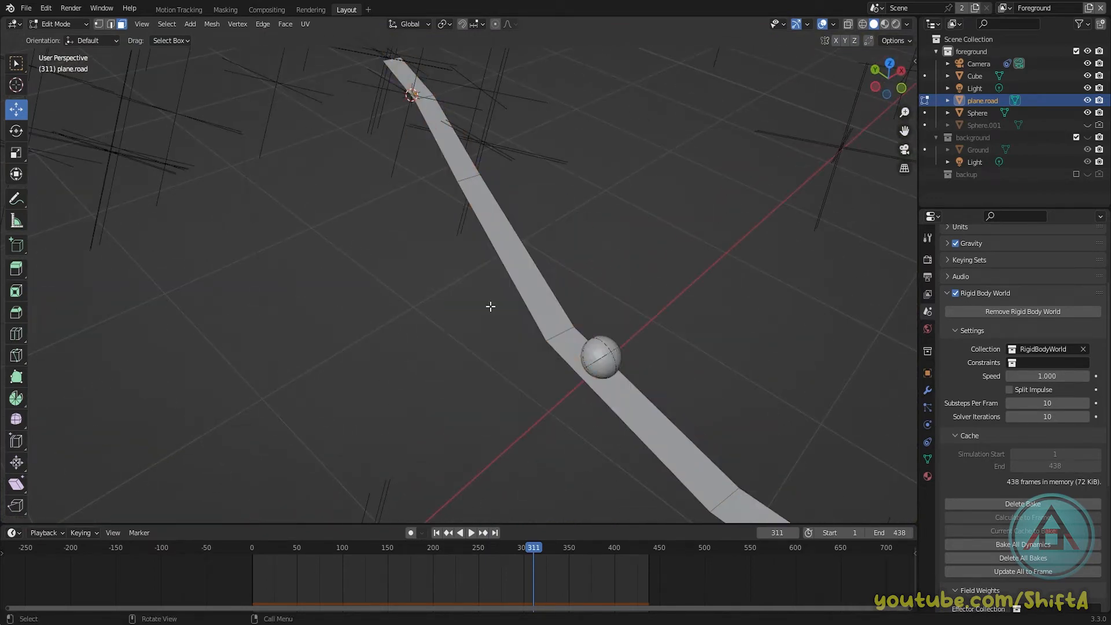
Select the chain of edges along the strip's near side and move it outward along the global X axis to widen the road
mouse_move(505, 295)
middle_mouse_down()
mouse_move(523, 266)
mouse_move(456, 296)
mouse_move(511, 281)
middle_mouse_up()
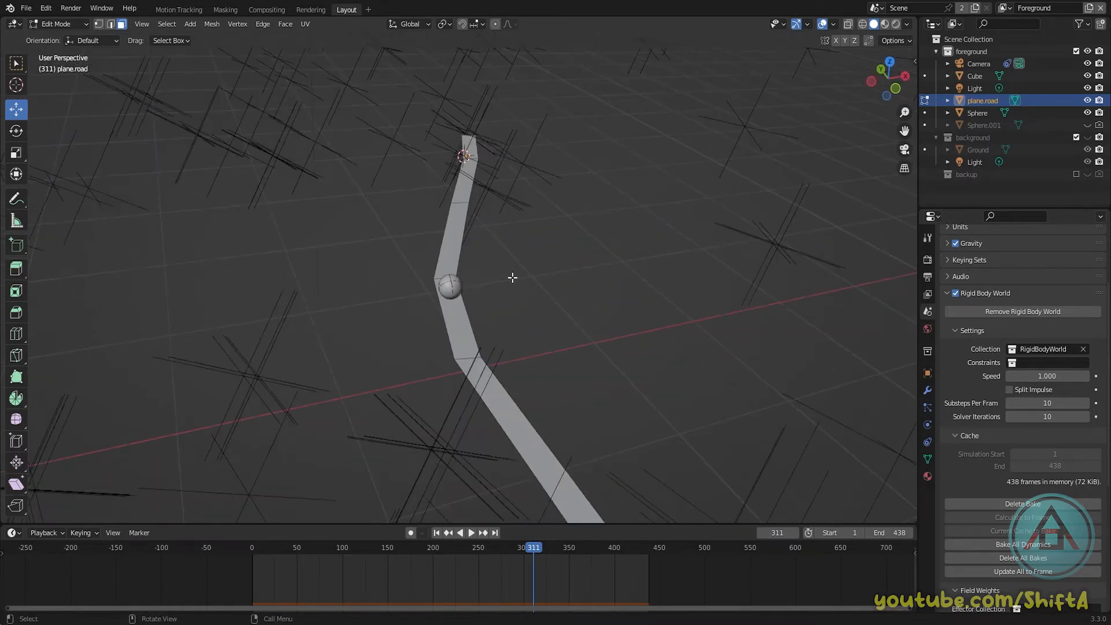
key("KP_0")
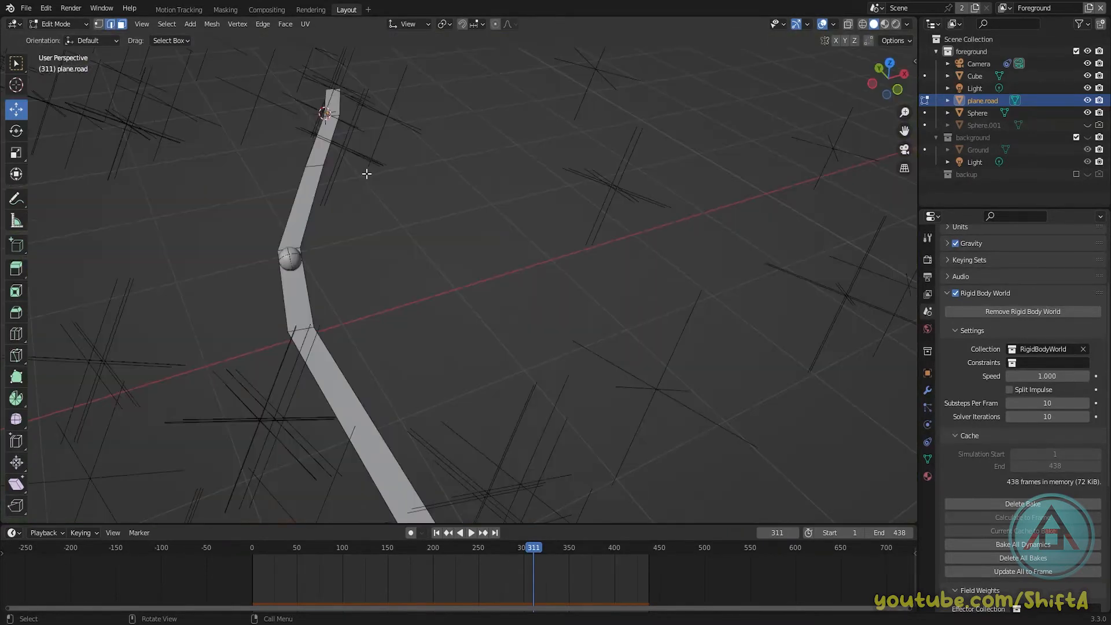
mouse_move(366, 174)
middle_mouse_down()
mouse_move(393, 159)
mouse_move(382, 165)
middle_mouse_up()
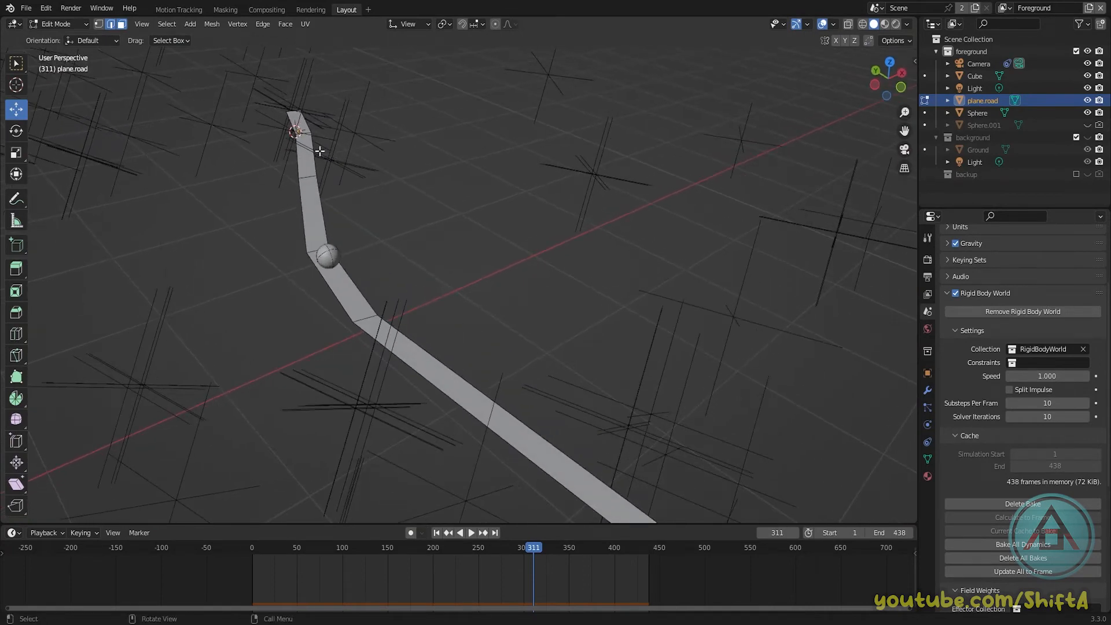
left_click(296, 152)
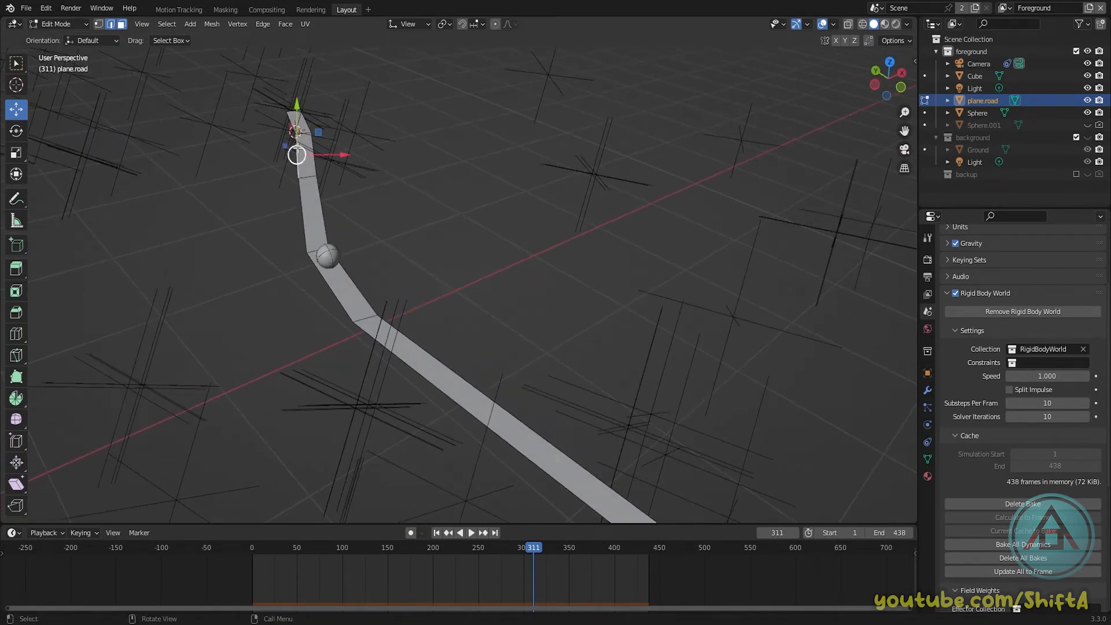
left_click(113, 25)
left_click(295, 126, "shift")
left_click(298, 163, "shift")
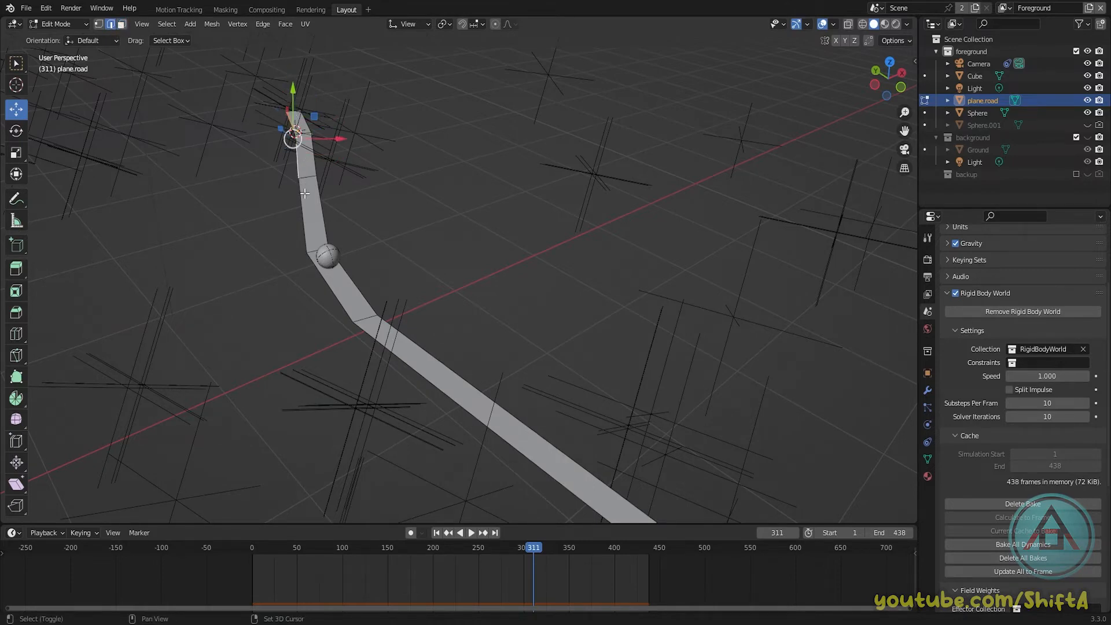
left_click(305, 199, "shift")
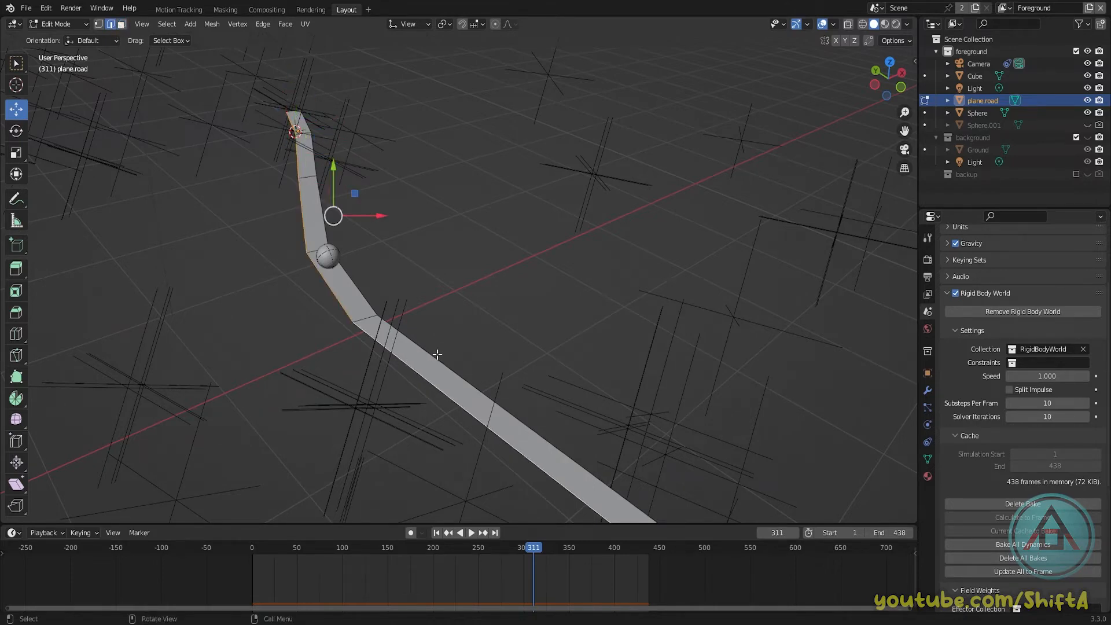
scroll(405, 357, "down", 4)
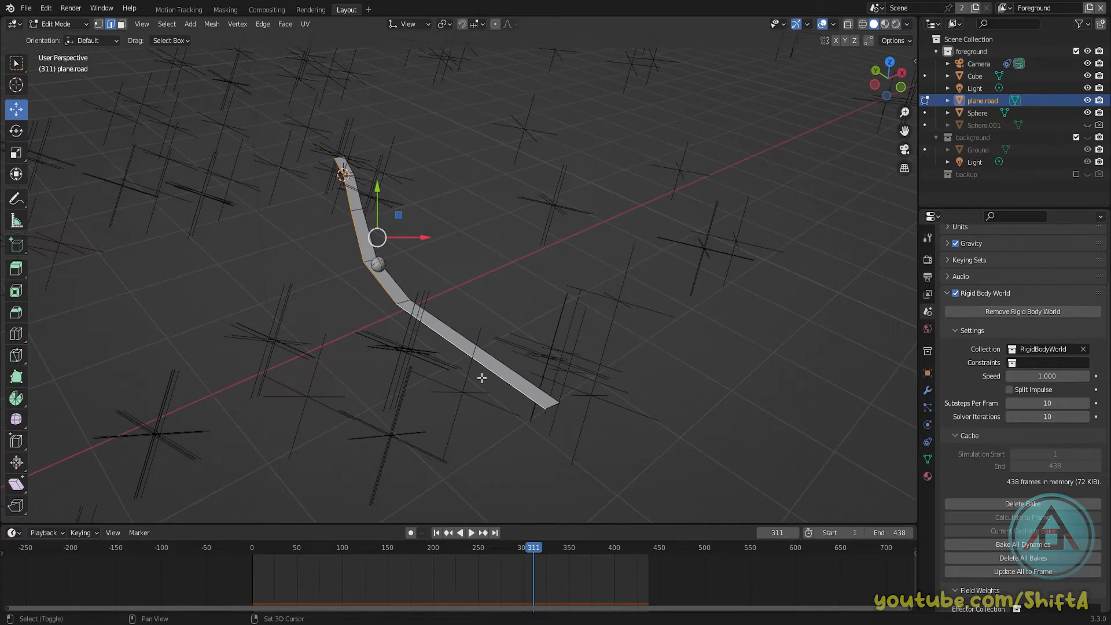
left_click(410, 24)
left_click(399, 56)
middle_click_drag(386, 185, 370, 208)
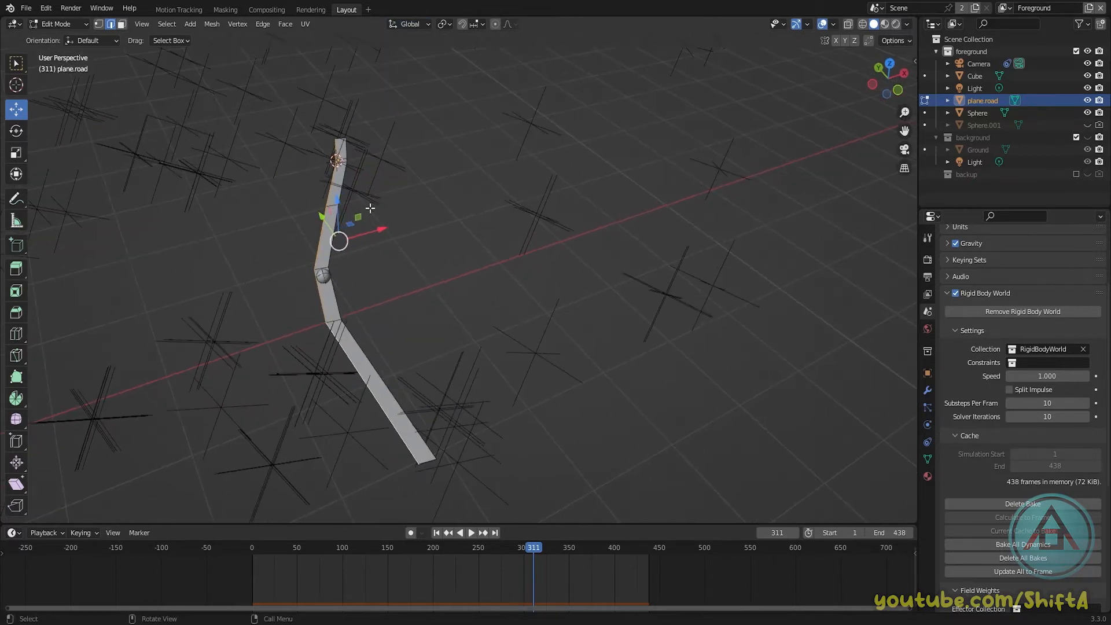
left_click_drag(373, 232, 345, 233)
key("KP_0")
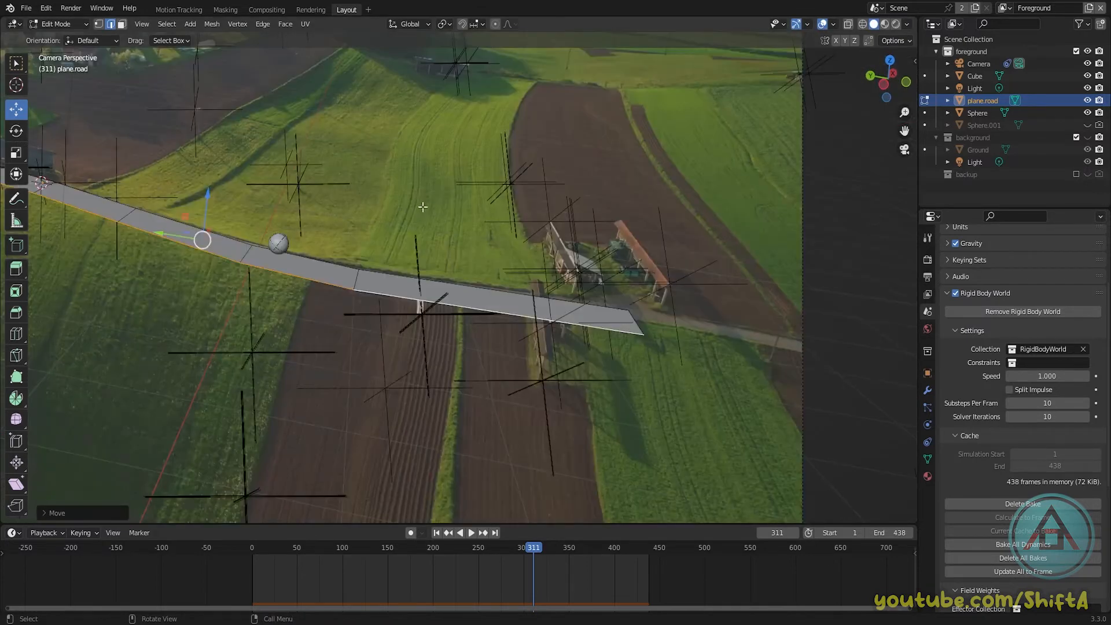
Lower the near-side edges slightly along the Z axis in the camera view and clear the selection
scroll(439, 180, "up", 3)
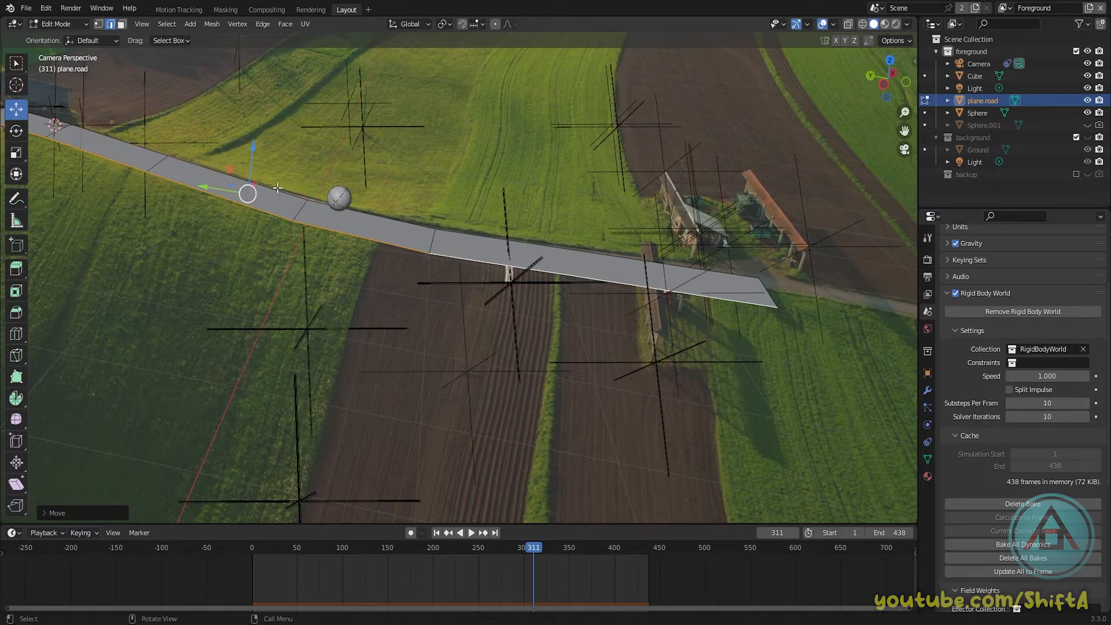
left_click_drag(252, 180, 251, 190)
left_click(570, 152)
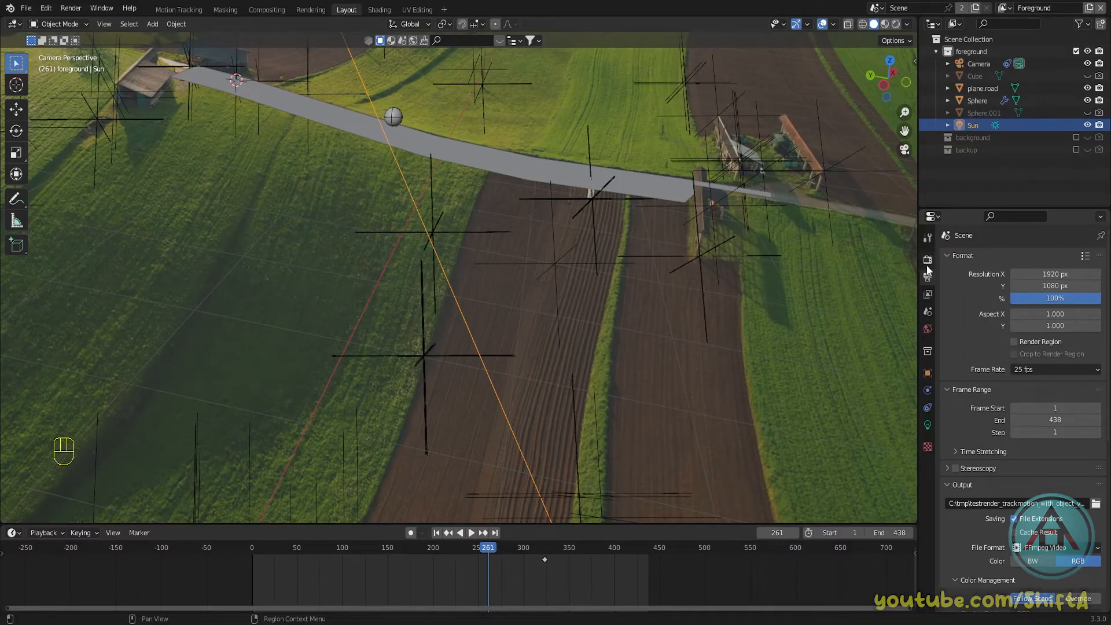
Review the Eevee render settings, including Film transparency, and add the general Shading workspace
left_click(928, 259)
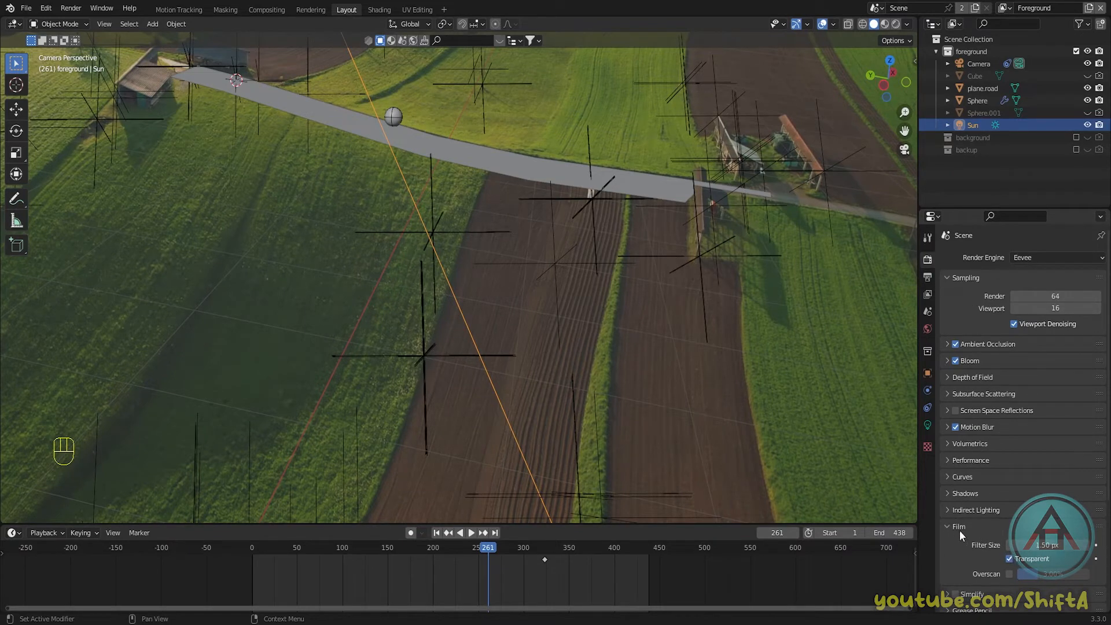
left_click(379, 9)
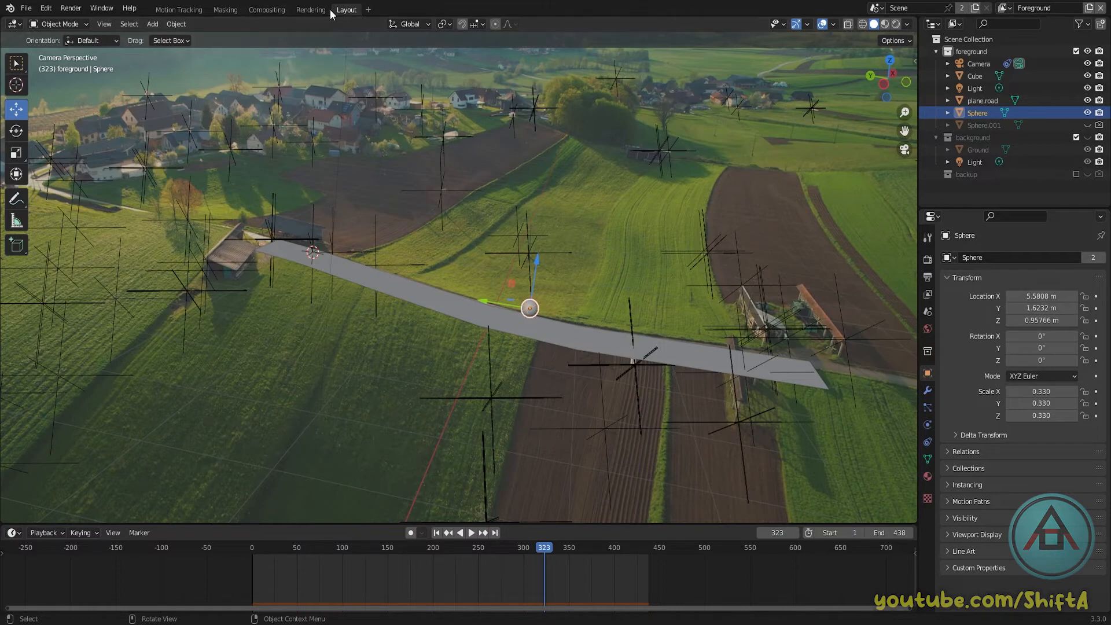
left_click(369, 10)
mouse_move(338, 33)
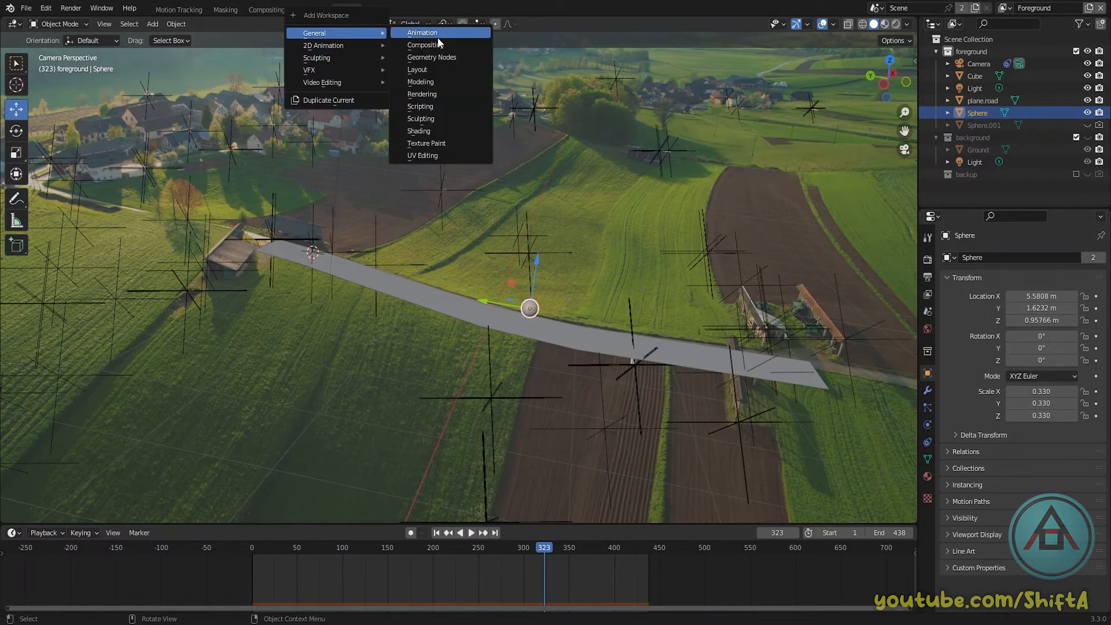
left_click(421, 131)
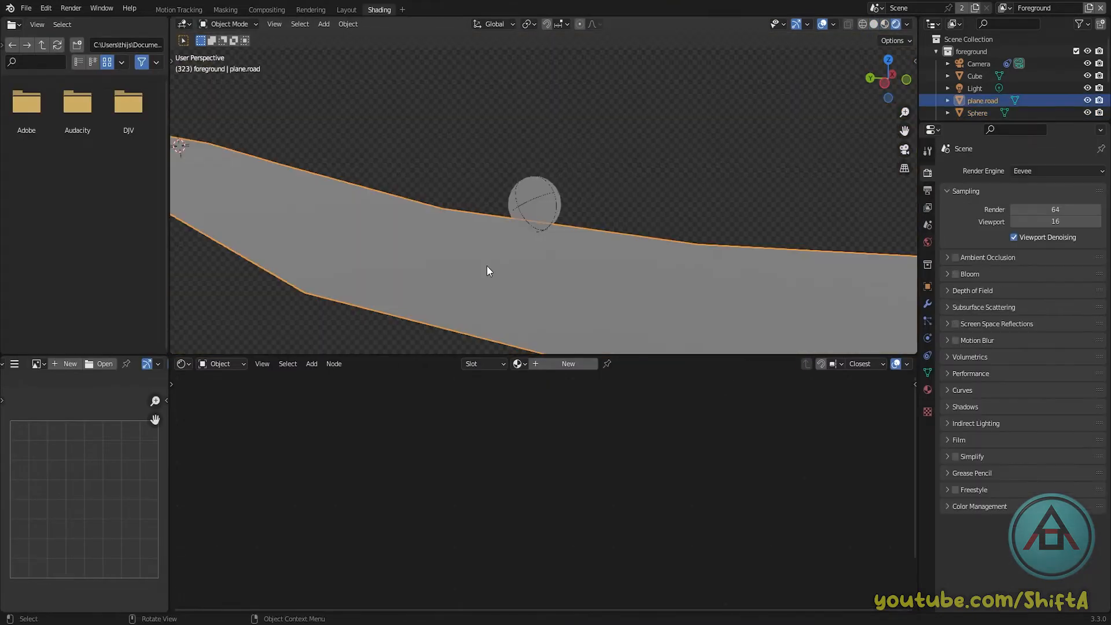
Create a new material on plane.road and delete its Principled BSDF node
scroll(487, 266, "down", 3)
left_click(561, 363)
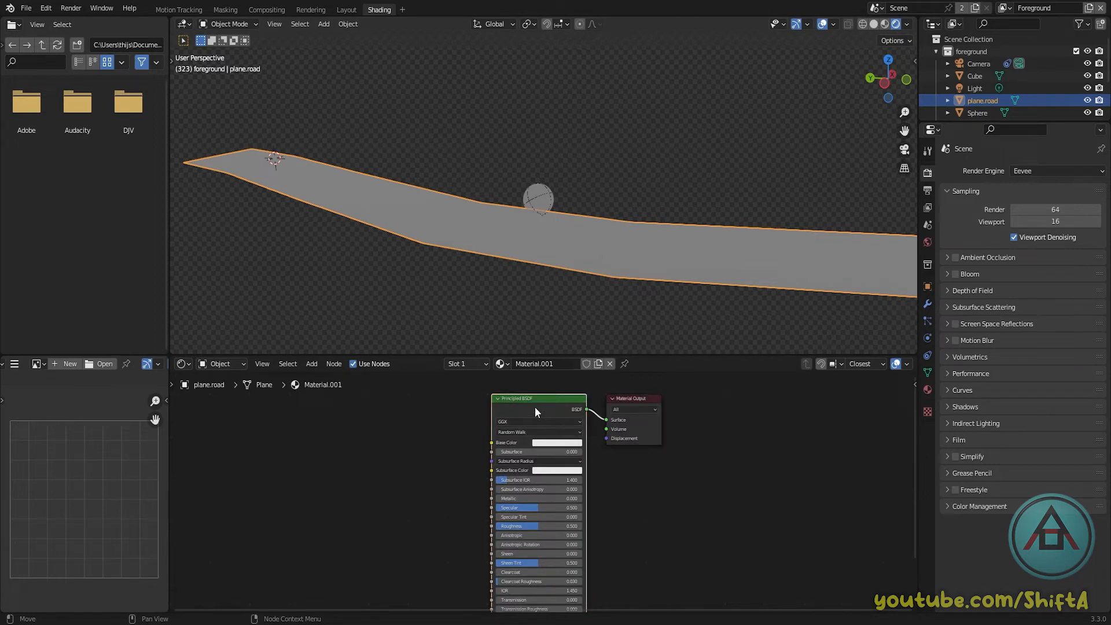
key("x")
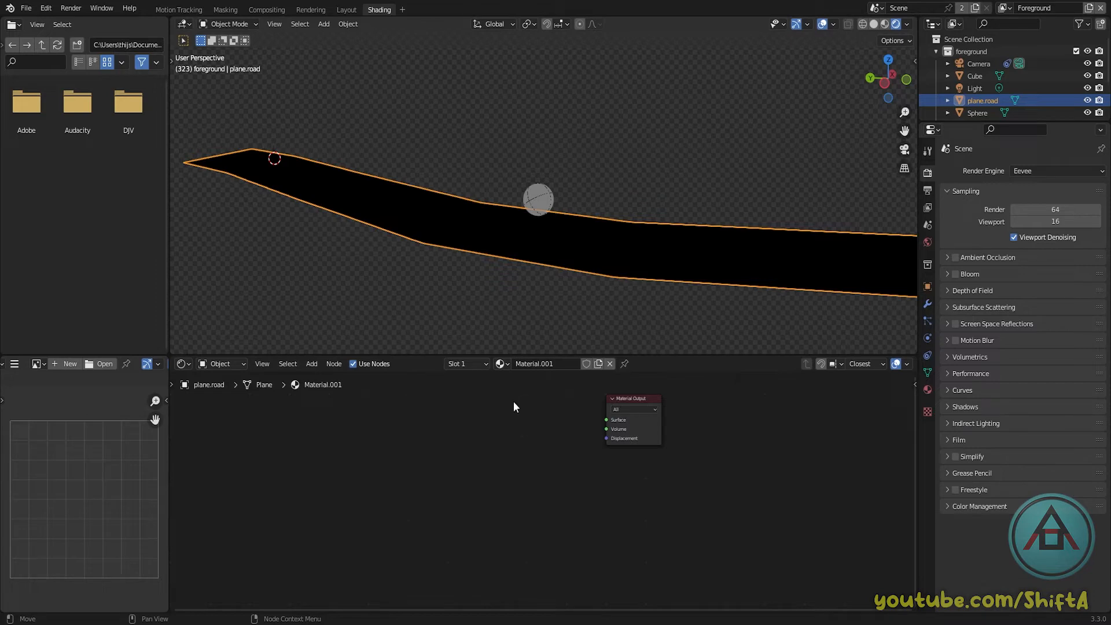
Add a Diffuse BSDF node to the road material and connect it to the Material Output's Surface
key("shift+a")
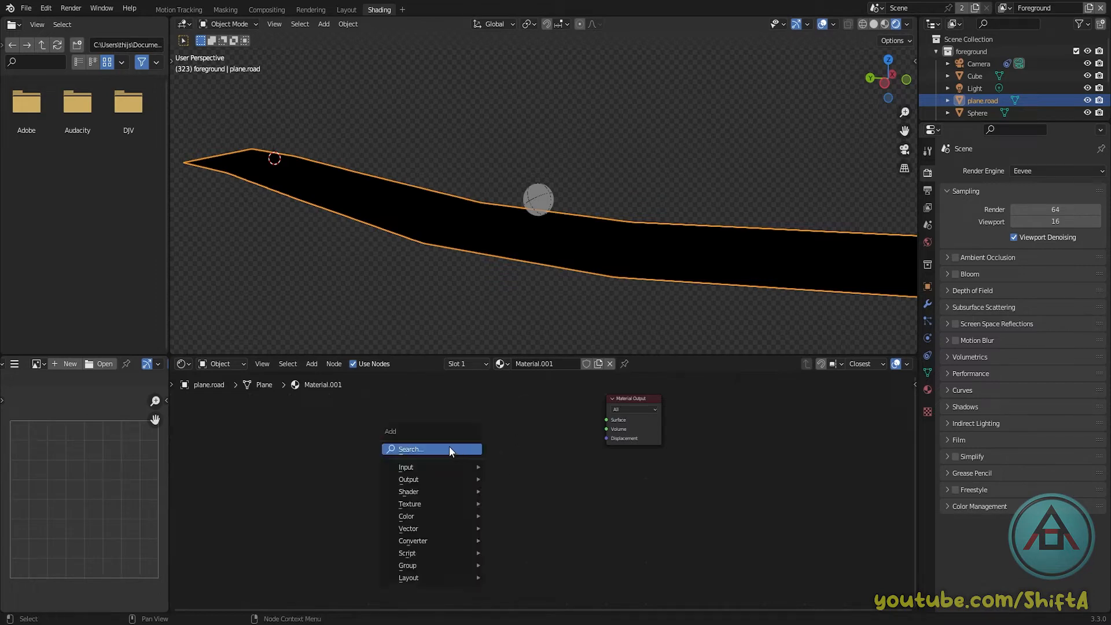
key("shift+a")
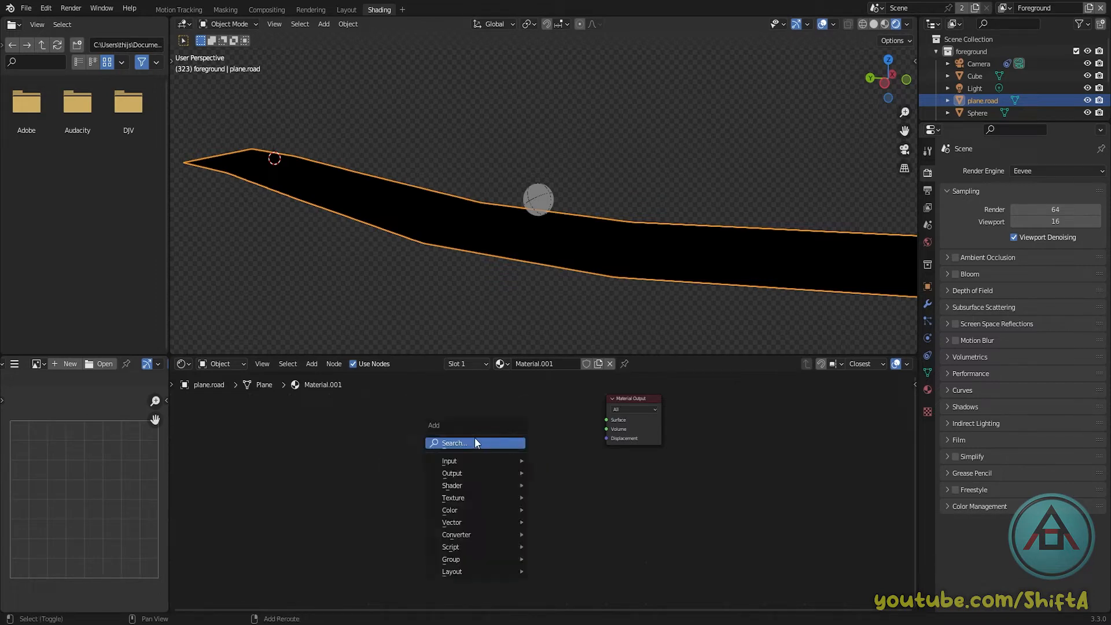
left_click(469, 443)
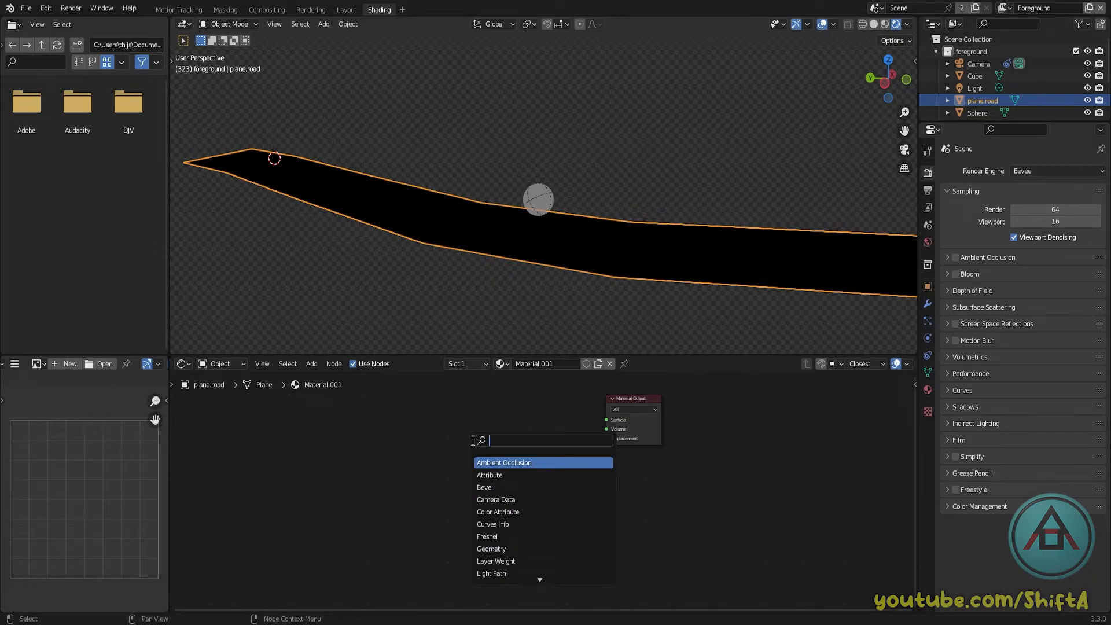
type("dis")
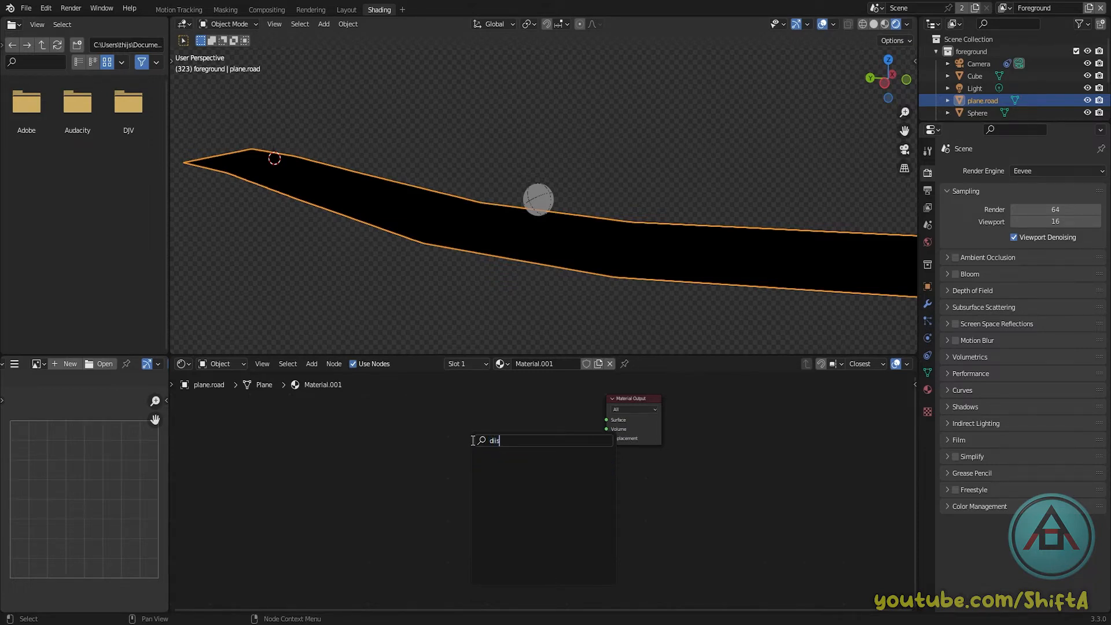
key("BackSpace")
left_click(499, 461)
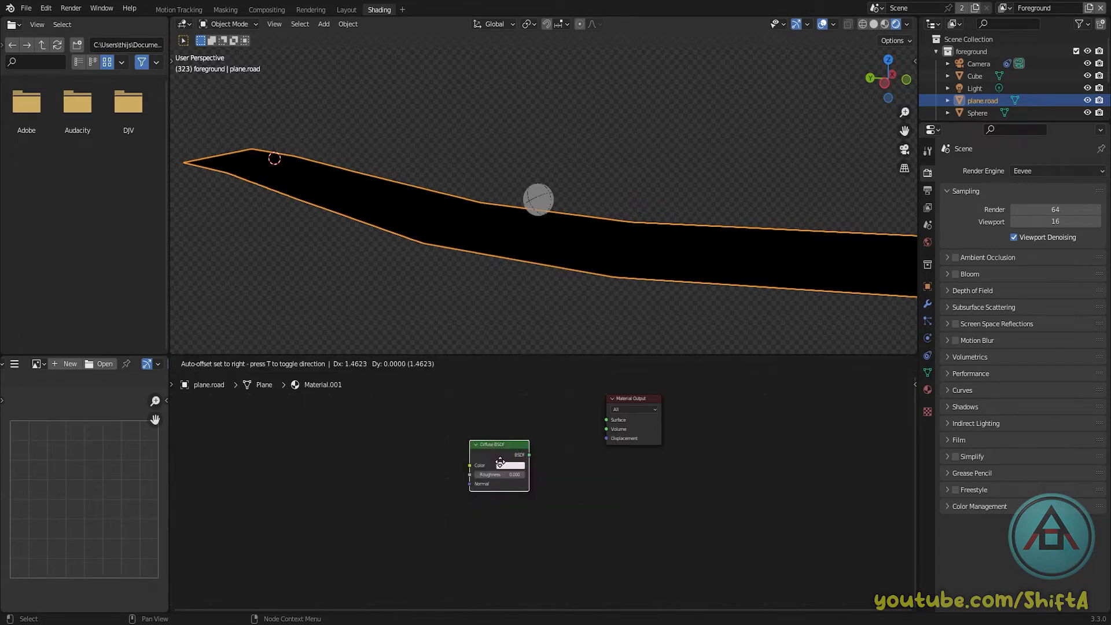
left_click(307, 418)
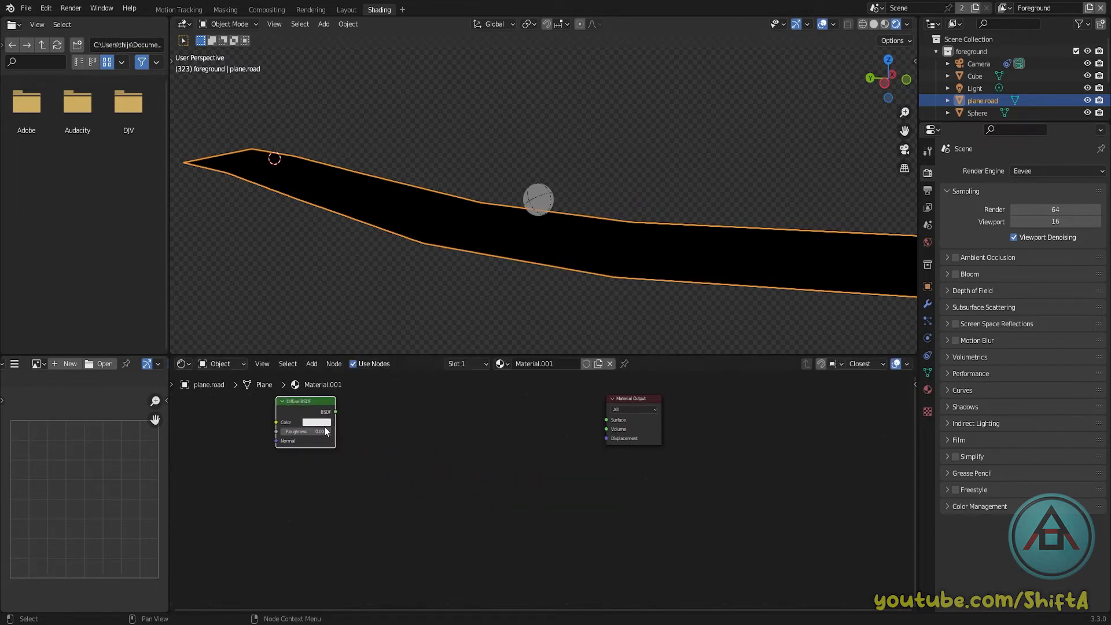
Insert a Shader to RGB node between the Diffuse BSDF and the Material Output
key("shift+a")
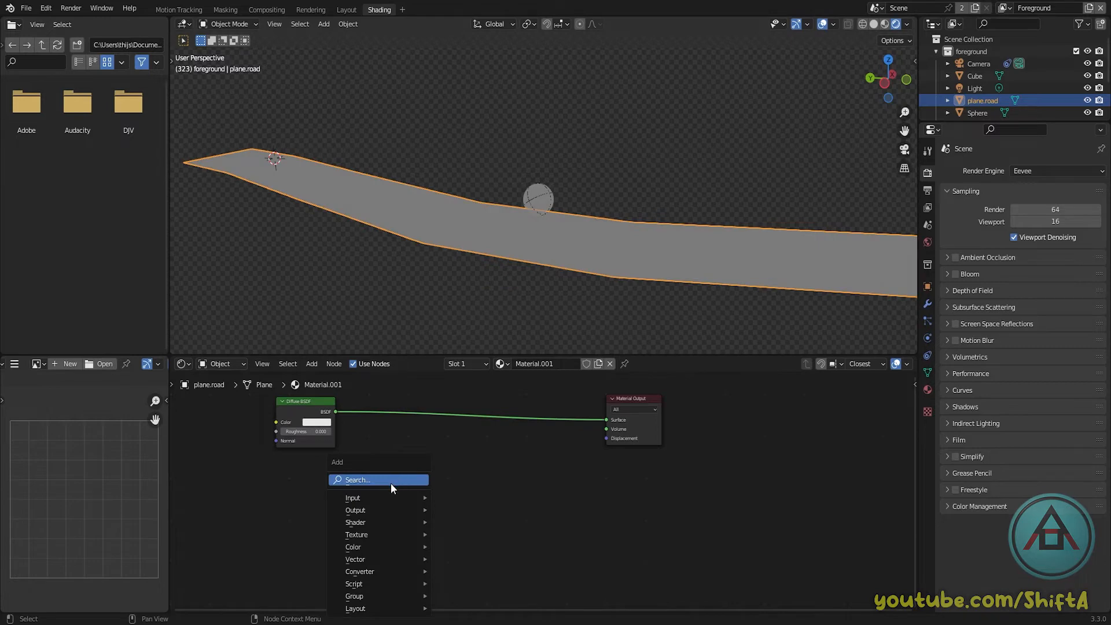
left_click(389, 484)
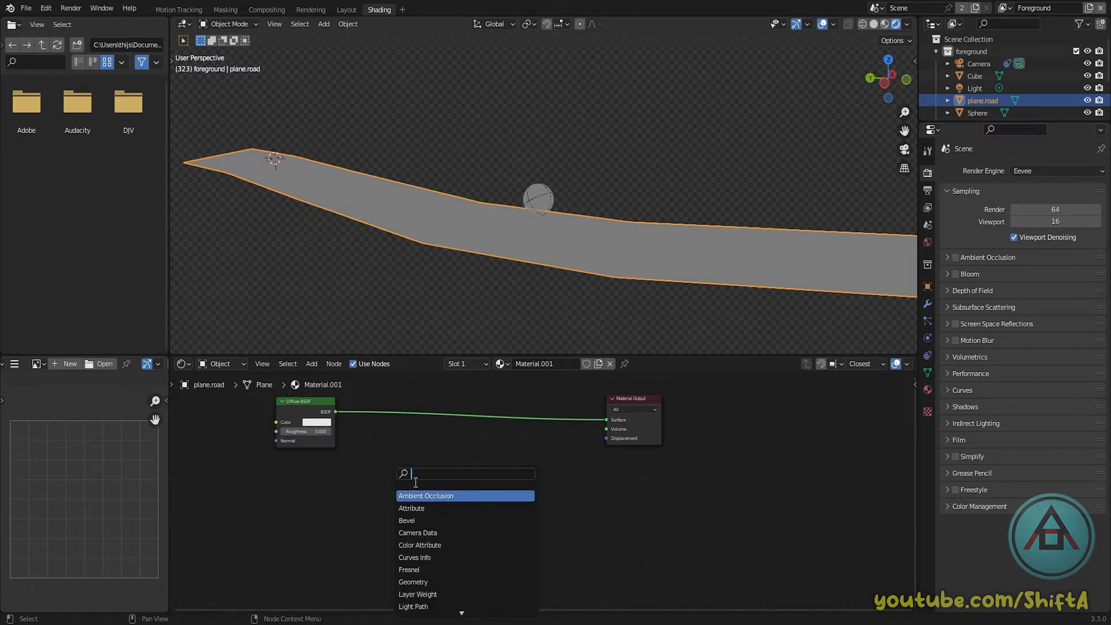
type("shad")
left_click(430, 519)
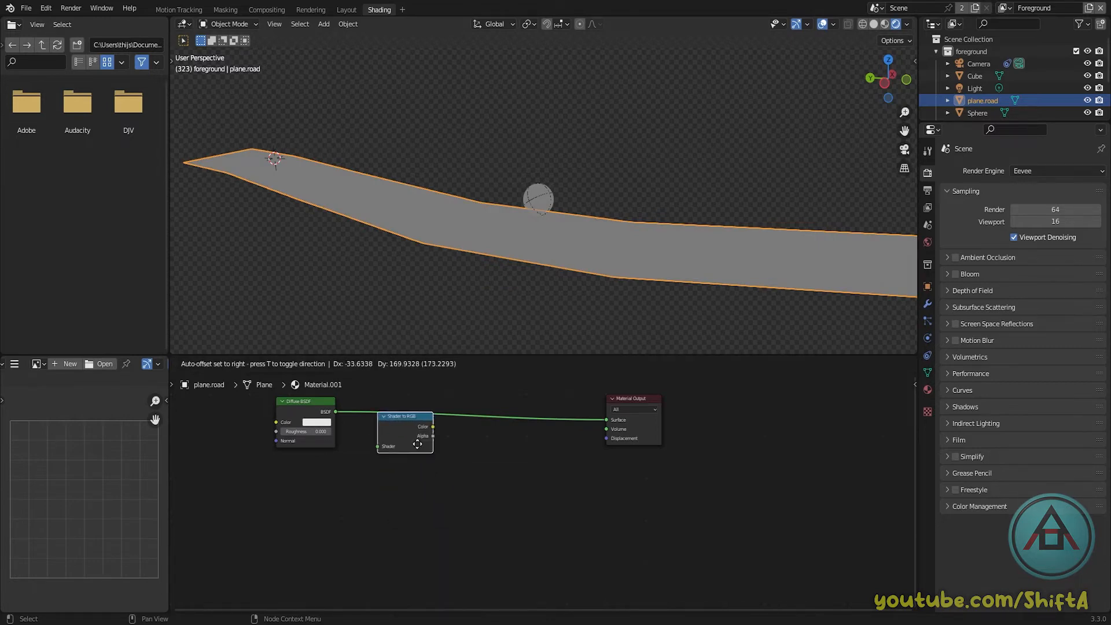
left_click(407, 428)
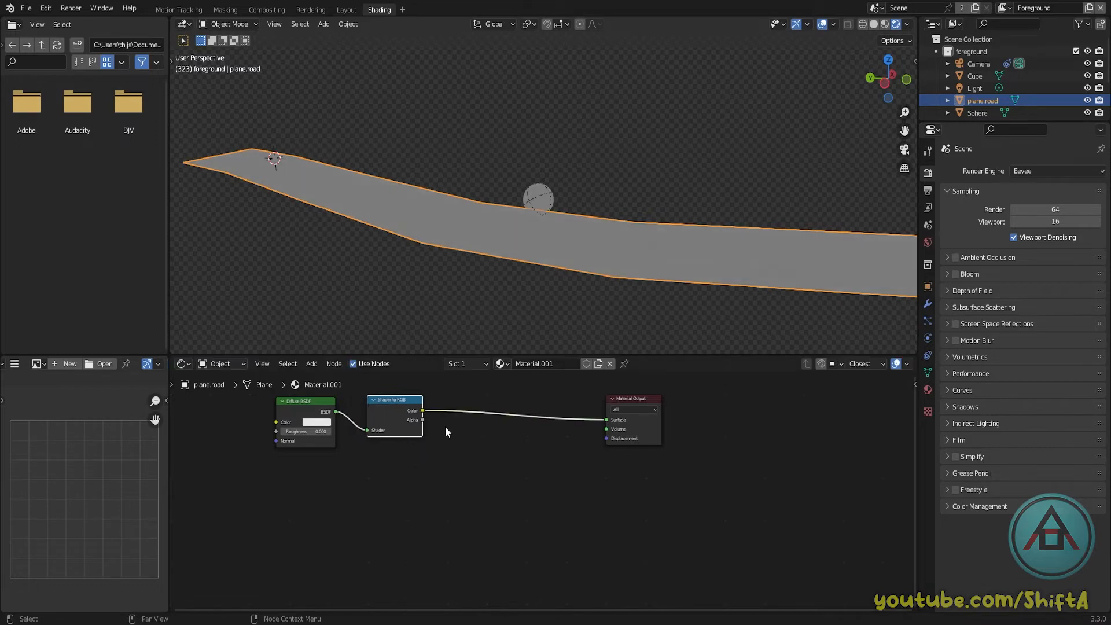
left_click(460, 446)
Insert a ColorRamp node between Shader to RGB and the Material Output, and space the nodes out to leave room before the output
key("shift+a")
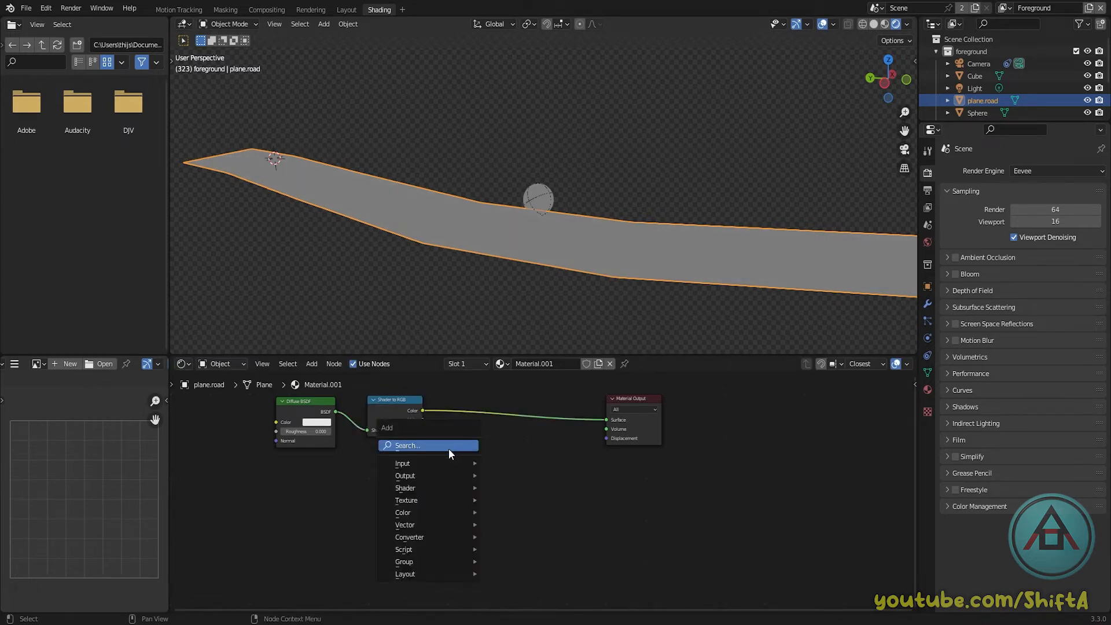
left_click(449, 449)
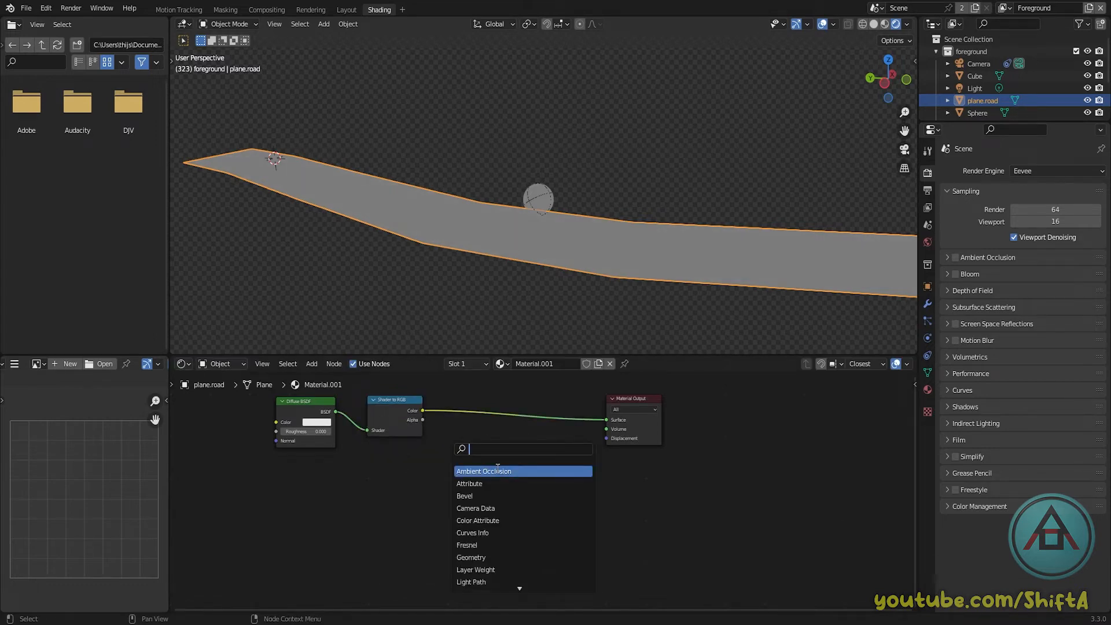
type("color")
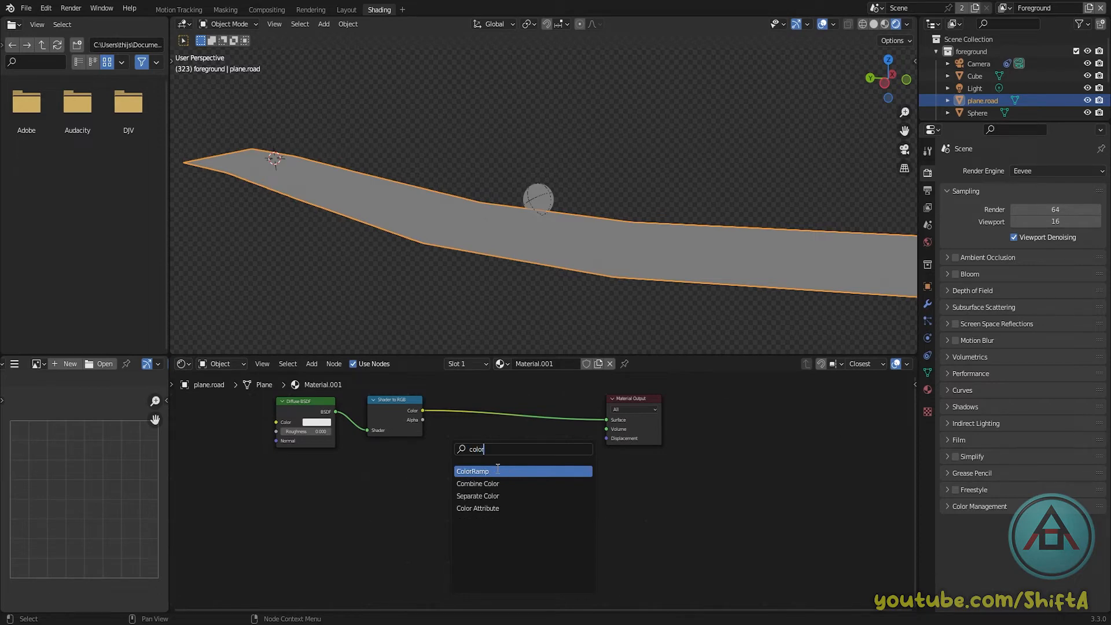
left_click(497, 470)
left_click(489, 422)
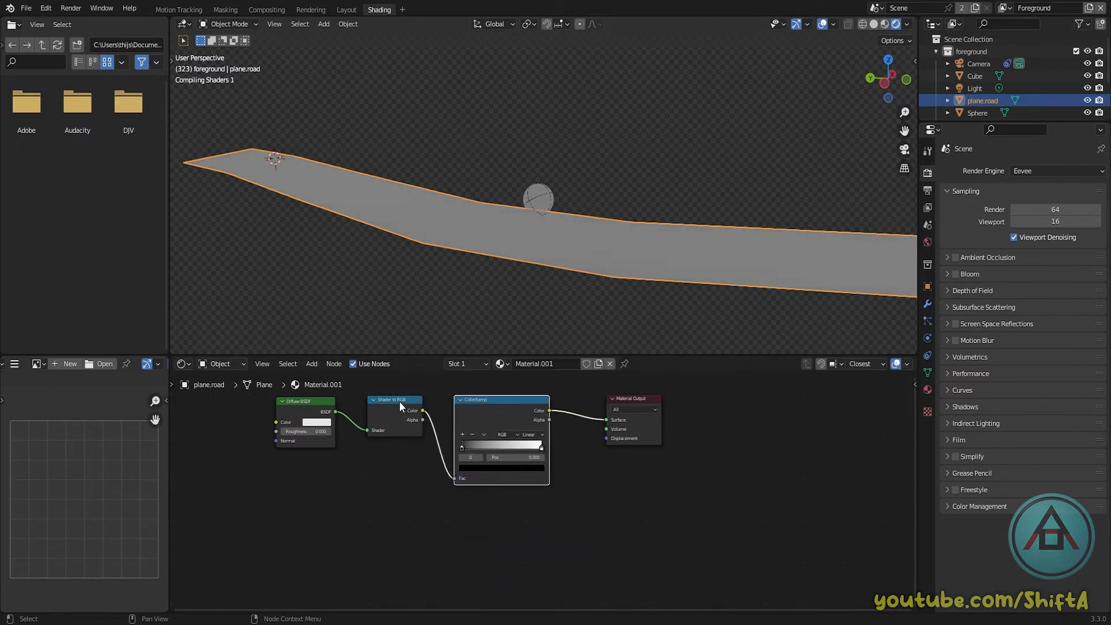
left_click_drag(392, 398, 375, 397)
left_click_drag(482, 398, 446, 397)
left_click_drag(618, 403, 686, 403)
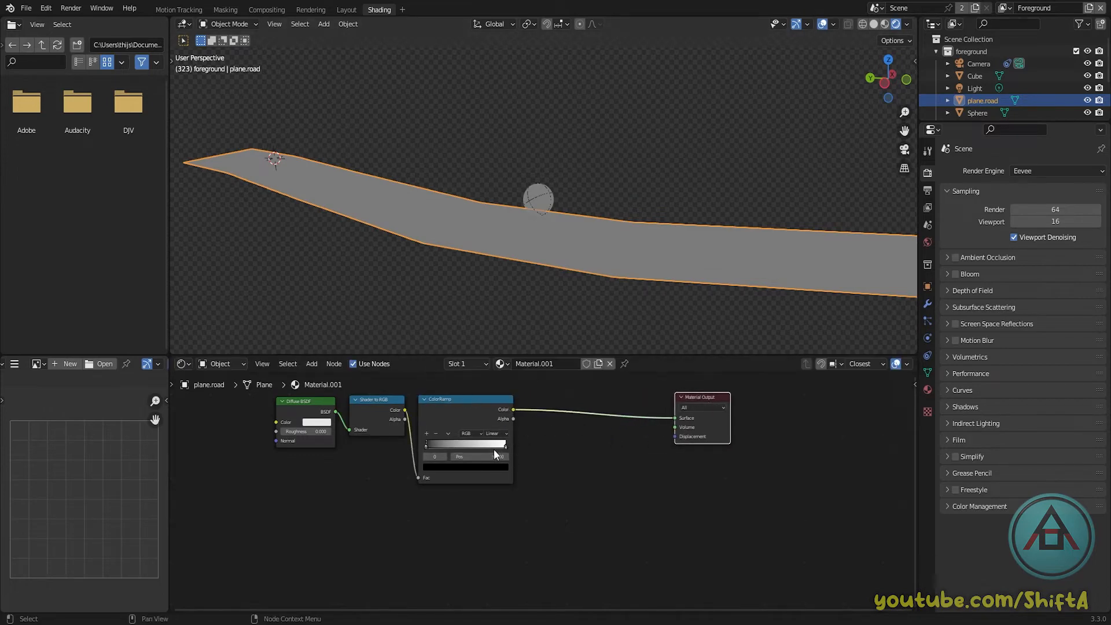
Add a second, unconnected Diffuse BSDF node beside the lower end of the ColorRamp
key("shift+a")
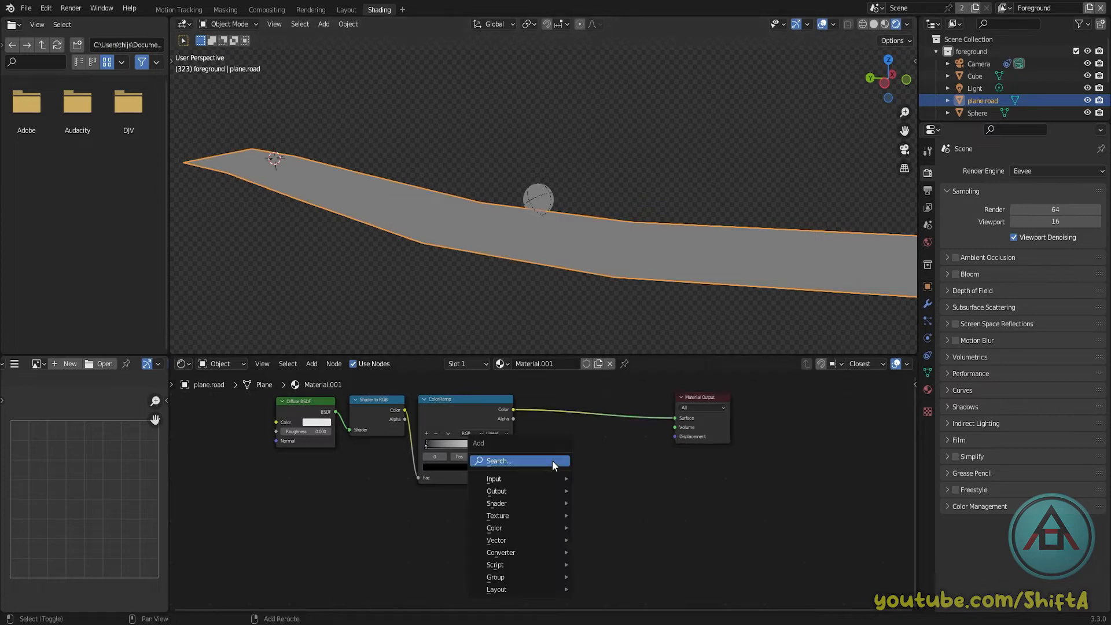
left_click(532, 465)
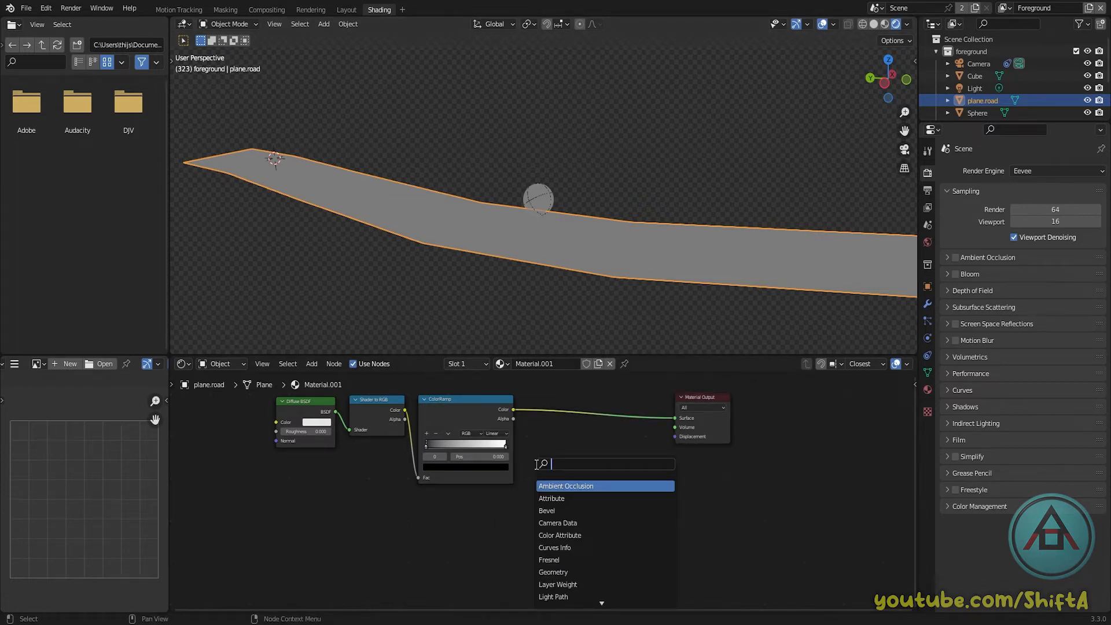
type("diff")
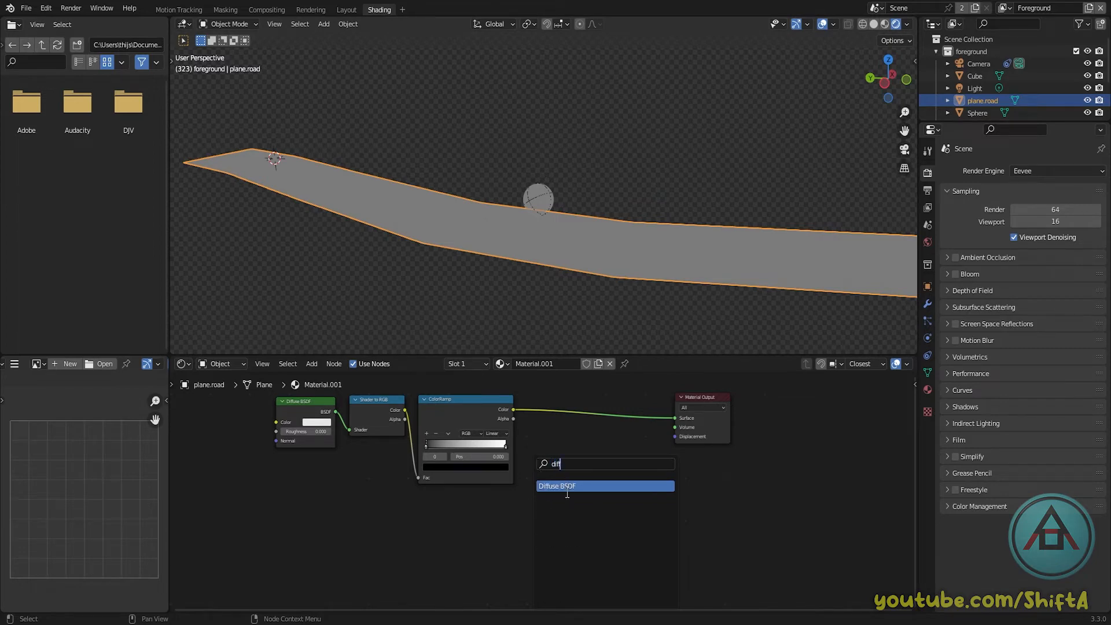
left_click(567, 493)
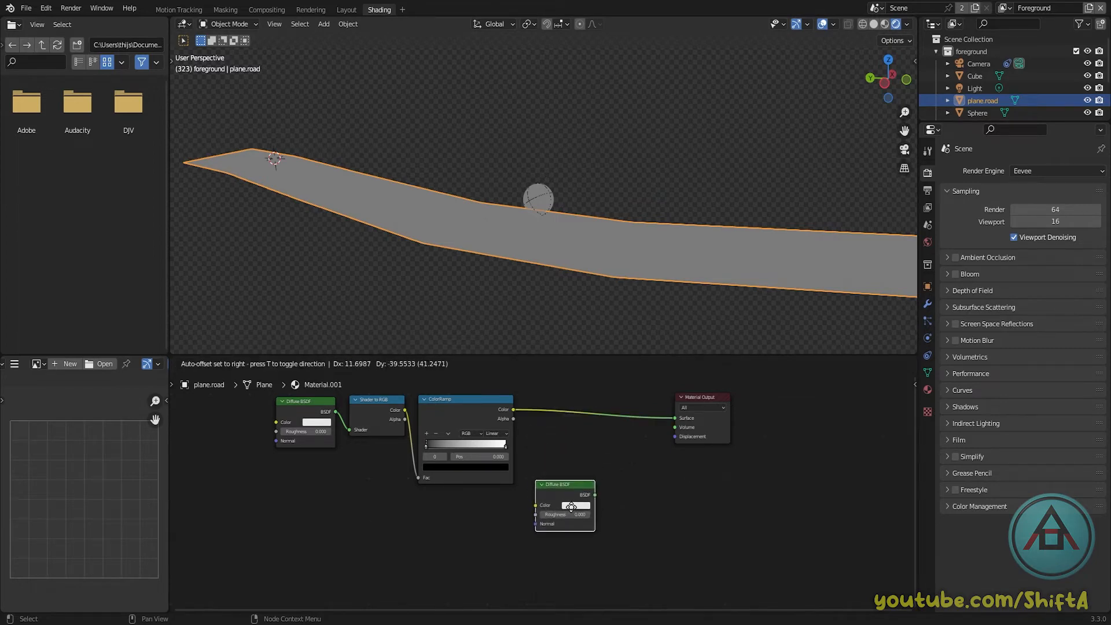
left_click(564, 490)
left_click(565, 555)
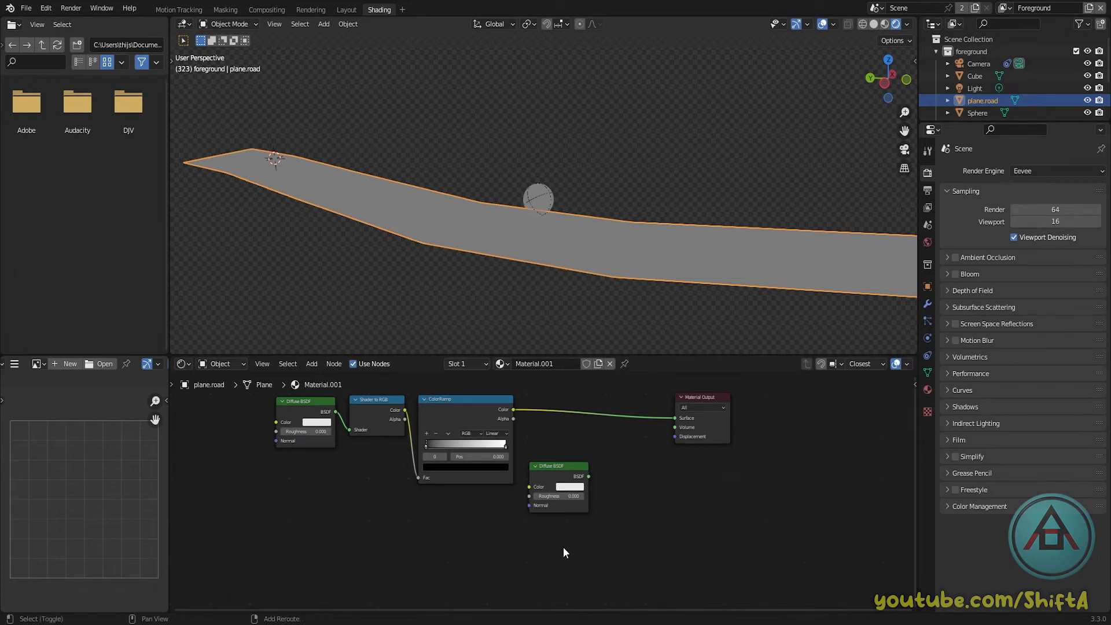
Add a Transparent BSDF node and place it beneath the second Diffuse BSDF
key("shift+a")
left_click(529, 482)
type("trans")
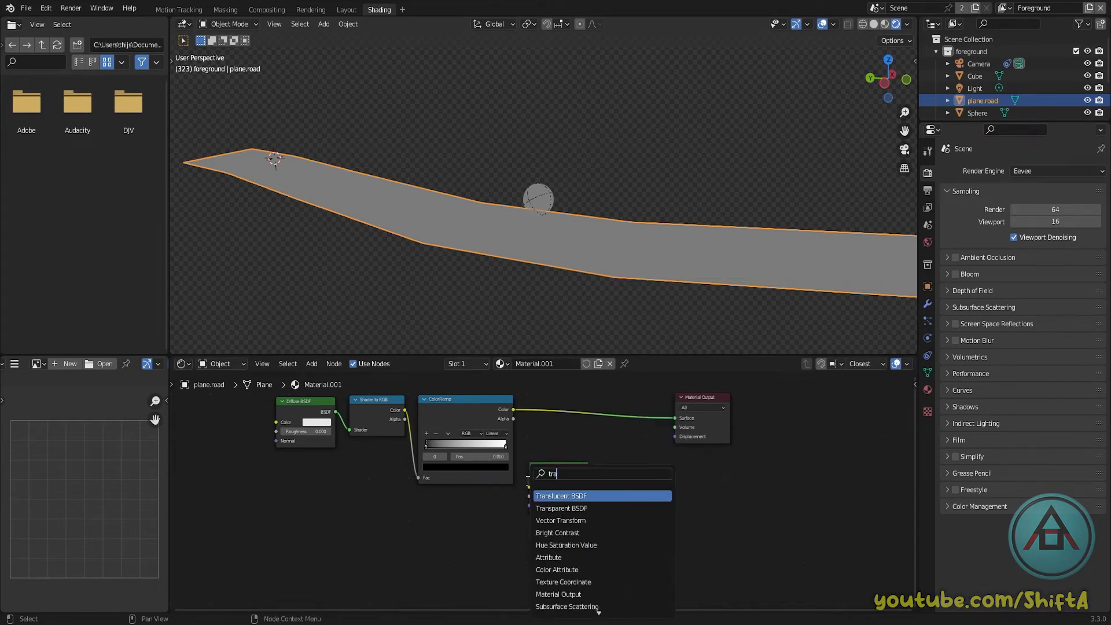
left_click(566, 508)
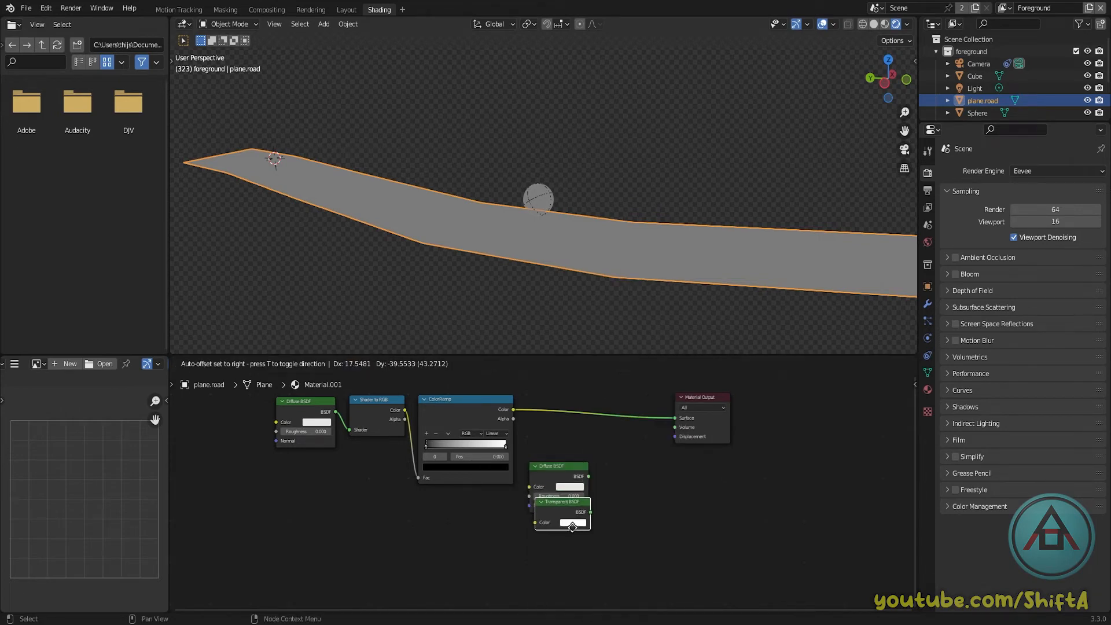
left_click(567, 551)
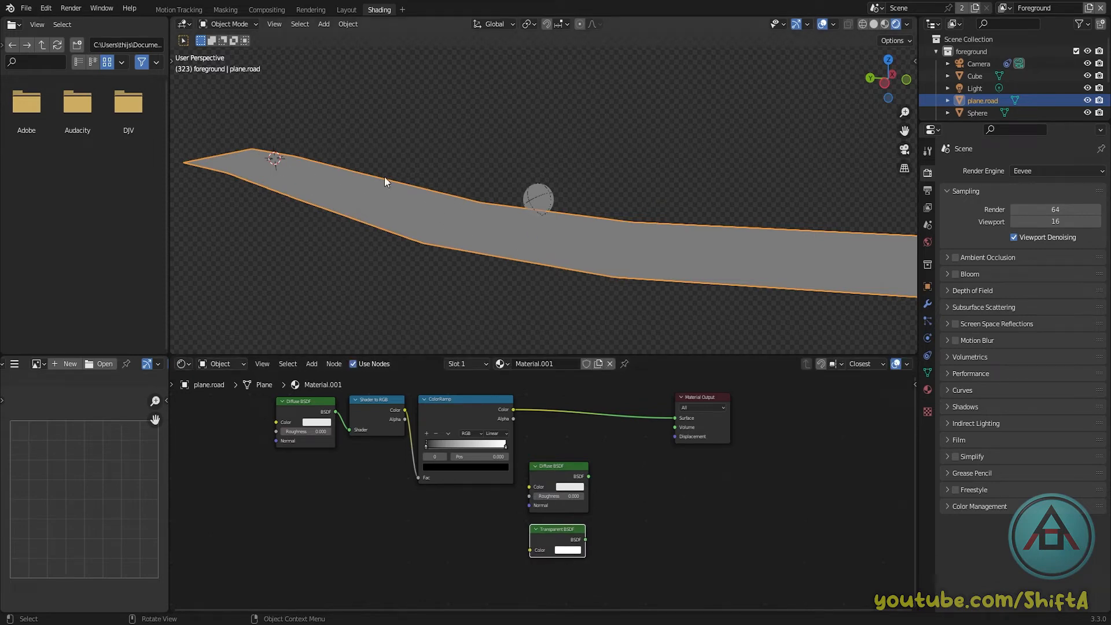
left_click(614, 506)
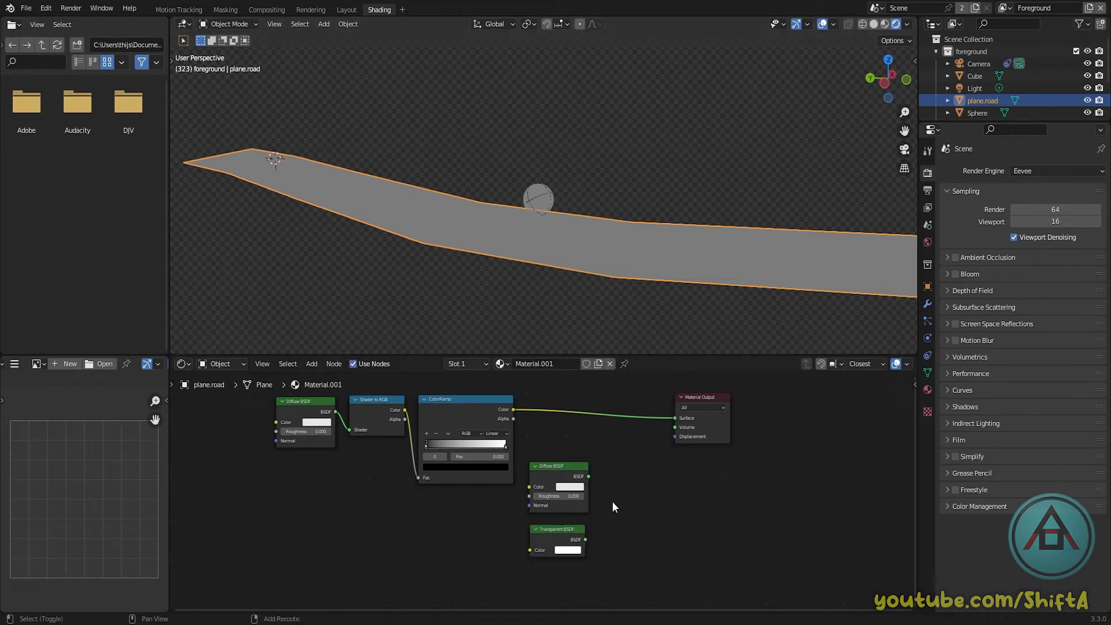
Insert a Mix Shader before the Material Output and route the ColorRamp's Color into its Fac input
key("shift+a")
key("shift+a")
key("shift+a")
type("m")
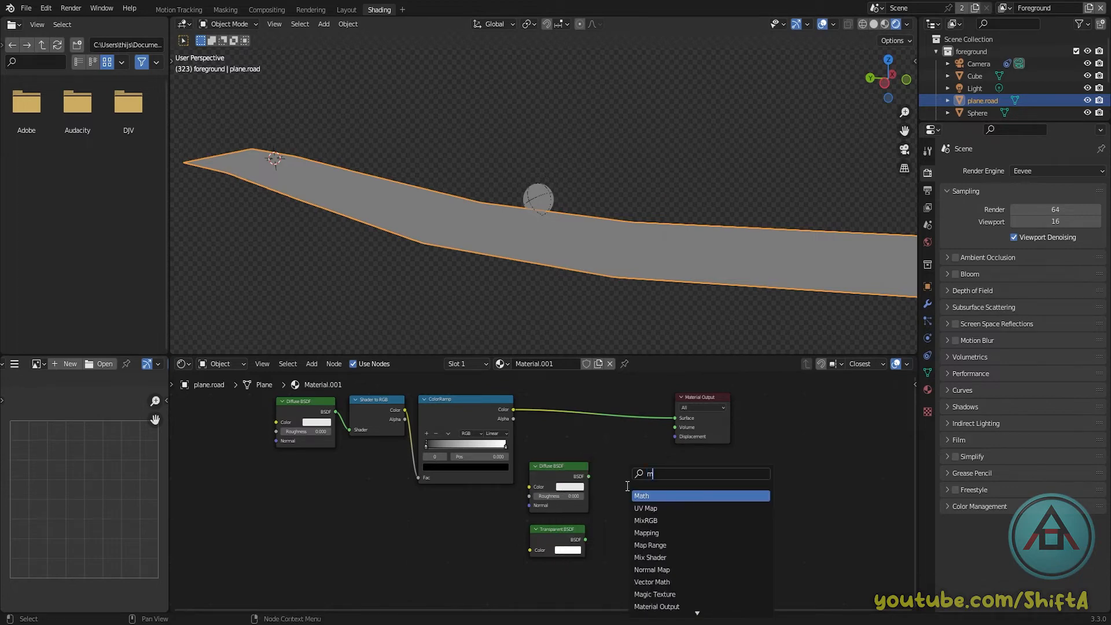
type("ix")
left_click(650, 508)
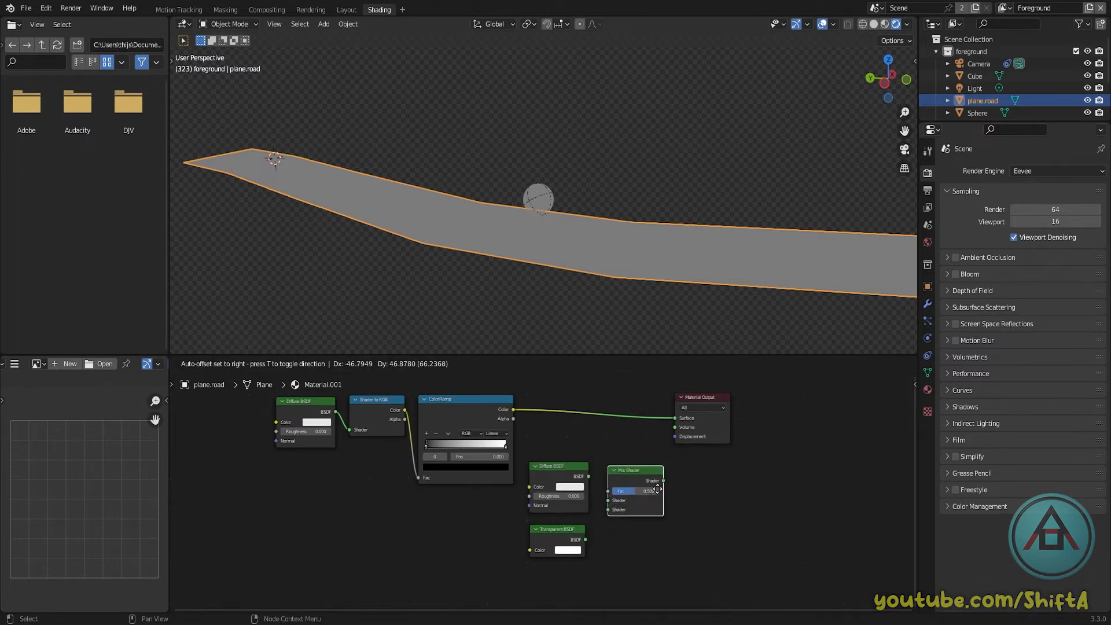
left_click(639, 425)
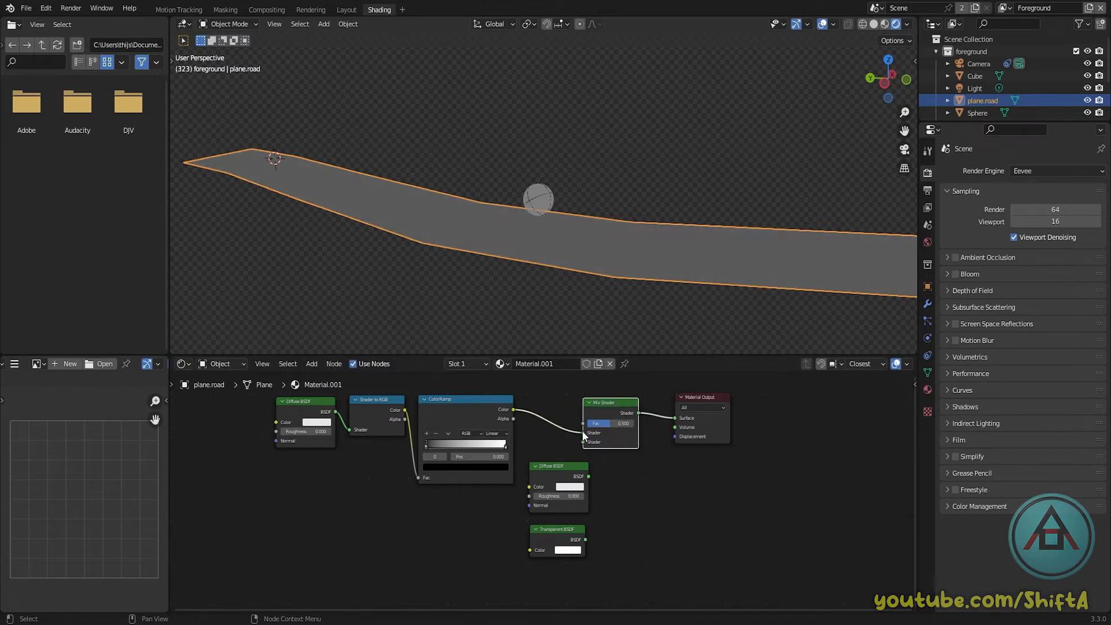
mouse_move(582, 432)
left_mouse_down()
mouse_move(601, 422)
mouse_move(582, 422)
left_mouse_up()
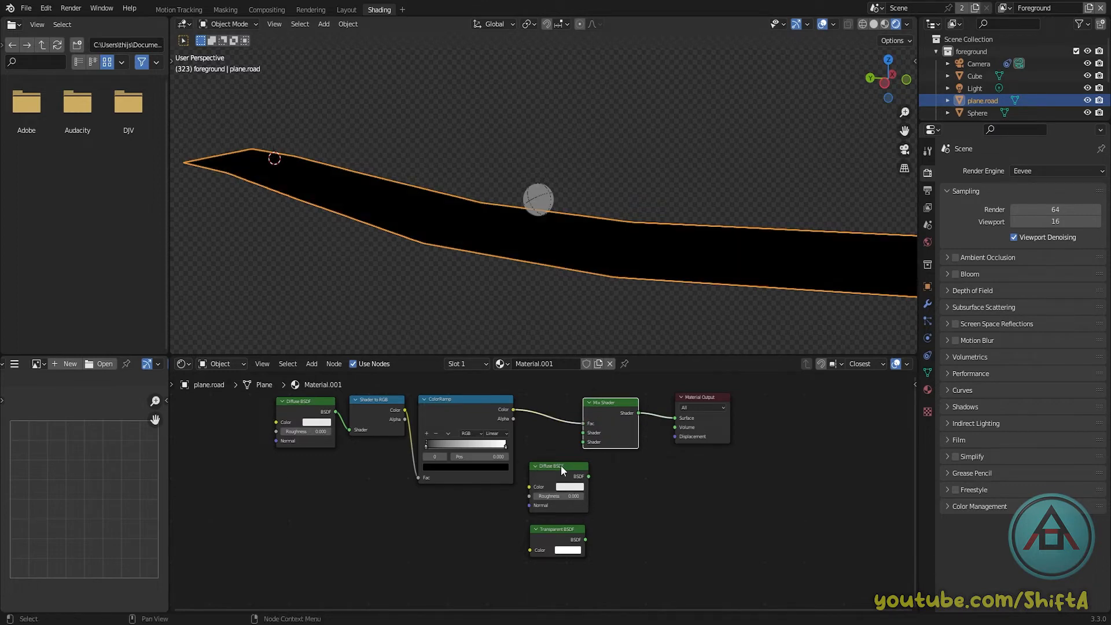
Connect the second Diffuse BSDF to the Mix Shader's first shader input and the Transparent BSDF to its second
left_click_drag(560, 465, 555, 465)
left_click_drag(611, 408, 628, 406)
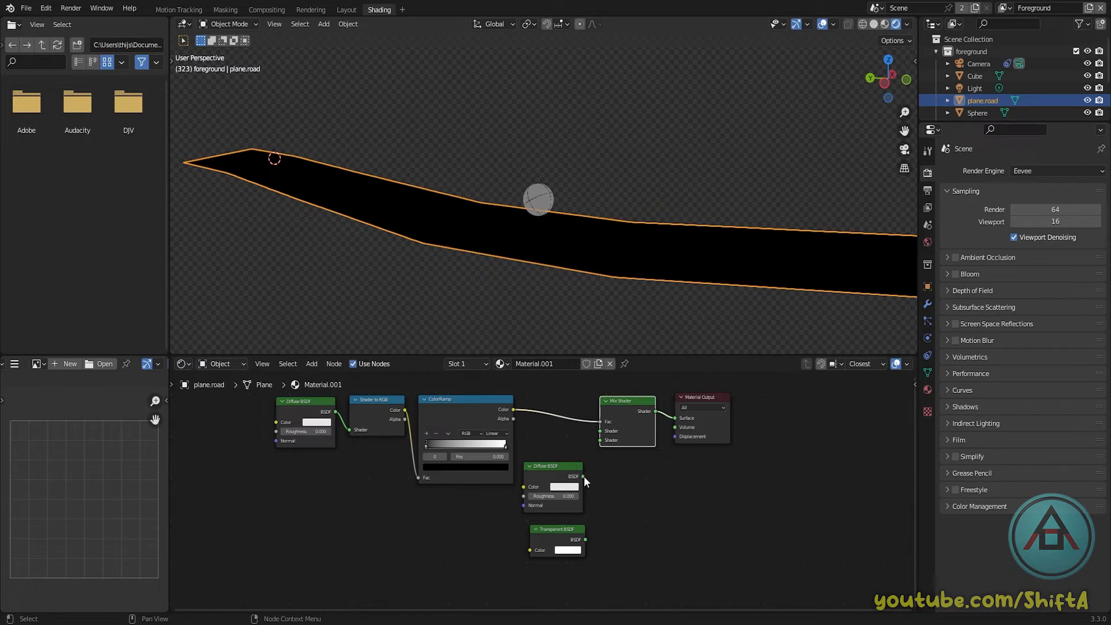
left_click_drag(584, 476, 613, 476)
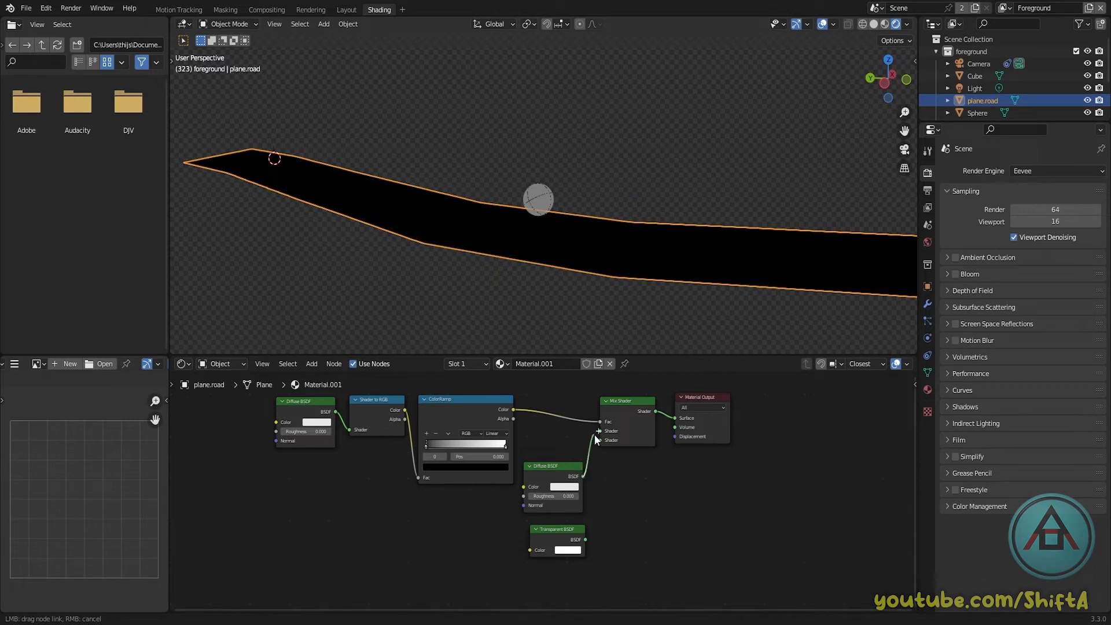
left_click_drag(595, 438, 639, 419)
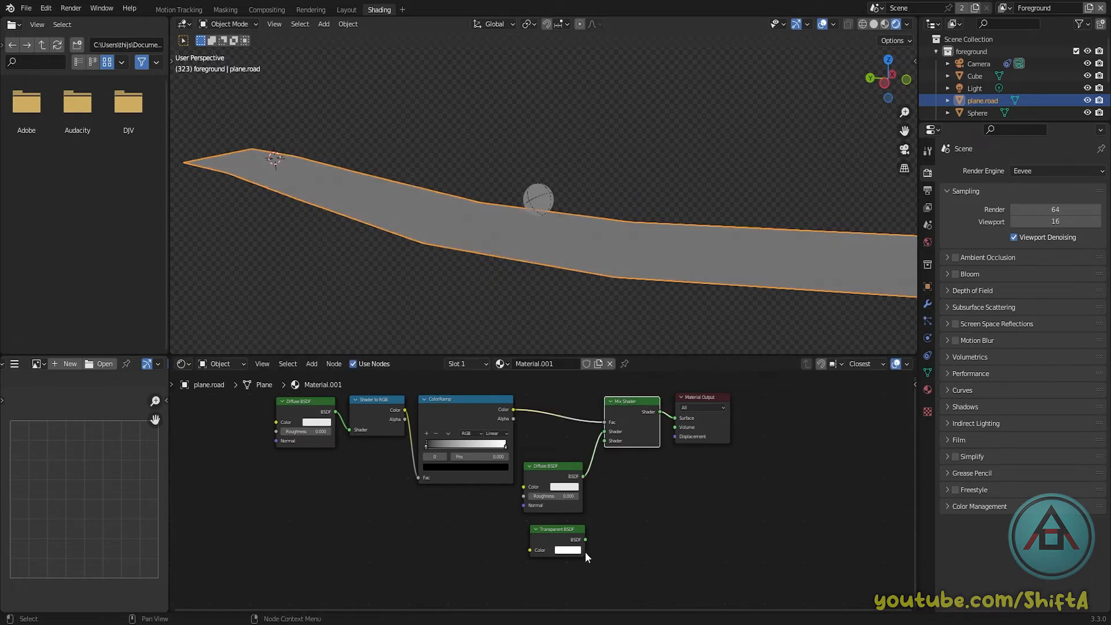
left_click_drag(584, 539, 604, 439)
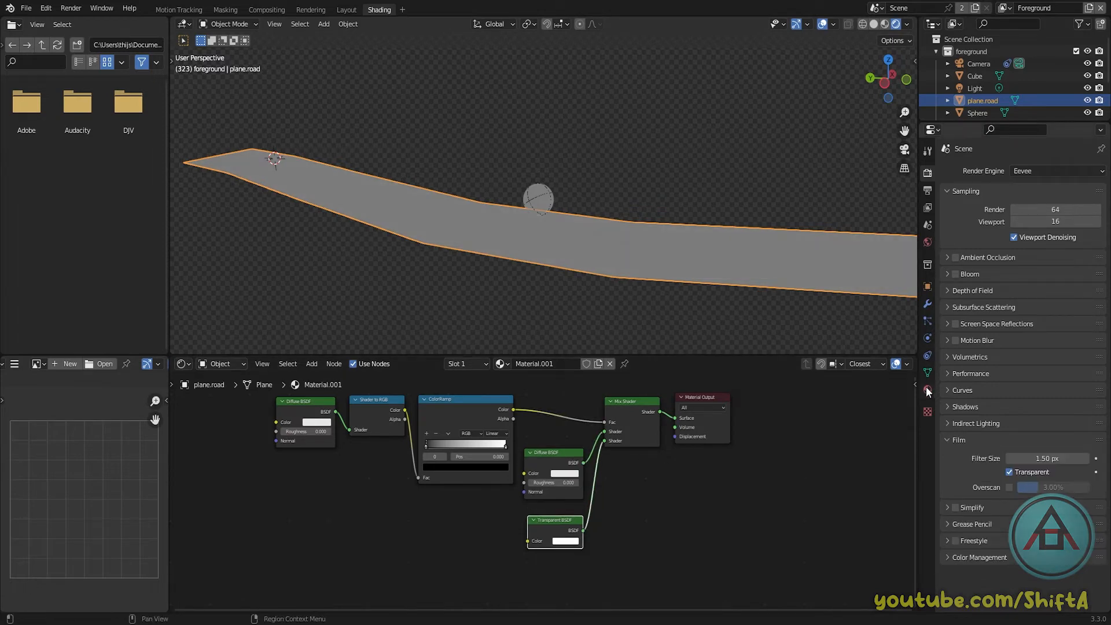
Set the road material's Blend Mode to Alpha Blend
left_click(928, 390)
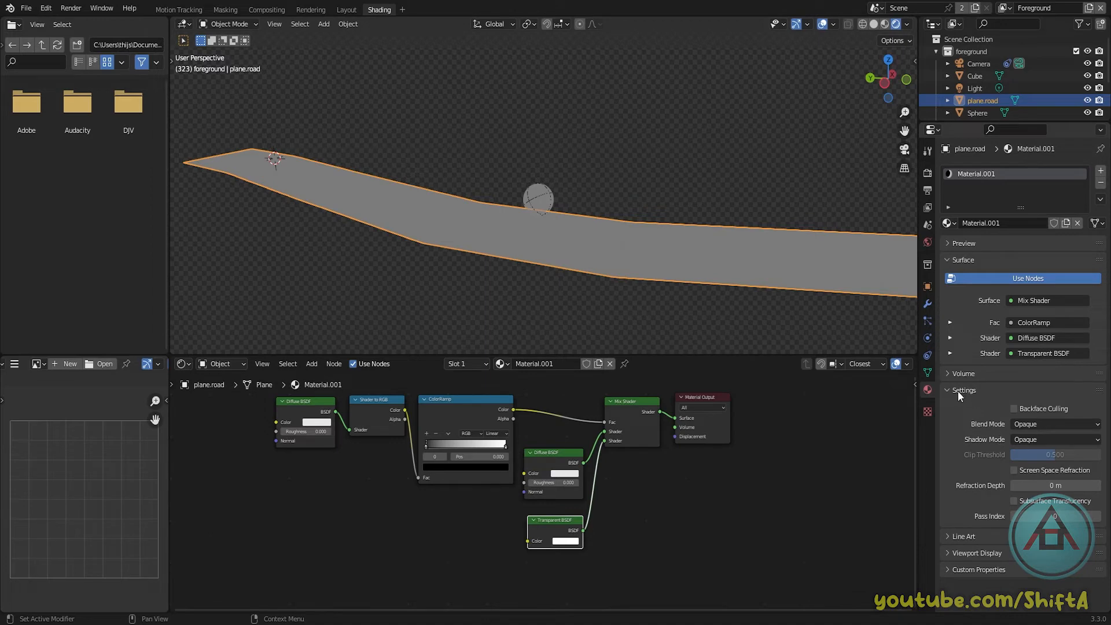
left_click(1043, 423)
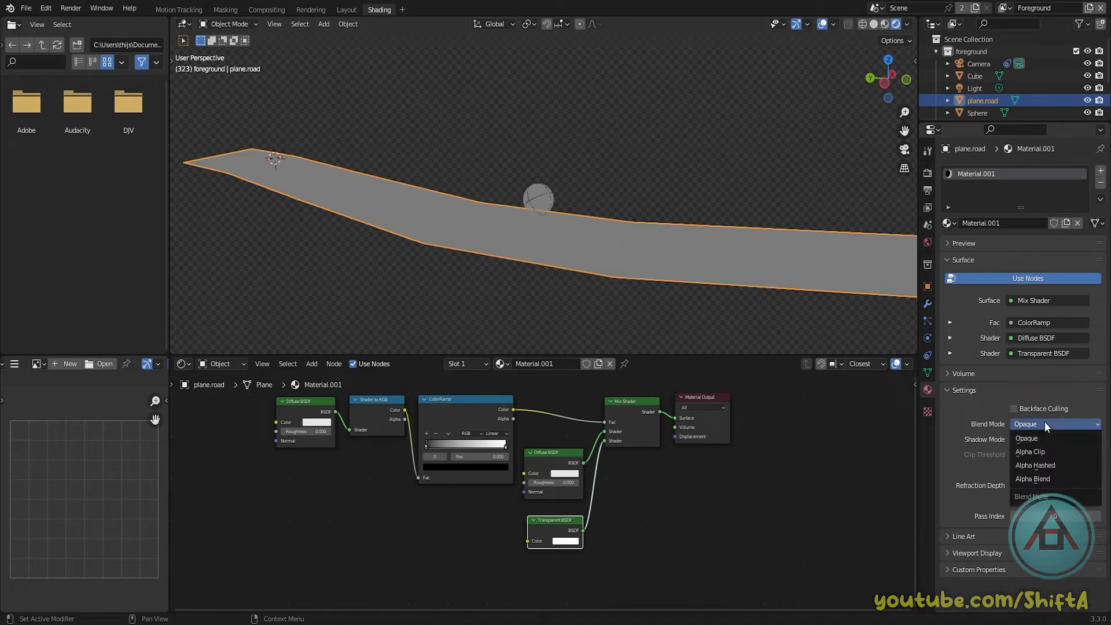
left_click(1046, 479)
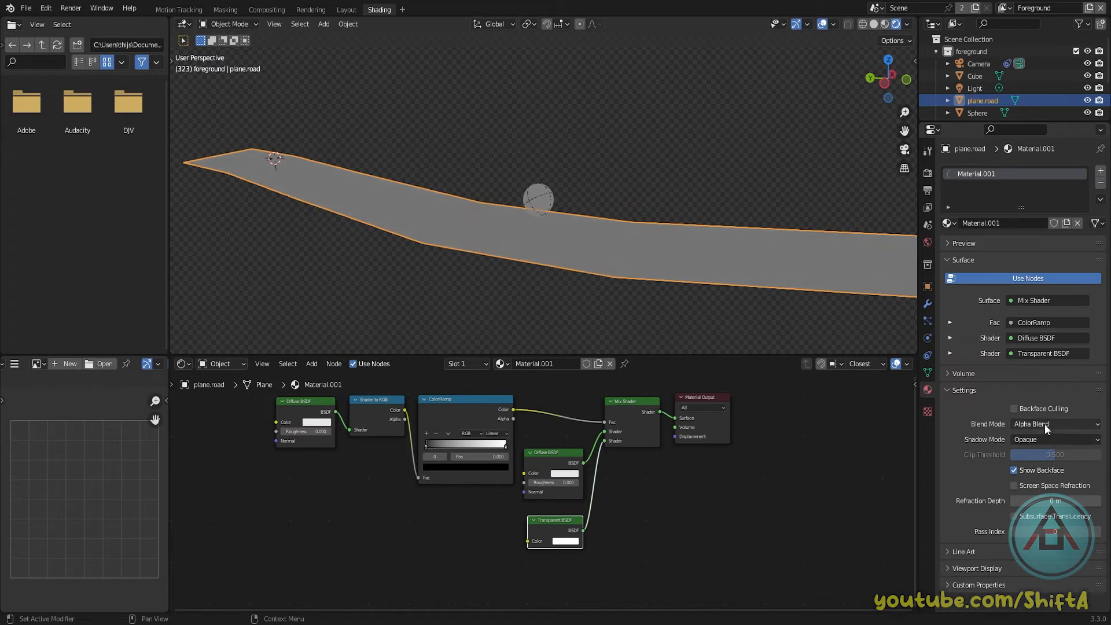
Set the Color of the second Diffuse BSDF, the one feeding the Mix Shader, to pure black with value 0.000
left_click(631, 435)
left_click(568, 473)
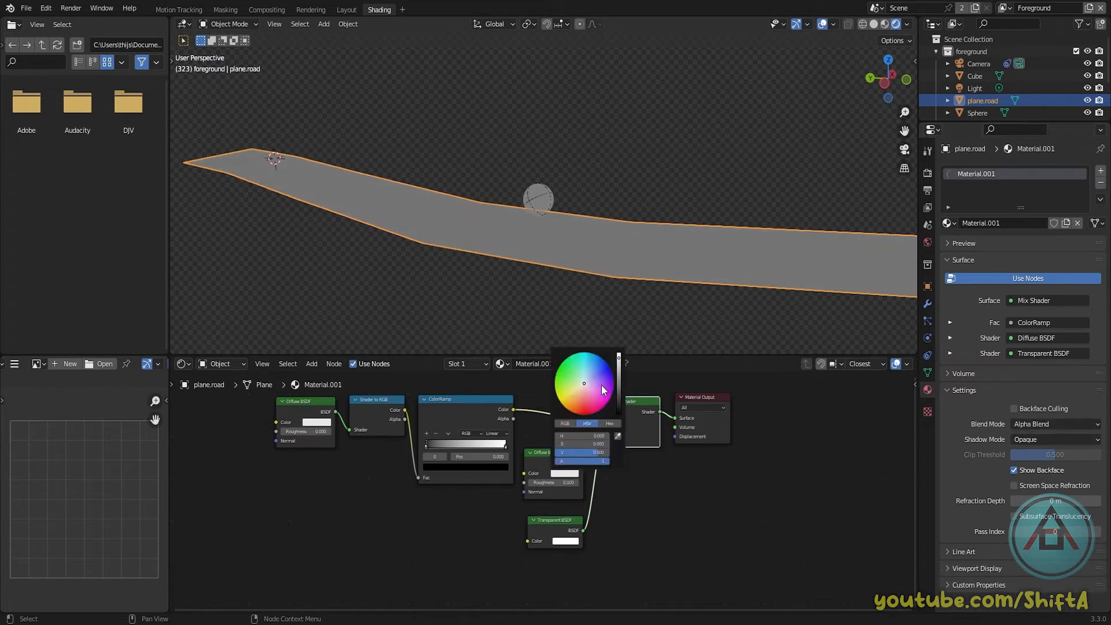
left_click_drag(619, 362, 618, 413)
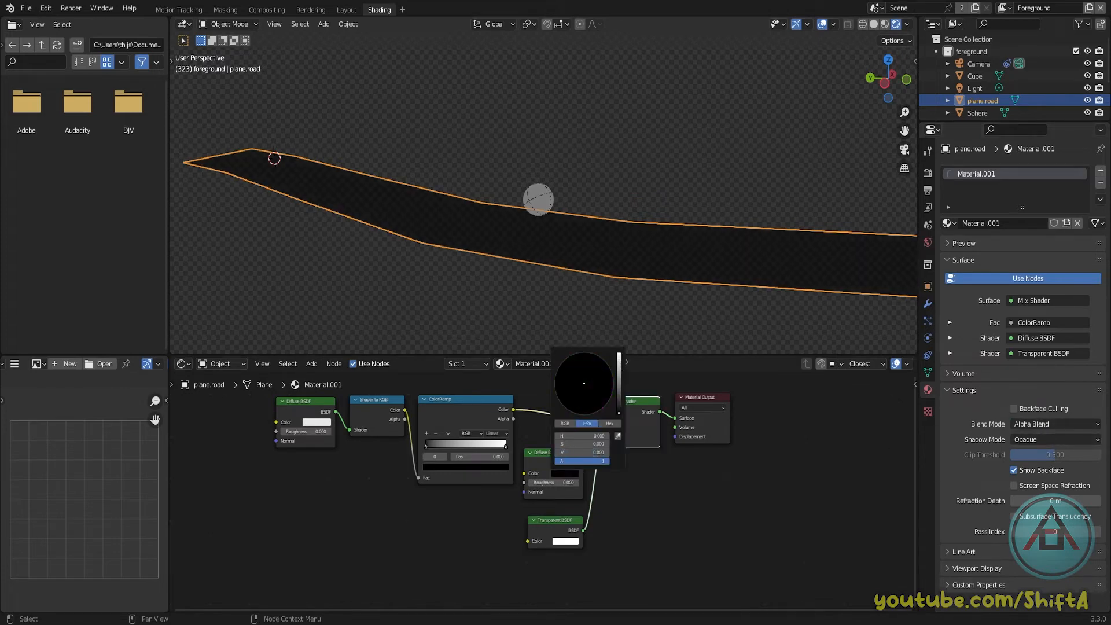
left_click(650, 498)
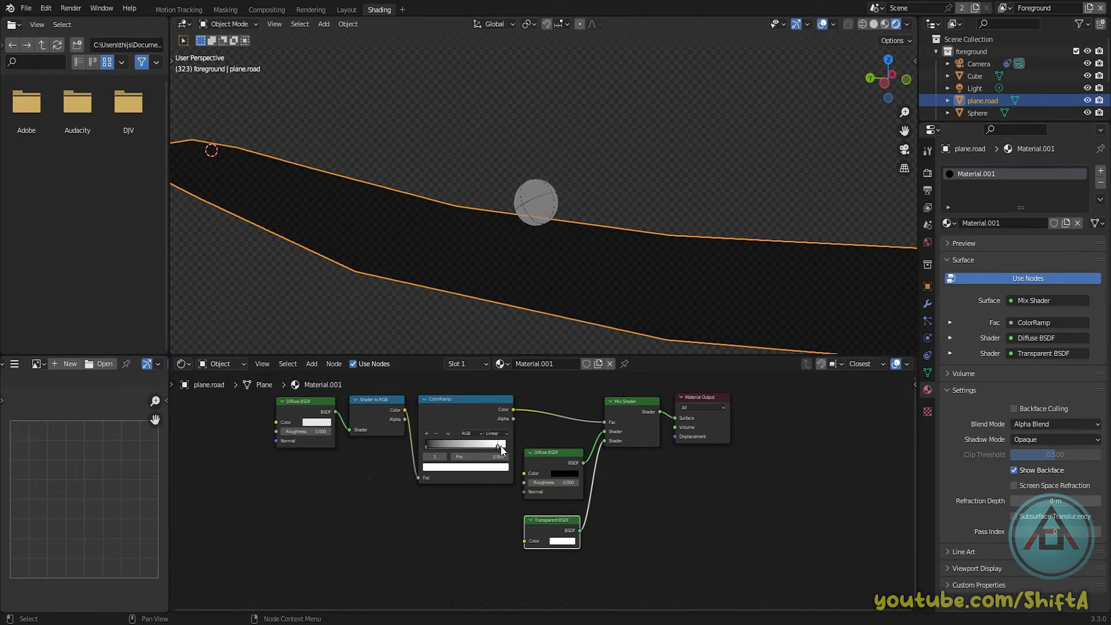
Try moving the ColorRamp's white stop close to the black one, at position 0.171, and check the road plane
mouse_move(481, 445)
left_mouse_down()
mouse_move(420, 439)
mouse_move(466, 446)
mouse_move(426, 445)
left_mouse_up()
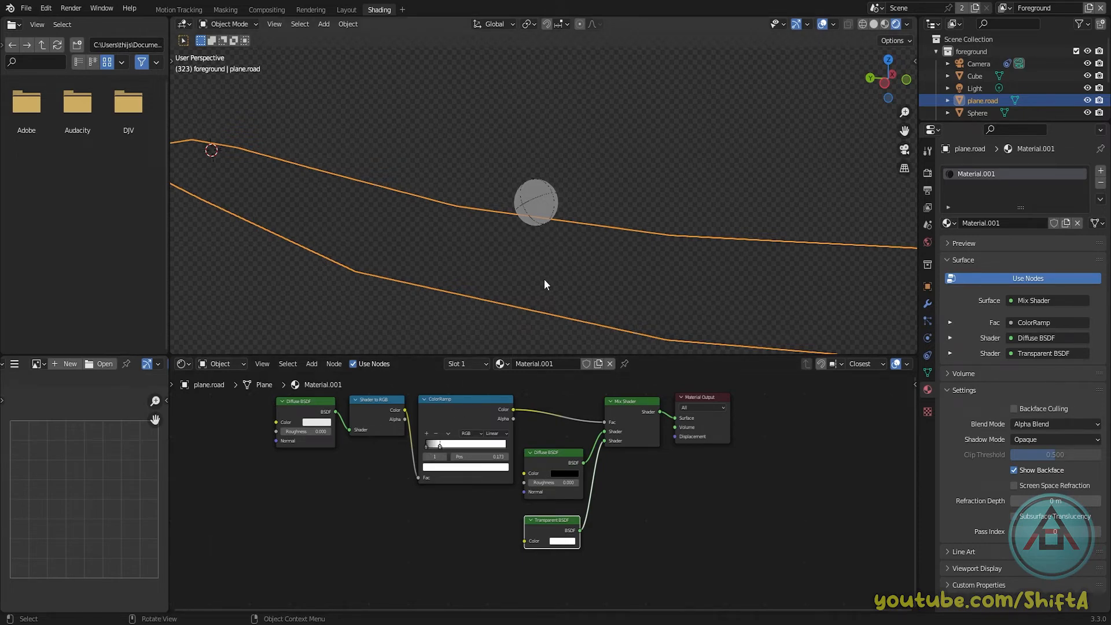
scroll(544, 280, "up", 4)
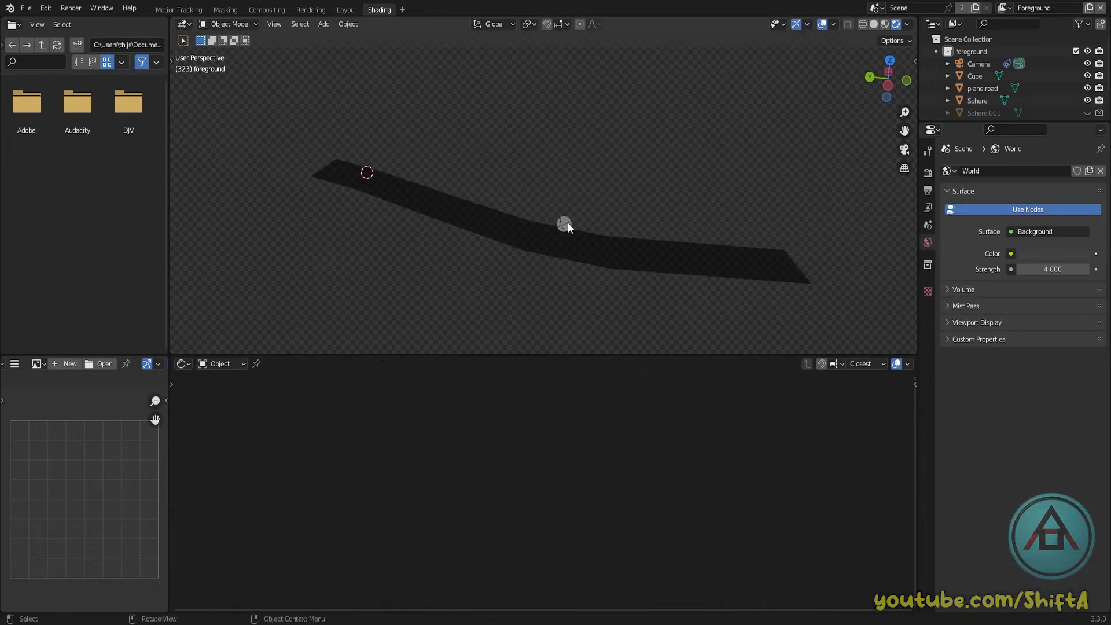
Add a Sun light to the scene beside the road plane and the sphere
left_click(568, 223)
key("KP_Decimal")
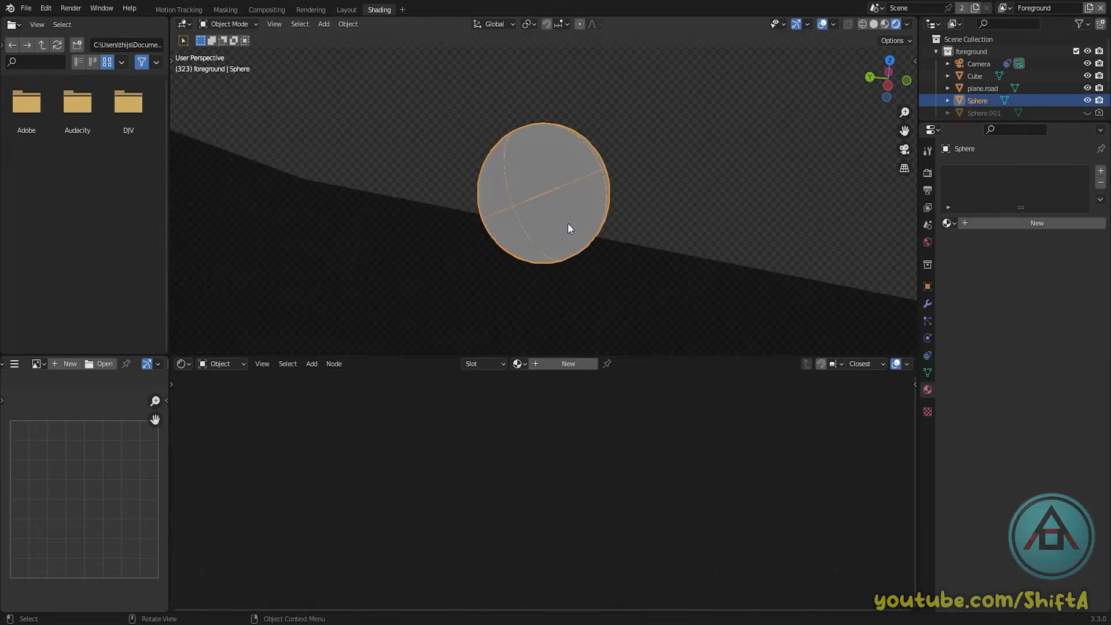
scroll(572, 237, "down", 10)
middle_click_drag(584, 248, 596, 245, "shift")
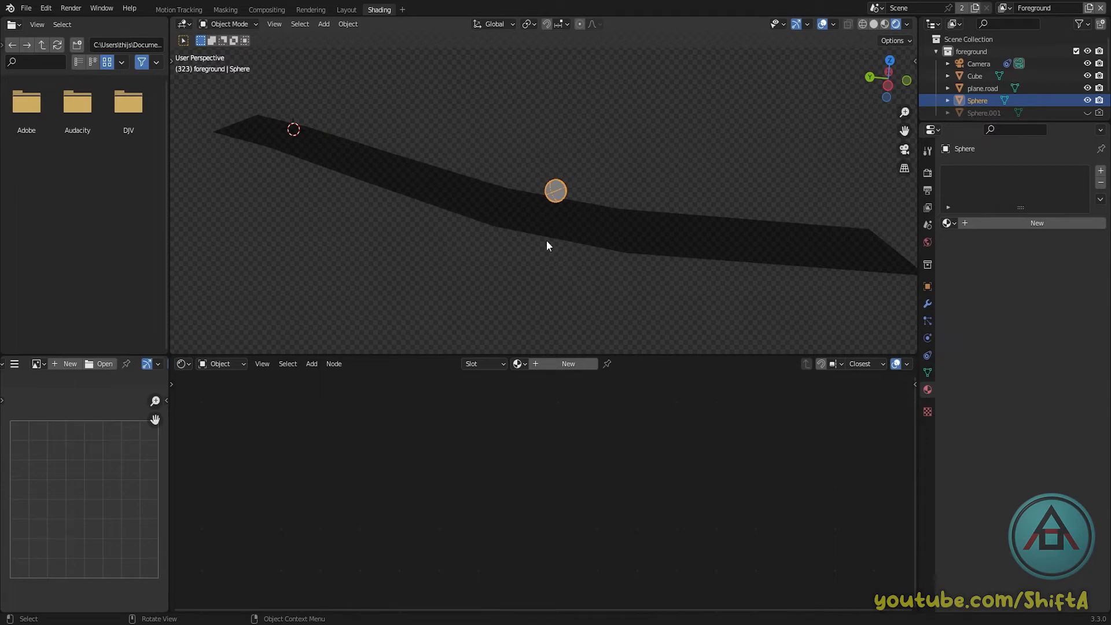
key("shift+a")
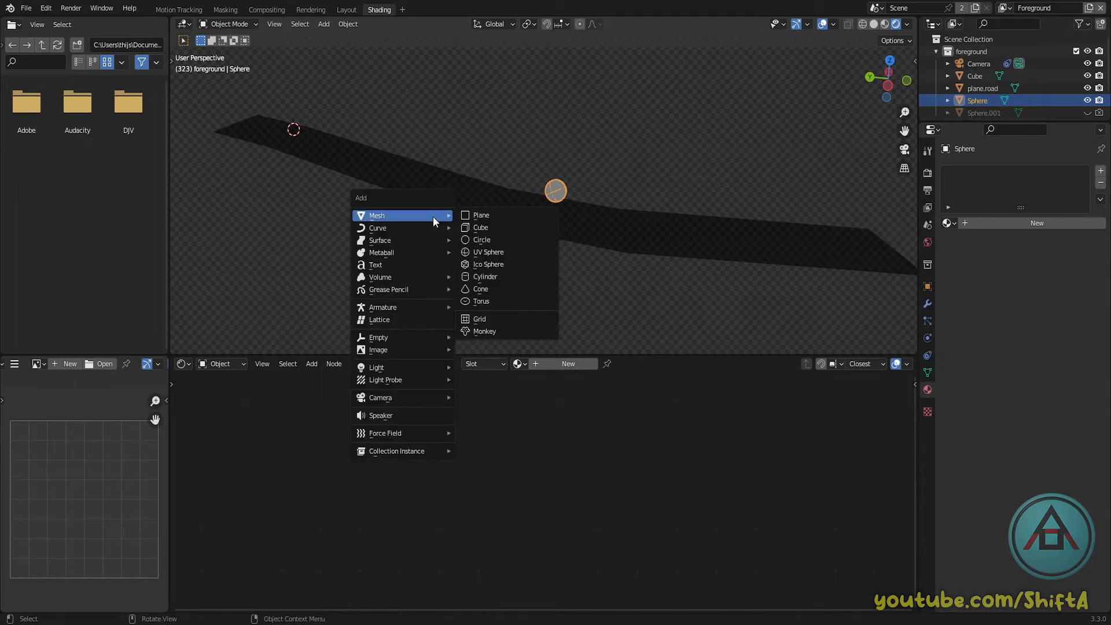
mouse_move(398, 368)
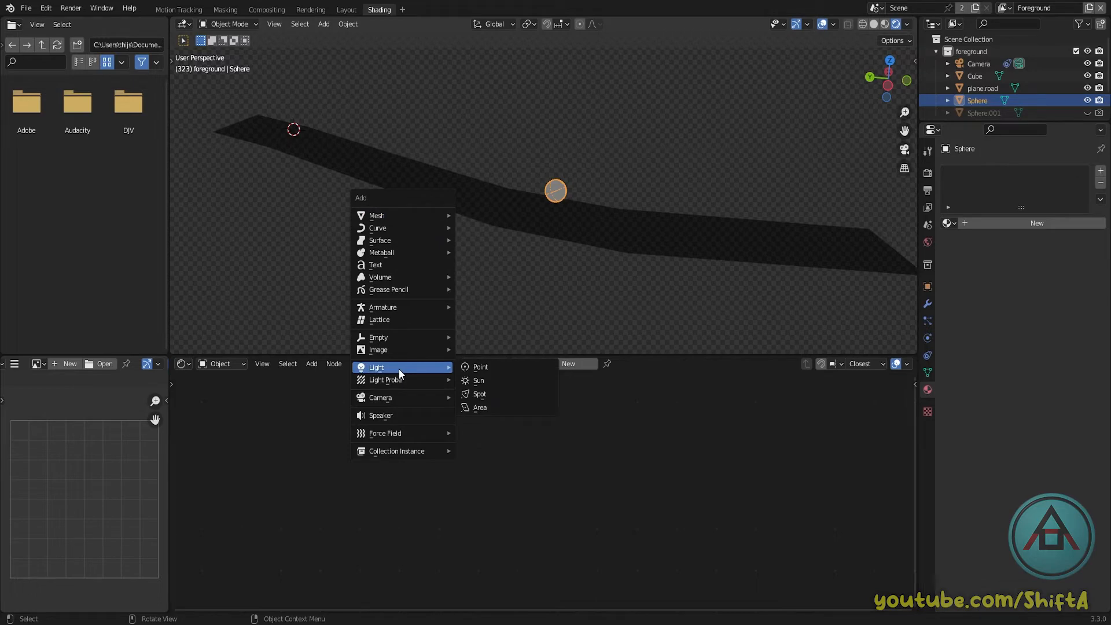
left_click(483, 379)
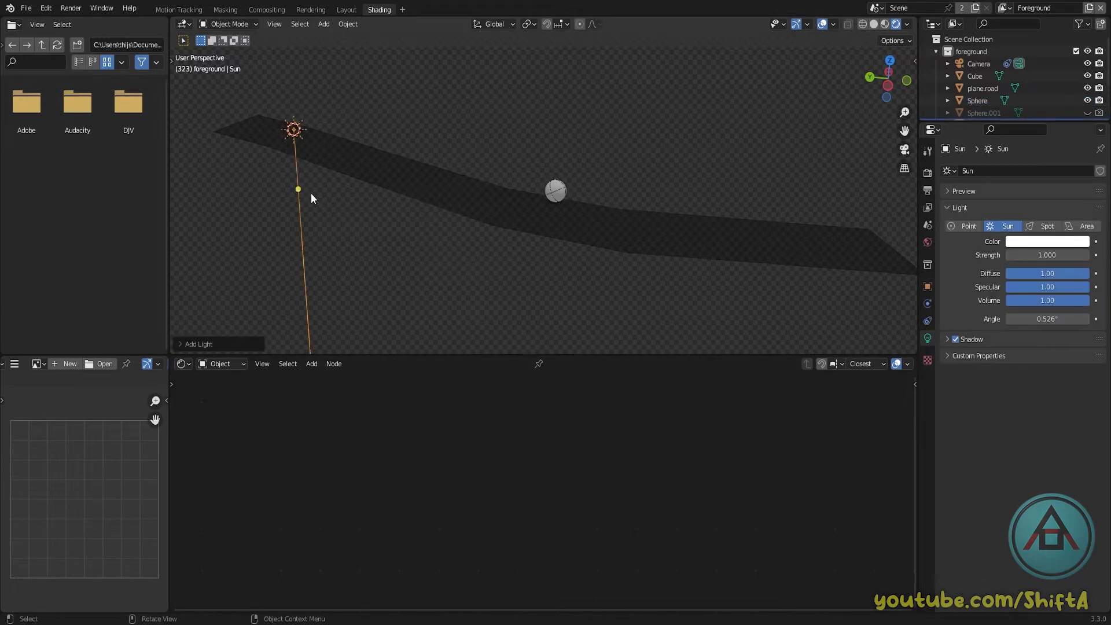
Raise the Sun light straight up along the global Z axis, well above the far end of the road
scroll(553, 226, "up", 10)
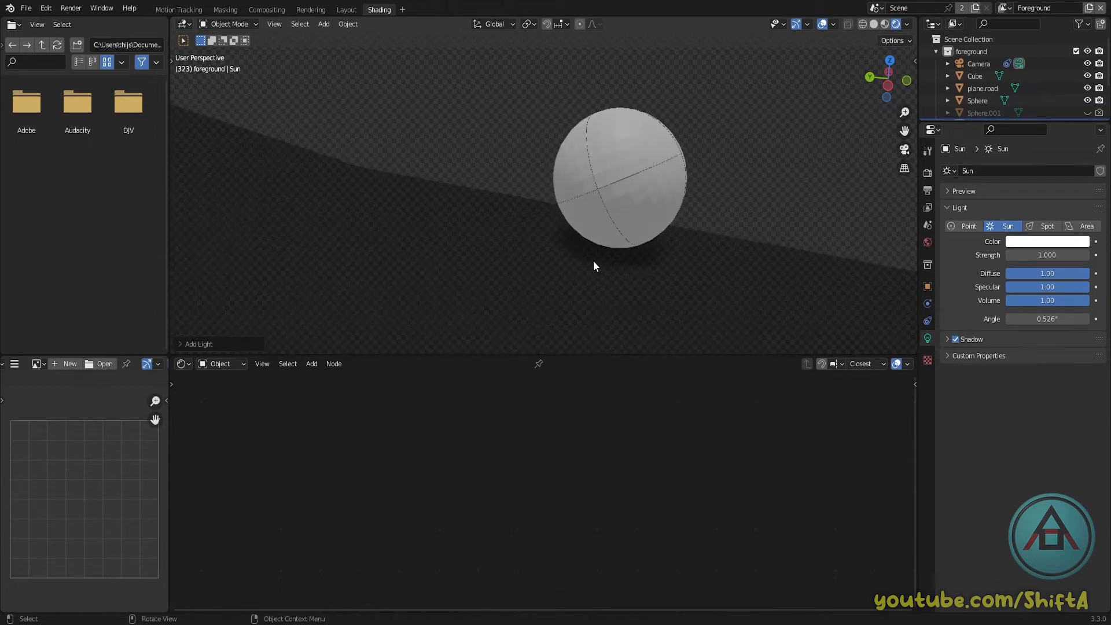
scroll(634, 253, "down", 10)
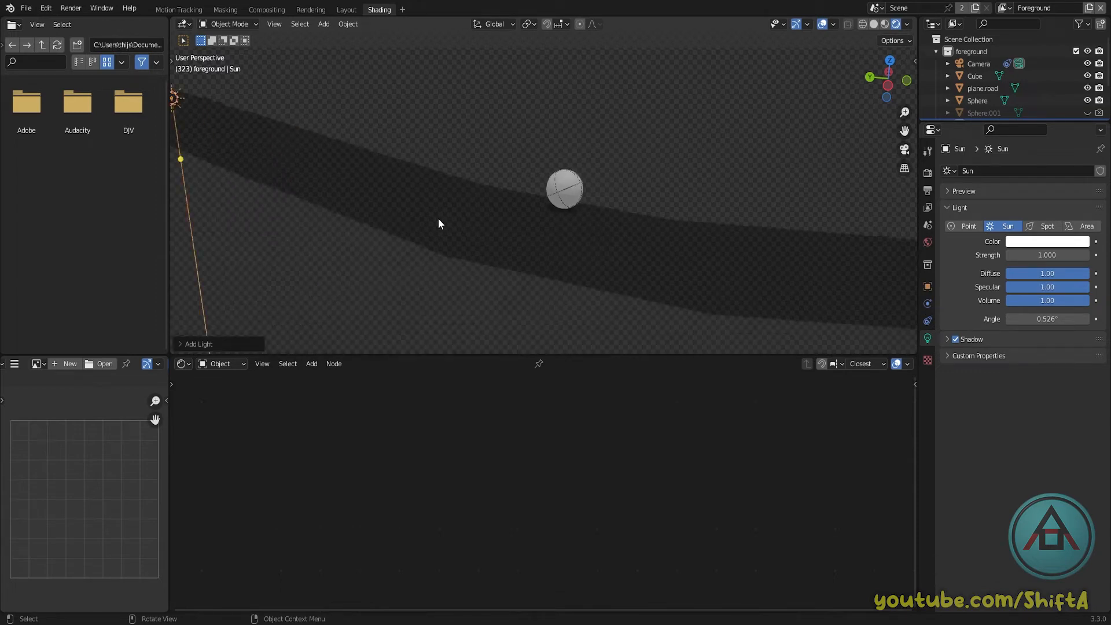
key("g")
key("z")
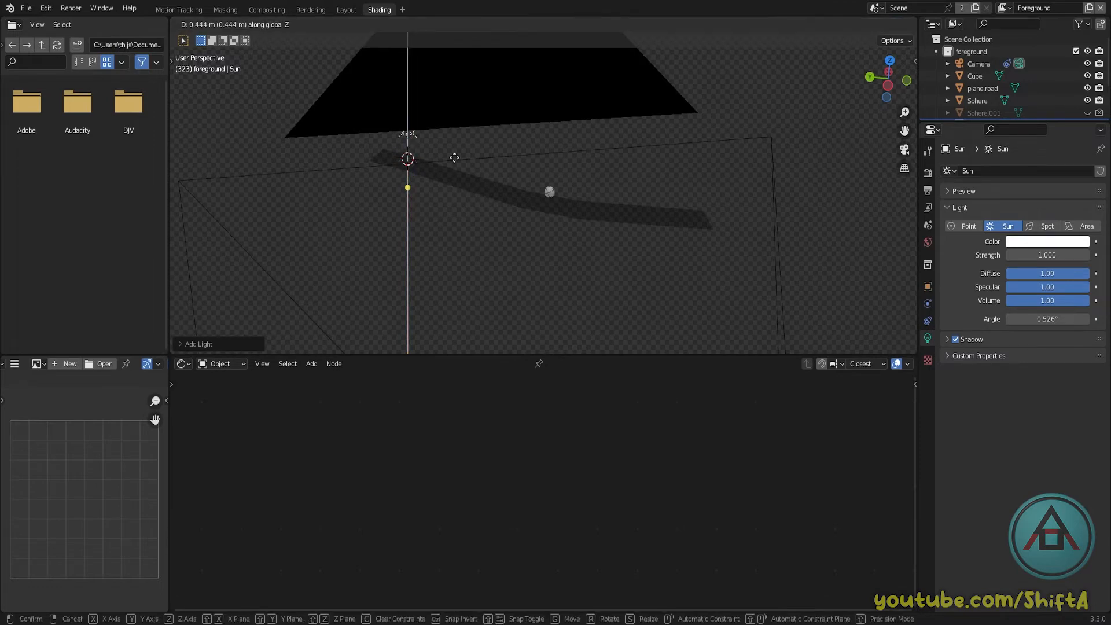
left_click(459, 53)
Tilt the Sun light so it shines diagonally down toward the sphere on the road
middle_click_drag(461, 143, 514, 203, "shift")
scroll(558, 206, "up", 2)
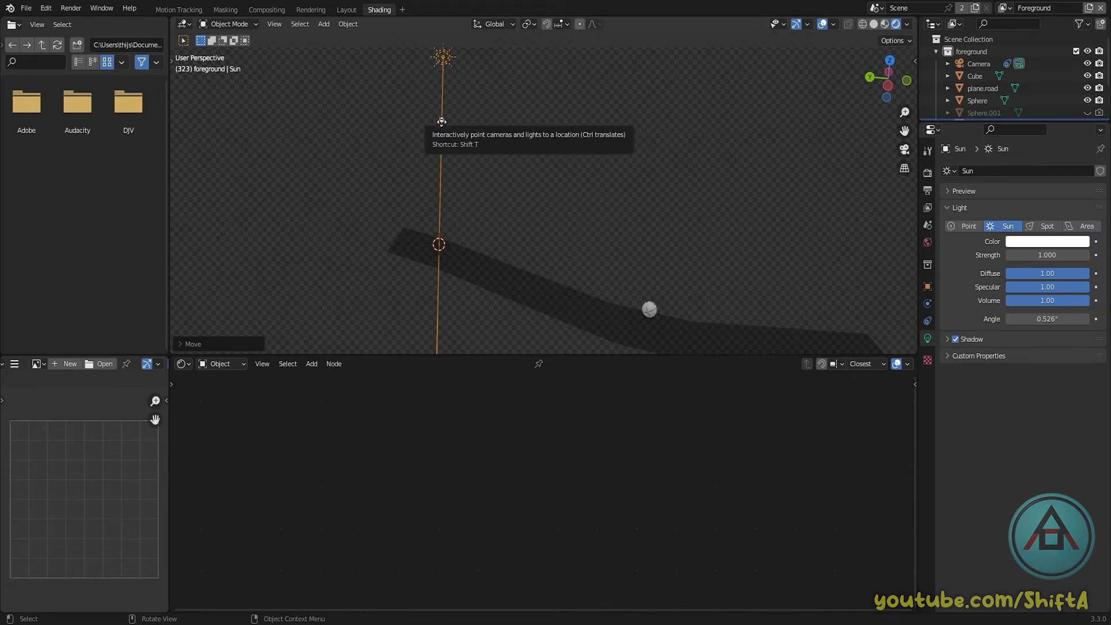
left_click_drag(442, 120, 507, 128)
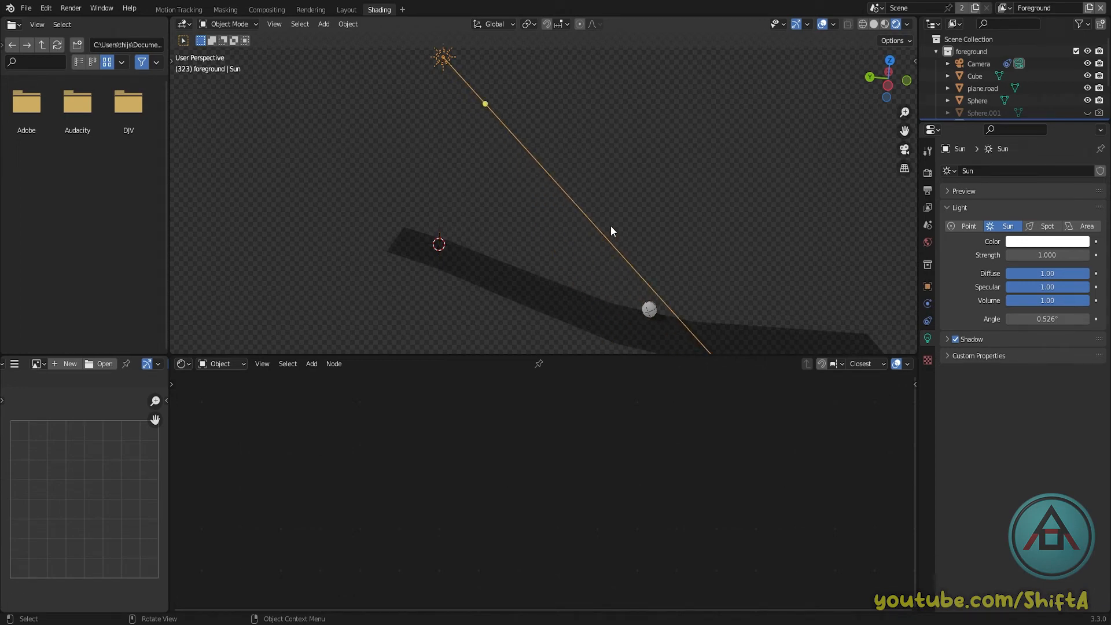
Look through the scene camera in an enlarged 3D viewport and compare the sphere's shadow with the shadows in the footage
key("KP_0")
scroll(587, 216, "down", 5)
middle_click_drag(539, 166, 579, 266, "shift")
scroll(595, 275, "up", 2)
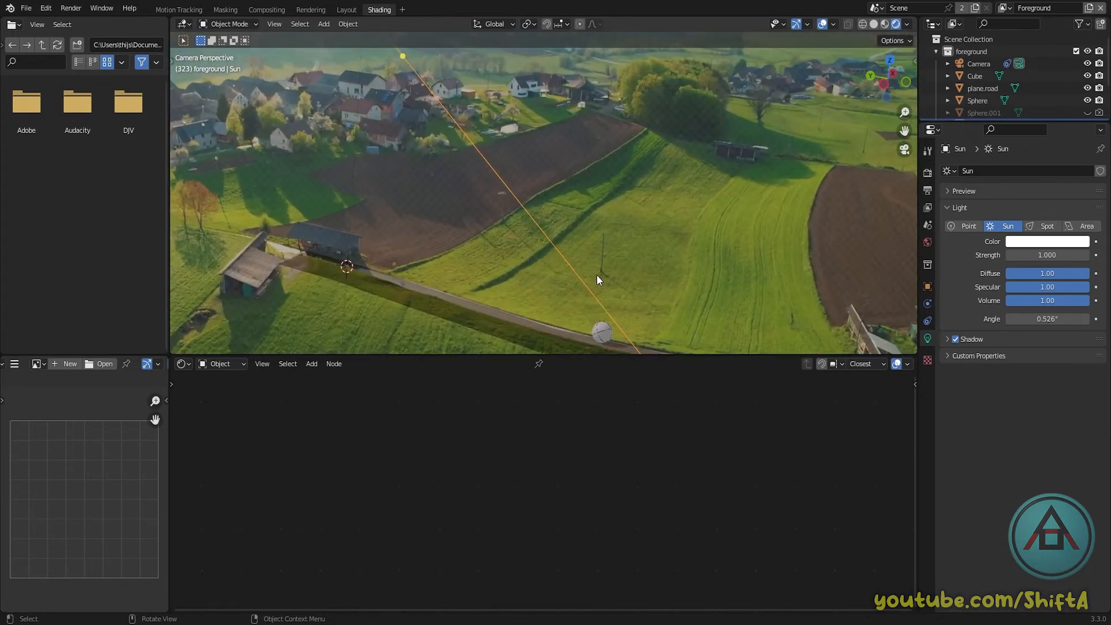
scroll(595, 275, "down", 3)
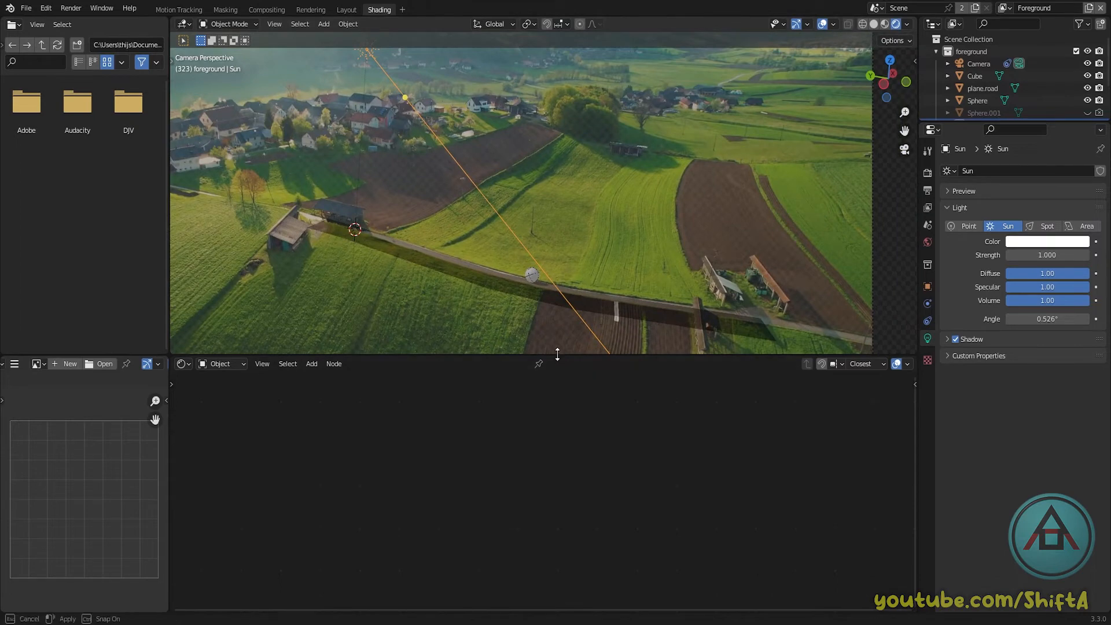
left_click_drag(557, 357, 561, 413)
scroll(582, 370, "up", 4)
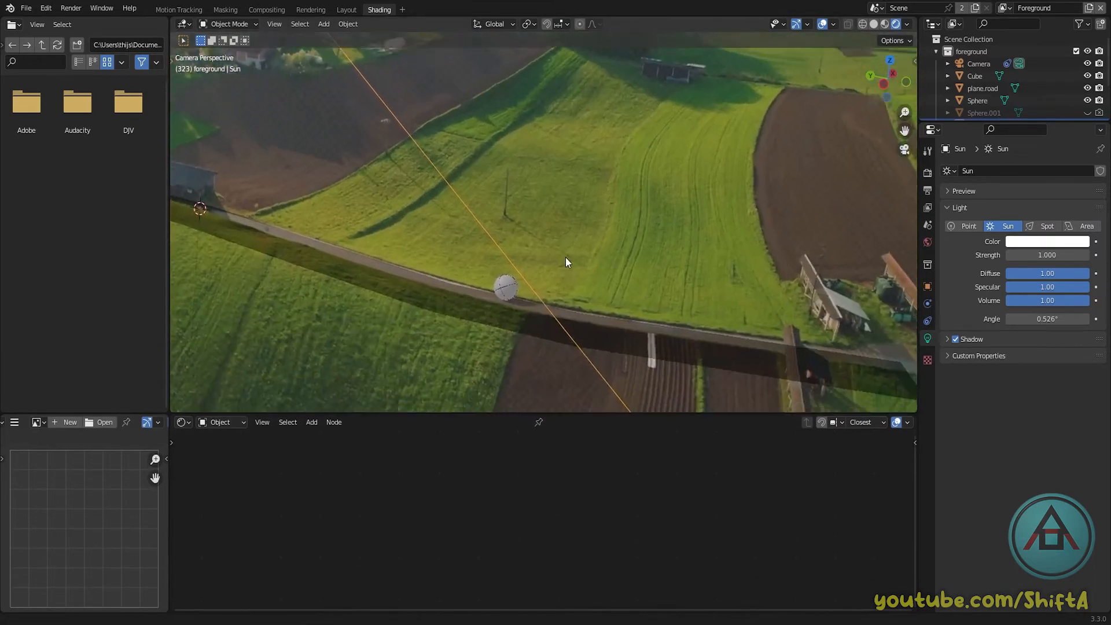
scroll(565, 262, "up", 3)
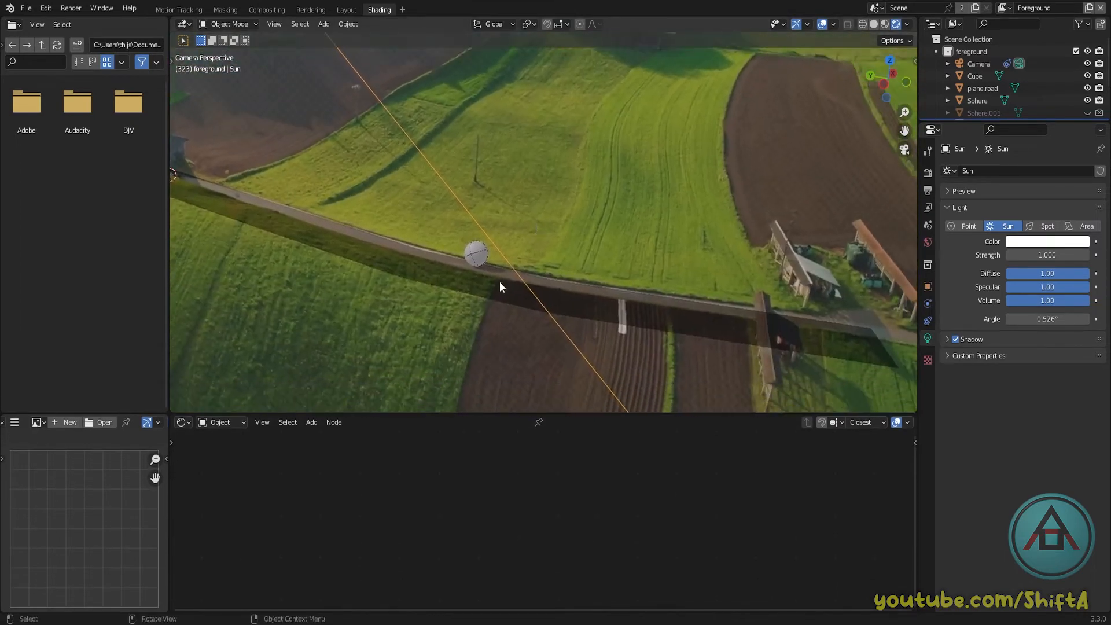
scroll(455, 286, "up", 3)
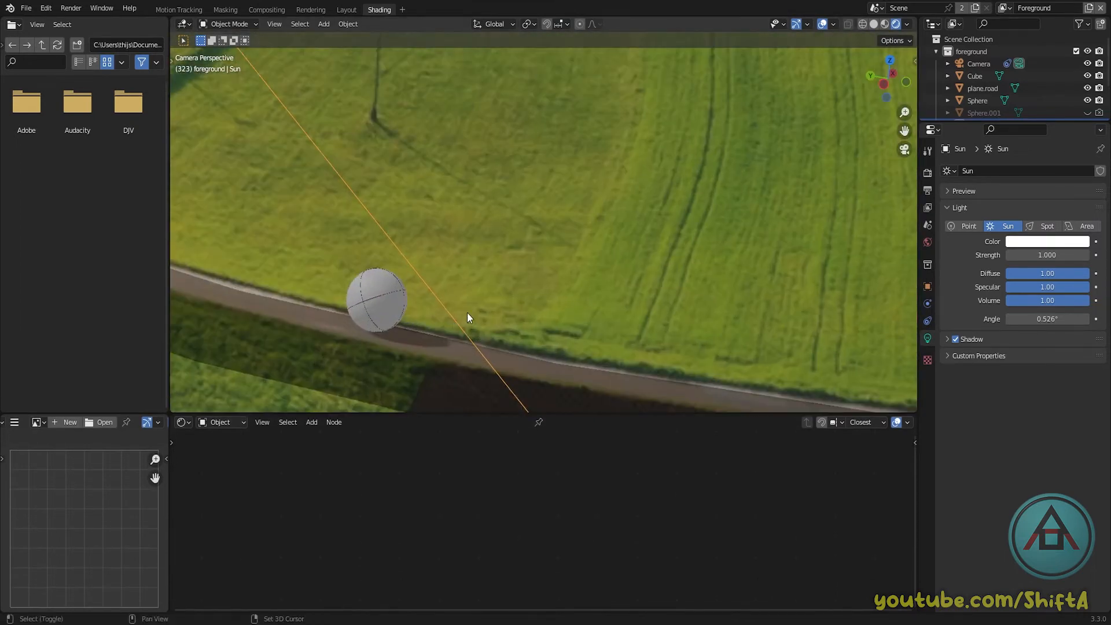
scroll(454, 322, "down", 5)
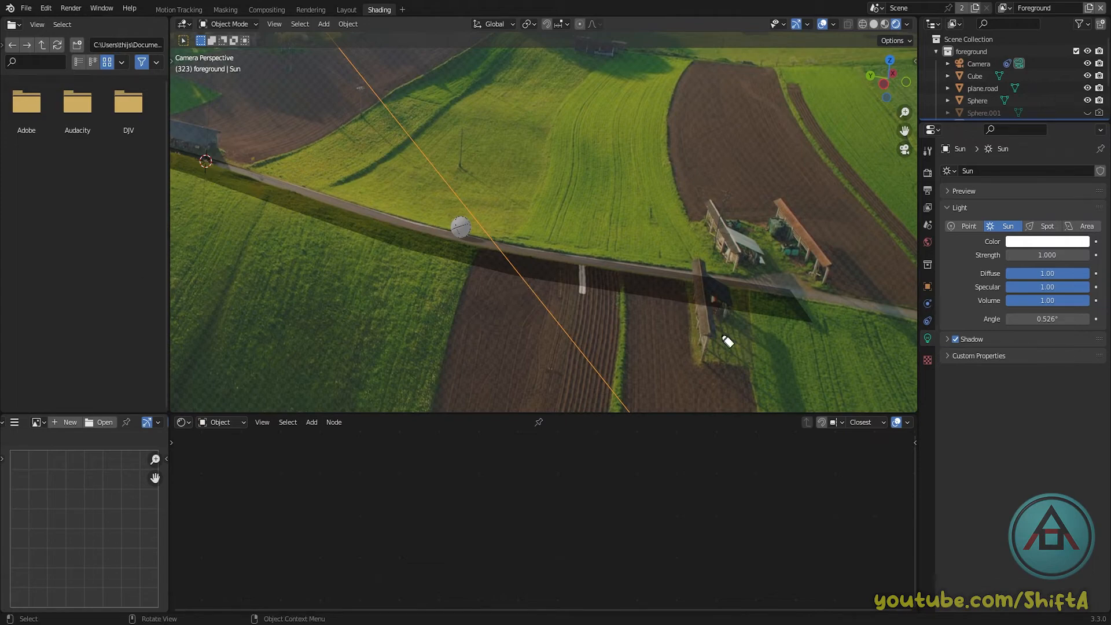
Split the Layout workspace's 3D viewport into two side-by-side views, one through the camera and one in free perspective
left_click(352, 10)
scroll(429, 186, "down", 8)
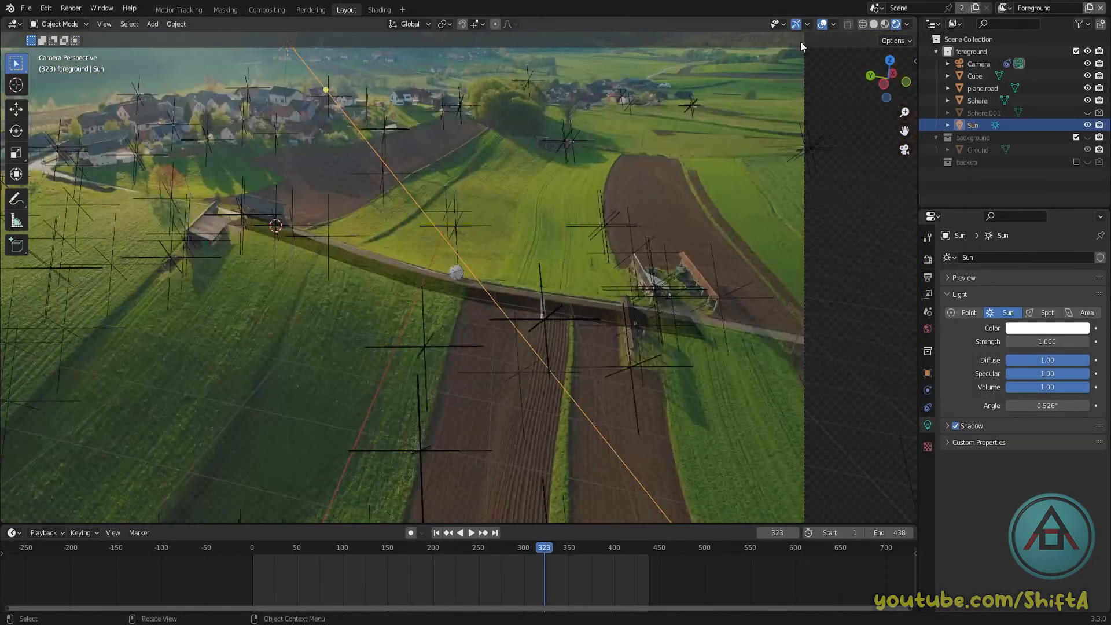
left_click_drag(913, 17, 470, 42)
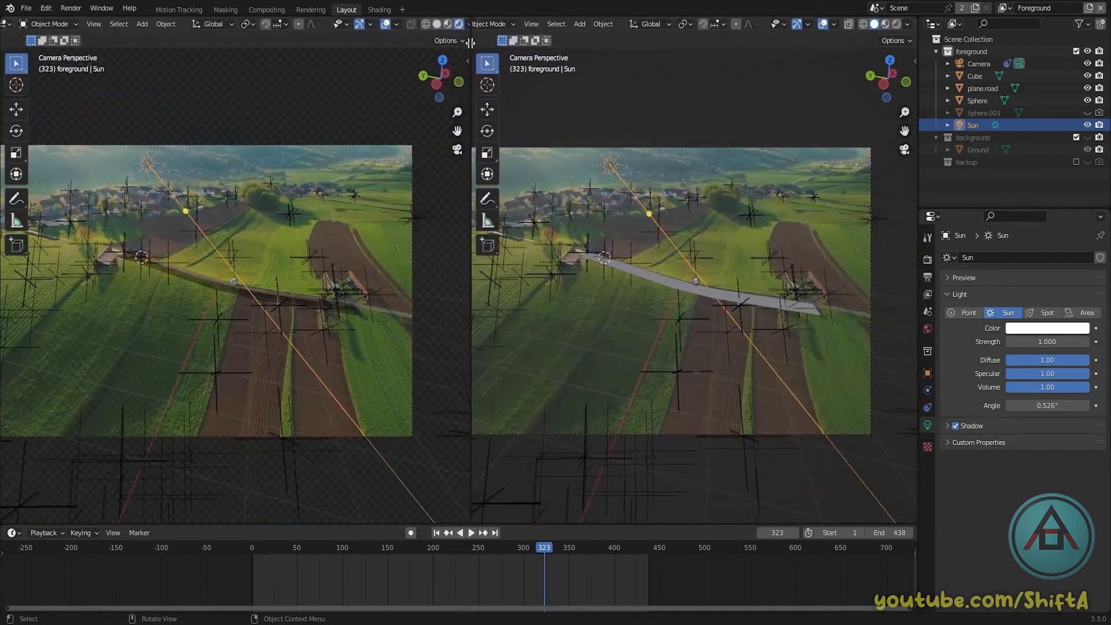
middle_click_drag(220, 218, 267, 236, "shift")
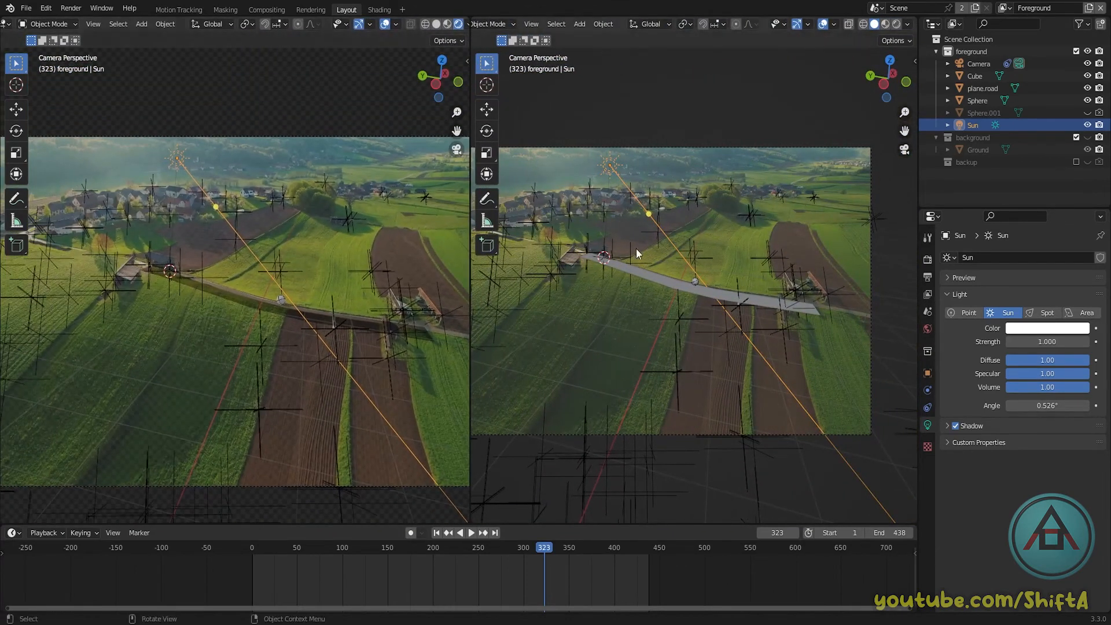
mouse_move(724, 245)
middle_mouse_down()
mouse_move(673, 252)
mouse_move(675, 268)
mouse_move(686, 192)
mouse_move(682, 242)
mouse_move(786, 232)
mouse_move(762, 236)
mouse_move(776, 245)
mouse_move(688, 248)
mouse_move(720, 216)
mouse_move(741, 244)
mouse_move(727, 238)
middle_mouse_up()
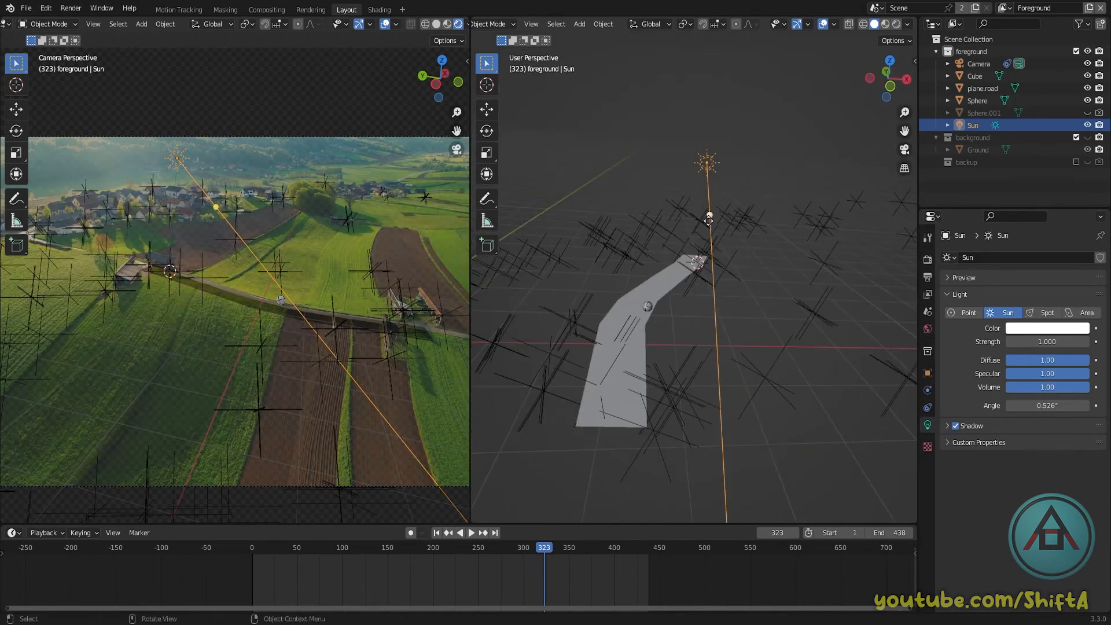
Examine the shadows of the sphere, poles and sheds in the camera view to judge the footage's sunlight direction
scroll(238, 273, "up", 2)
middle_click_drag(325, 249, 290, 258, "shift")
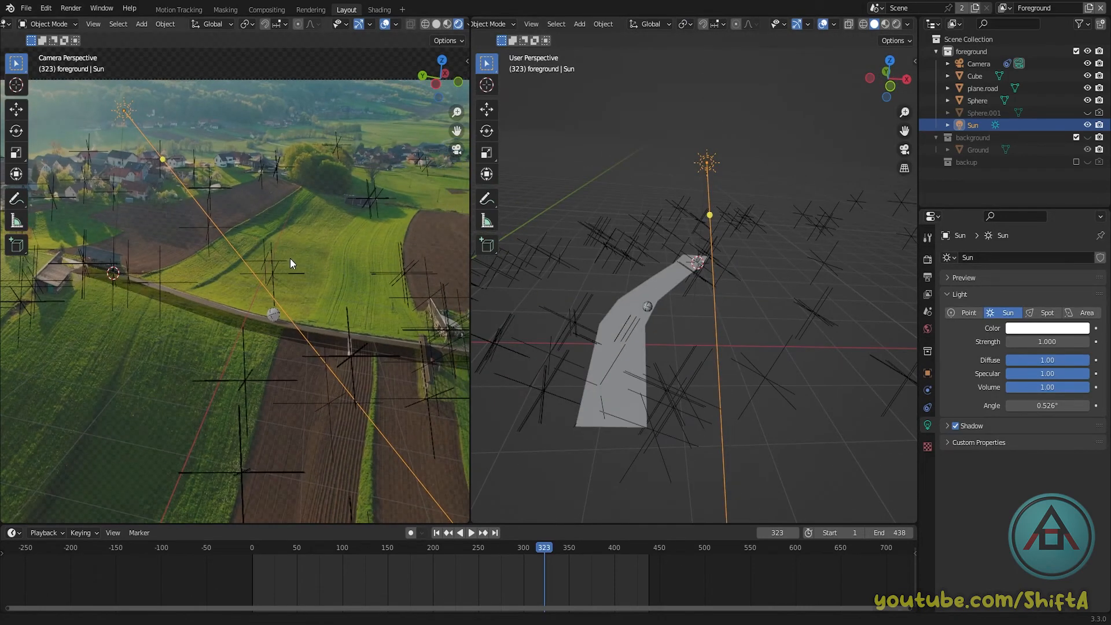
scroll(279, 258, "up", 1)
scroll(279, 258, "up", 2)
middle_click_drag(325, 291, 261, 275, "shift")
scroll(279, 276, "up", 2)
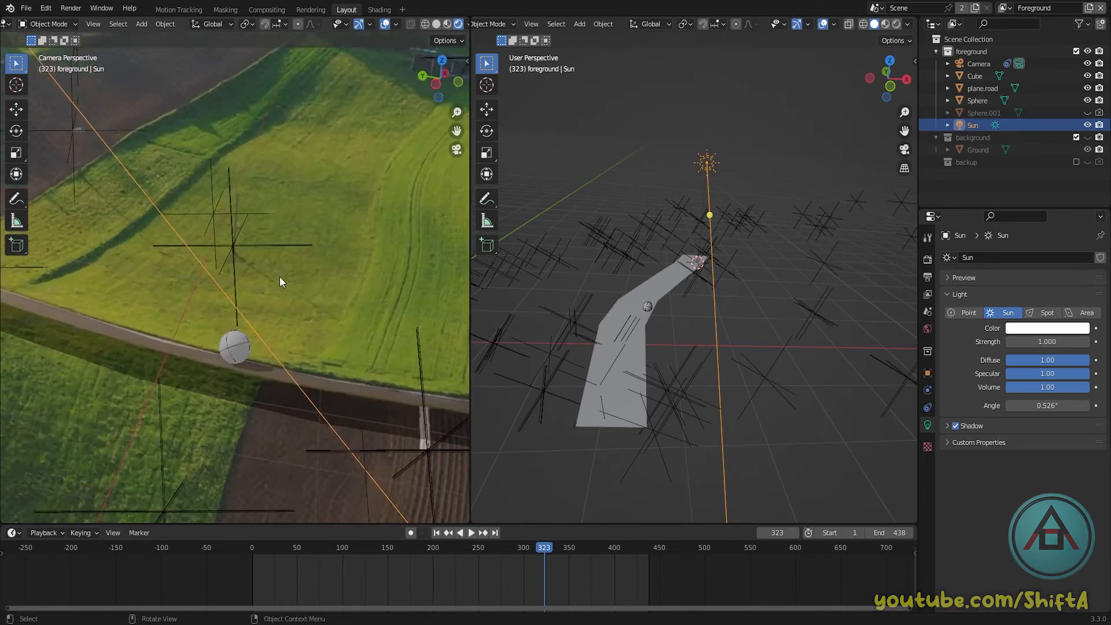
scroll(280, 277, "up", 2)
middle_click_drag(316, 318, 255, 220, "shift")
scroll(254, 220, "down", 5)
middle_click_drag(297, 275, 237, 247, "shift")
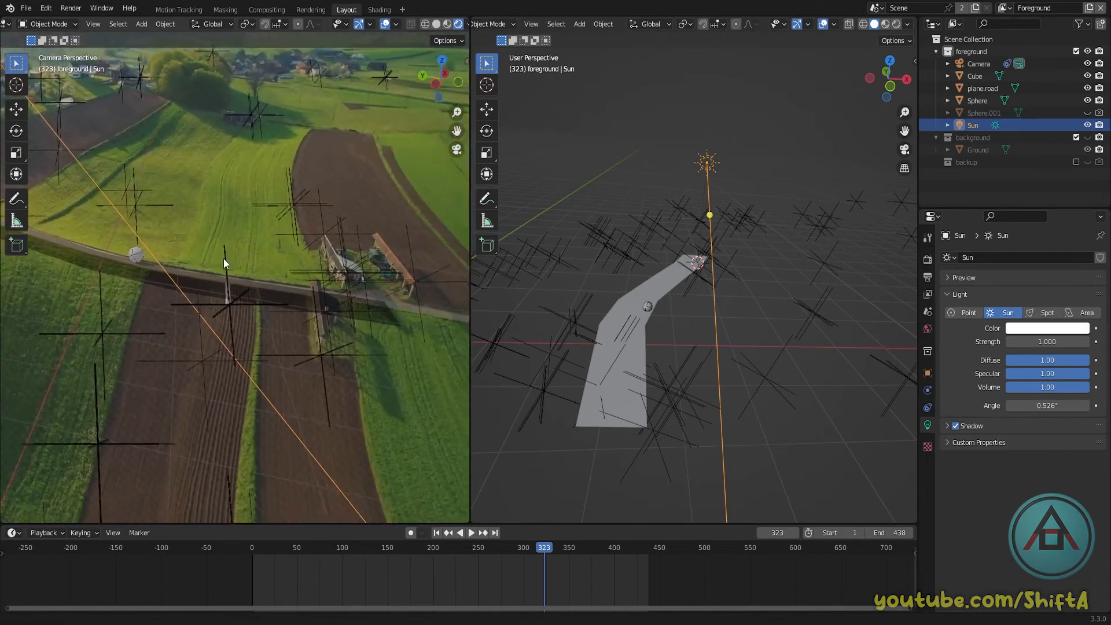
scroll(210, 254, "up", 3)
scroll(237, 246, "down", 1)
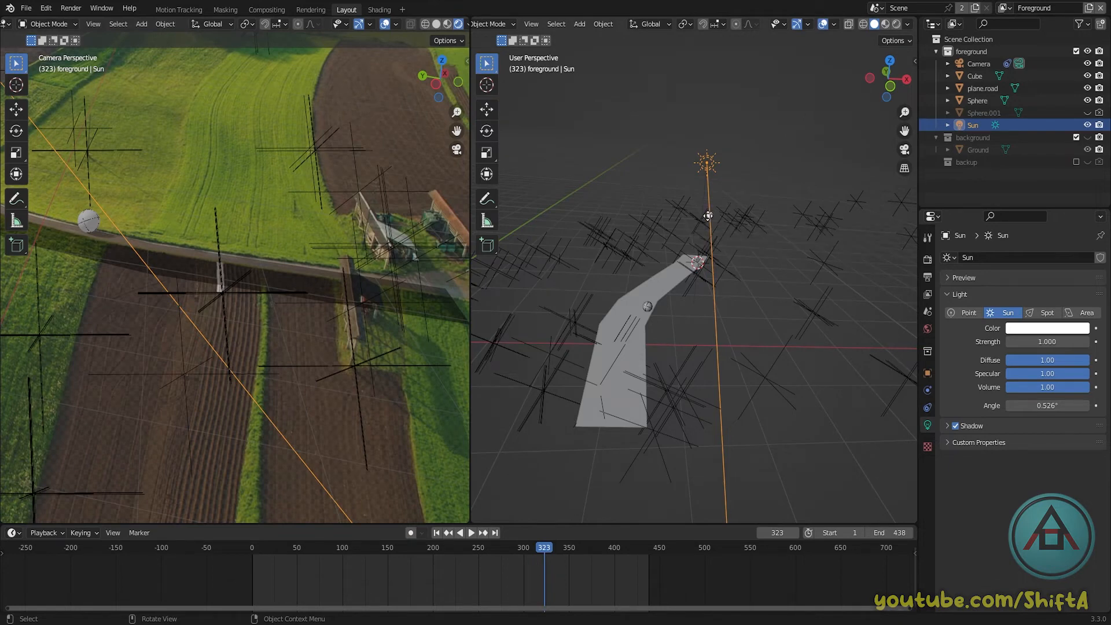
Re-aim the Sun light at a shallow angle along the road from the free perspective view
left_click_drag(707, 215, 670, 197)
middle_click_drag(707, 295, 665, 267)
left_click_drag(668, 200, 660, 191)
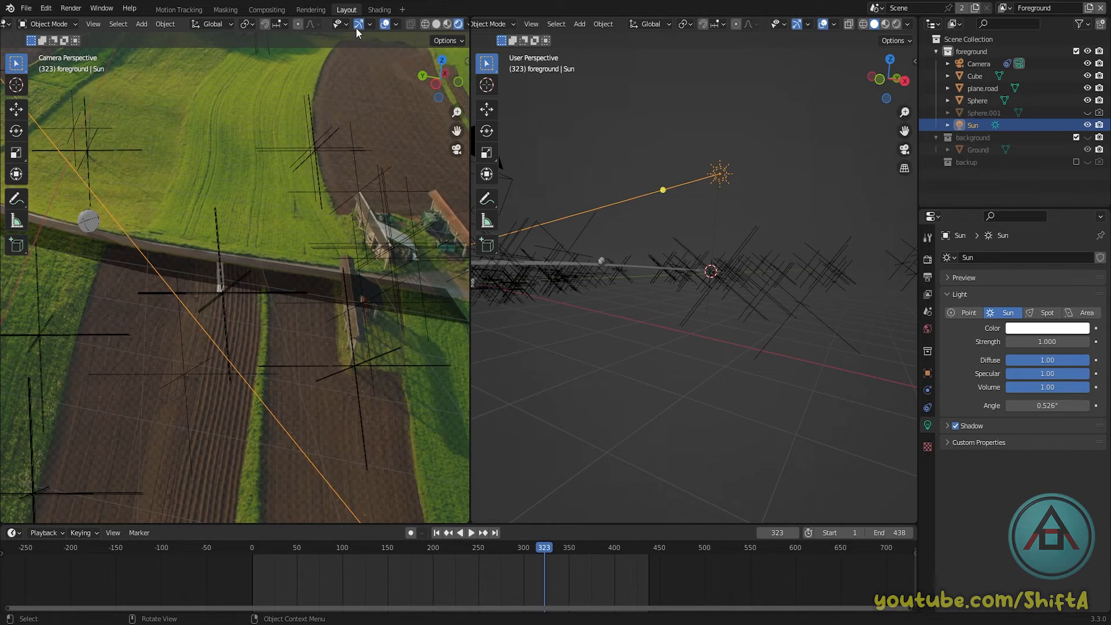
In the Shading workspace, move the road material's ColorRamp white stop to about 0.3 and set the ramp's interpolation to Ease
left_click(379, 10)
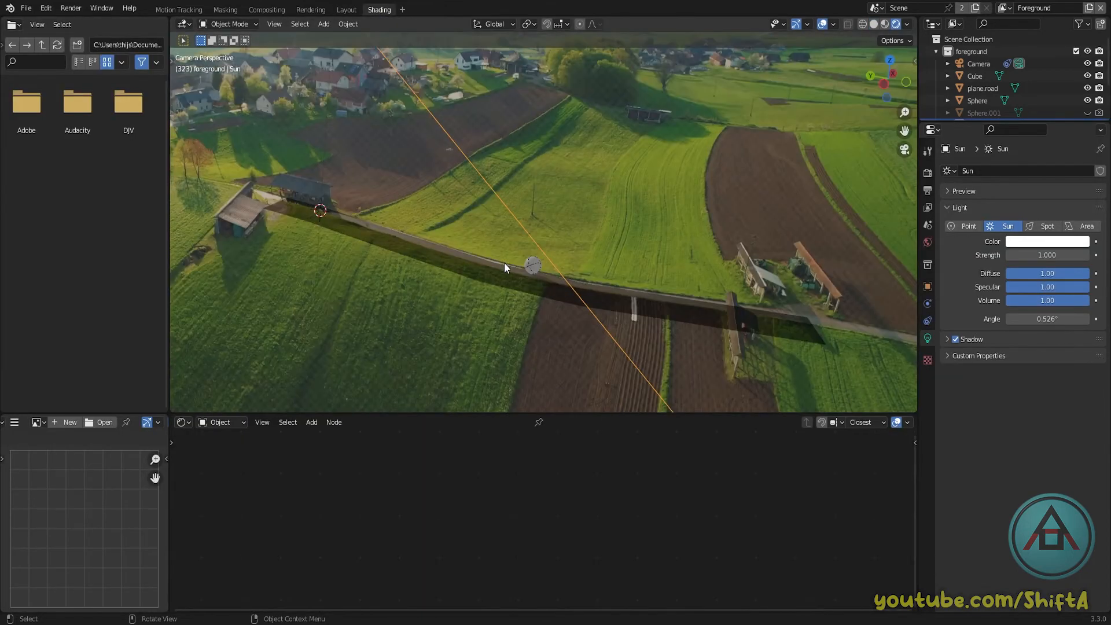
left_click(517, 278)
scroll(596, 307, "up", 4)
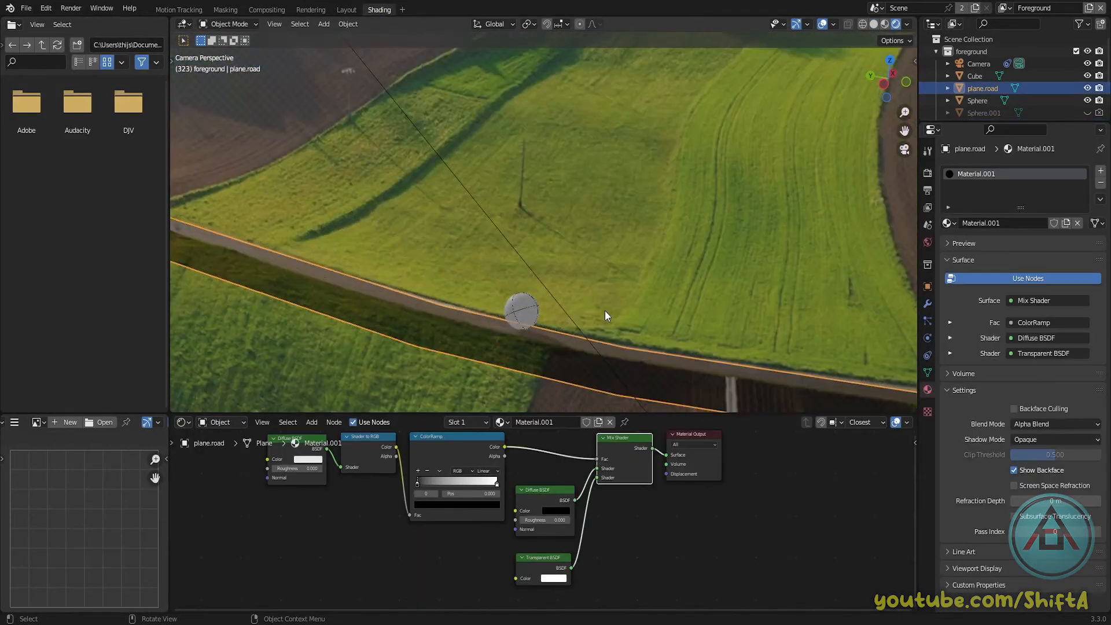
middle_click_drag(605, 310, 513, 215, "shift")
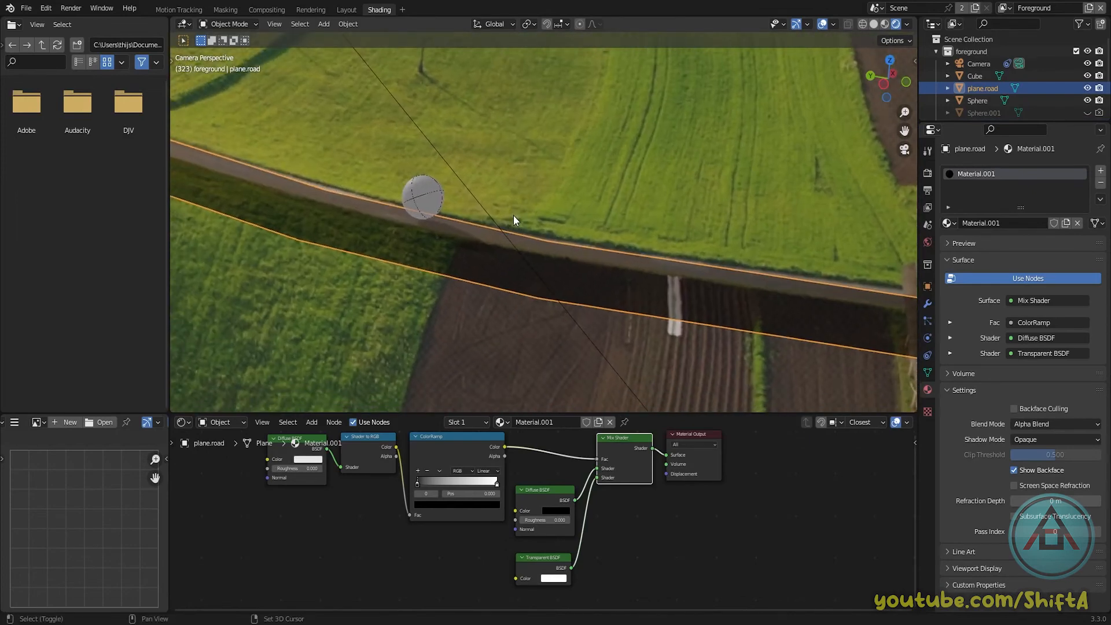
left_click(470, 486)
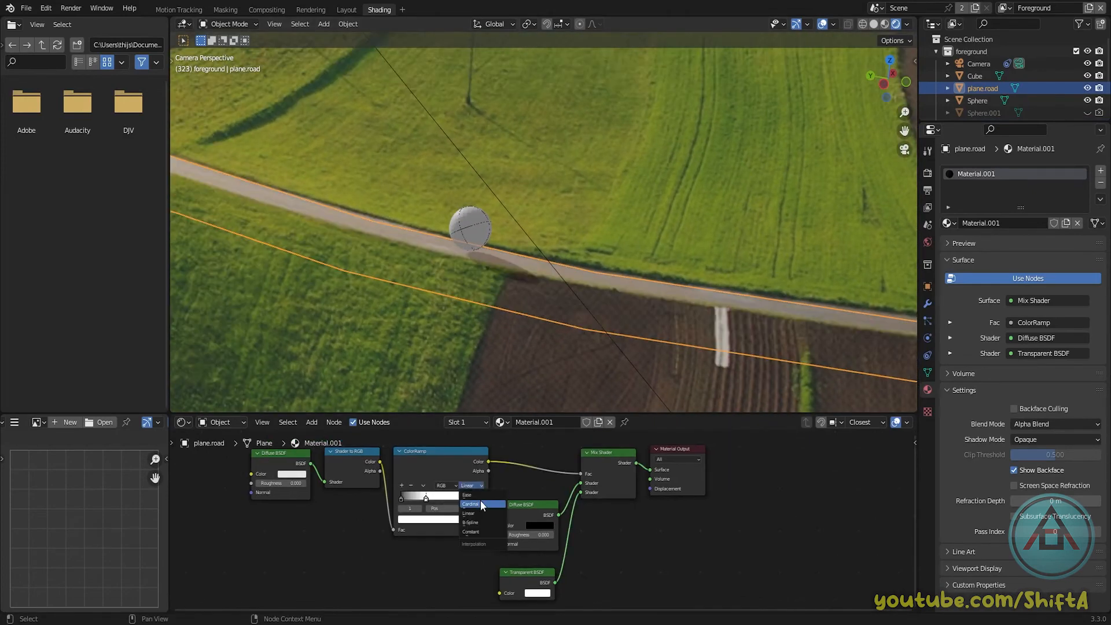
left_click(477, 495)
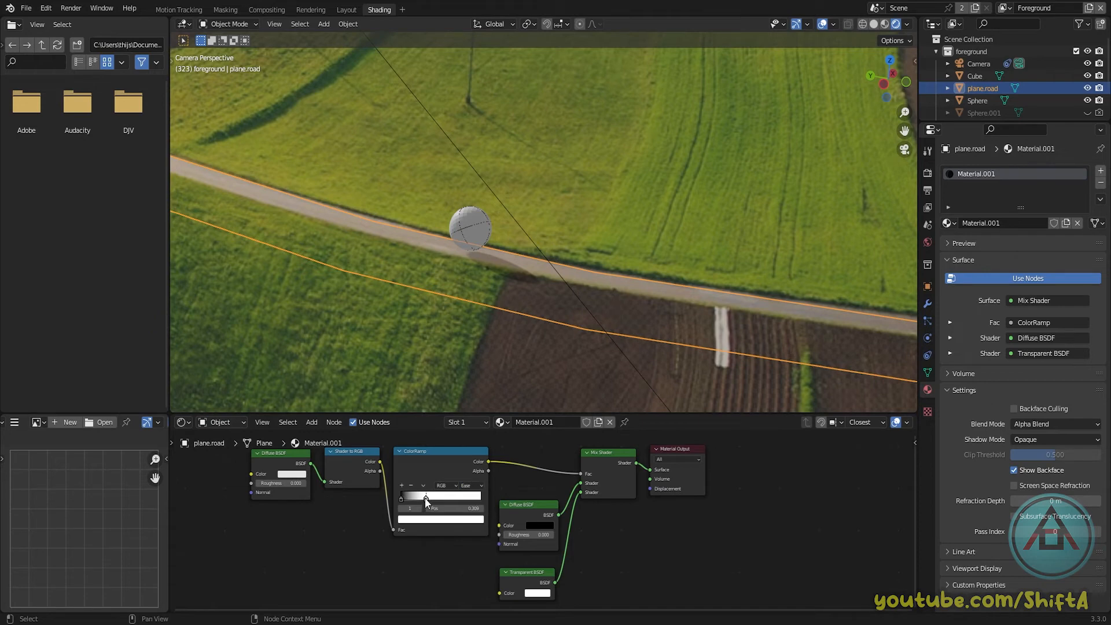
Fine-tune the road material's ColorRamp white stop to a position of about 0.36, checking the sphere's shadow during playback
mouse_move(425, 497)
left_mouse_down()
mouse_move(444, 497)
mouse_move(431, 498)
left_mouse_up()
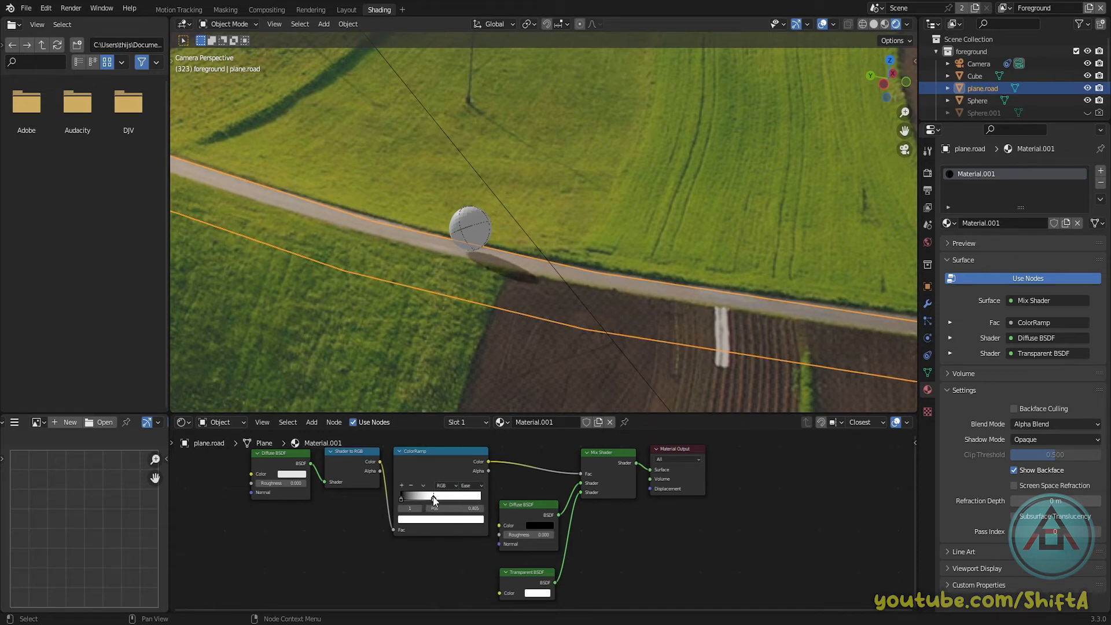
left_click_drag(434, 496, 432, 495)
key("space")
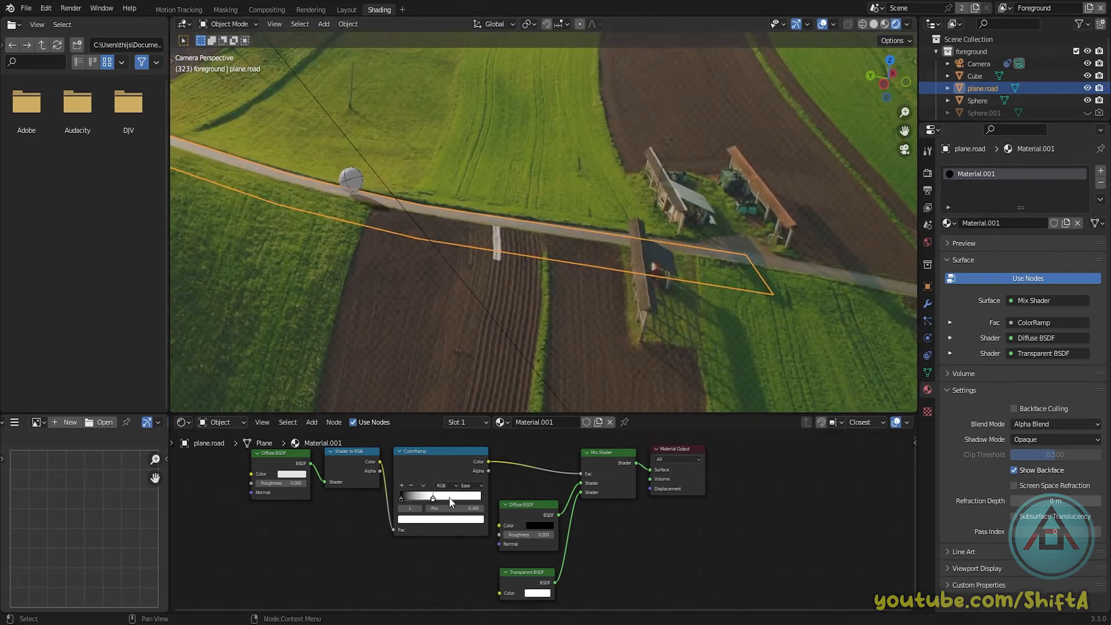
left_click_drag(432, 499, 431, 498)
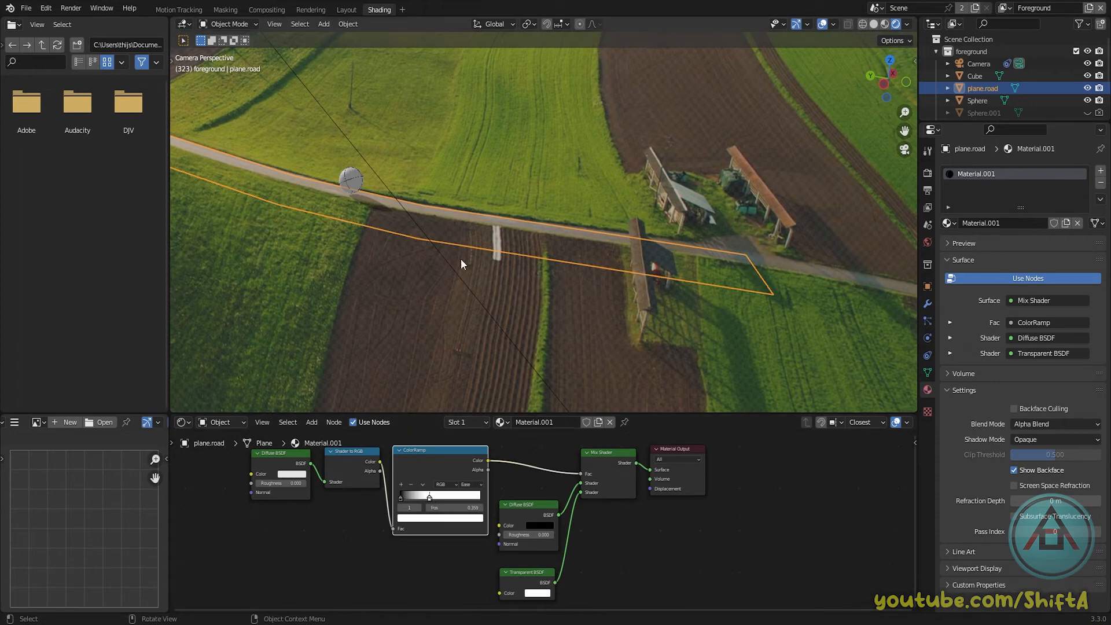
Examine where the sphere's shadow meets the sphere on the road in the camera view
scroll(376, 220, "up", 3)
scroll(439, 303, "up", 5)
middle_click_drag(247, 242, 446, 288, "shift")
scroll(410, 291, "up", 2)
scroll(409, 285, "down", 4)
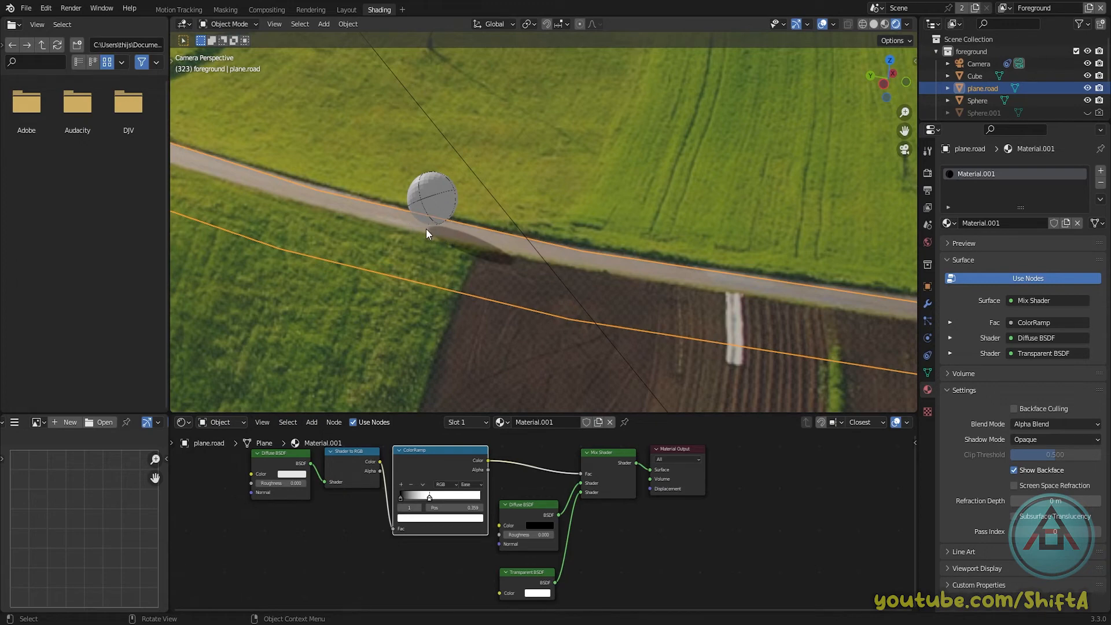
scroll(435, 228, "up", 3)
middle_click_drag(404, 248, 498, 280, "shift")
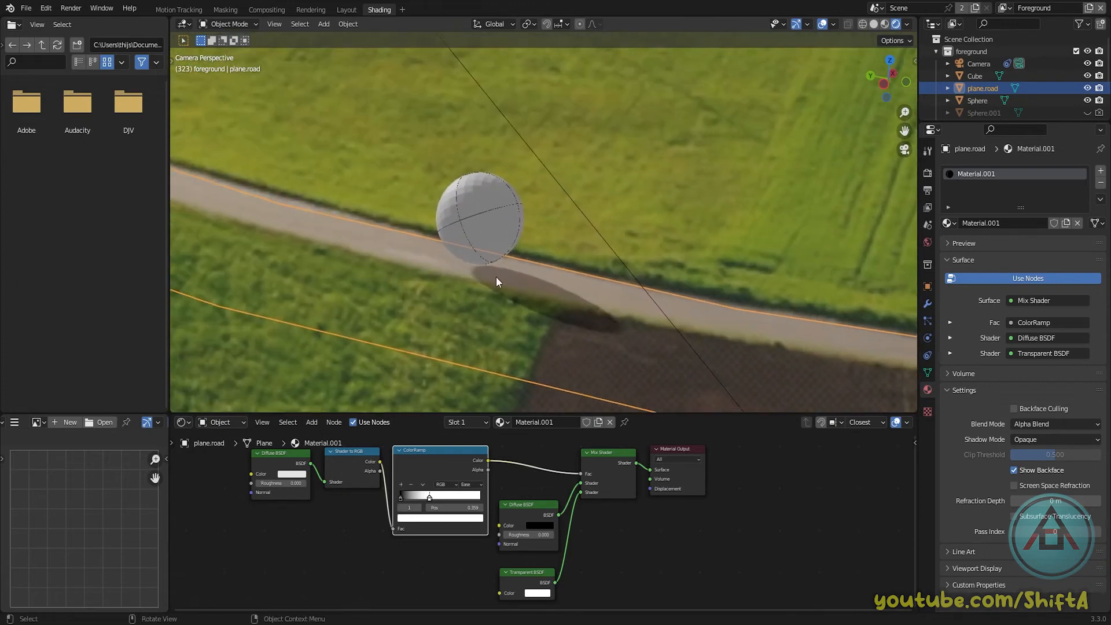
scroll(430, 236, "up", 2)
In the Layout workspace, raise the road plane by about 0.007 m along the global Z axis
left_click(438, 270)
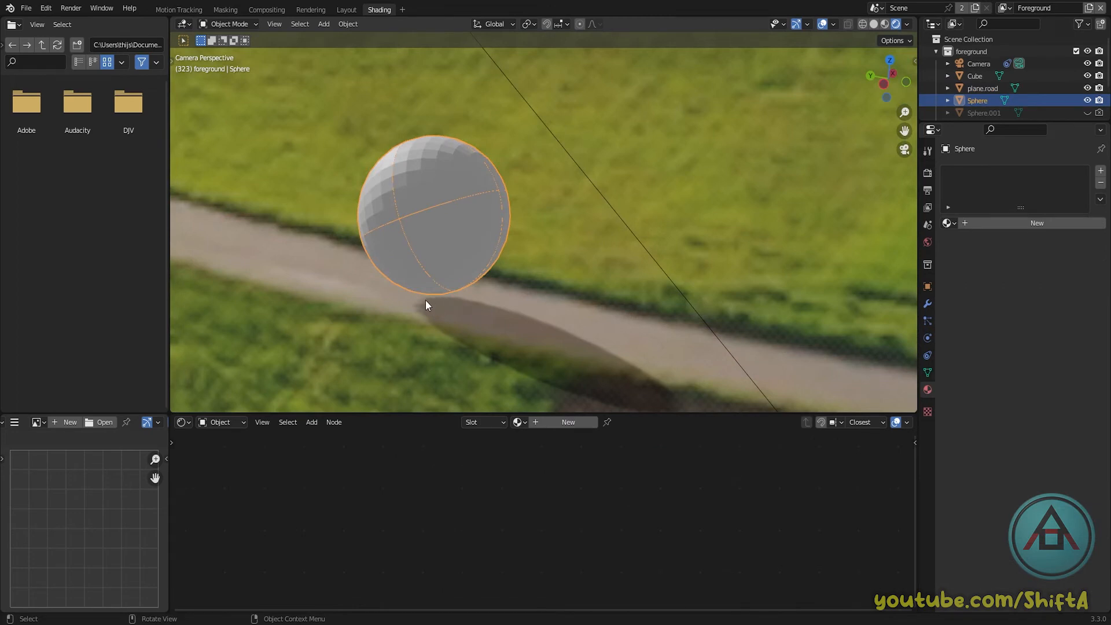
left_click(418, 349)
middle_click_drag(418, 349, 657, 286)
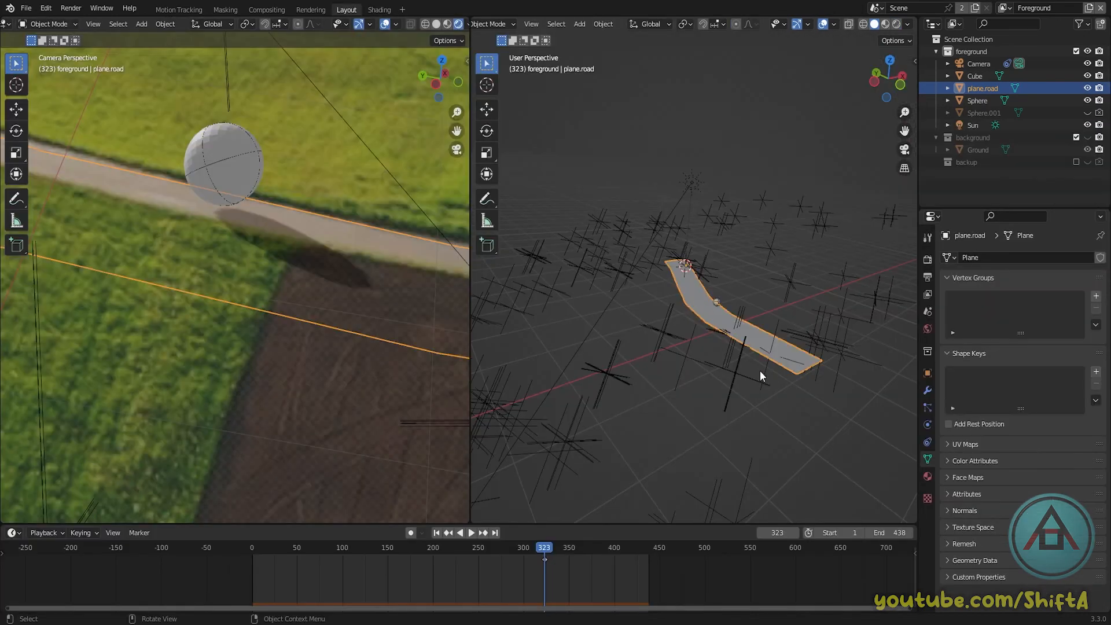
middle_click_drag(758, 370, 769, 355)
key("g")
key("z")
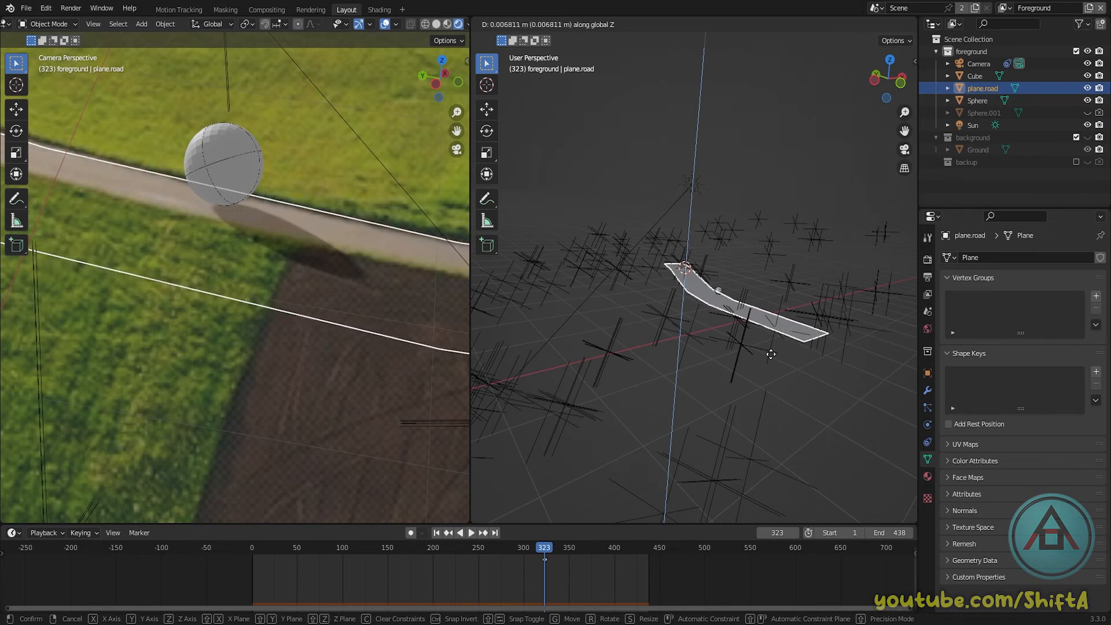
left_click(771, 354)
Inspect the raised road plane from above and below in free perspective, and check the sphere's shadow at frame 316 in the camera view
scroll(755, 380, "up", 9)
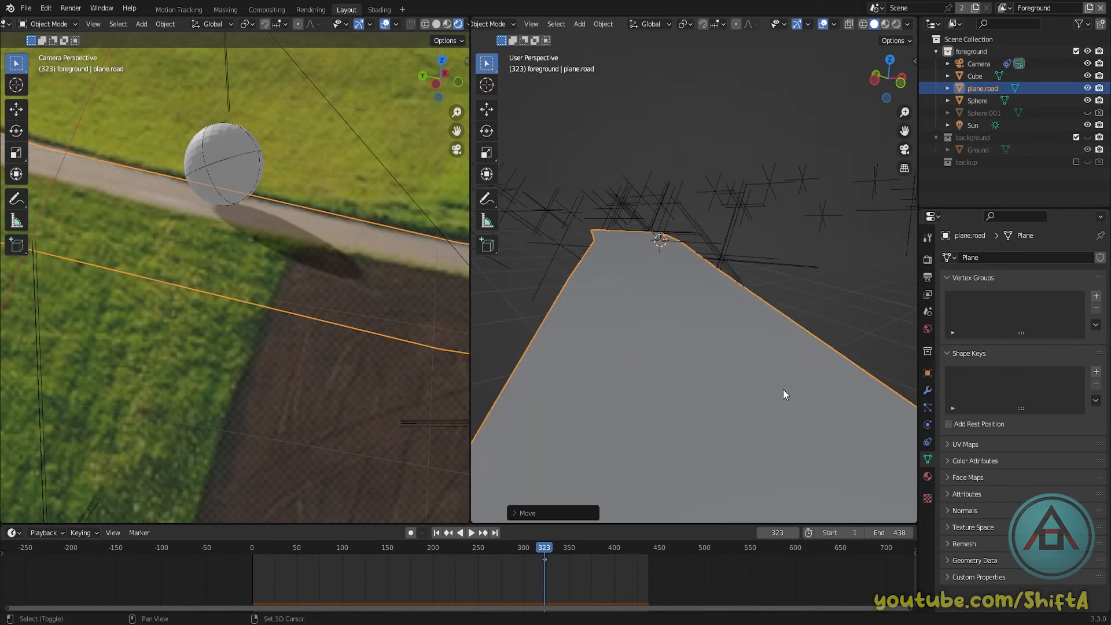
middle_click_drag(782, 389, 744, 319, "shift")
scroll(743, 340, "down", 4)
mouse_move(758, 278)
middle_mouse_down("shift")
mouse_move(749, 304)
mouse_move(748, 279)
middle_mouse_up("shift")
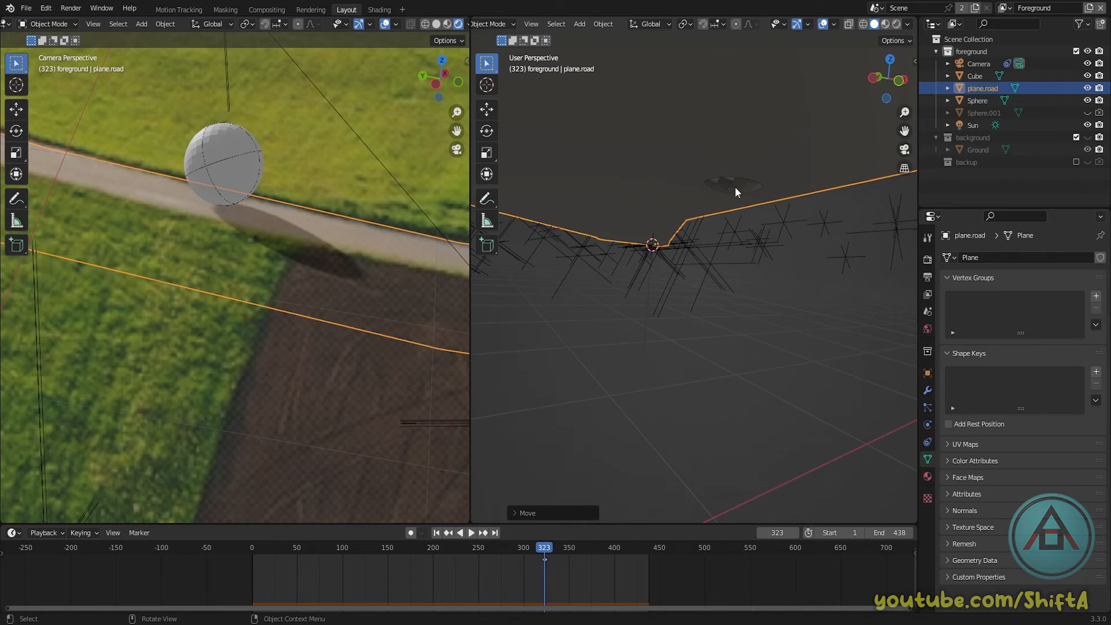
middle_click_drag(734, 194, 751, 254)
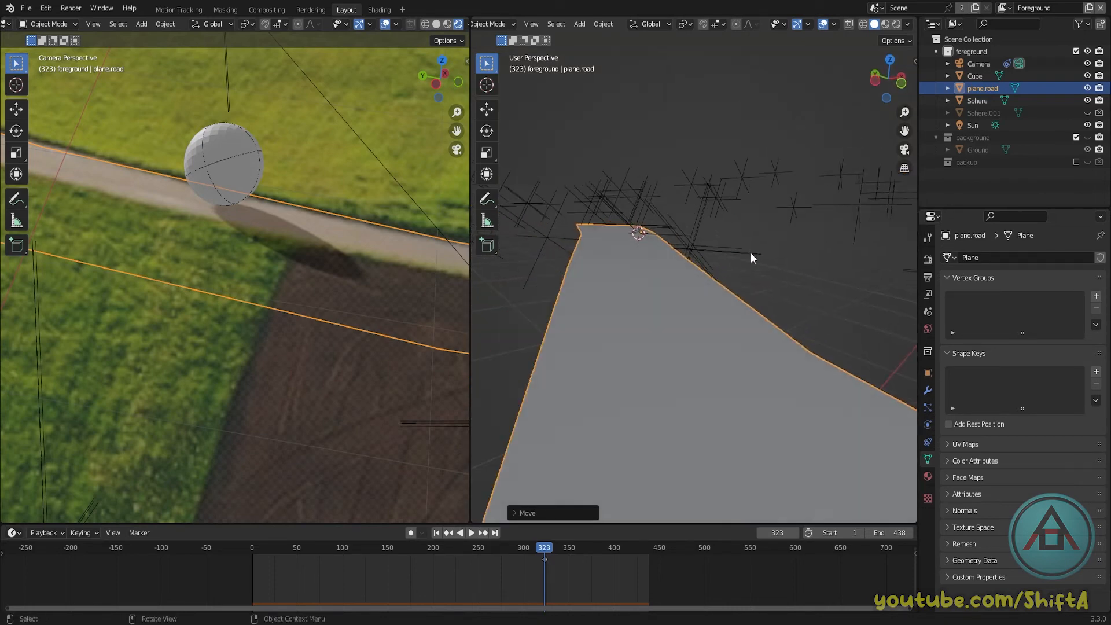
scroll(751, 252, "down", 5)
middle_click_drag(756, 299, 724, 290)
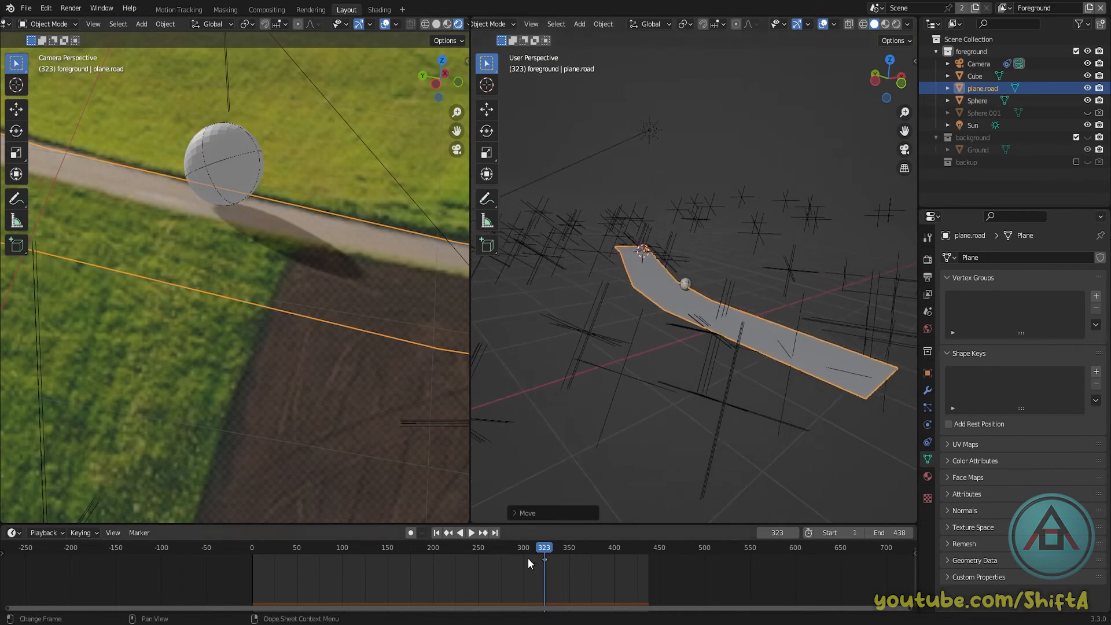
mouse_move(545, 548)
left_mouse_down()
mouse_move(526, 549)
mouse_move(556, 548)
mouse_move(538, 547)
left_mouse_up()
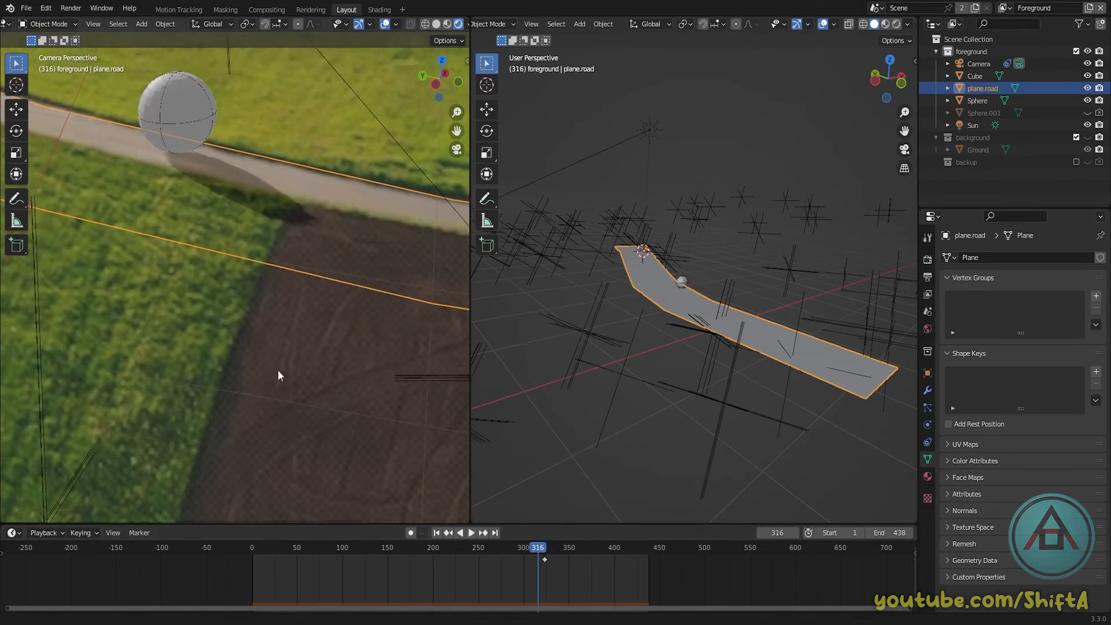
left_click_drag(470, 347, 507, 345)
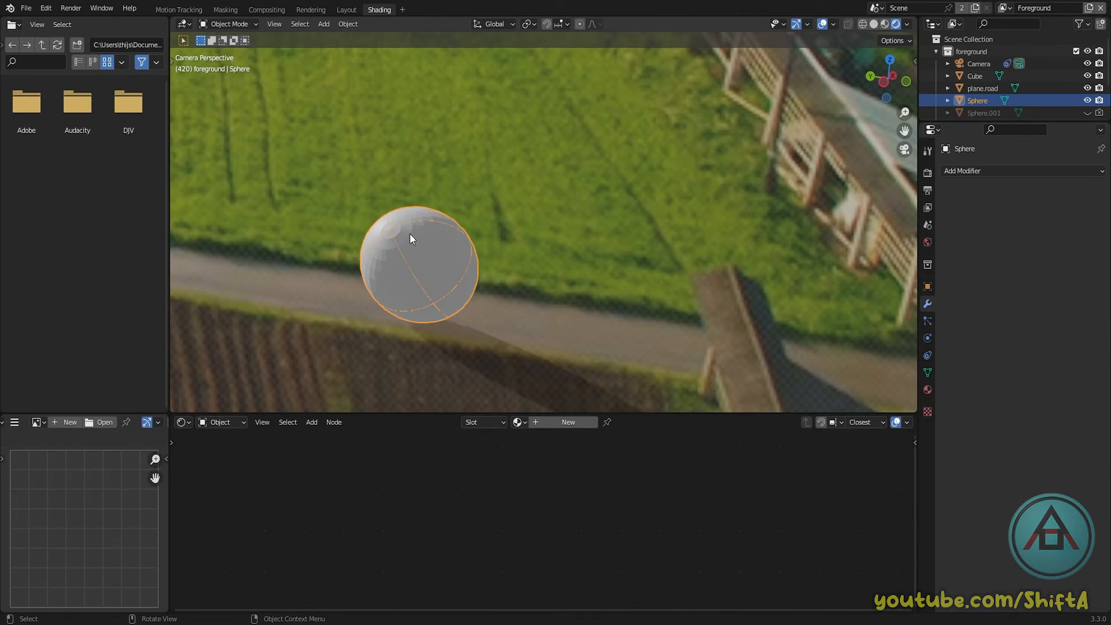
Apply Shade Smooth to the sphere and inspect its surface up close
right_click(425, 255)
left_click(390, 256)
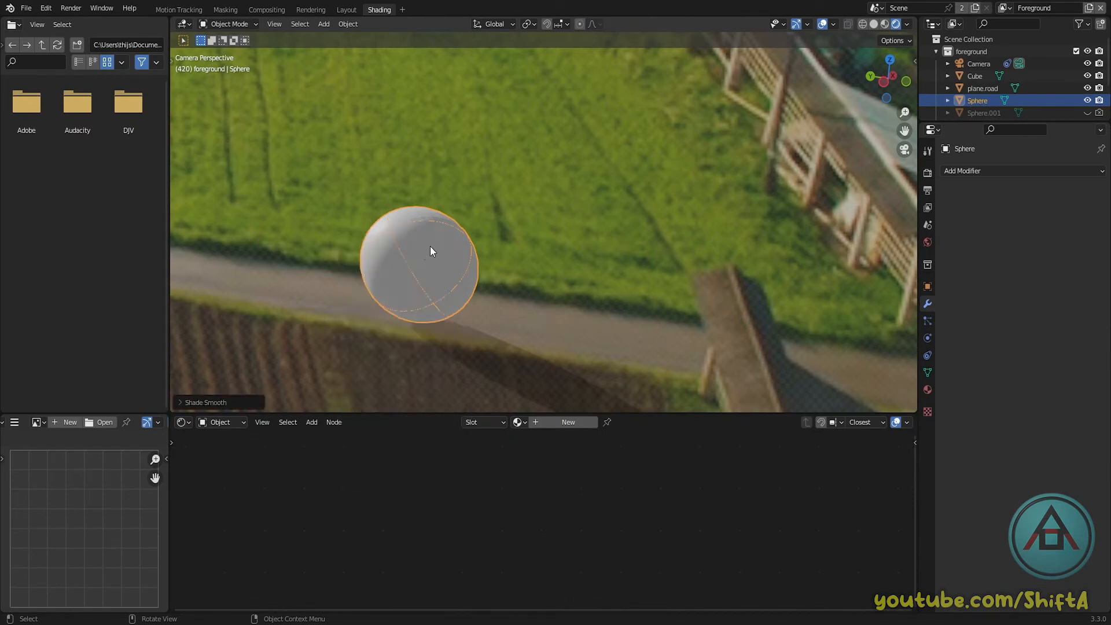
scroll(407, 288, "up", 3)
middle_click_drag(421, 289, 561, 235, "shift")
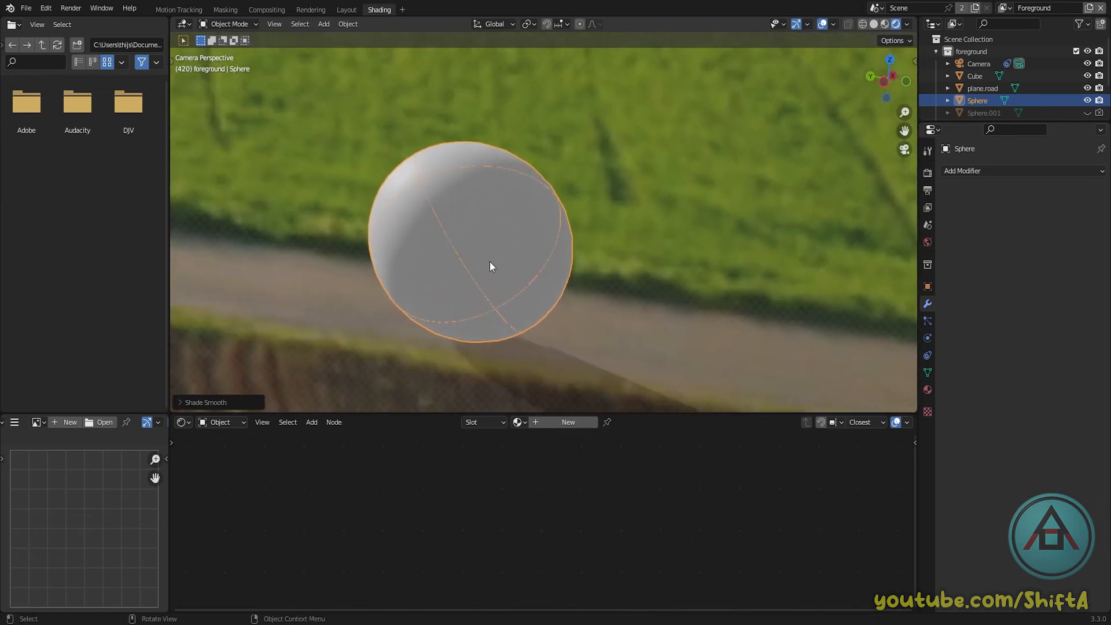
scroll(456, 248, "up", 1)
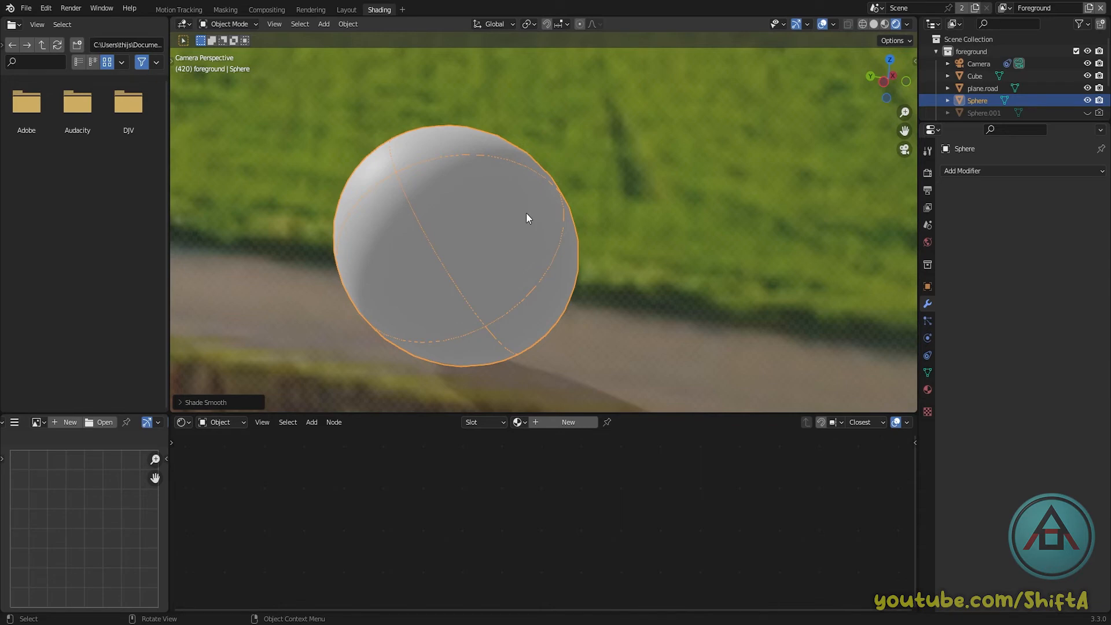
scroll(513, 249, "down", 10)
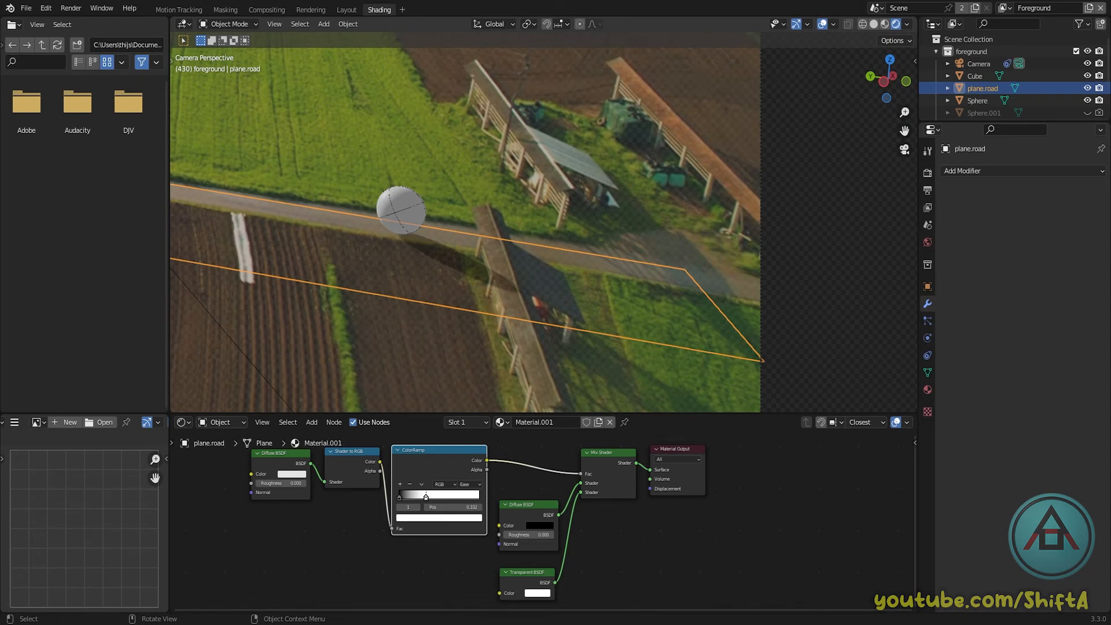
In Layout, edit the road plane's mesh by pulling its far end edge back to the nearest wooden shed and rotating it slightly about Z
scroll(465, 222, "down", 2)
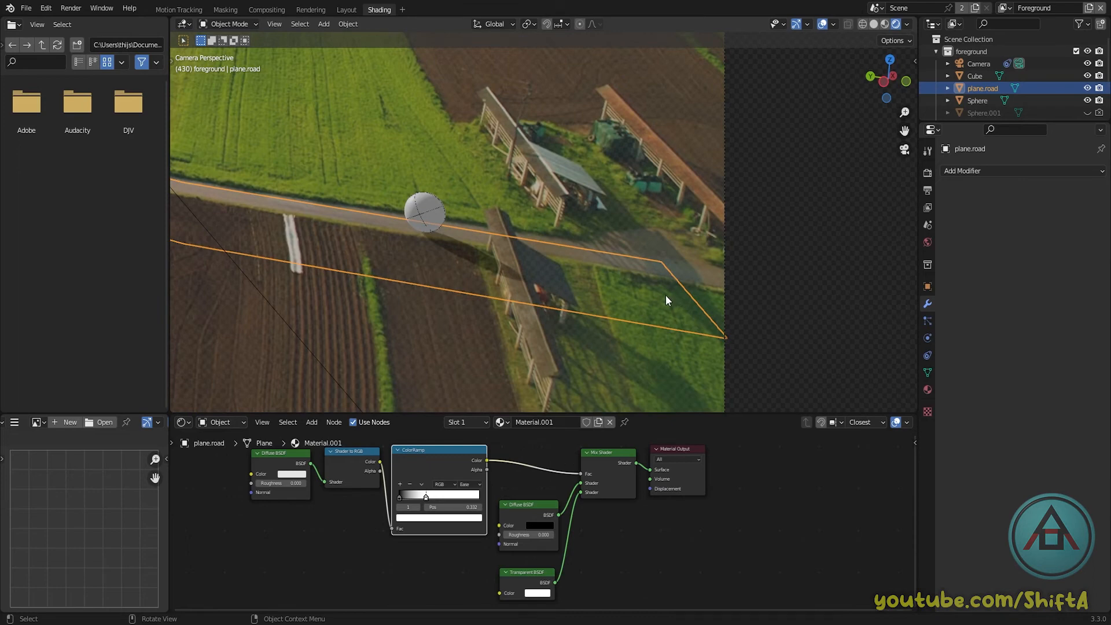
left_click(347, 10)
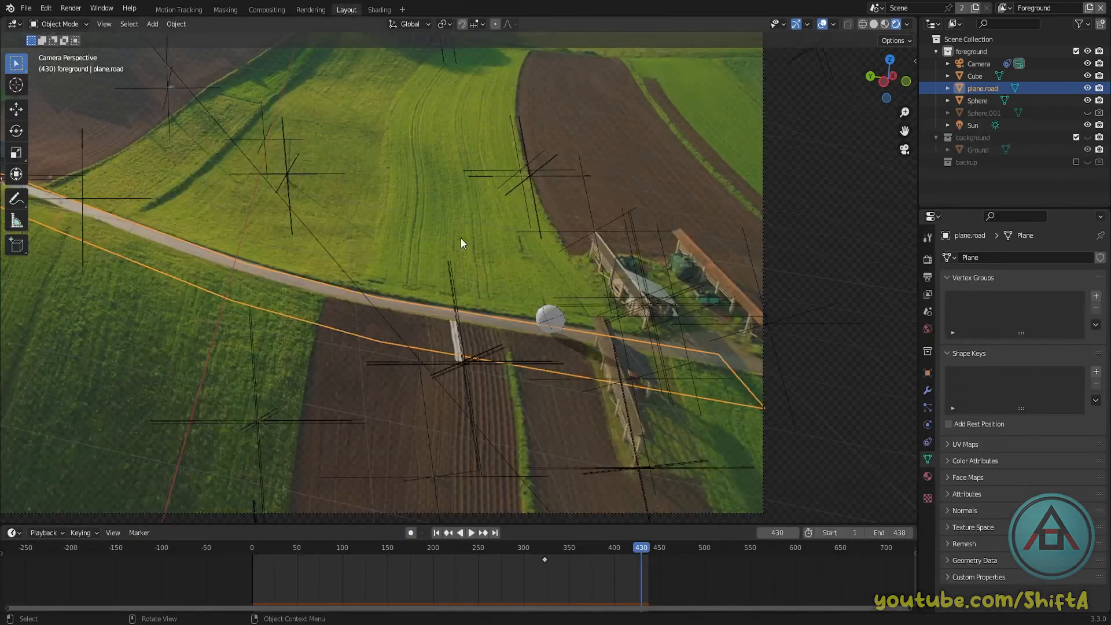
scroll(492, 310, "up", 3)
key("Tab")
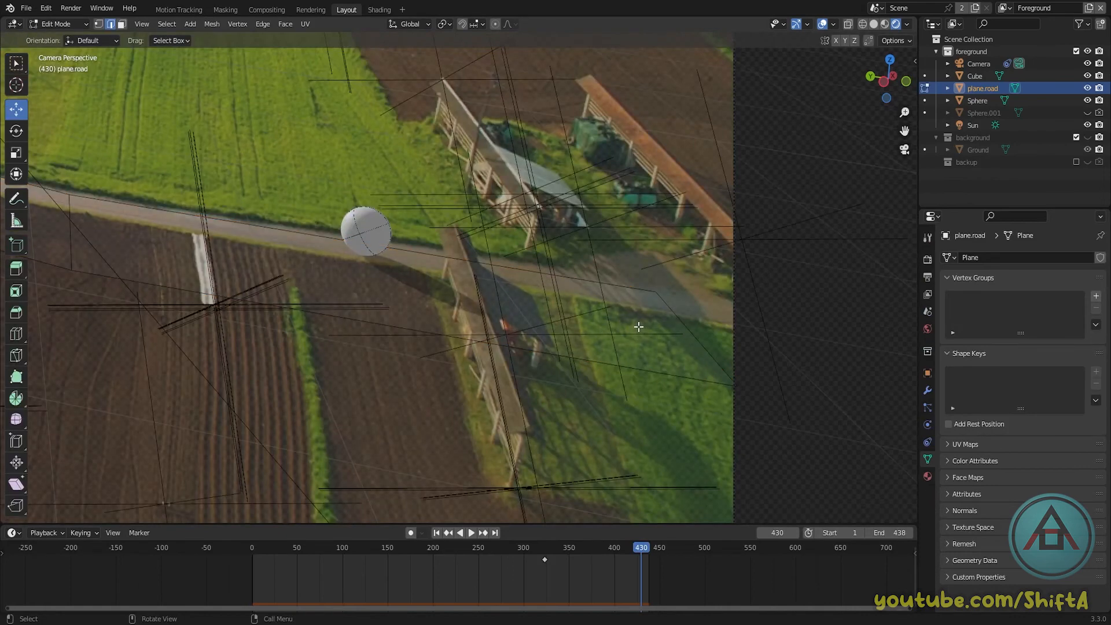
left_click(648, 317)
left_click_drag(648, 328, 412, 305)
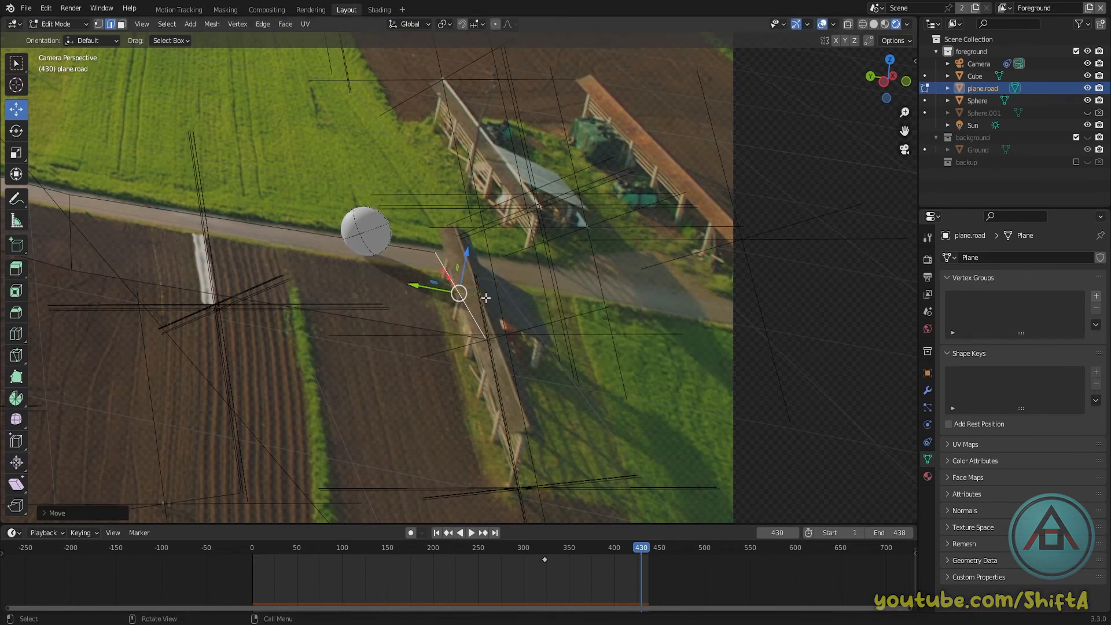
left_click(16, 133)
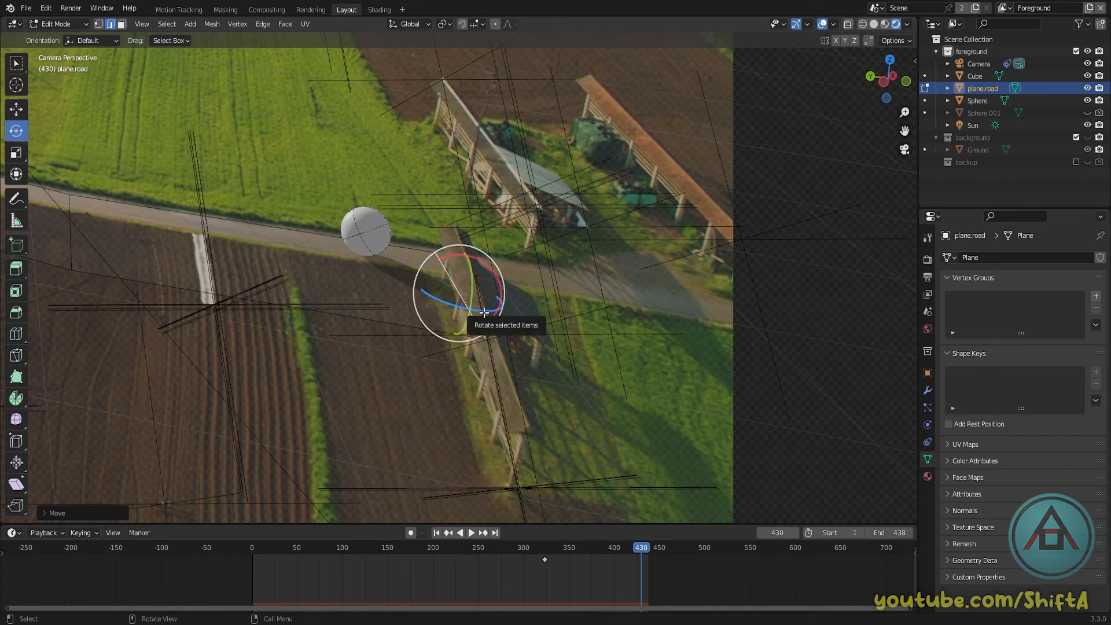
left_click_drag(484, 312, 476, 313)
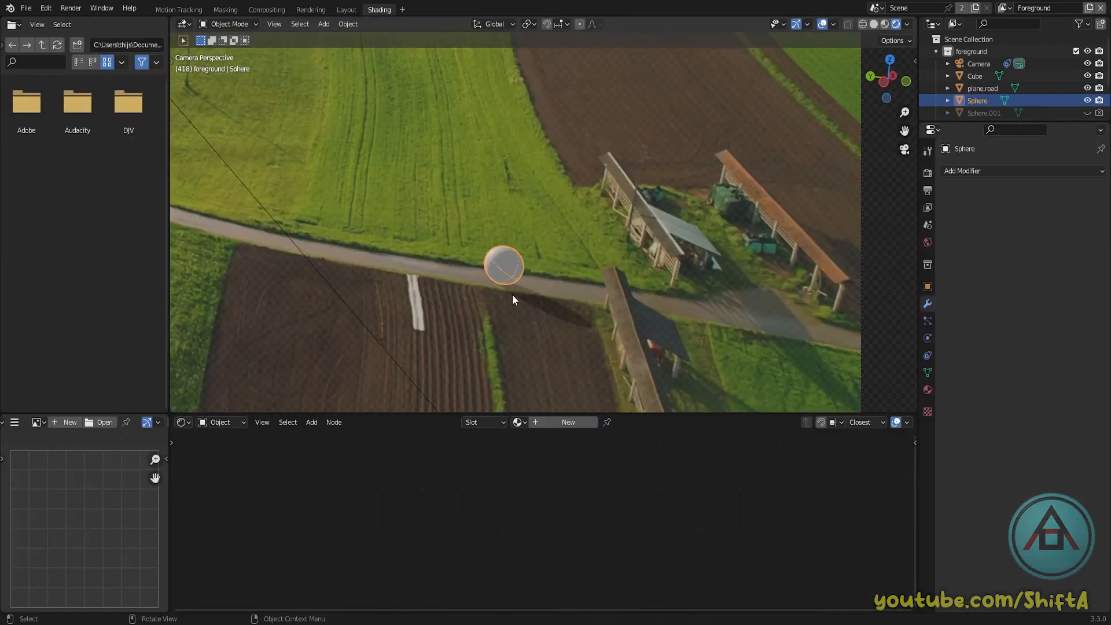
In the Shading workspace, create a new material for the sphere
scroll(537, 258, "up", 3)
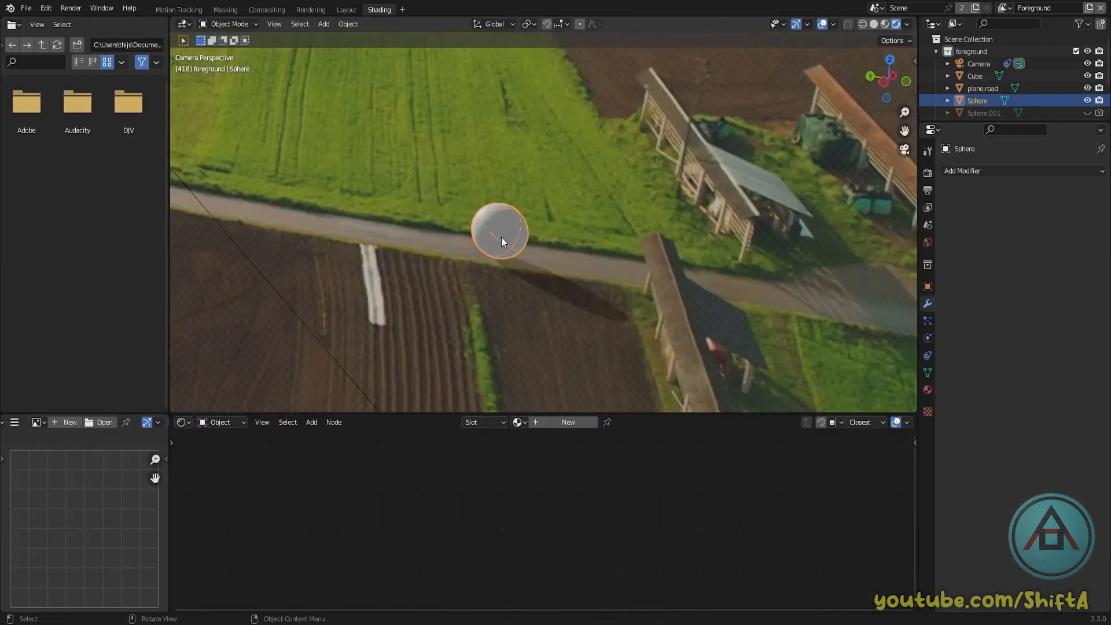
scroll(492, 243, "up", 2)
scroll(521, 277, "up", 2)
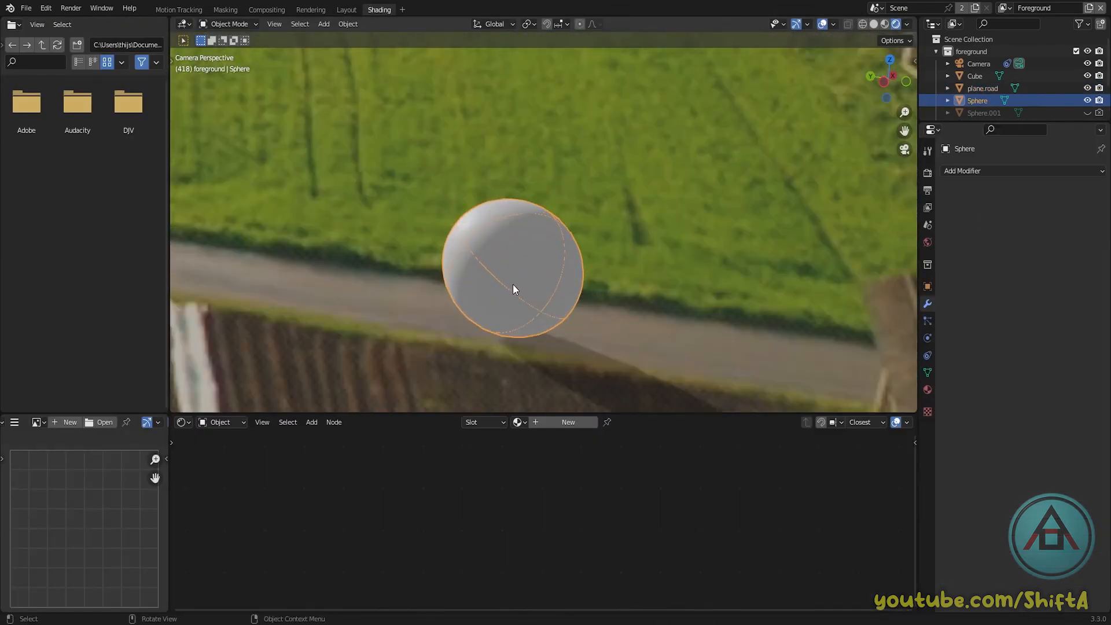
left_click(567, 422)
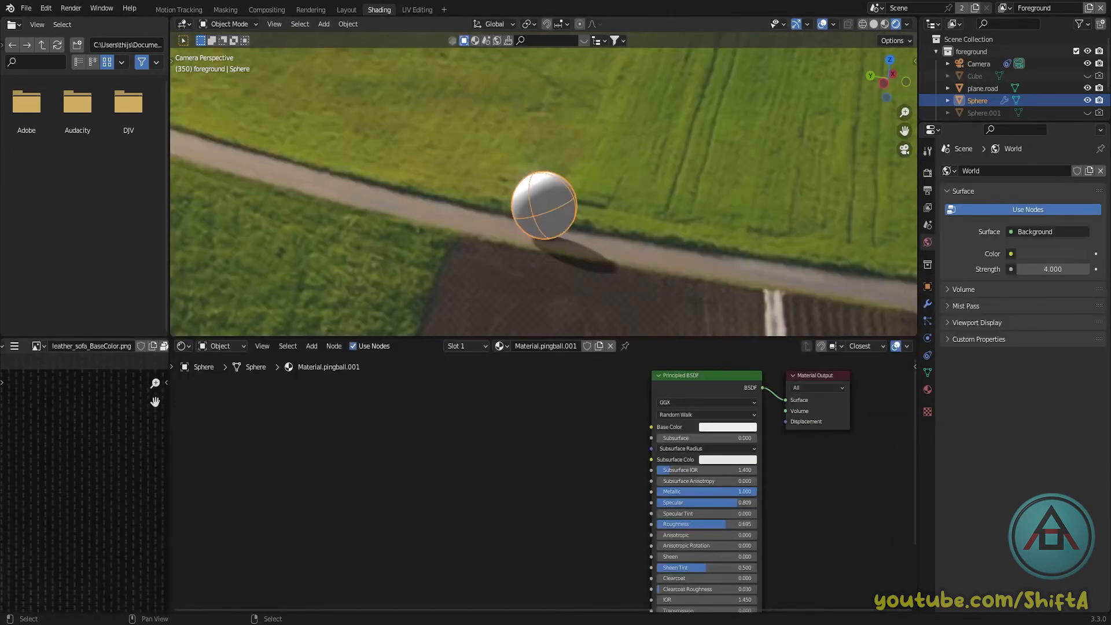
Add a ColorRamp node before the Principled BSDF in the sphere's material
middle_click_drag(636, 277, 642, 282)
key("KP_0")
key("shift+a")
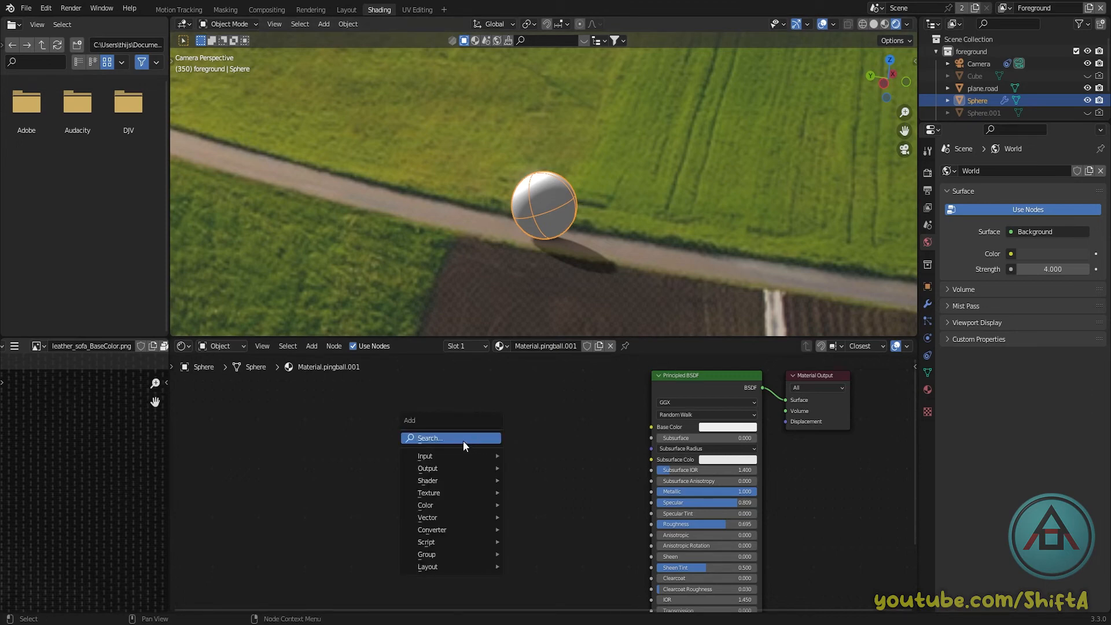
left_click(463, 440)
type("color")
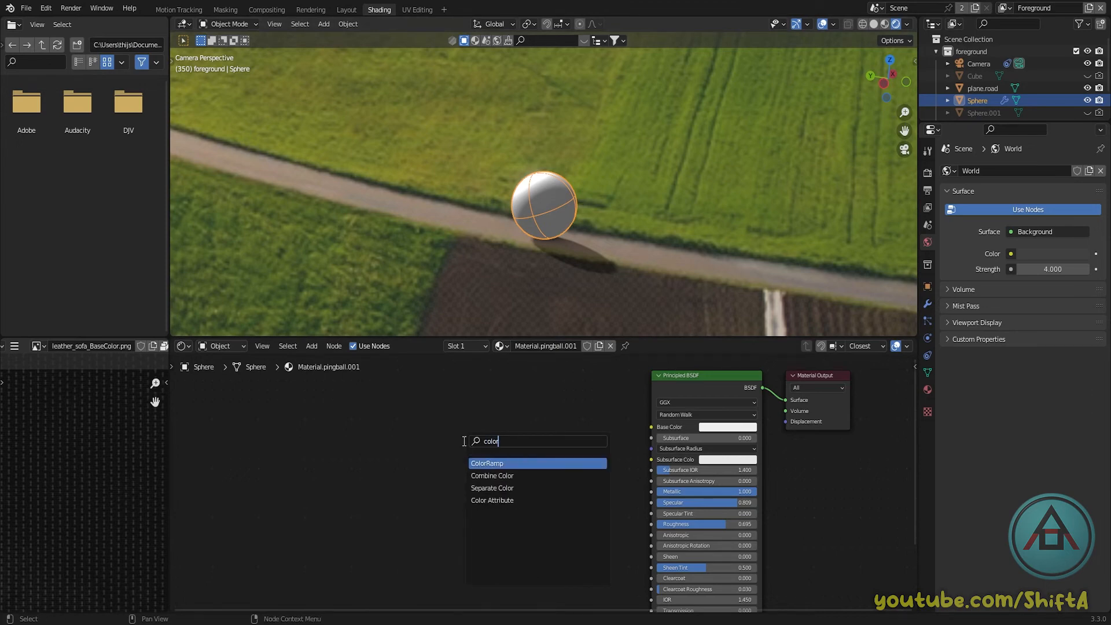
key("Return")
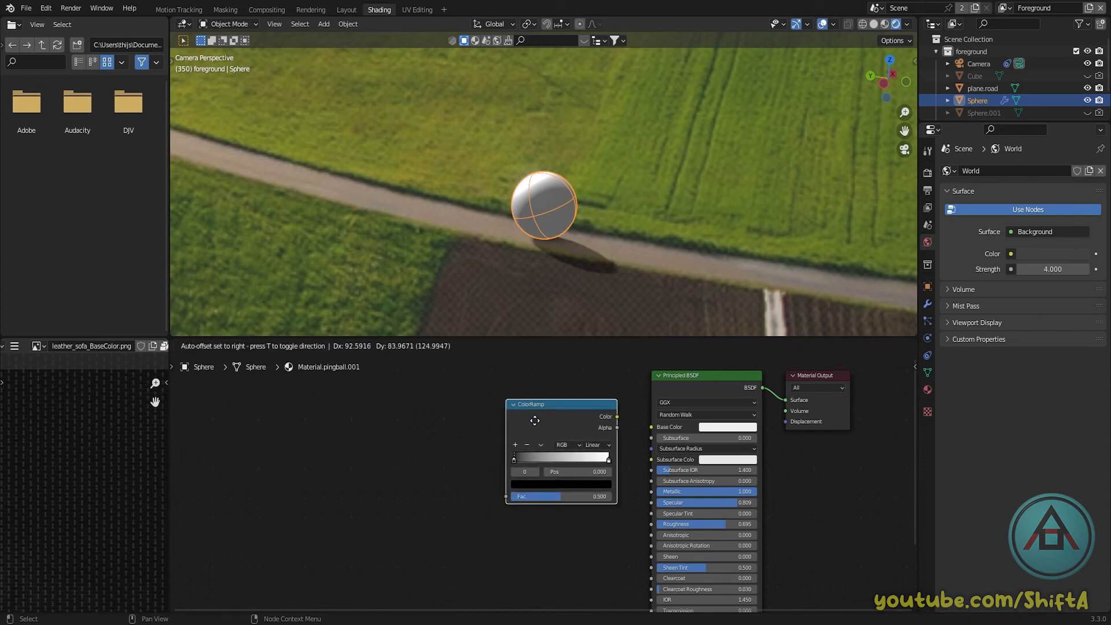
left_click(462, 445)
Add a Wave Texture node and link its Color through the ColorRamp into the Principled BSDF's Base Color
key("shift+a")
left_click(442, 437)
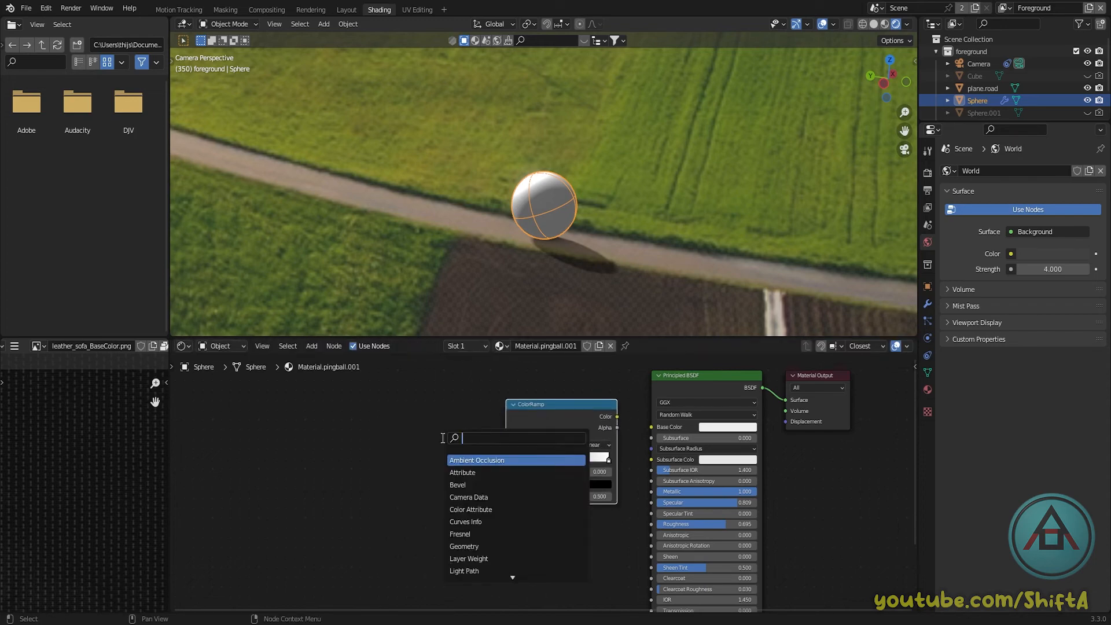
type("wave")
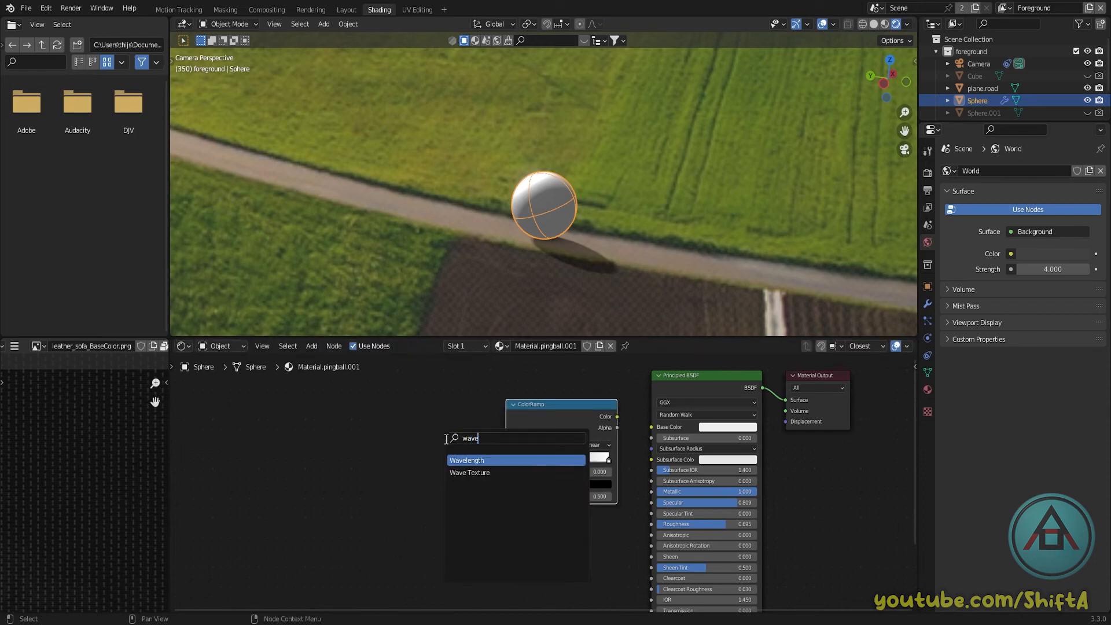
left_click(474, 478)
left_click(420, 434)
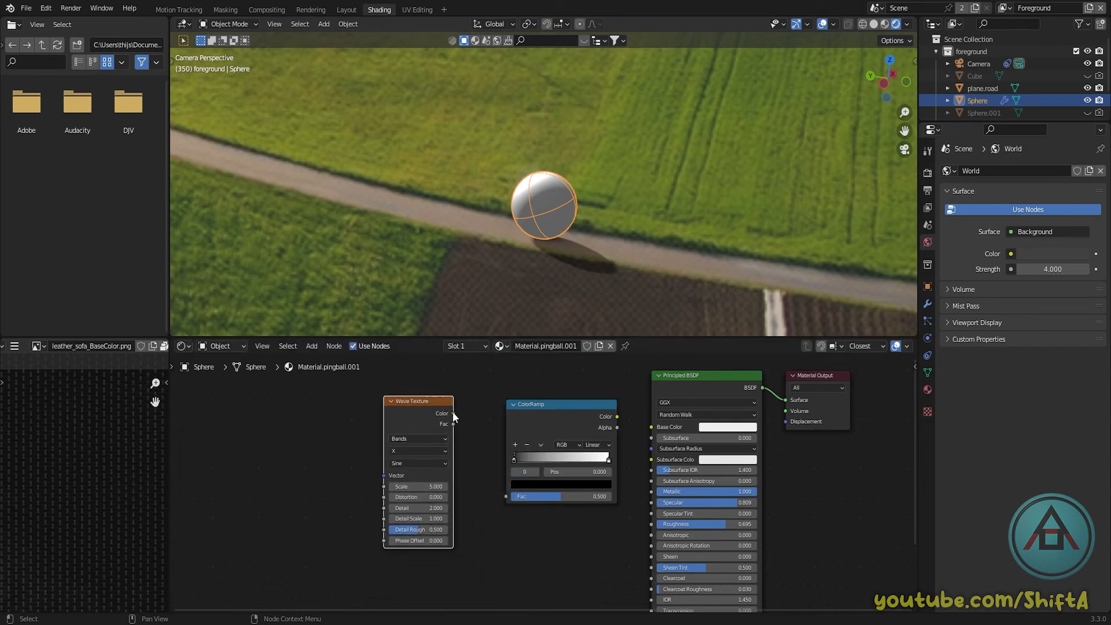
left_click_drag(452, 413, 506, 496)
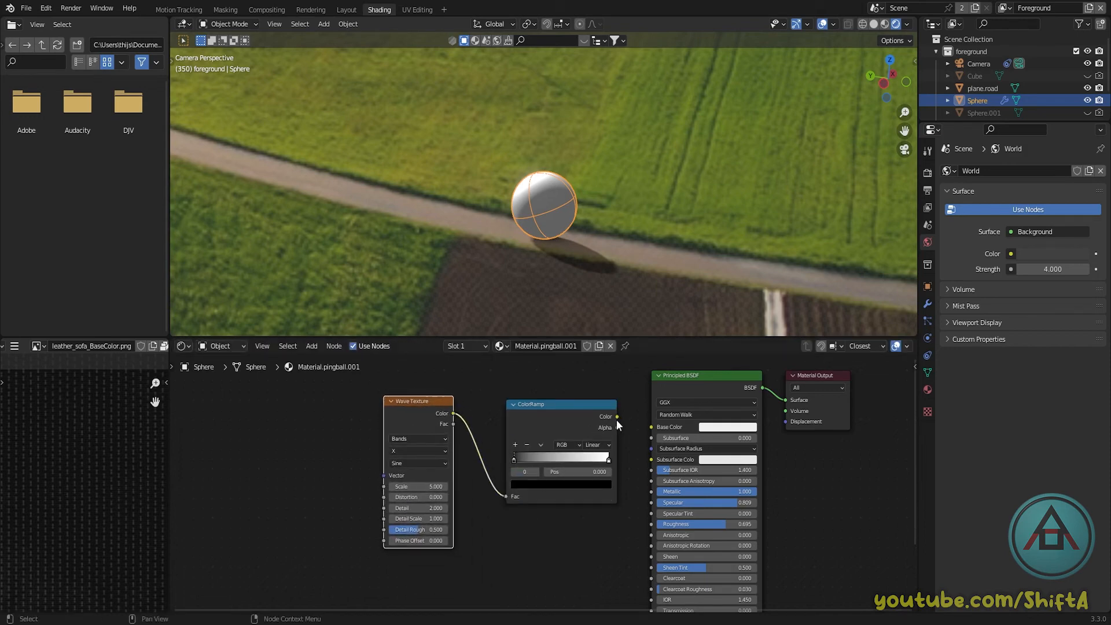
left_click_drag(617, 416, 652, 427)
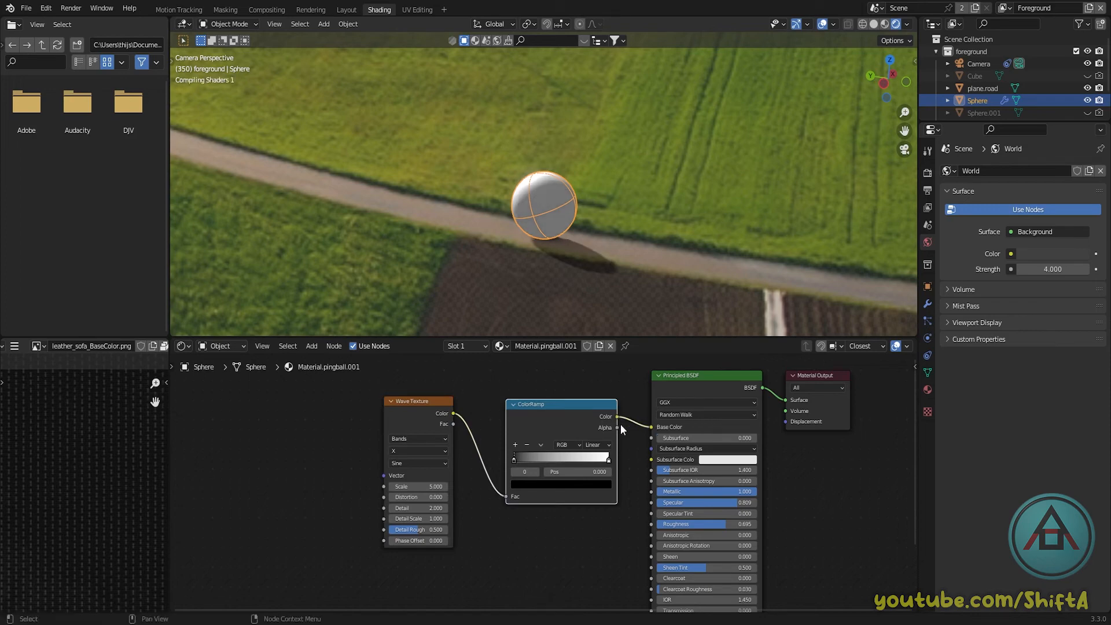
Add Texture Coordinate and Mapping nodes feeding the Wave Texture's Vector input
left_click(412, 408)
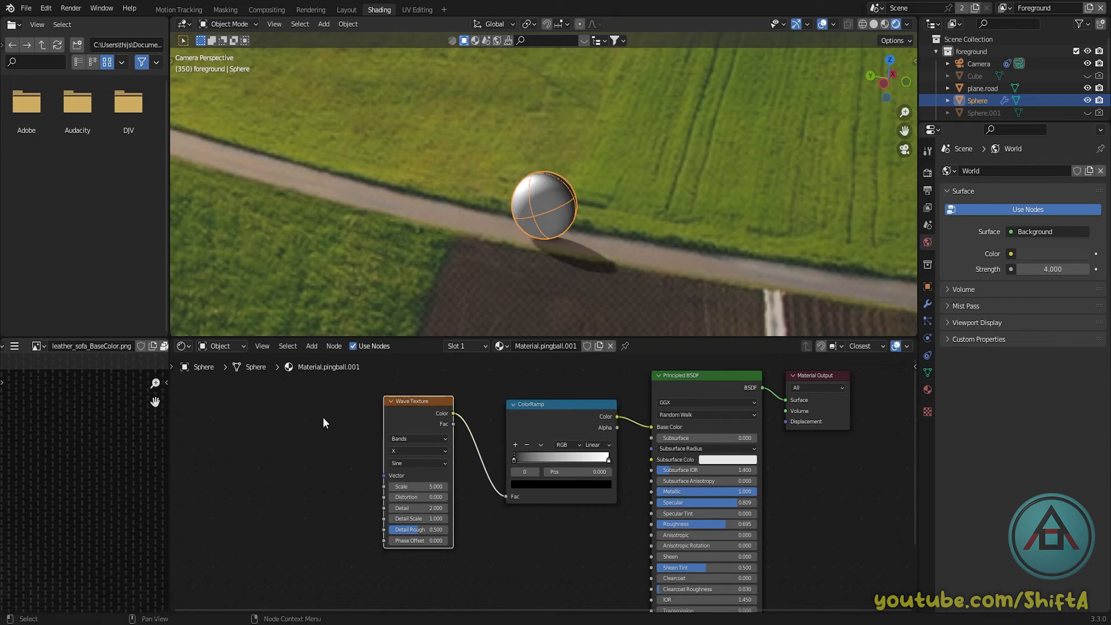
key("ctrl+t")
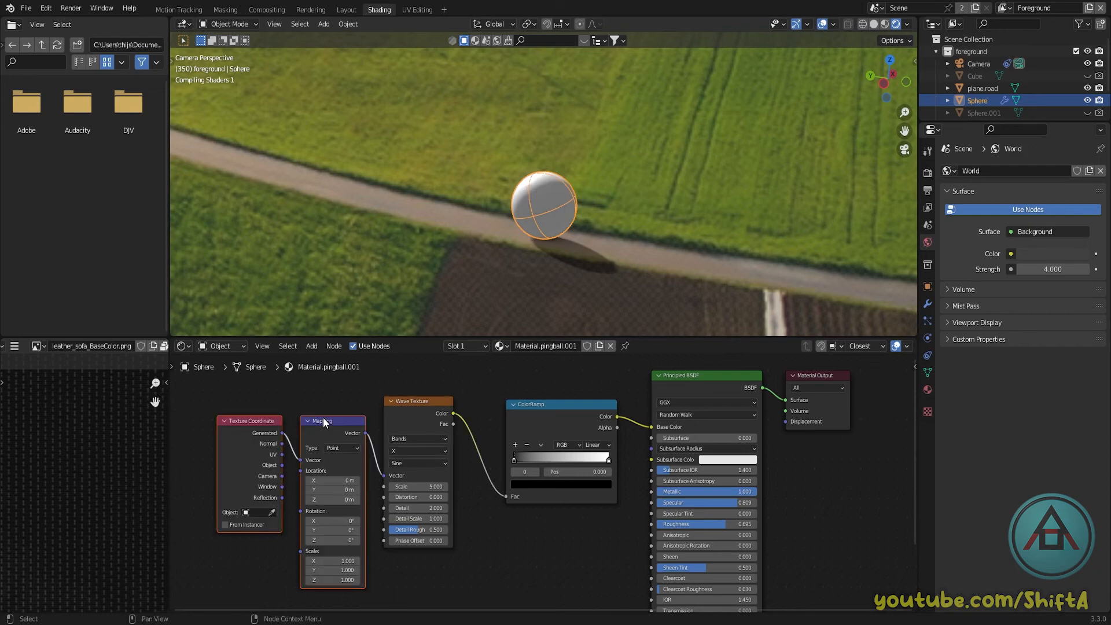
left_click(338, 407)
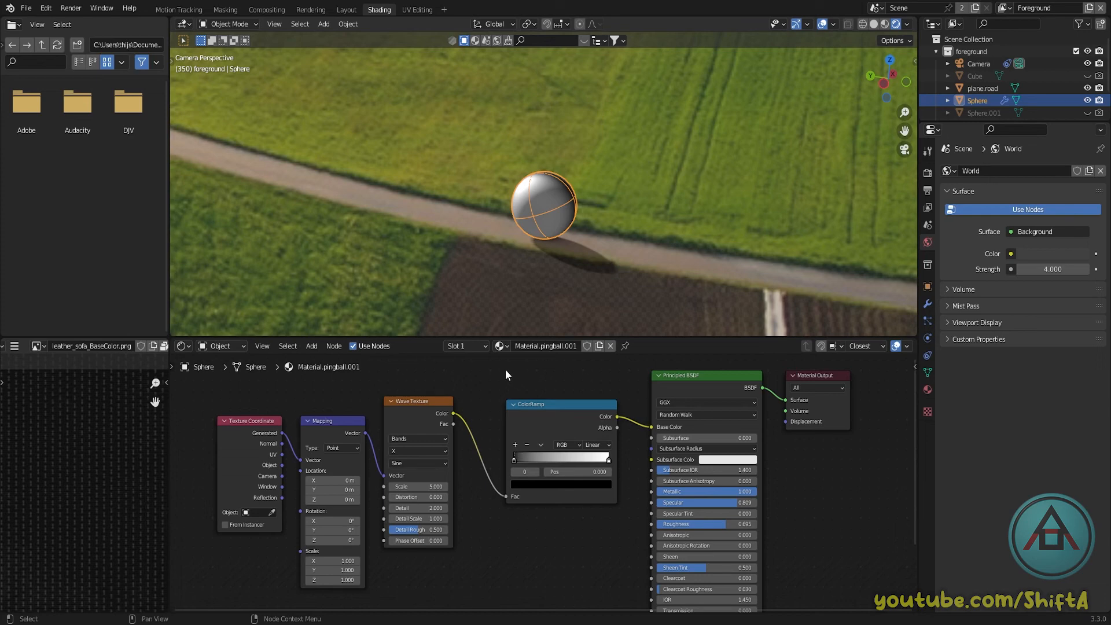
Set the Wave Texture's Scale to 9 and its Distortion to 1
left_click(429, 486)
type("4")
key("Return")
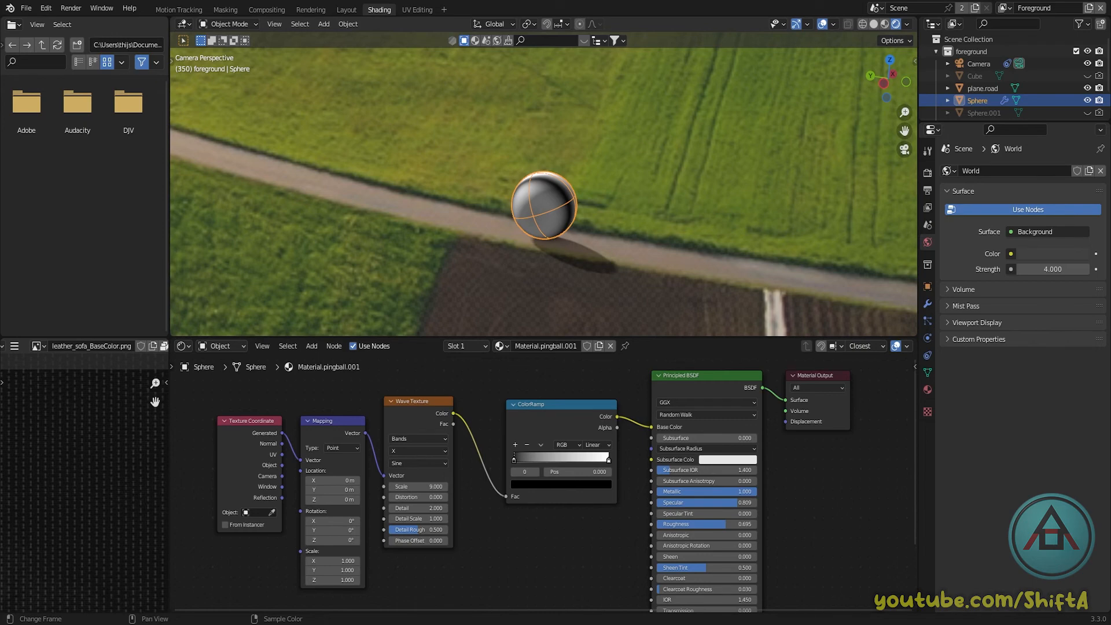
left_click(435, 487)
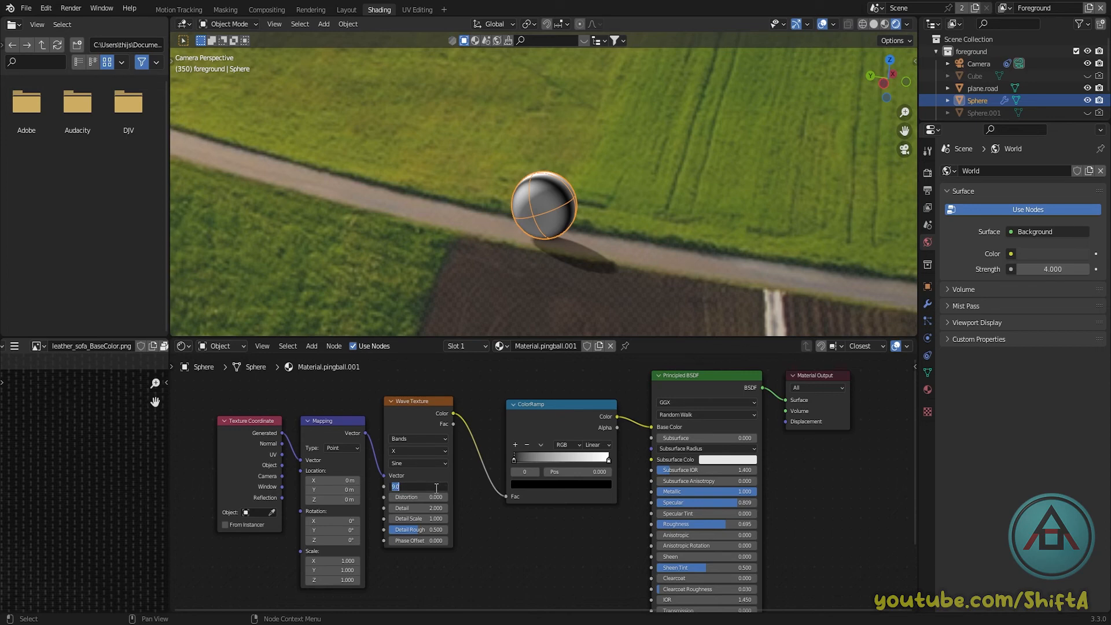
left_click(437, 497)
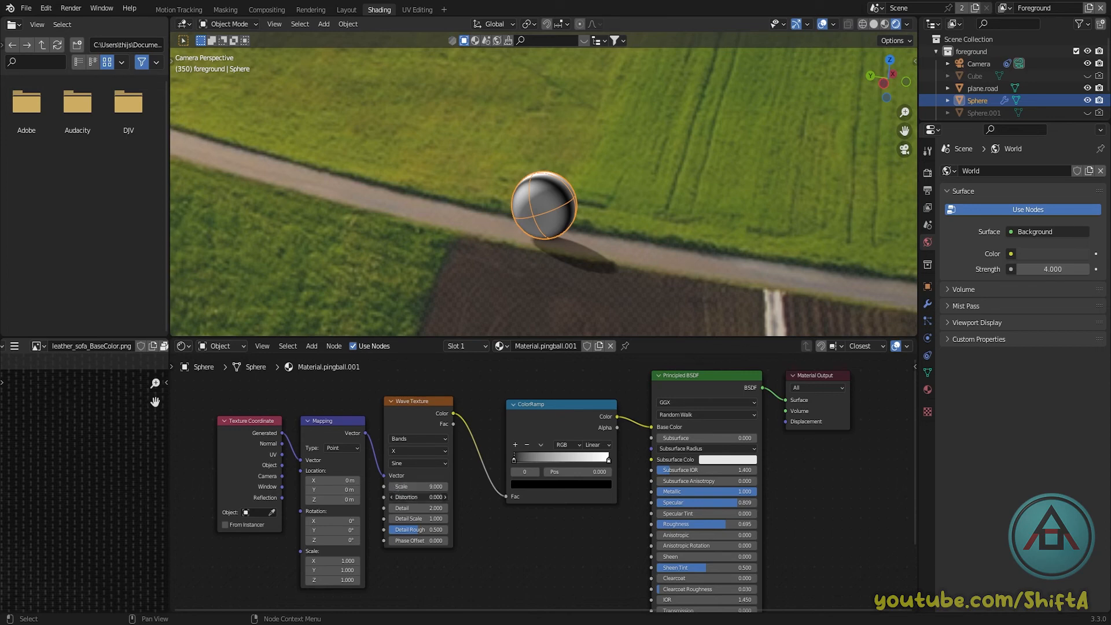
type("1")
key("Return")
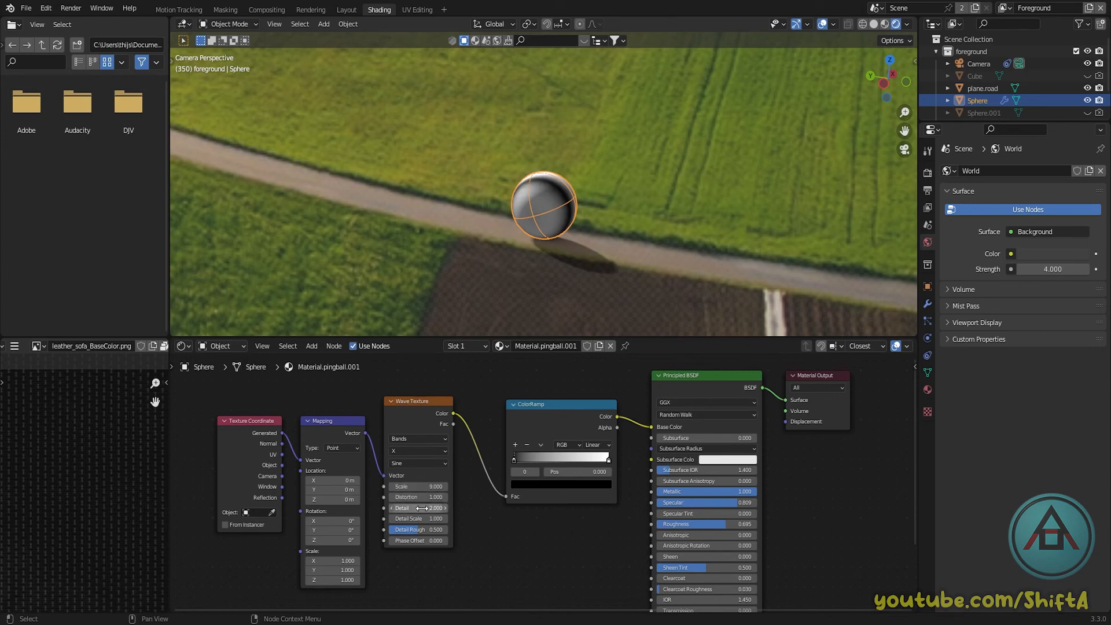
Set the Wave Texture's Detail to 0 and its Phase Offset to -2.9
left_click(422, 507)
left_click(422, 518)
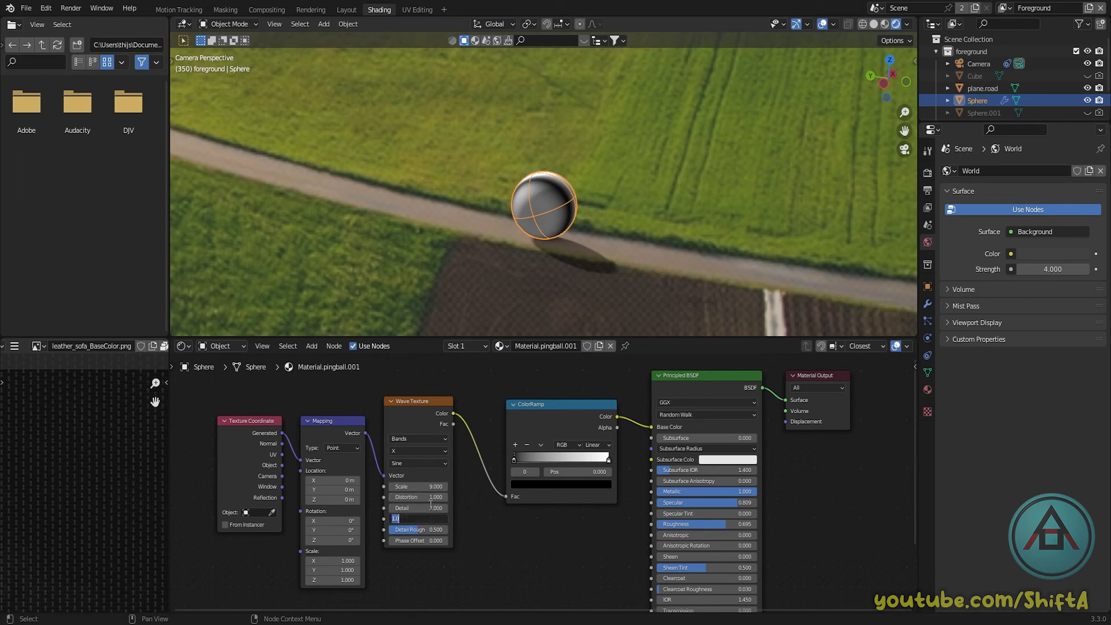
left_click(428, 507)
type("0")
key("Return")
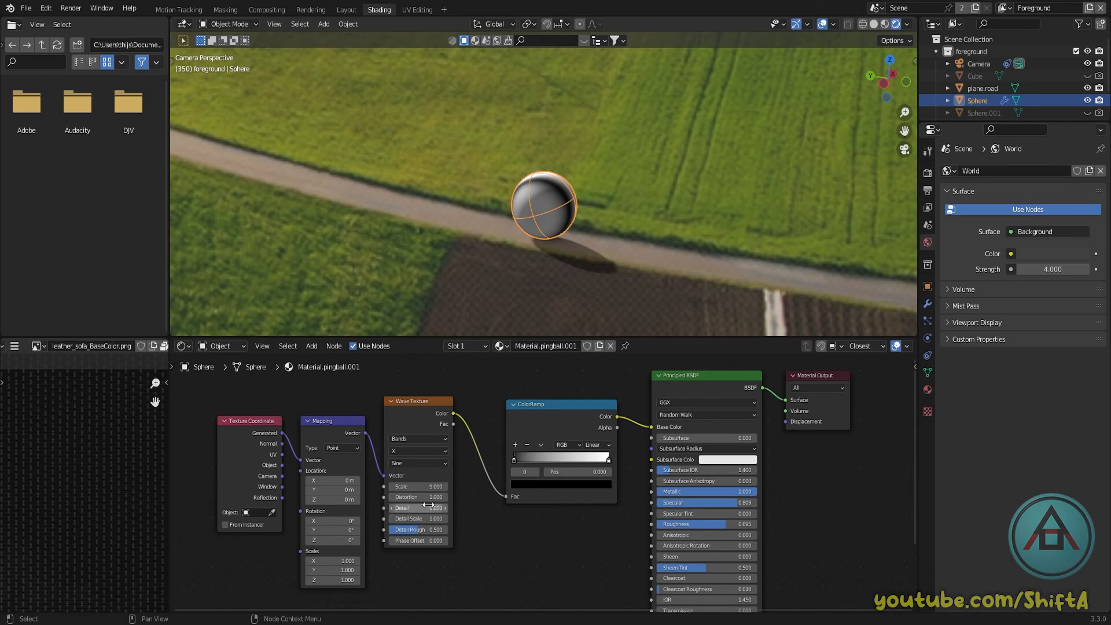
left_click(420, 540)
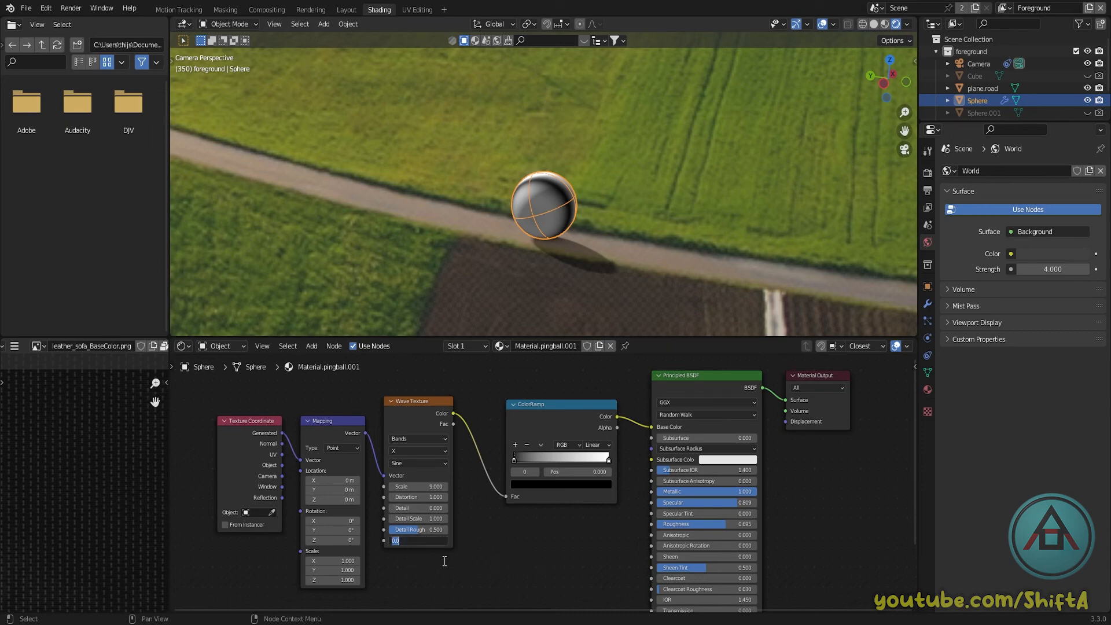
type("-2.9")
key("Return")
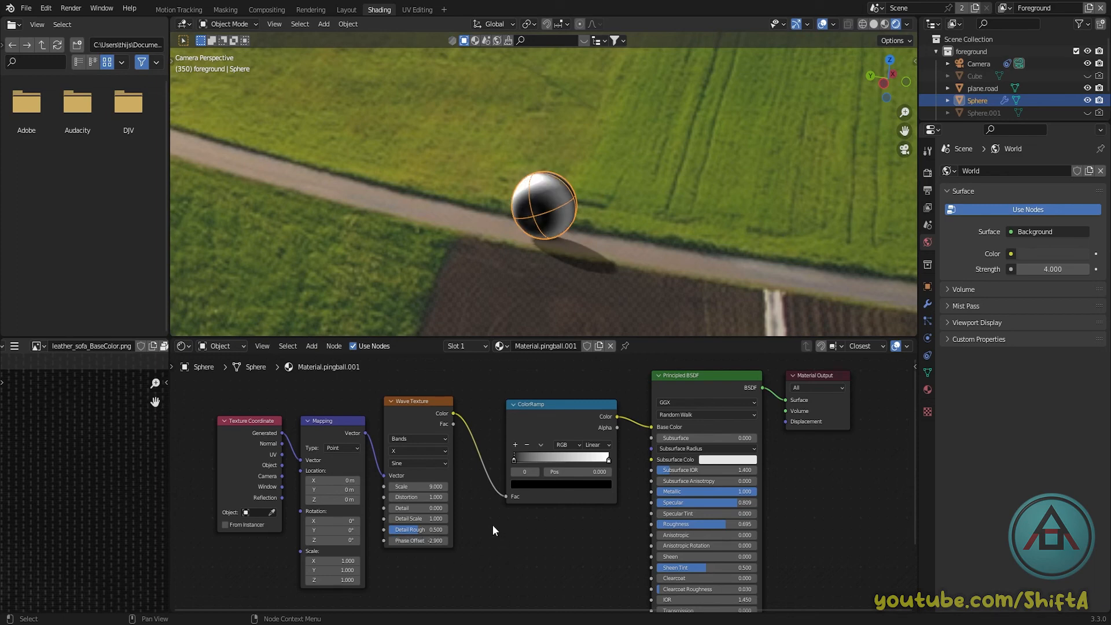
Set the Mapping node's Location to -2.9 m on Y and 3.5 m on Z
left_click(343, 490)
type("-2.9")
key("Return")
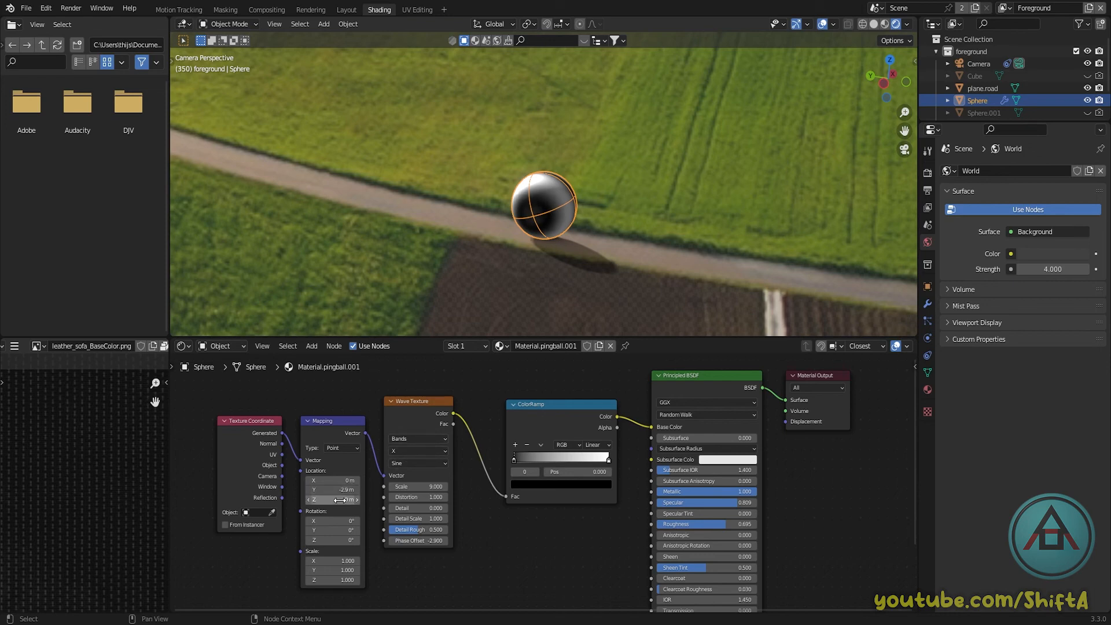
left_click(341, 500)
type("3.5")
key("Return")
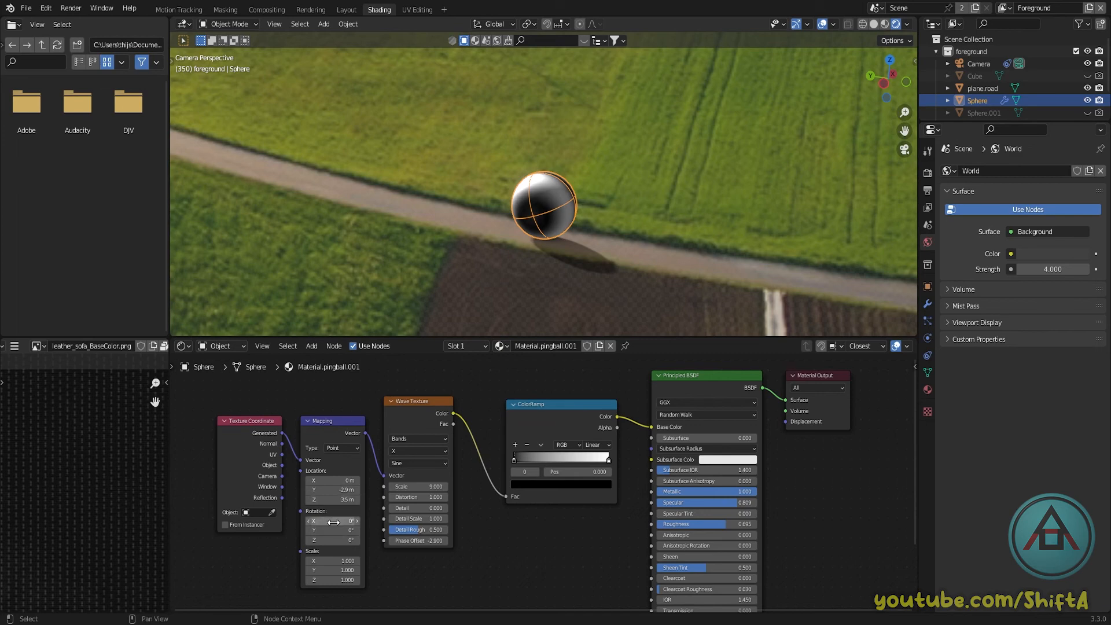
Set the Mapping node's Rotation to -51.9° on X, -129° on Y and -104° on Z
left_click(335, 520)
type("-51.9")
key("Return")
left_click(336, 530)
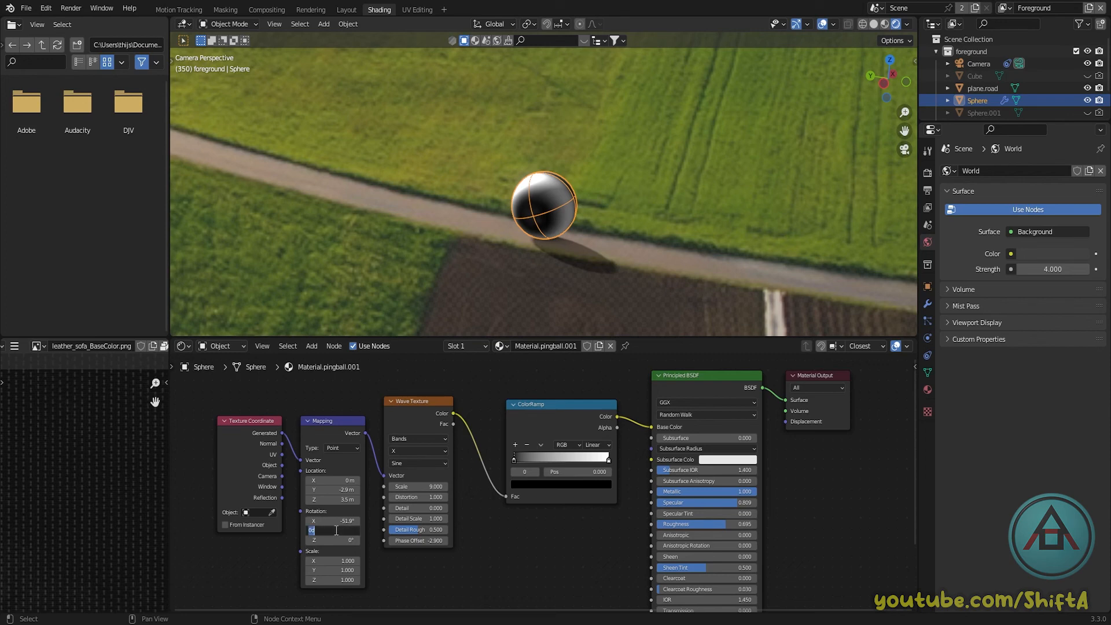
type("-129")
key("Return")
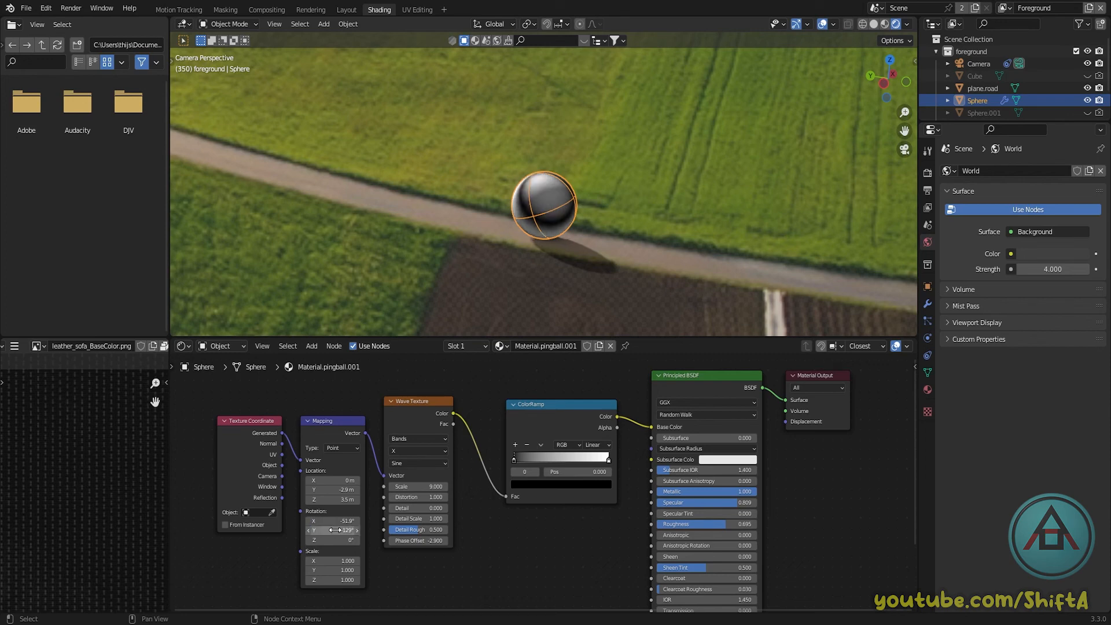
left_click(331, 540)
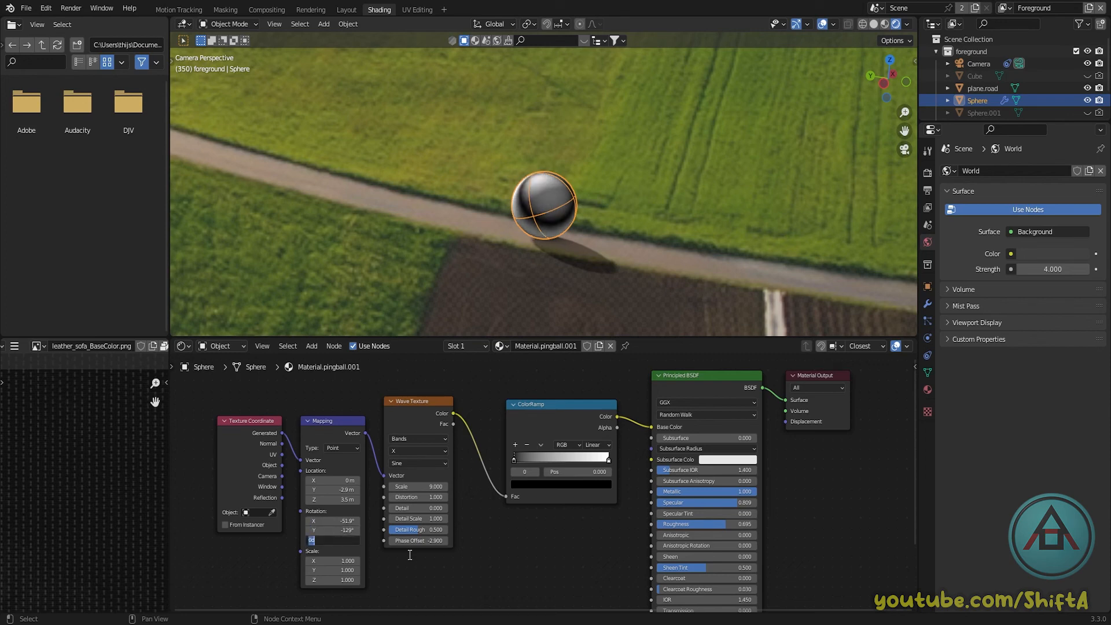
key("BackSpace")
key("Return")
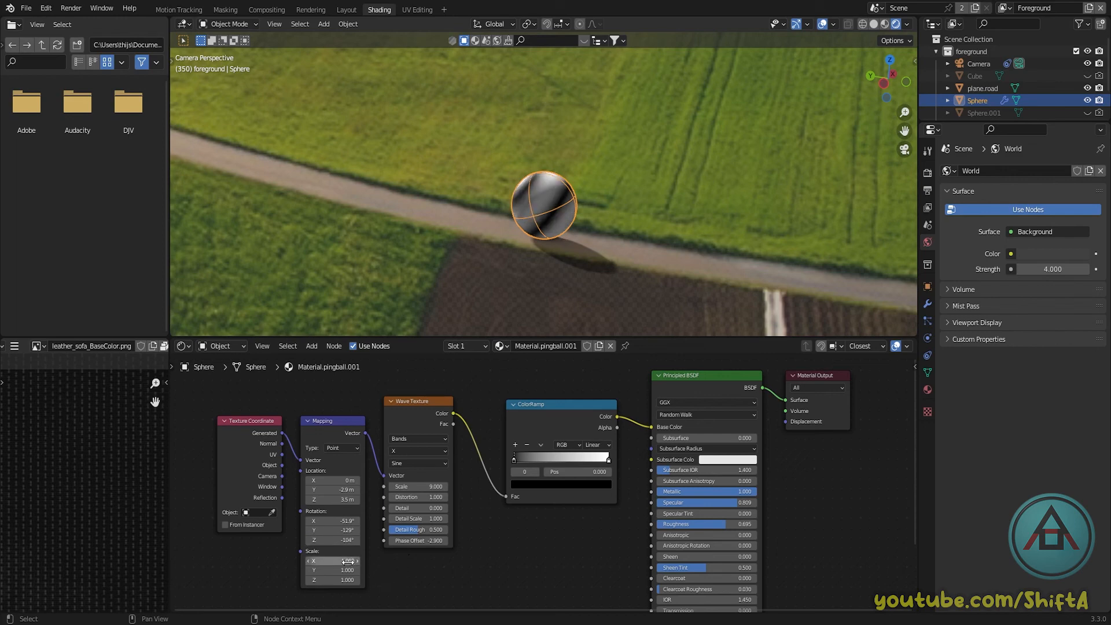
Set the Mapping node's Scale to 4.6 on all three axes
left_click_drag(342, 561, 341, 579)
type("4.6")
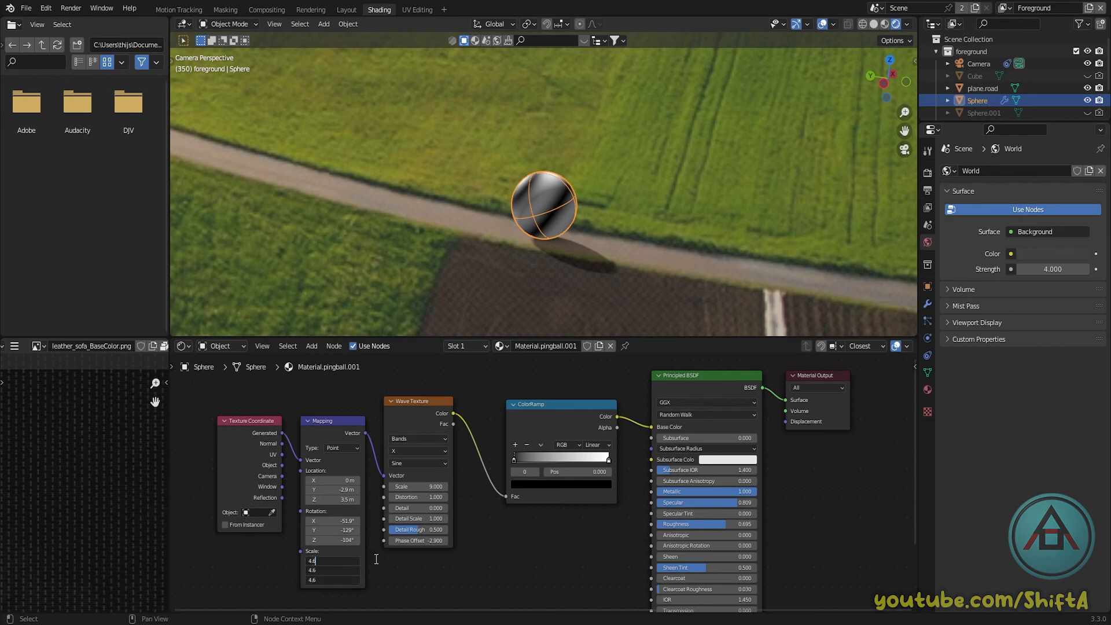
key("Return")
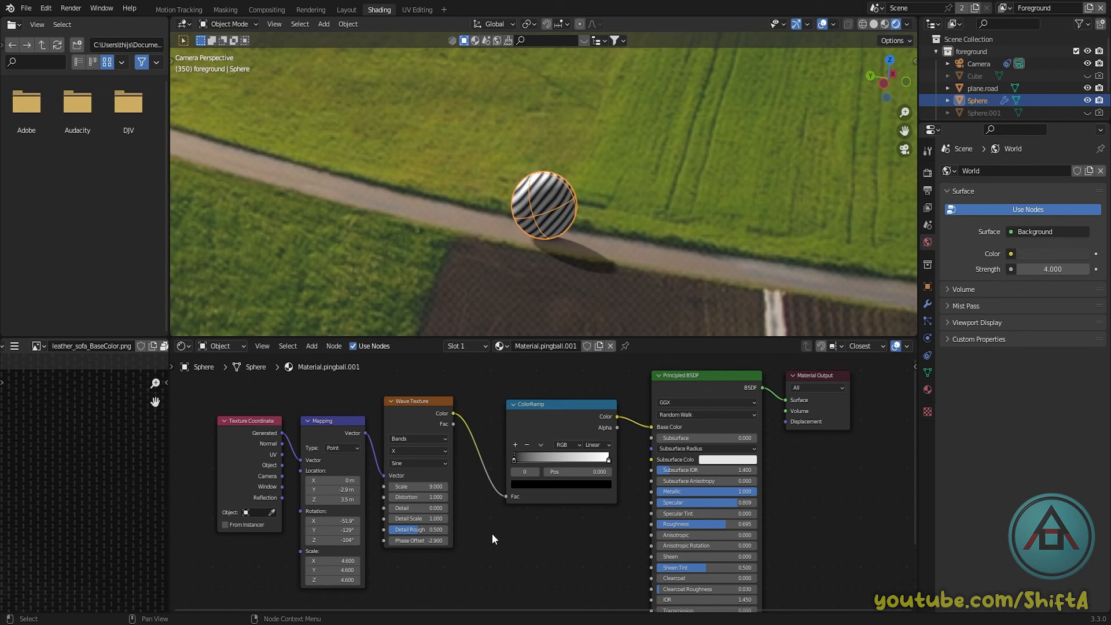
Switch the ColorRamp to Constant interpolation and move its black stop to about 0.3 and its white stop to 0.536
left_click(594, 445)
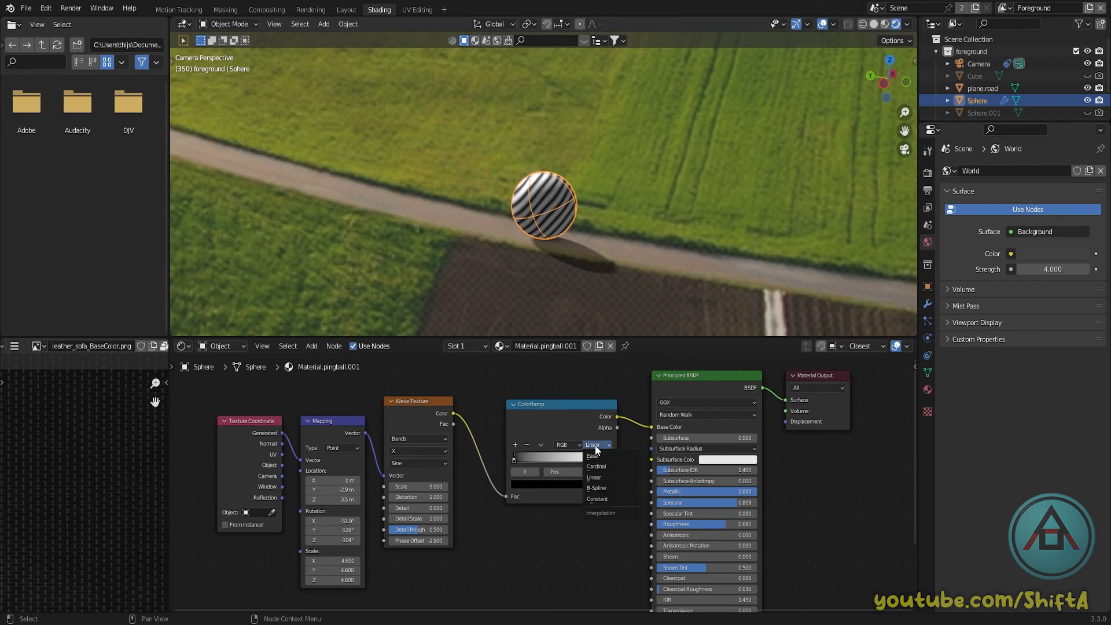
left_click(609, 497)
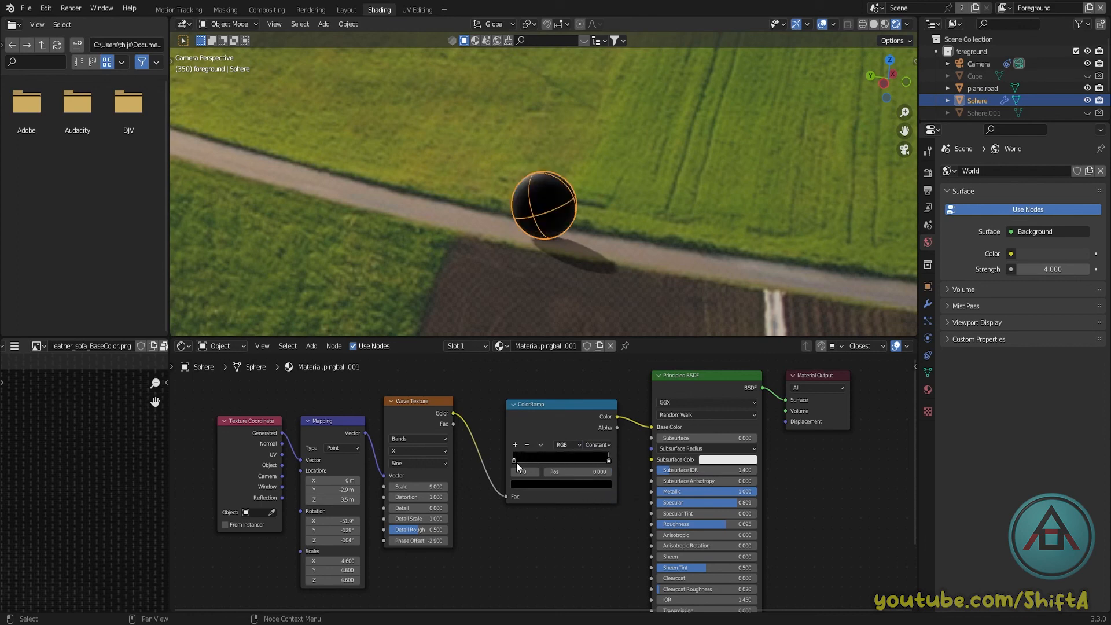
mouse_move(515, 461)
left_mouse_down()
mouse_move(535, 463)
mouse_move(511, 468)
left_mouse_up()
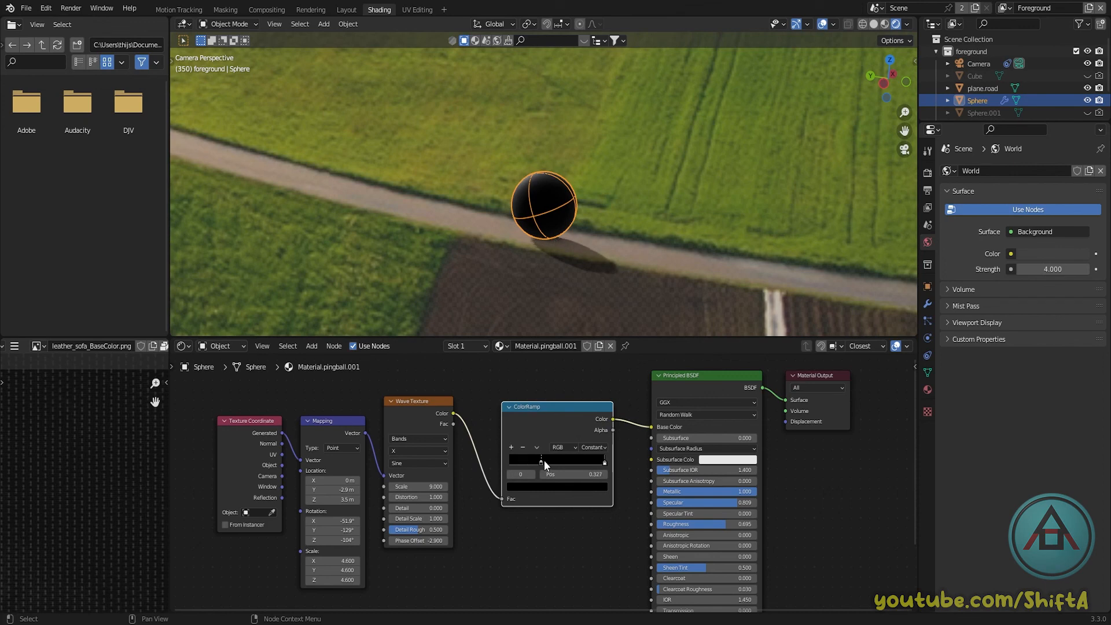
left_click_drag(603, 463, 553, 461)
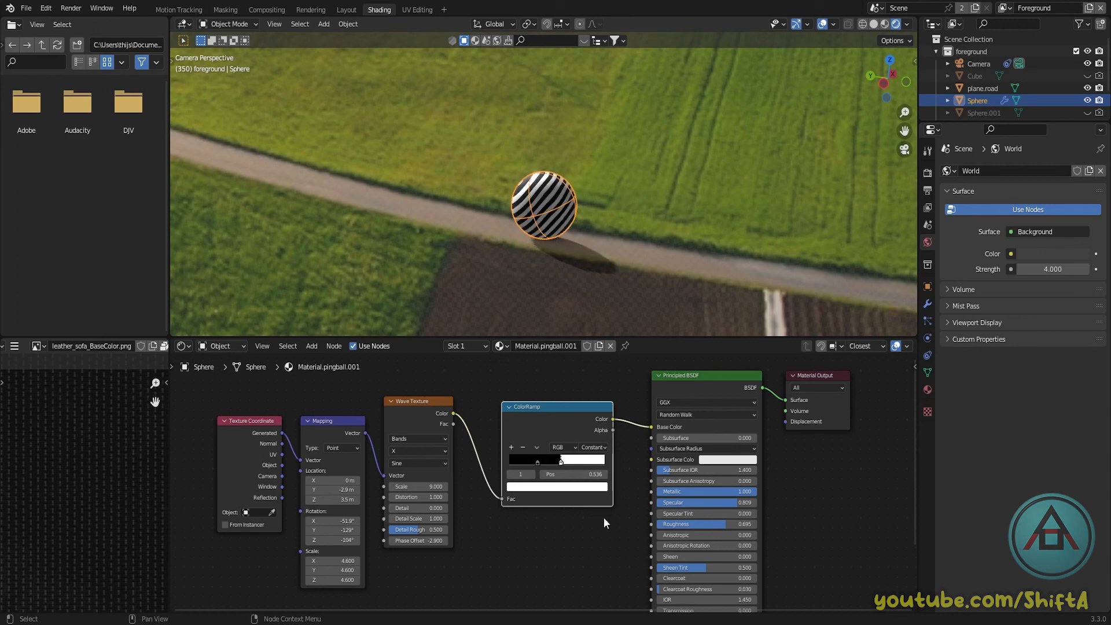
left_click(593, 530)
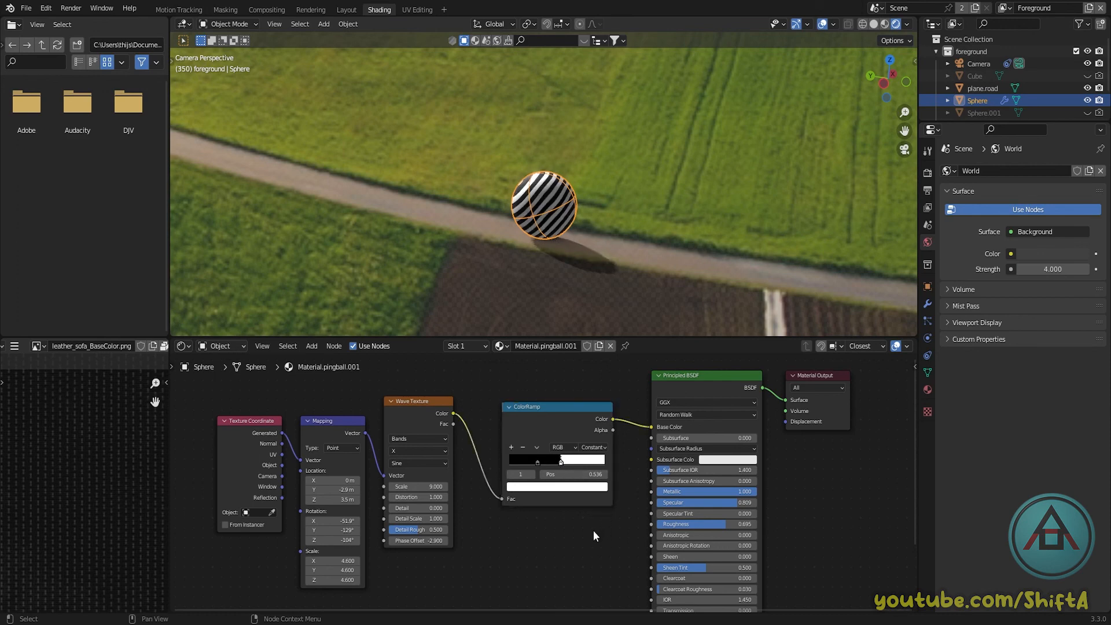
middle_click_drag(560, 238, 507, 230)
scroll(575, 231, "up", 6)
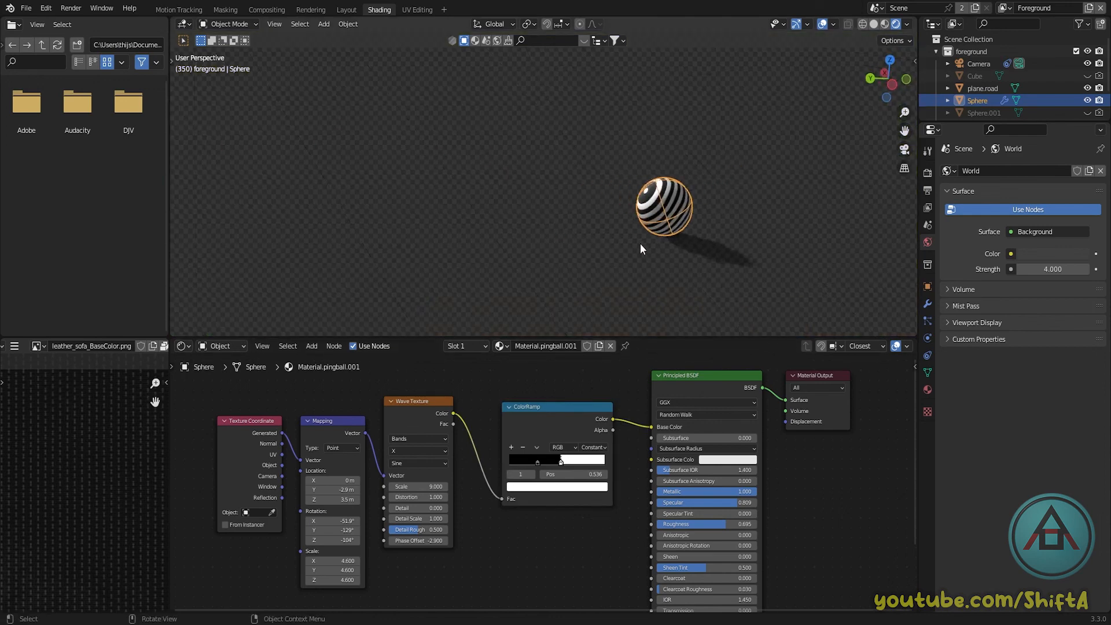
key("KP_Decimal")
middle_click_drag(613, 242, 719, 273)
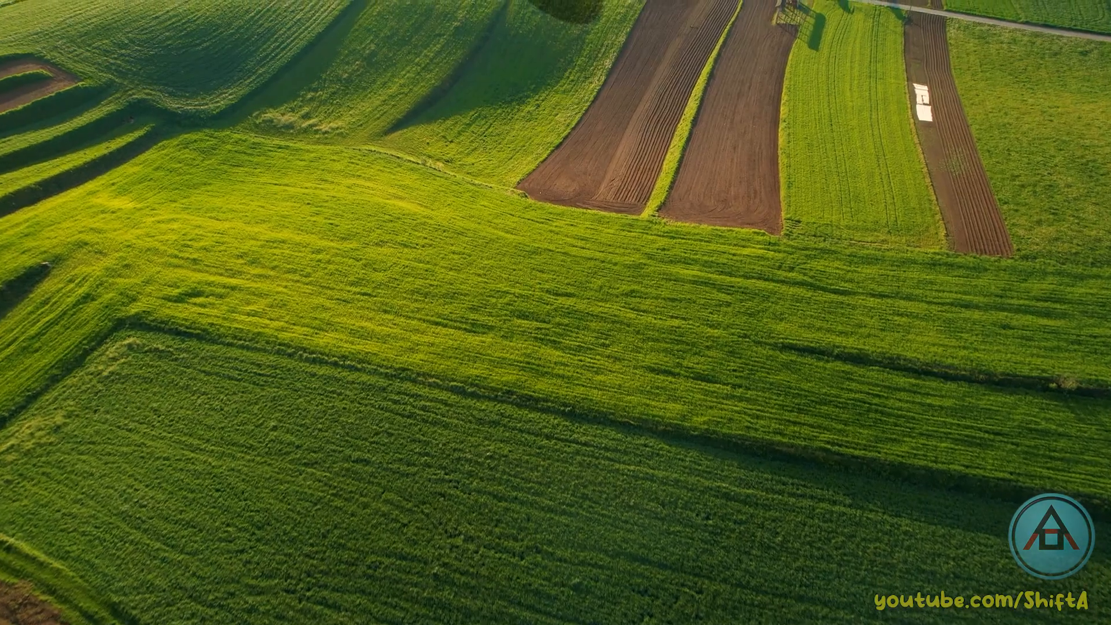